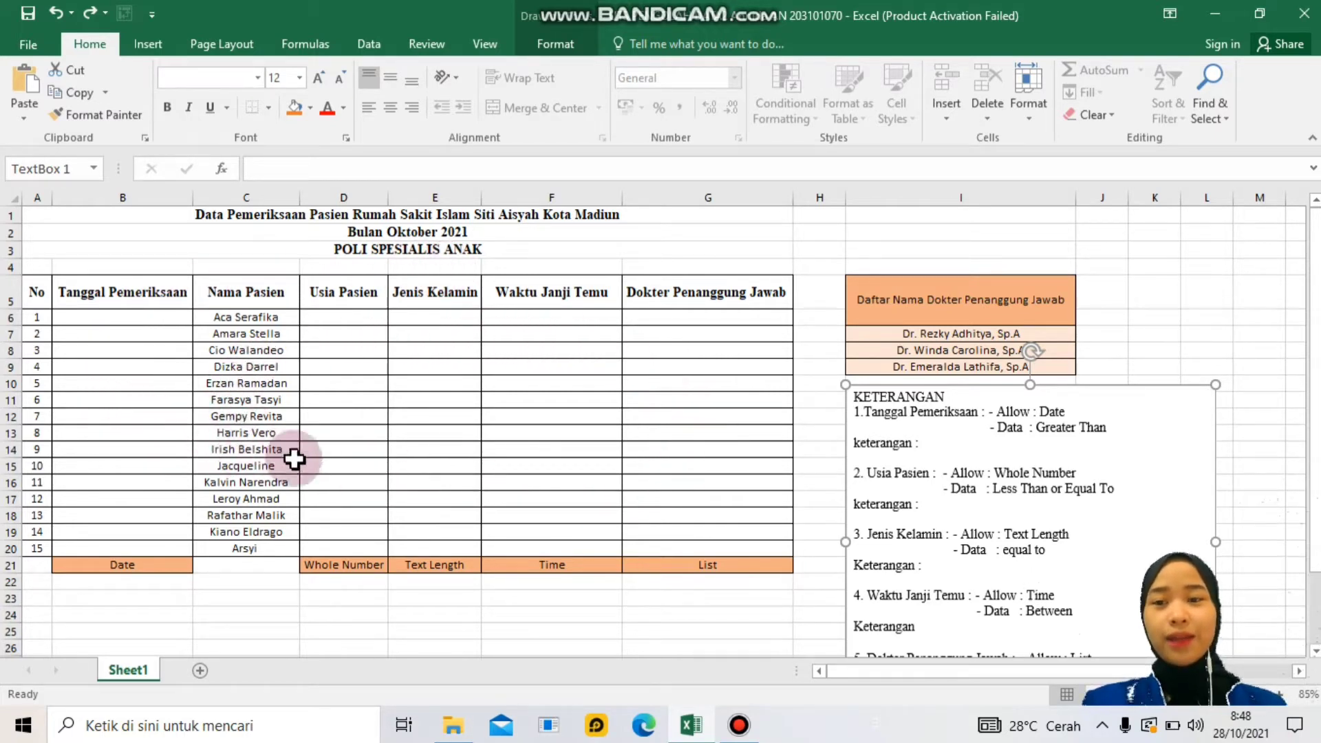
- Go over the table's column headings, from No to Dokter Penanggung Jawab, plus the doctor name list
click(36, 303)
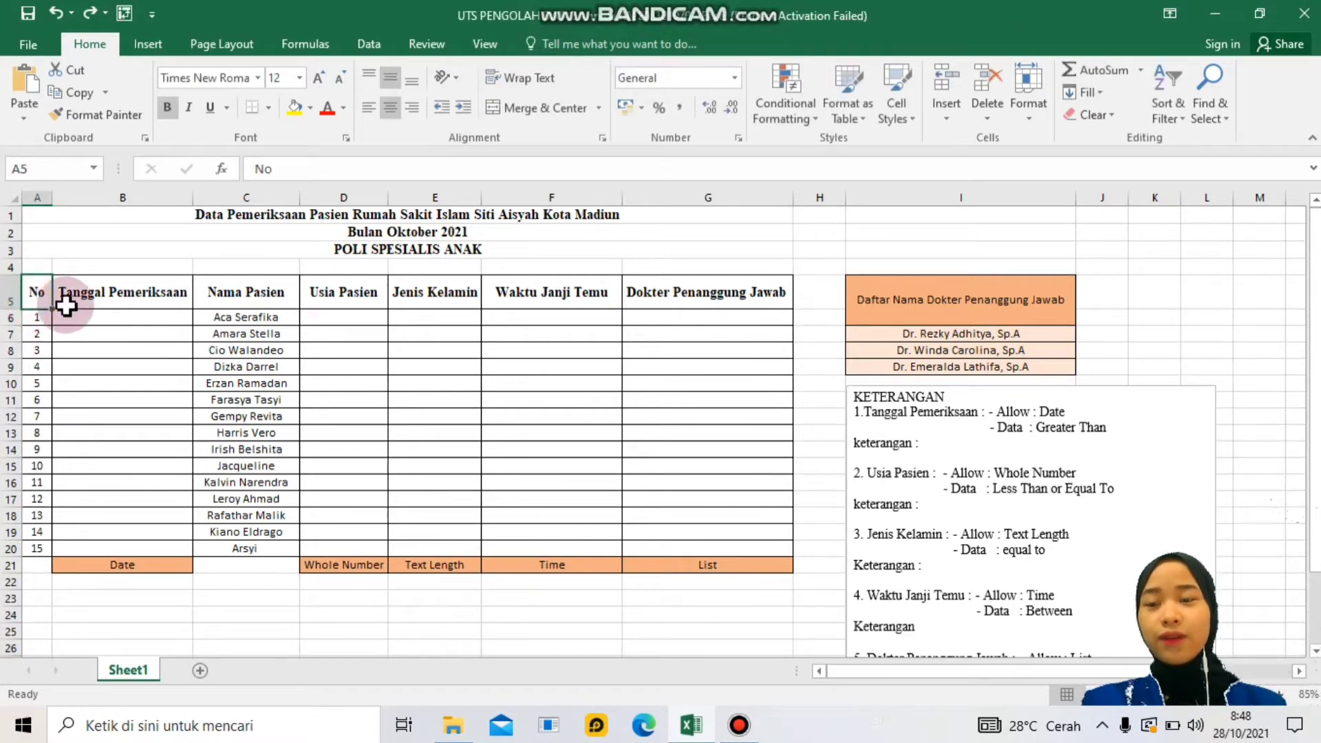
click(101, 309)
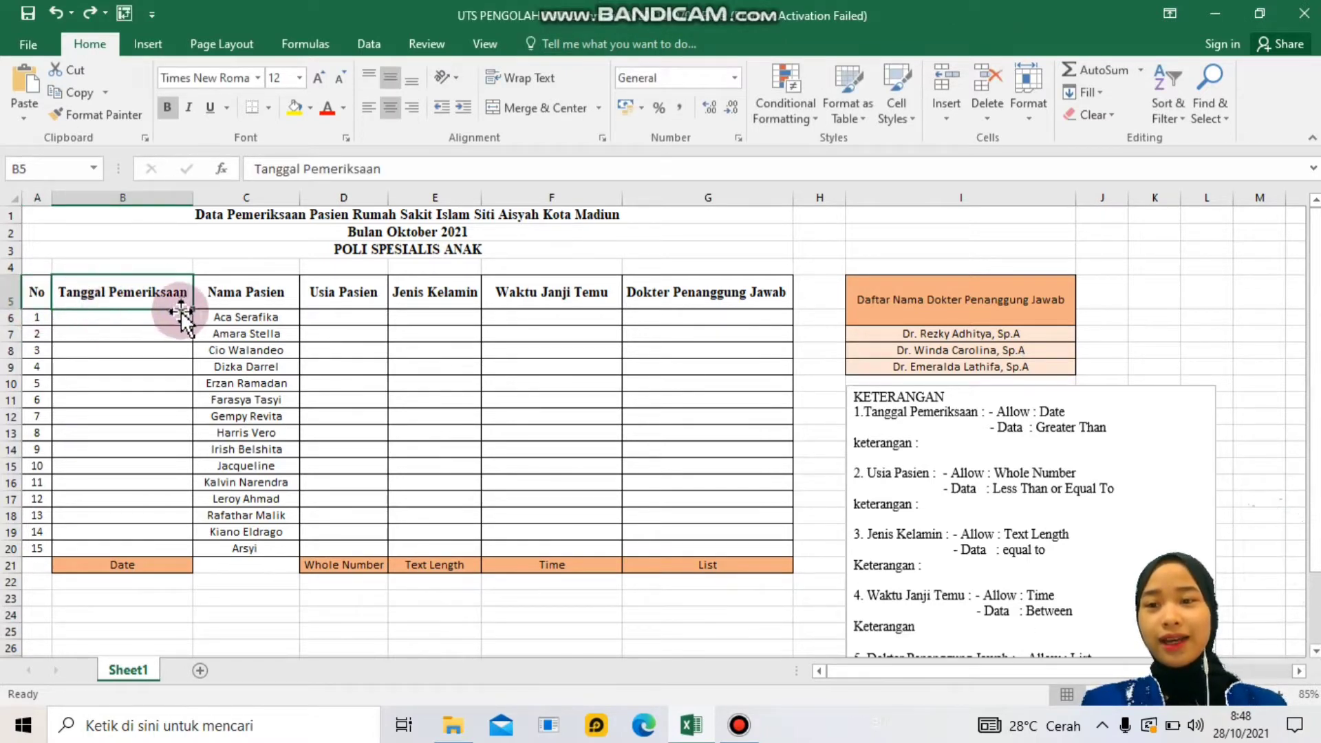
click(265, 304)
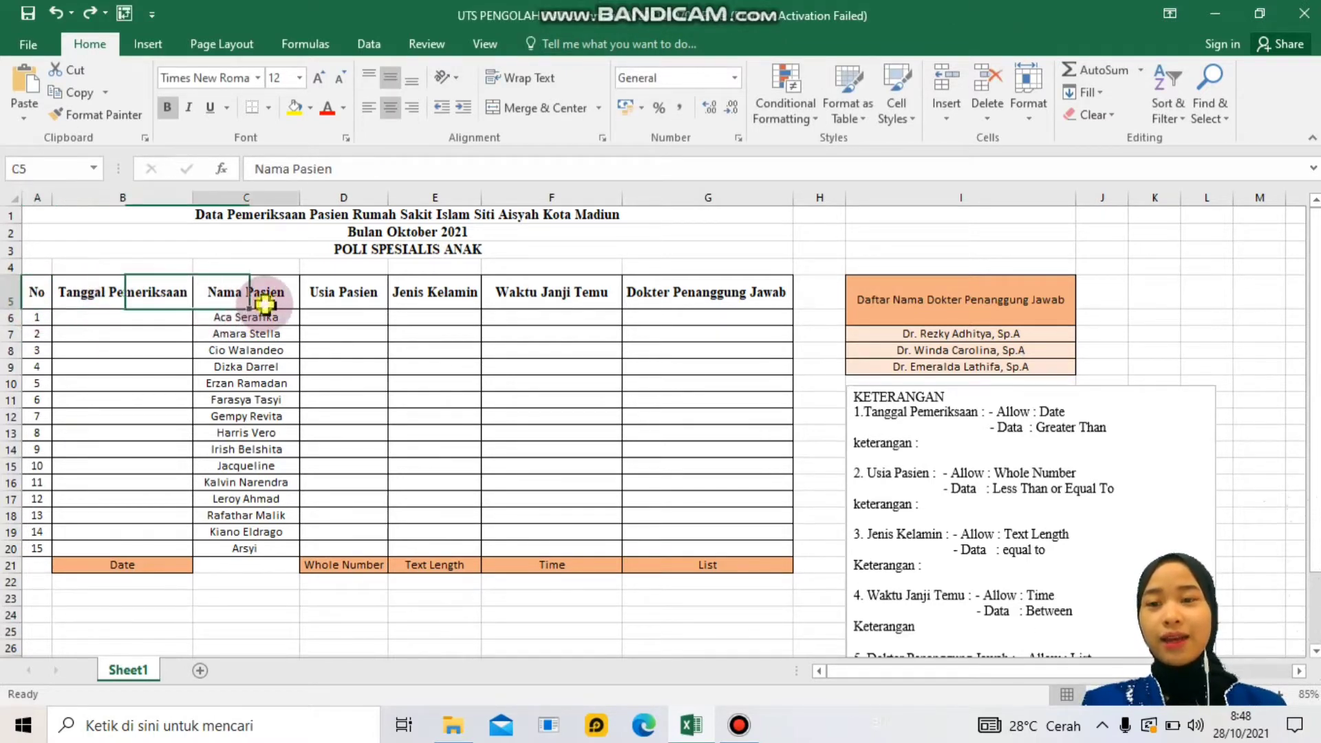
click(326, 298)
click(421, 299)
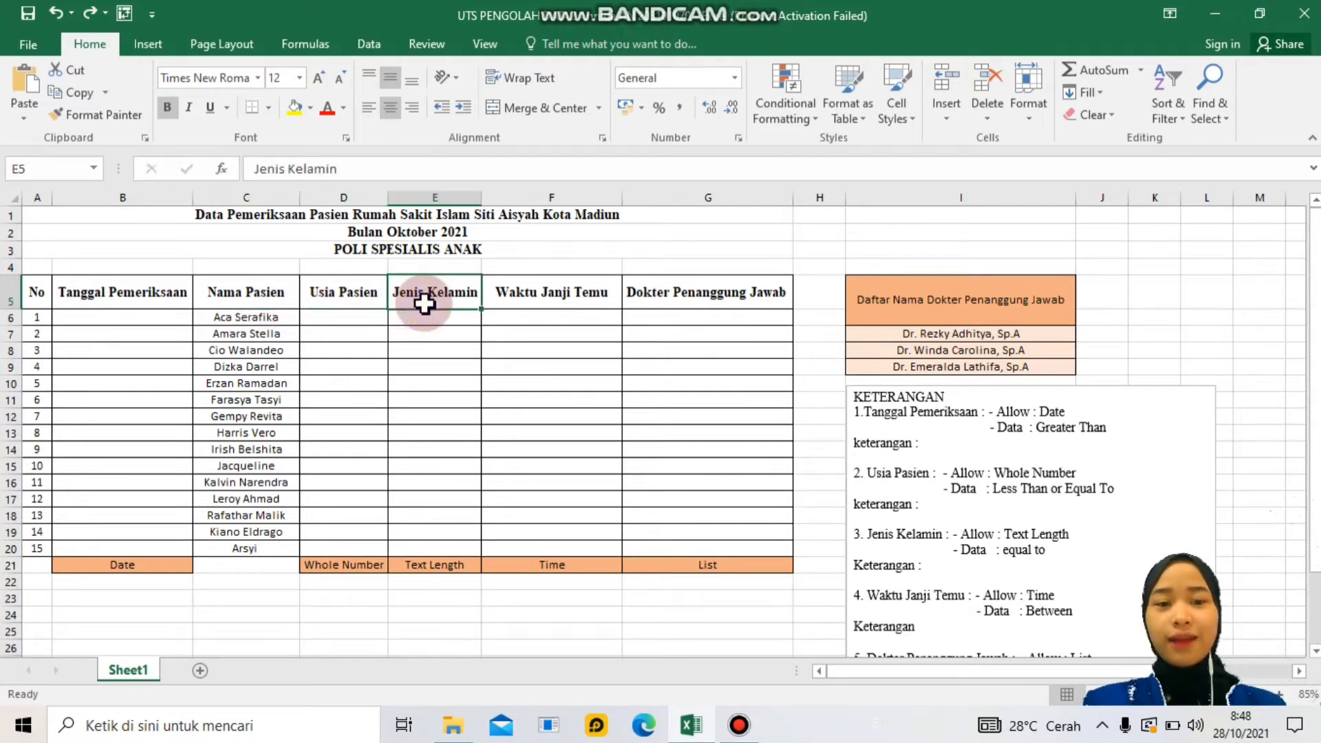
click(547, 297)
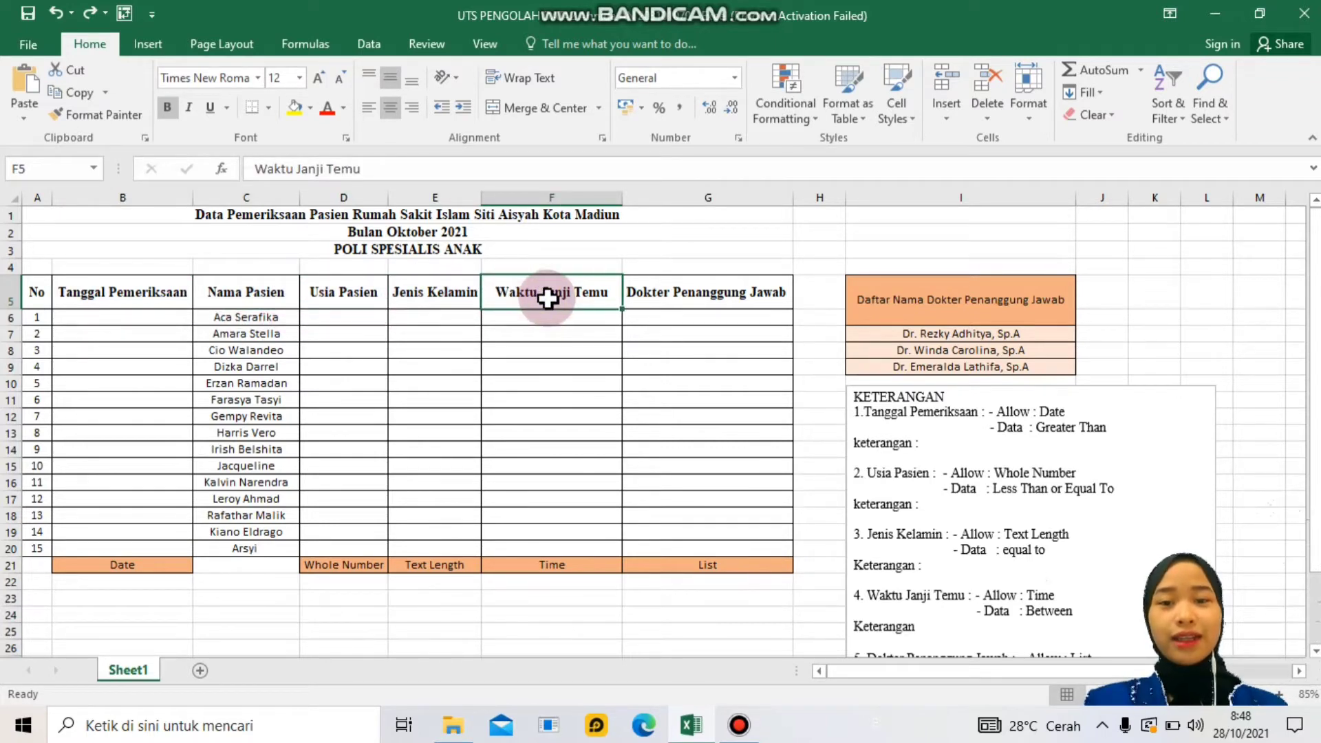
click(650, 298)
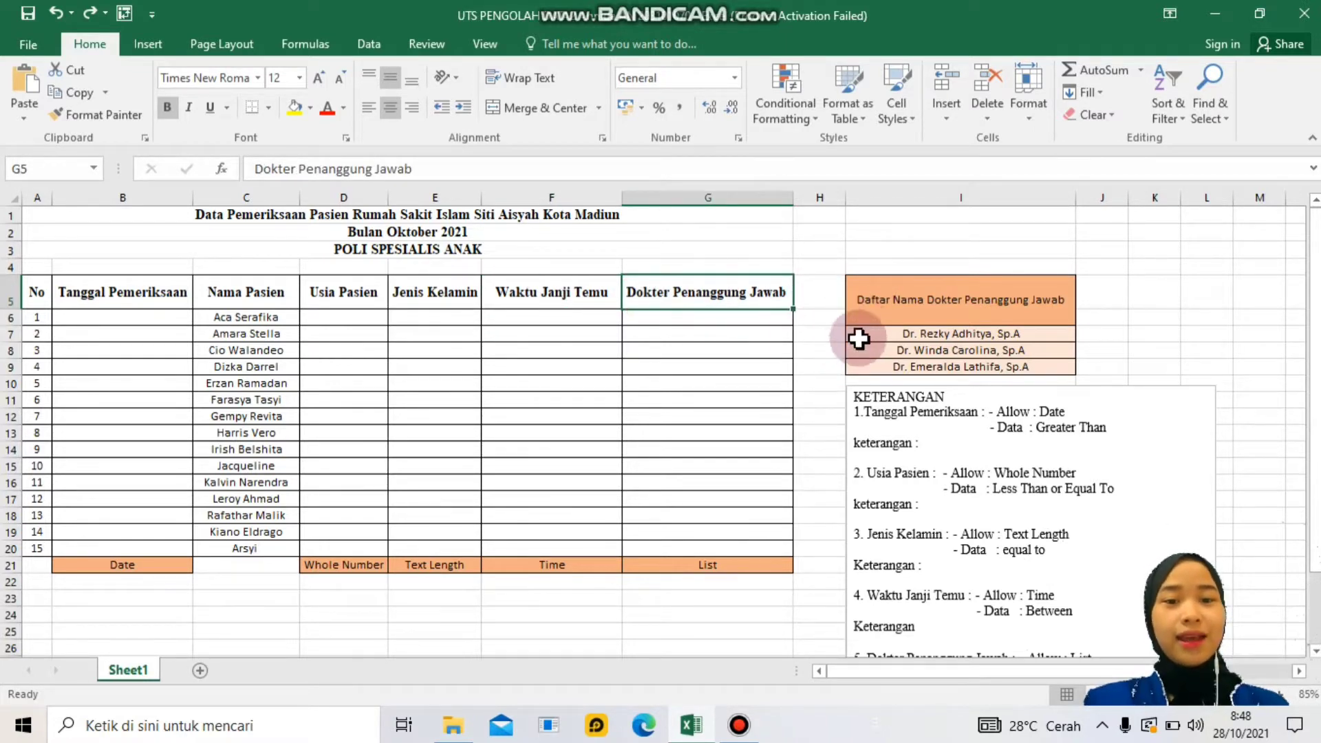
click(884, 306)
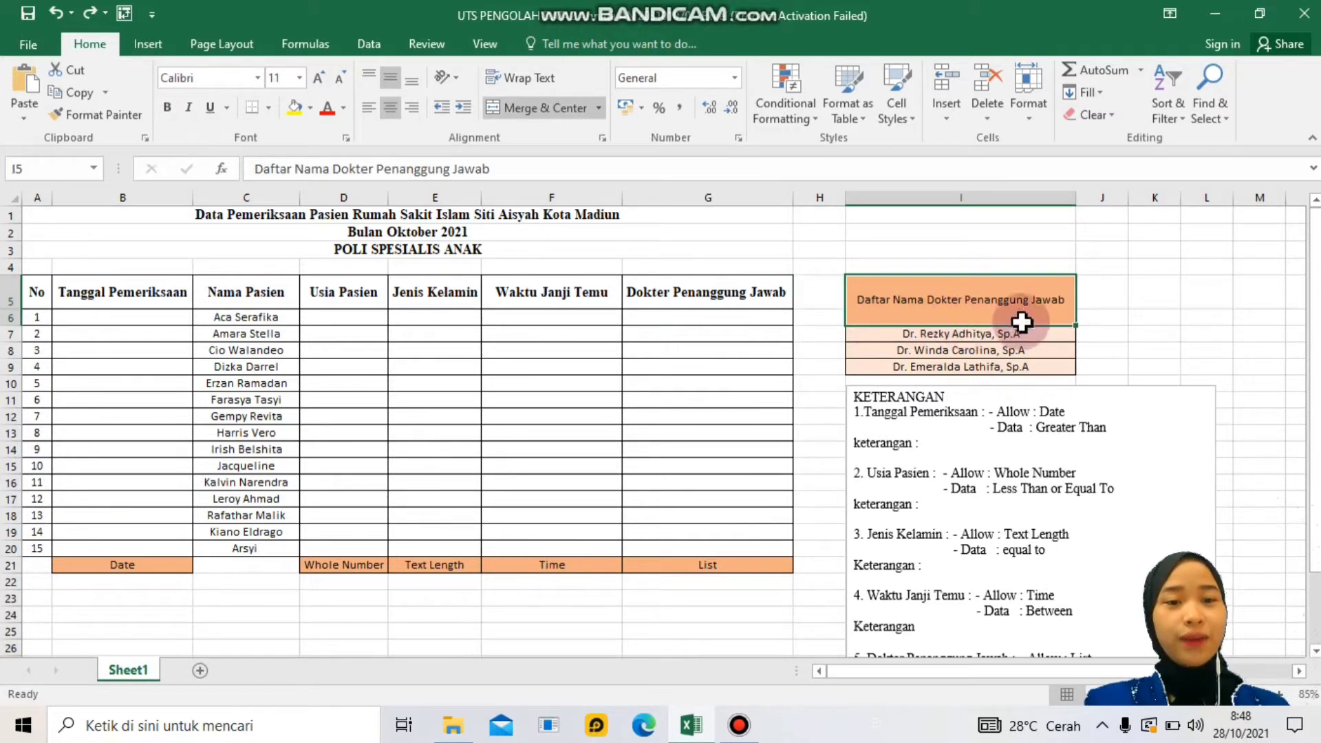
- Select the three doctor names in I7:I9, then the patients' doctor column cells
click(960, 335)
drag(960, 335, 961, 366)
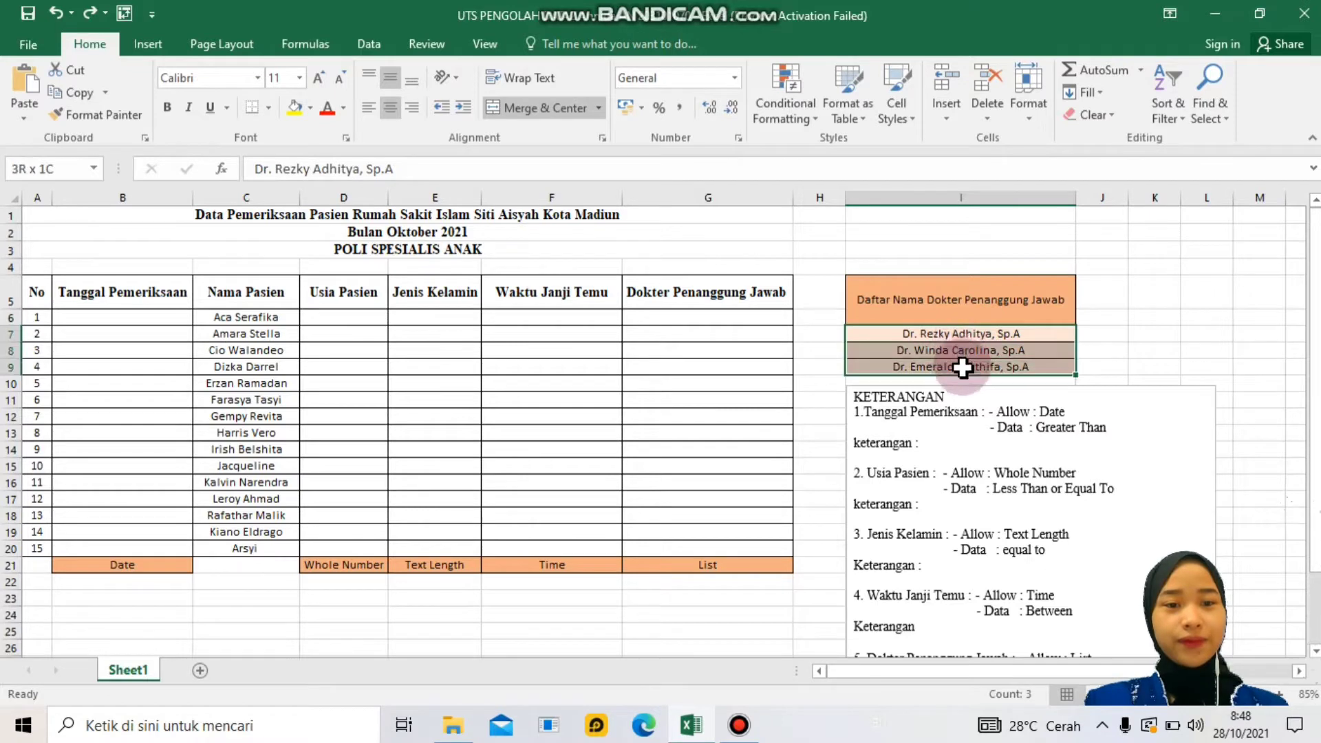
click(920, 268)
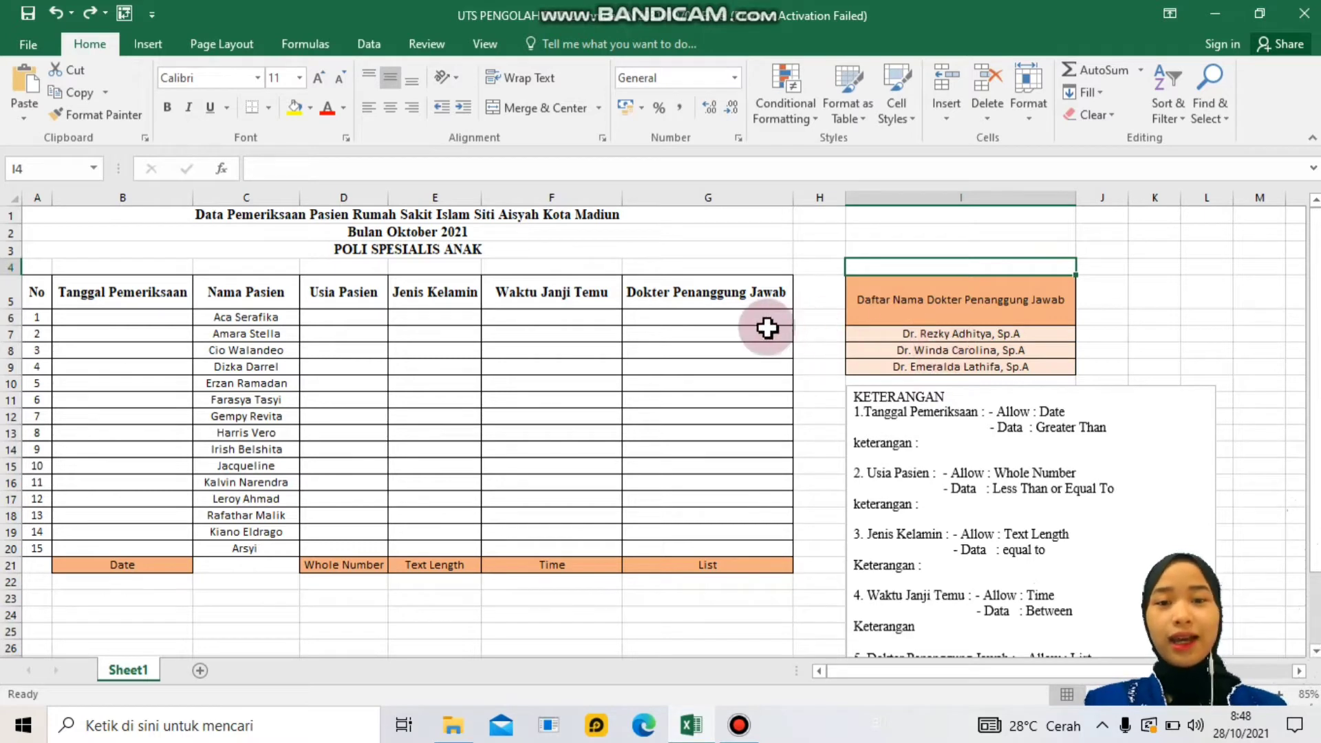
drag(760, 318, 764, 543)
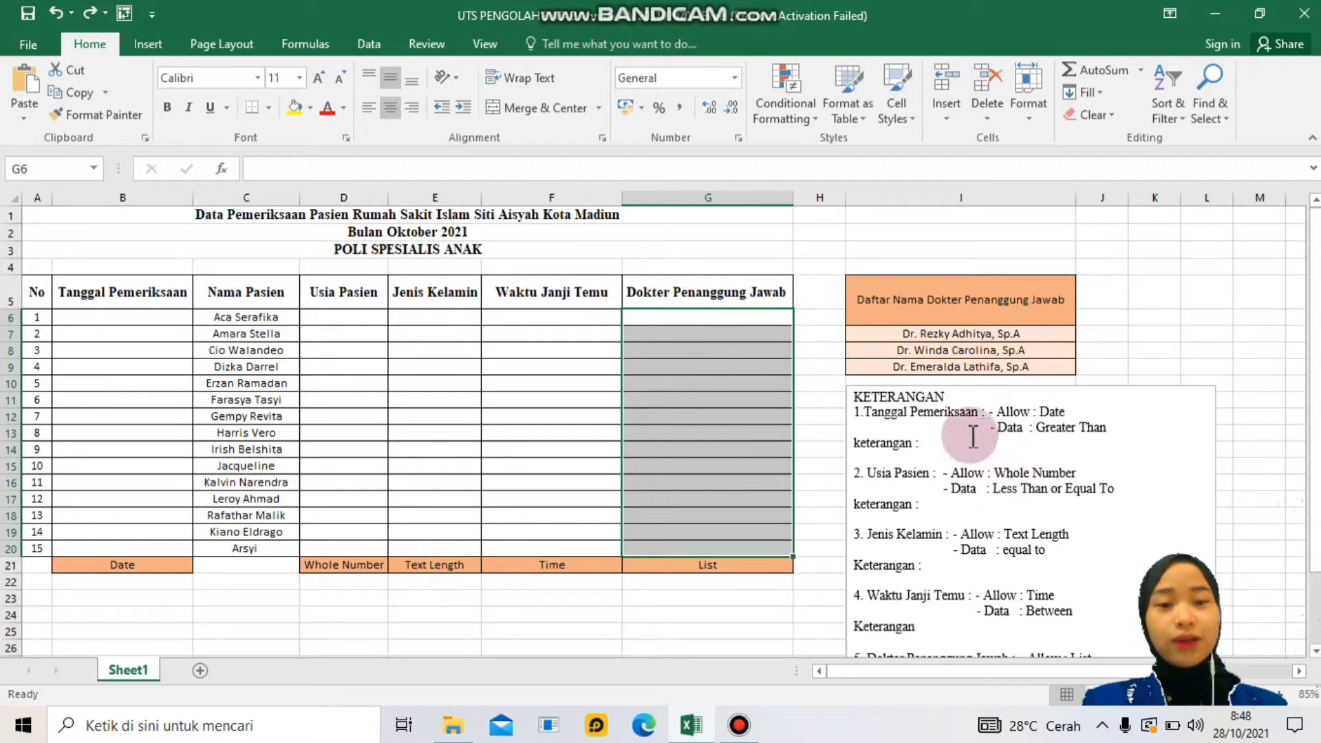
- Scroll through the KETERANGAN notes box
click(967, 397)
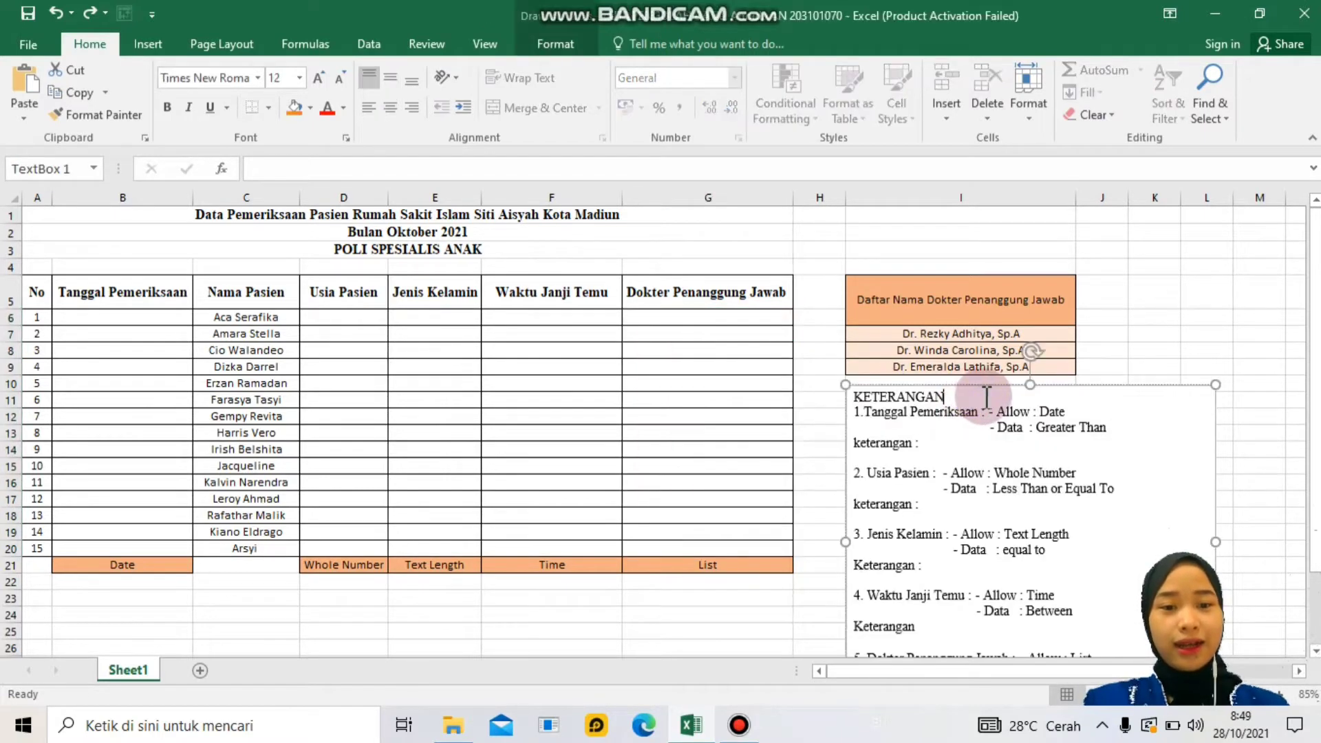
scroll(971, 392, down, 2)
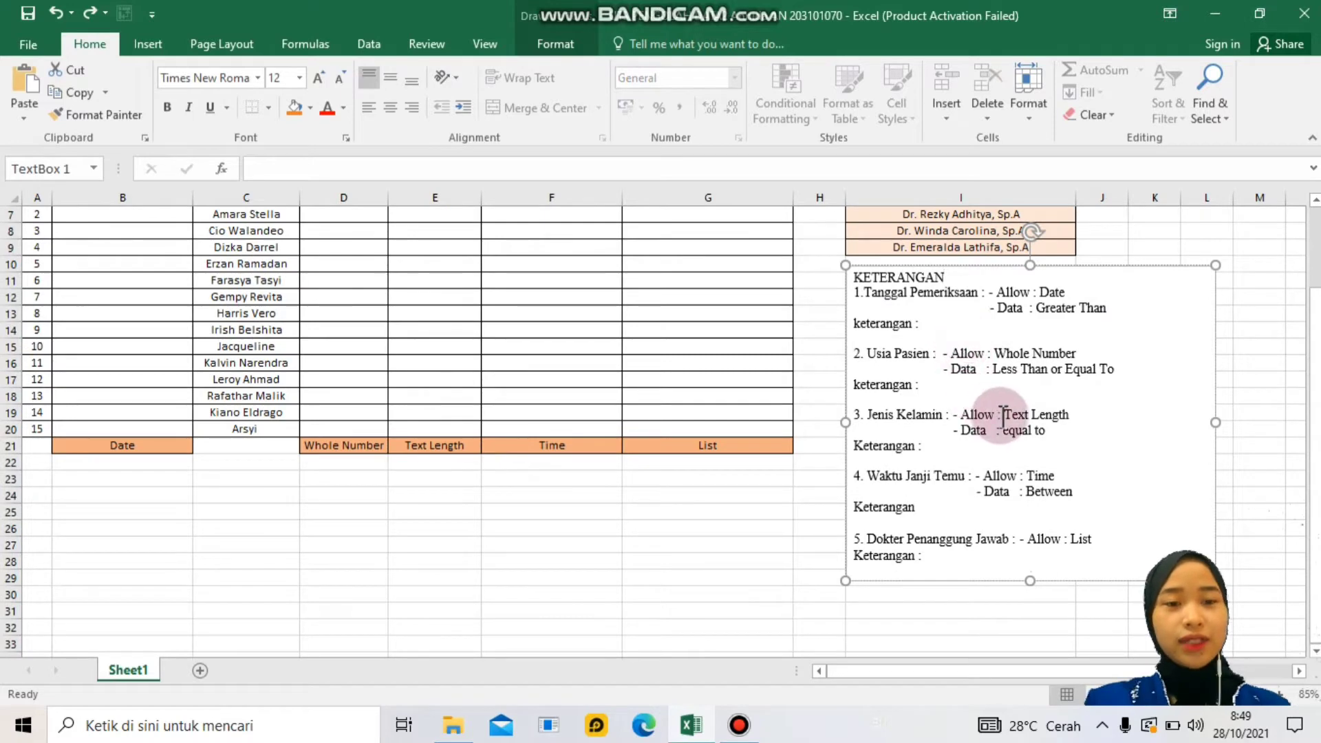
scroll(1003, 413, up, 2)
scroll(1003, 413, down, 2)
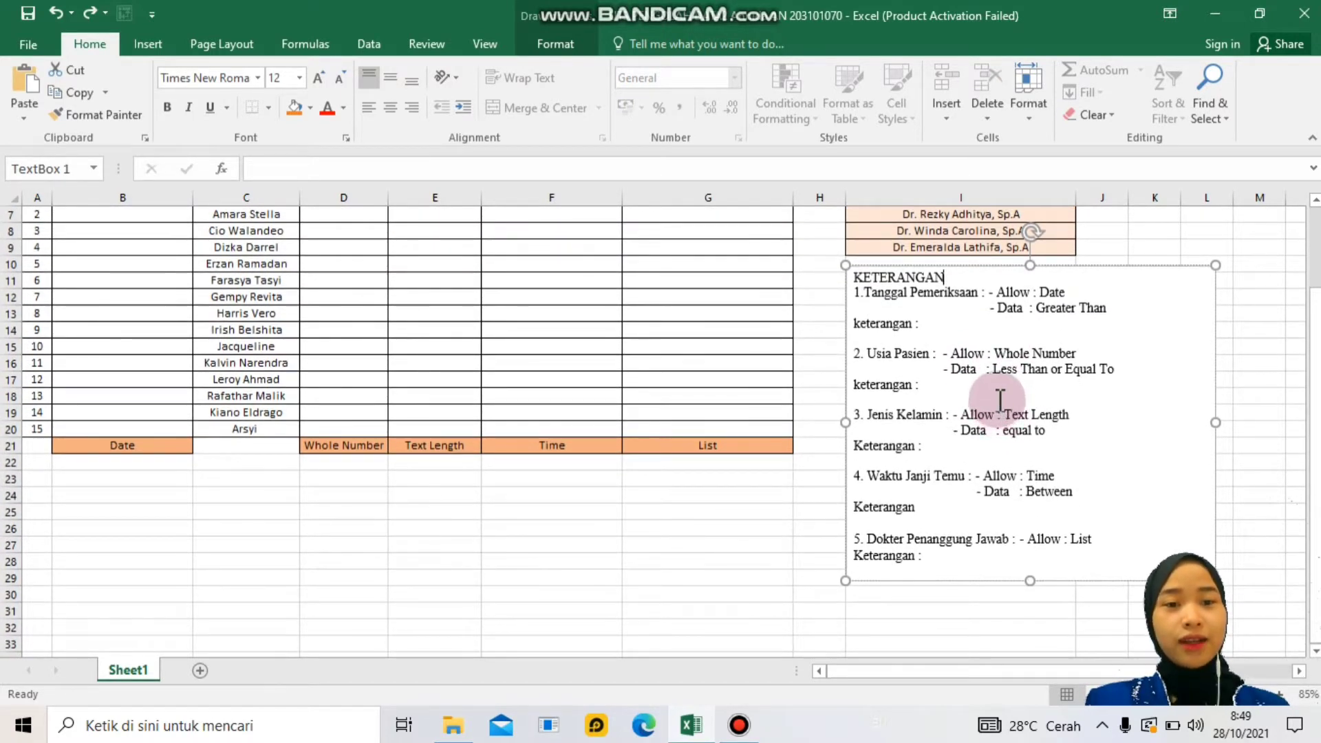
scroll(971, 427, up, 1)
scroll(971, 430, up, 2)
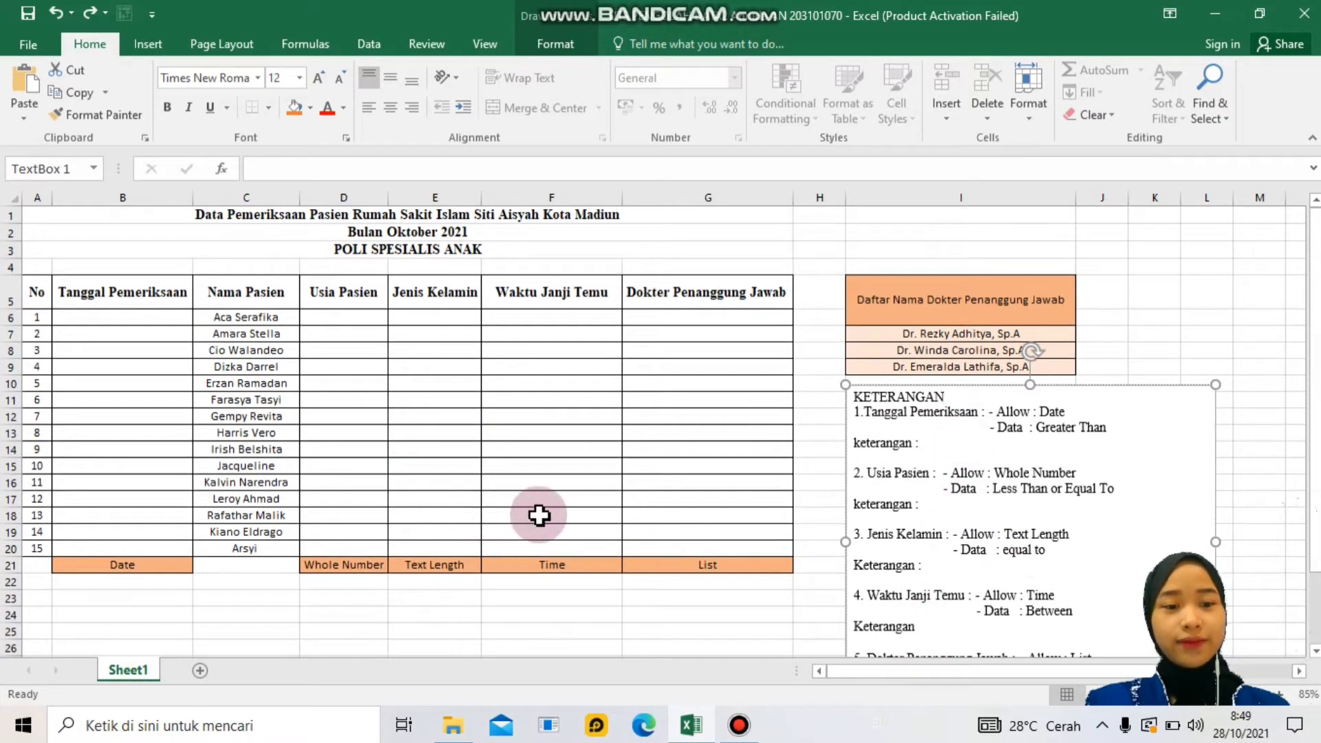
- Select the Tanggal Pemeriksaan cells B6:B20 and show the Data tools
click(154, 298)
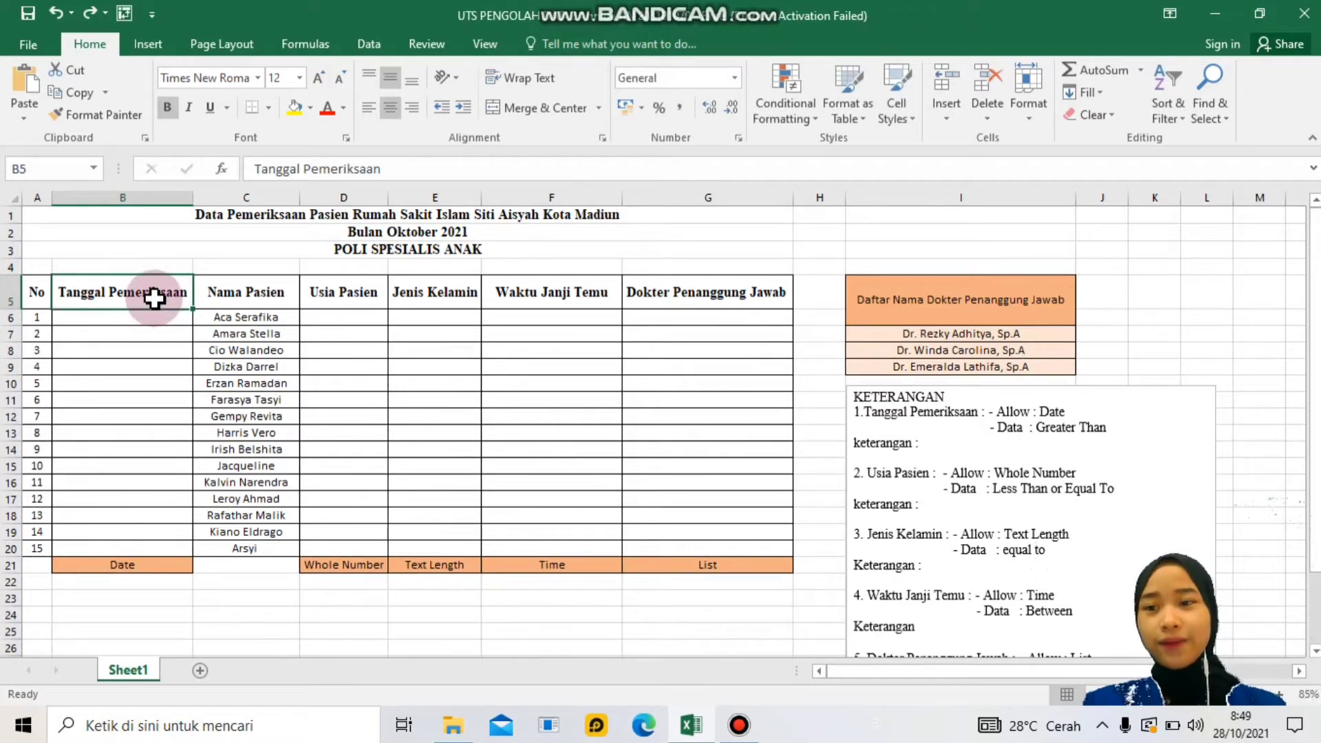
click(154, 321)
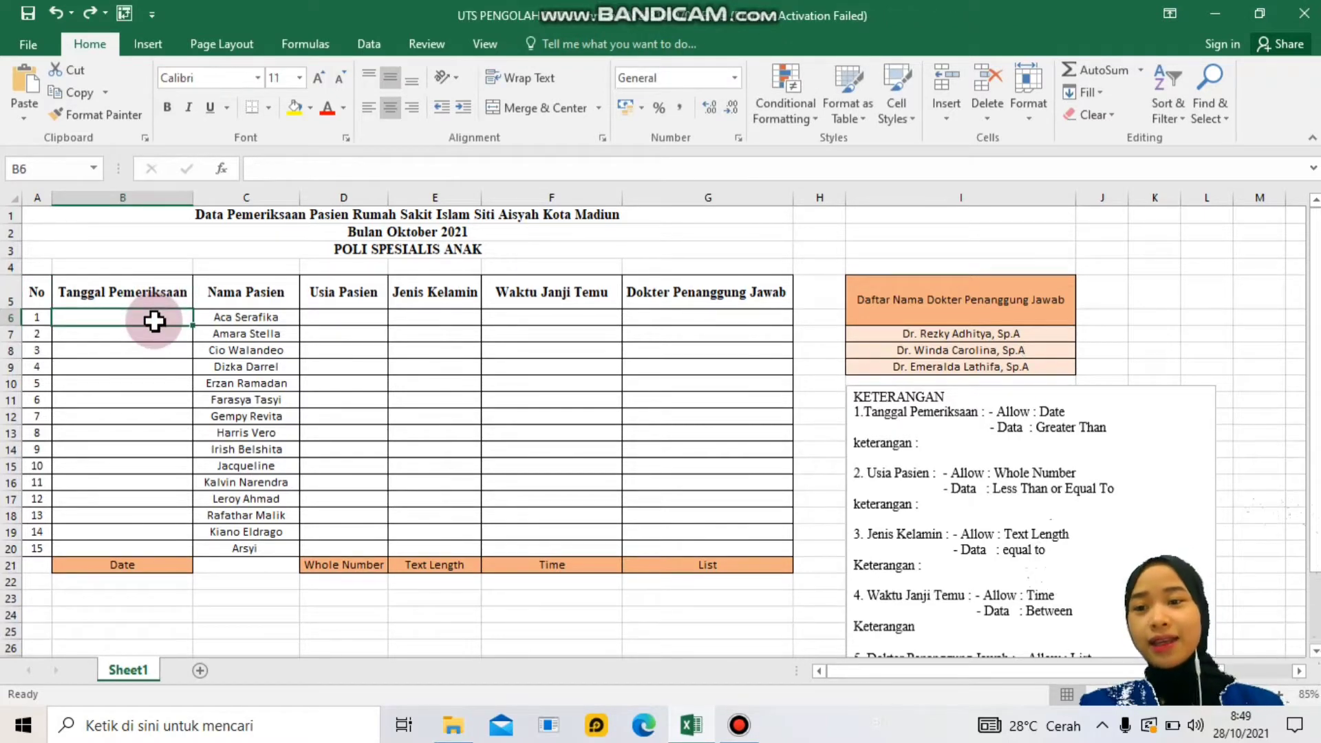
drag(154, 321, 159, 546)
click(195, 402)
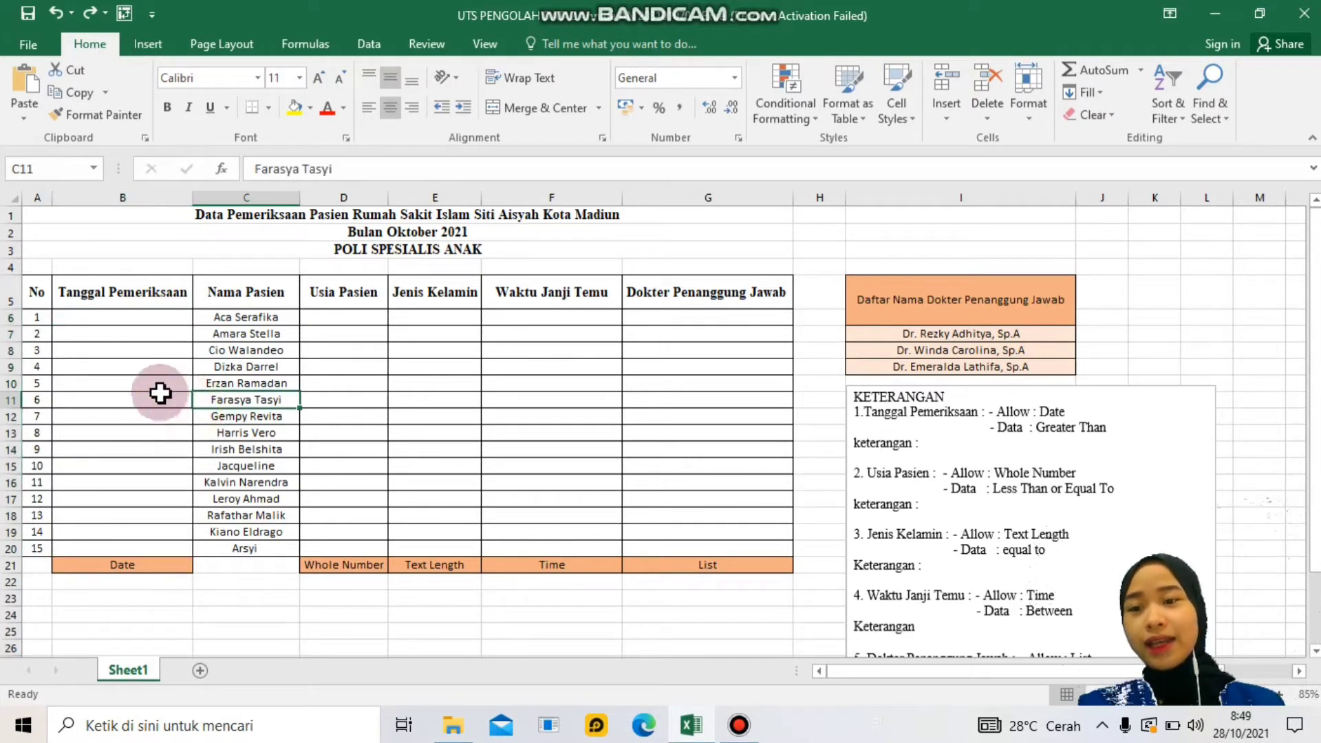
click(149, 318)
drag(149, 318, 153, 547)
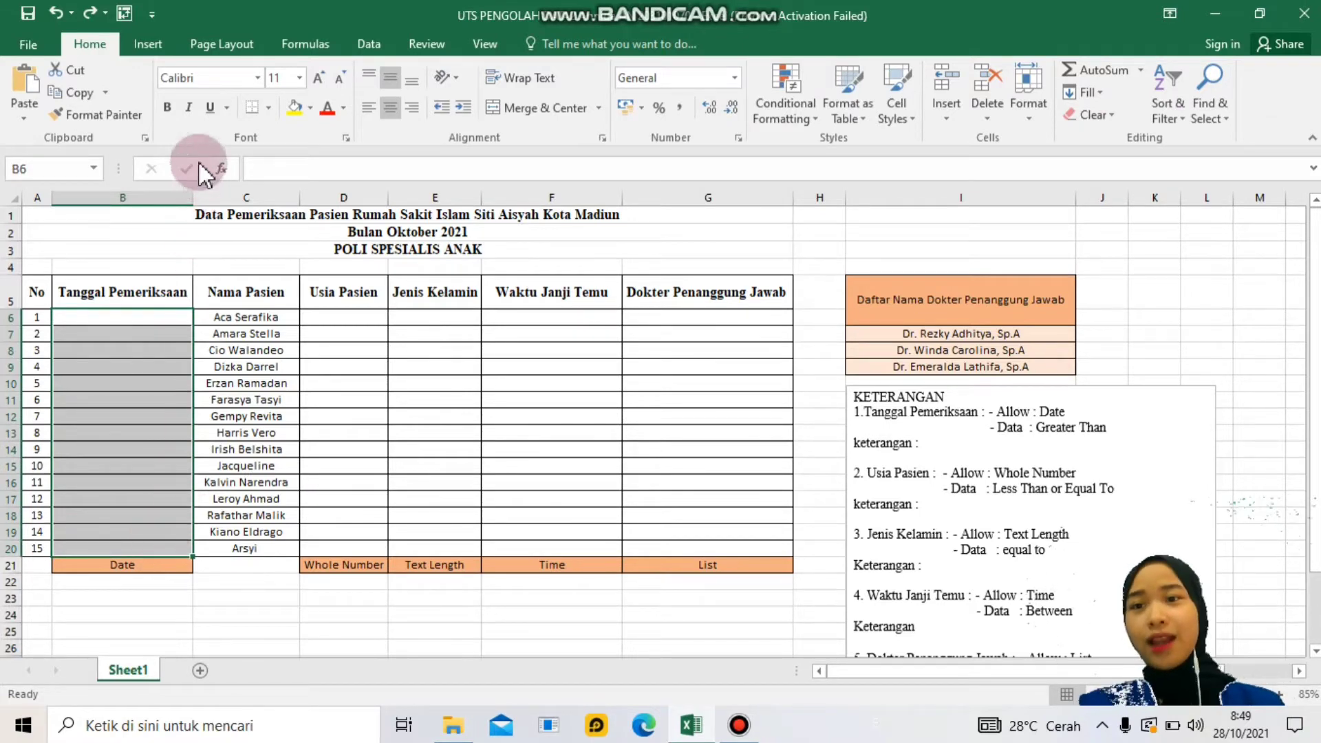
click(367, 43)
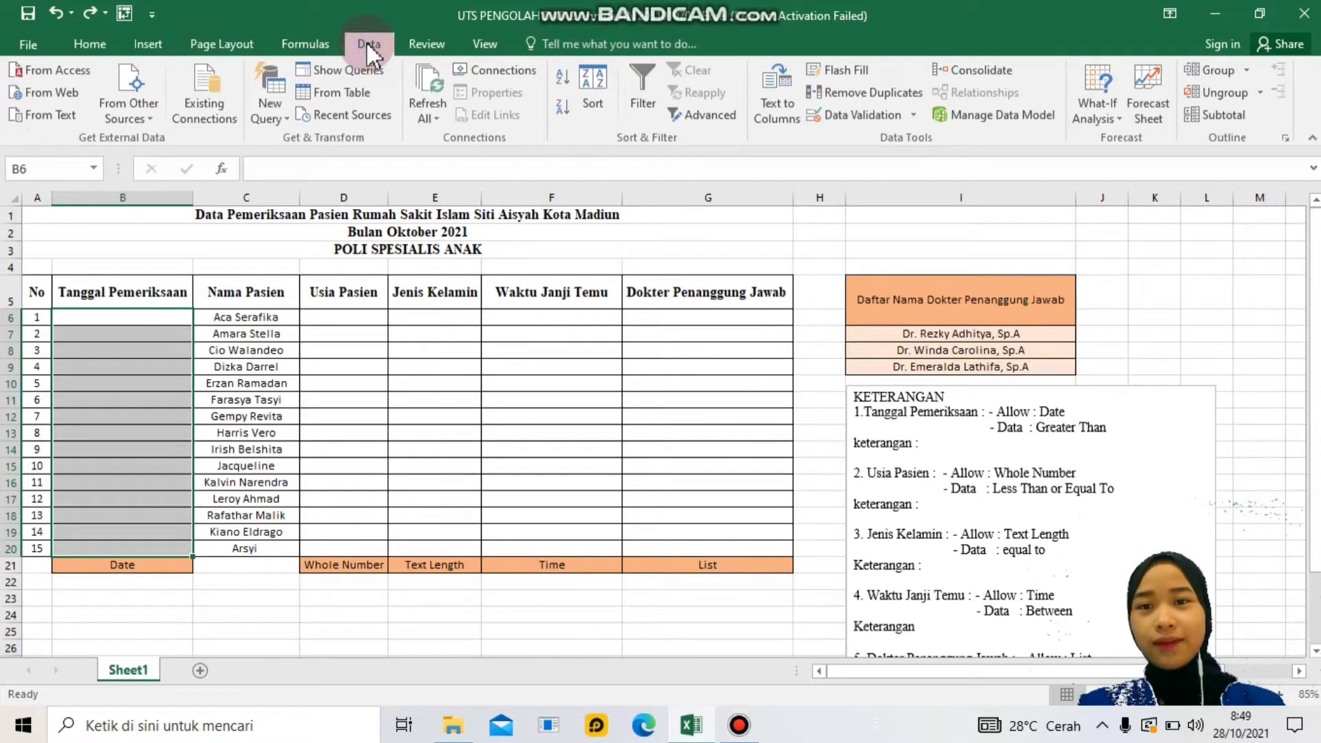
- Open Data Validation and look over its Settings, Input Message and Error Alert sections
click(910, 115)
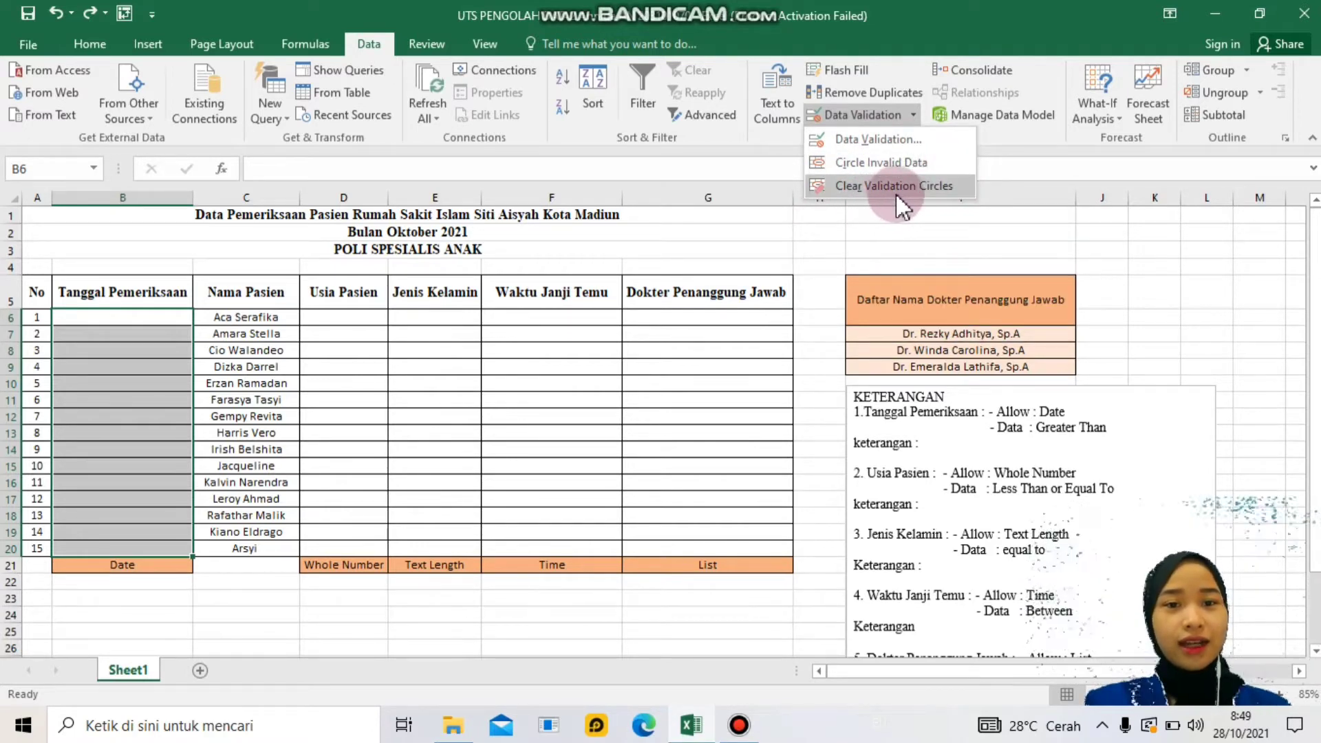
click(886, 139)
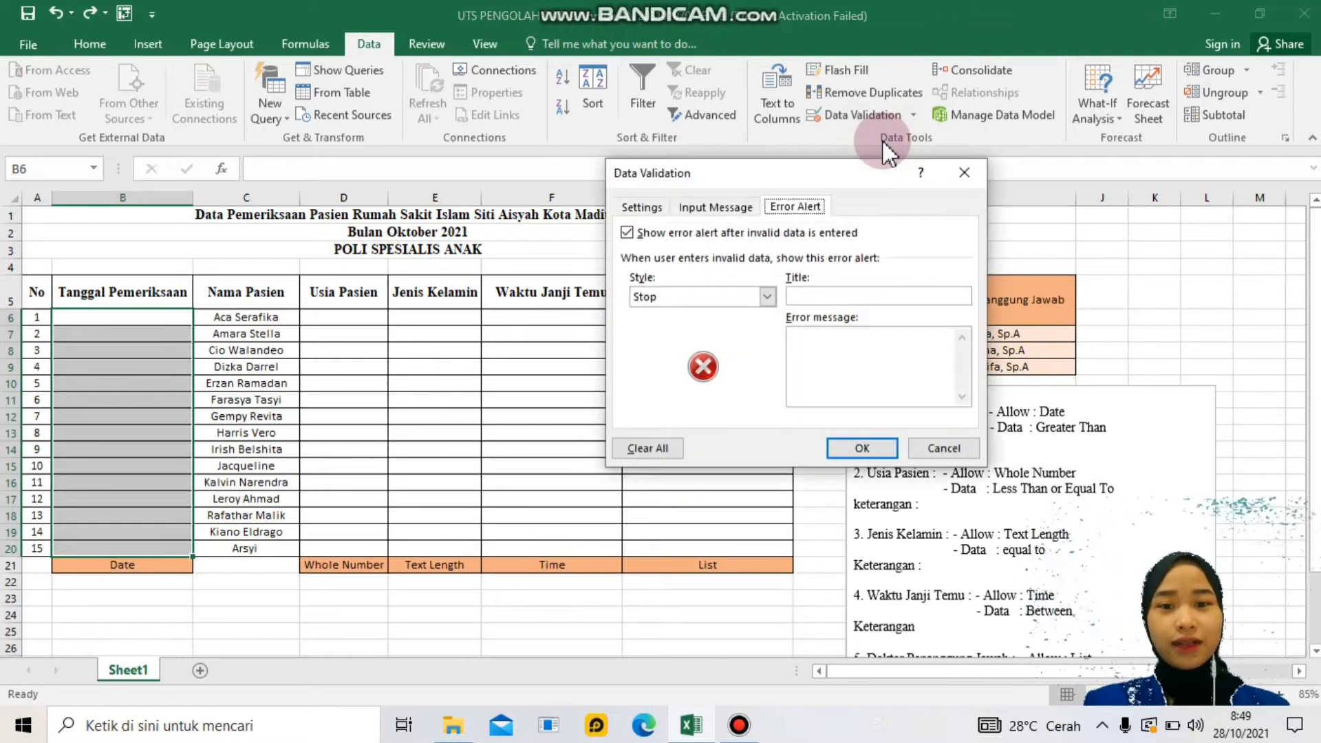
click(642, 208)
click(716, 208)
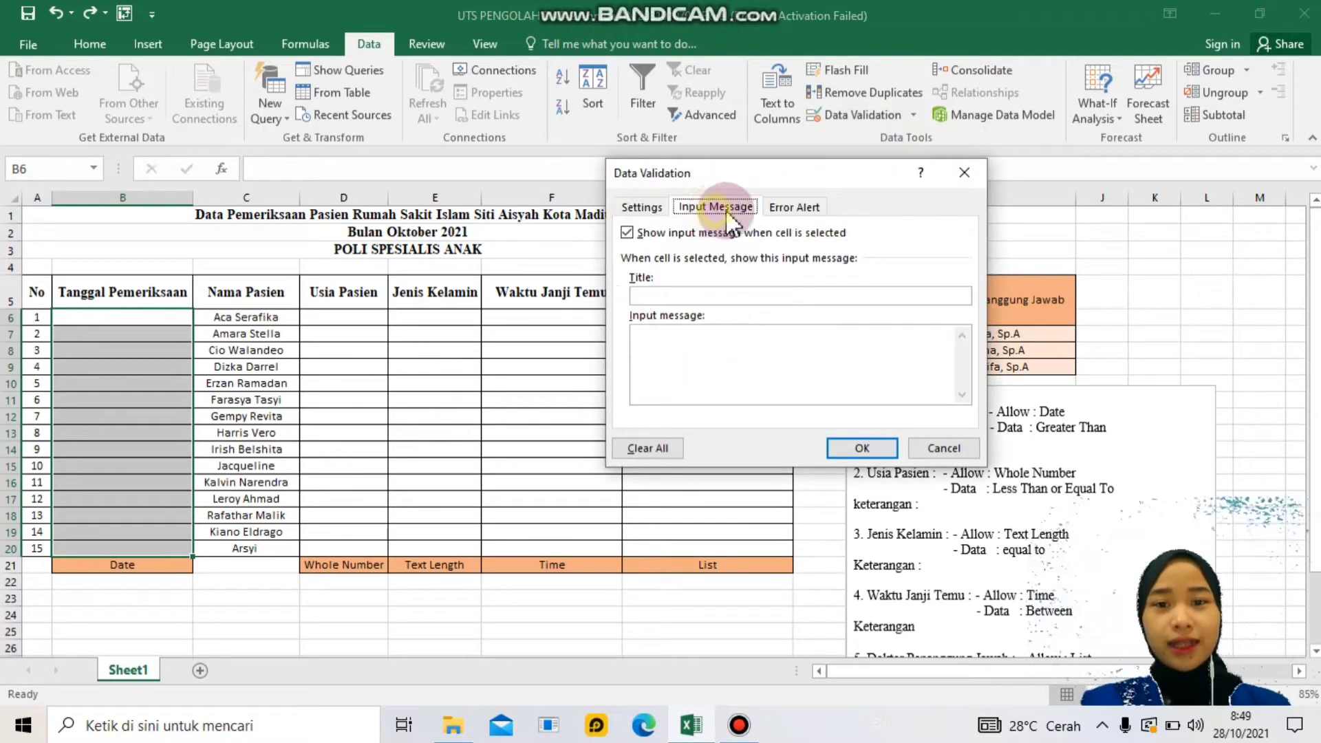
click(795, 206)
click(657, 208)
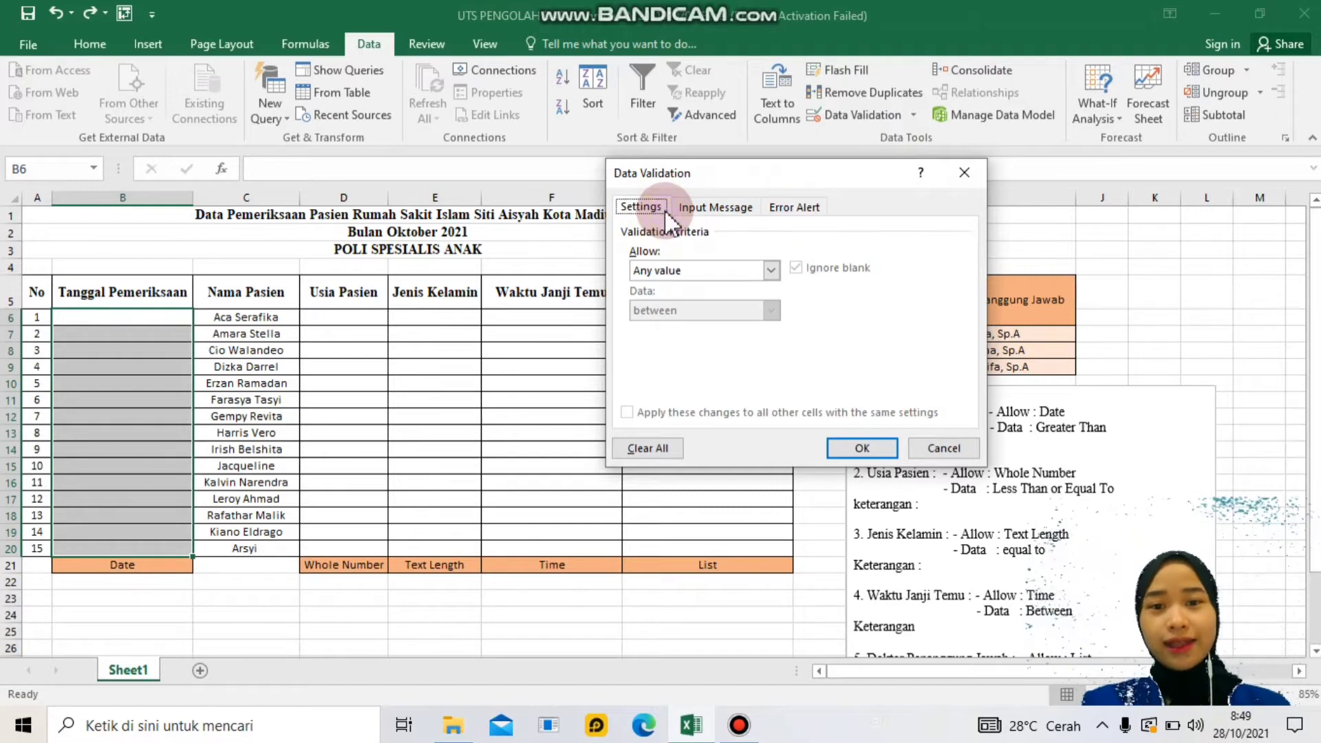
click(719, 209)
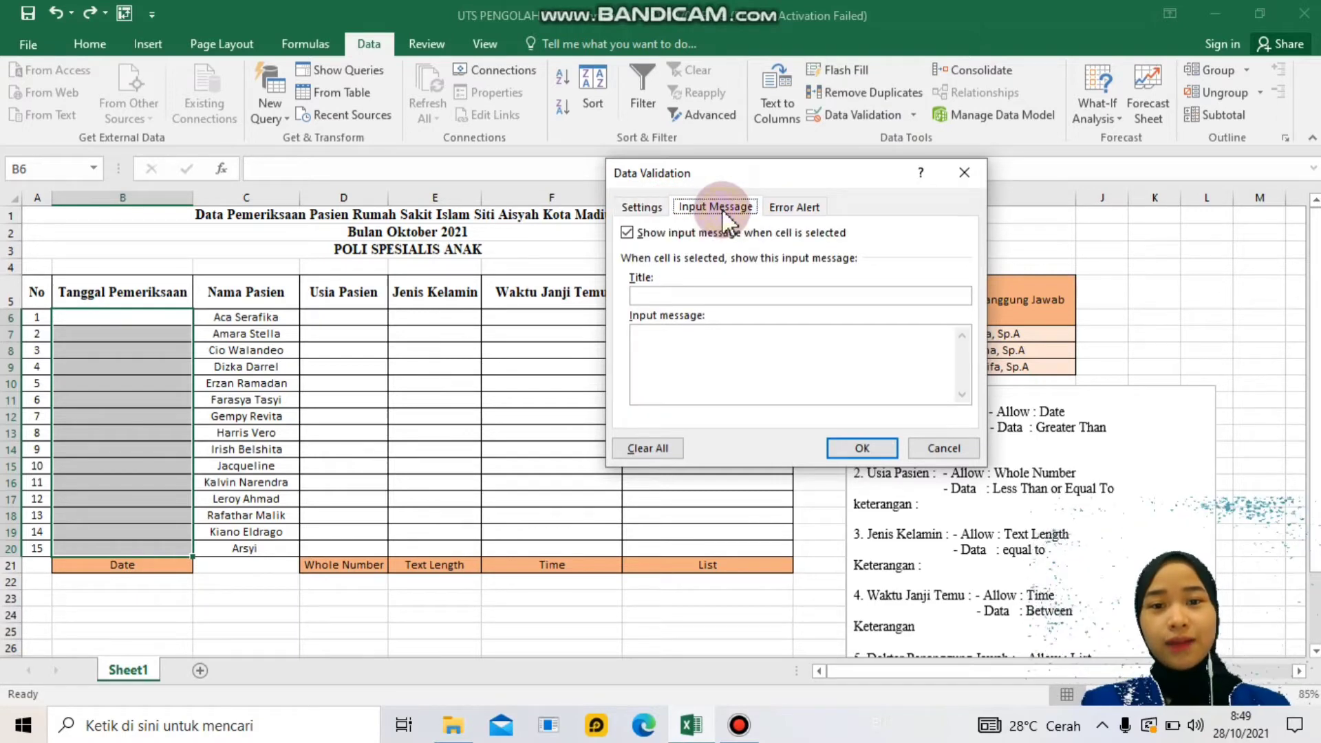
click(793, 208)
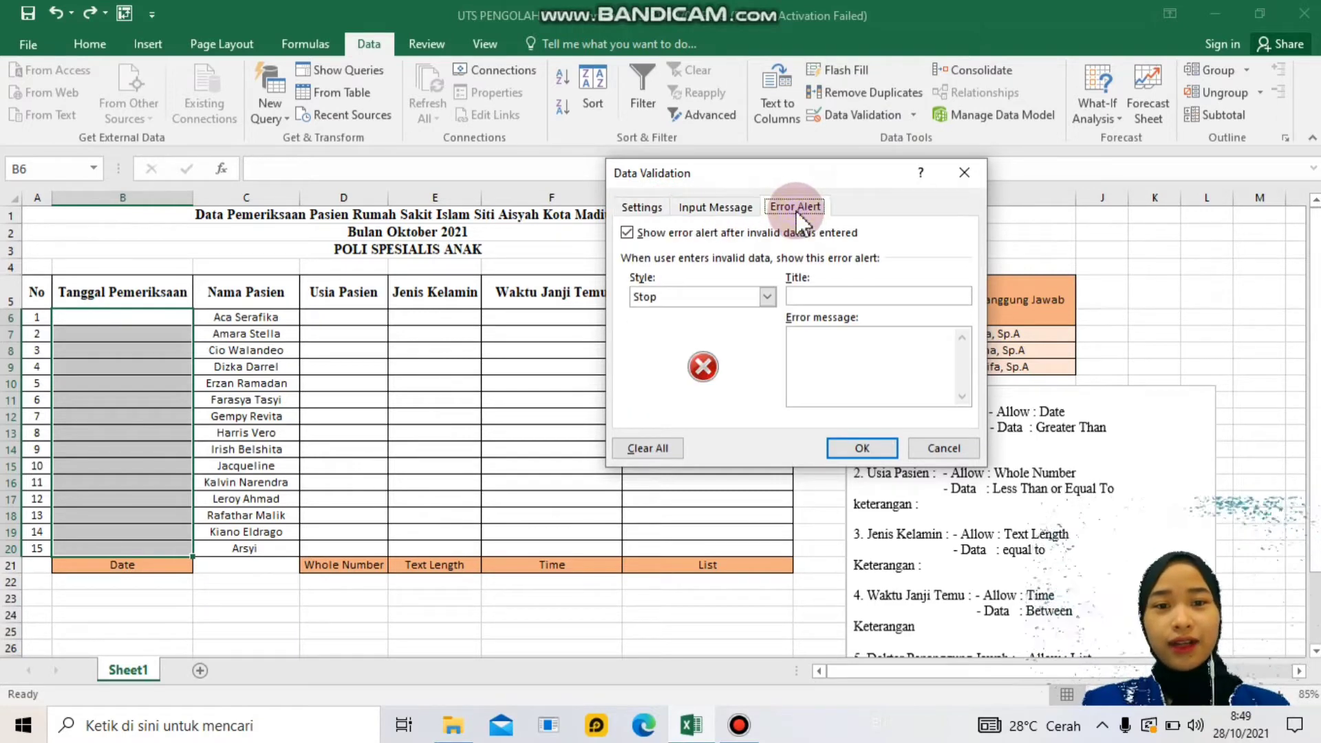
click(655, 210)
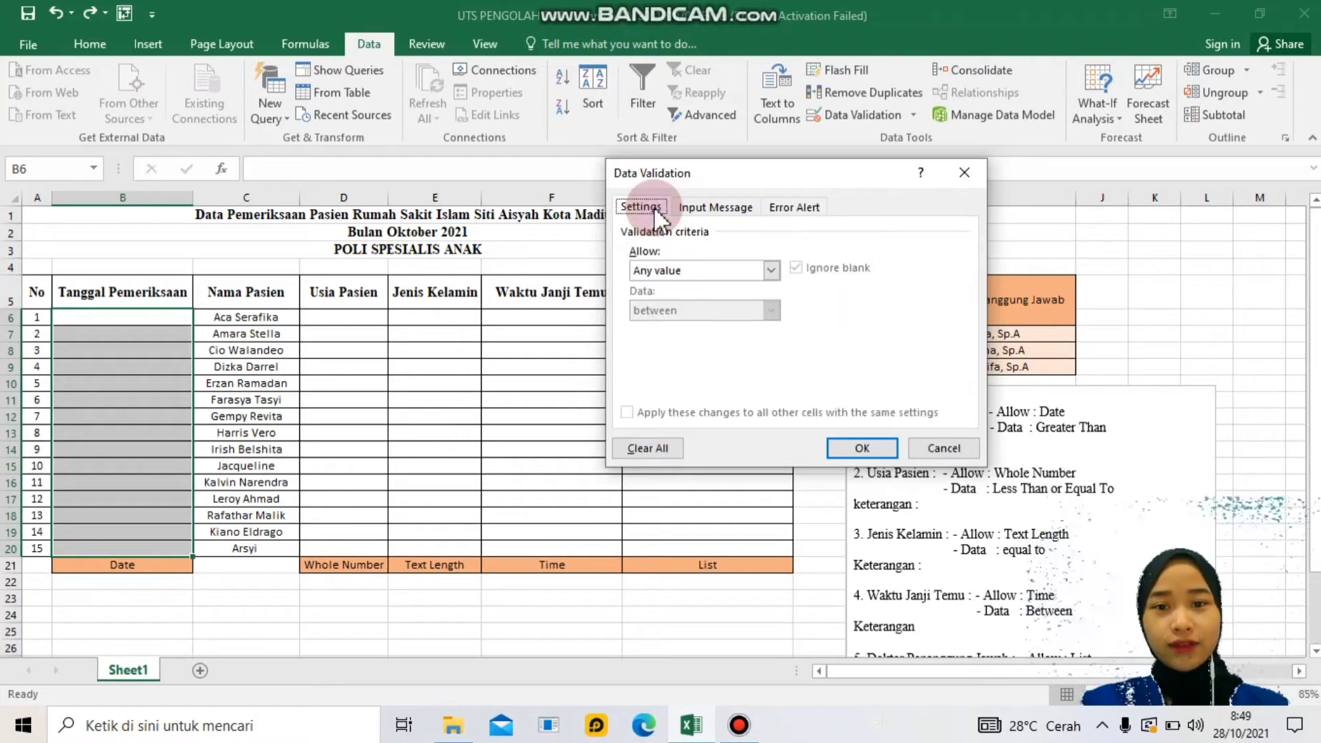
- Allow only dates greater than 10/10/2021 and title the input message 'Masukkan Tanggal Pemeriksaan'
click(761, 272)
click(691, 334)
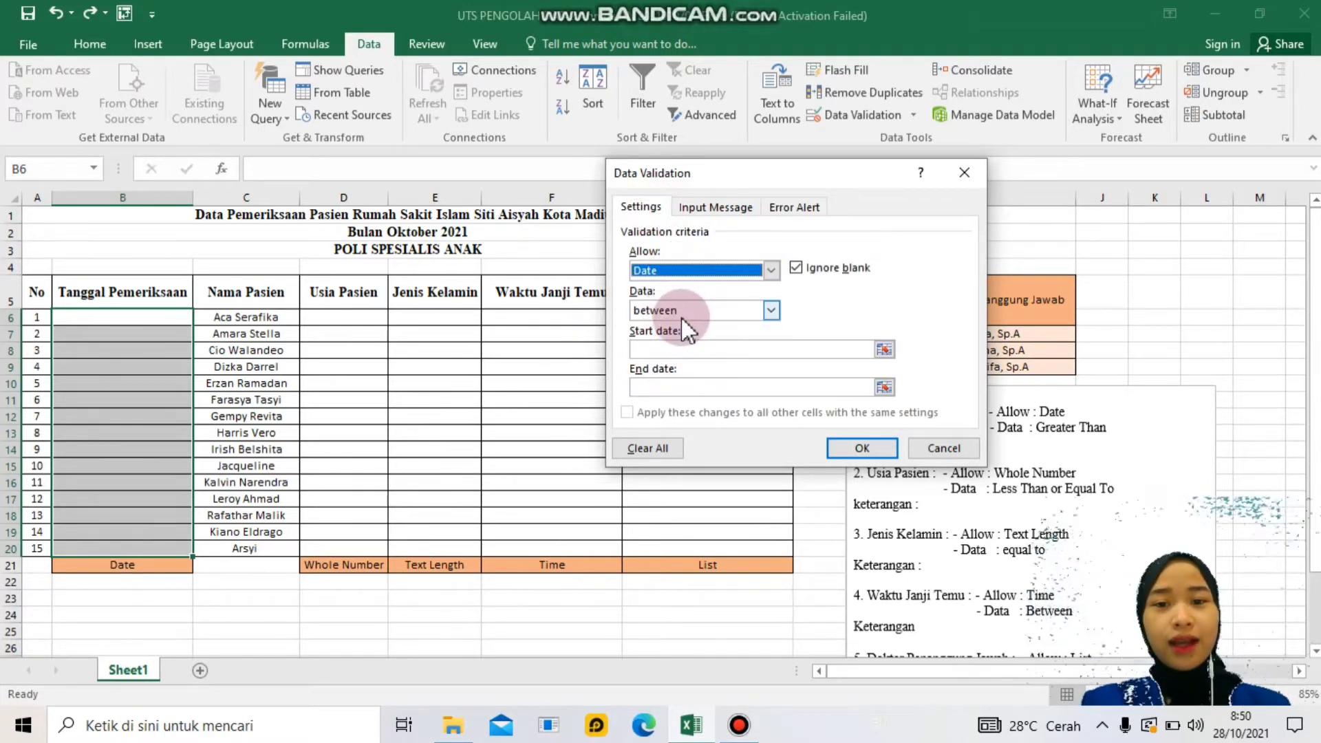
click(771, 310)
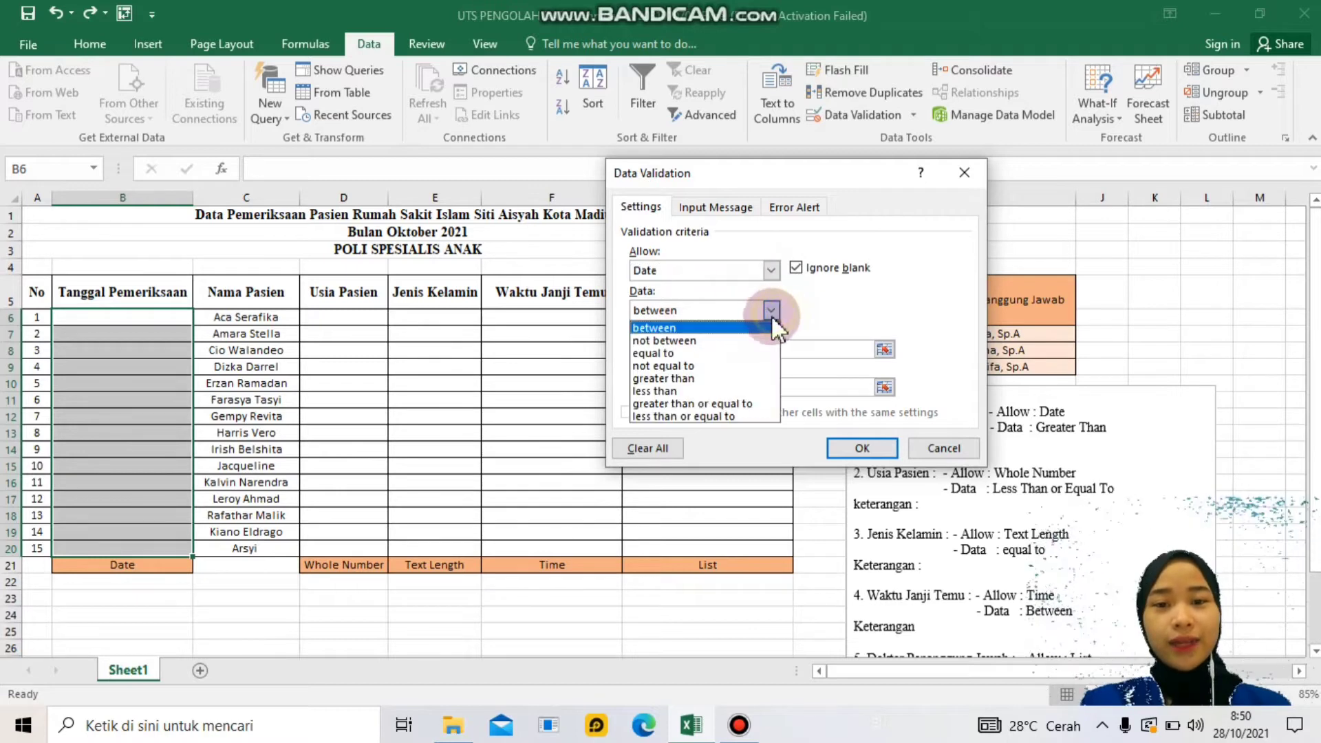
click(685, 377)
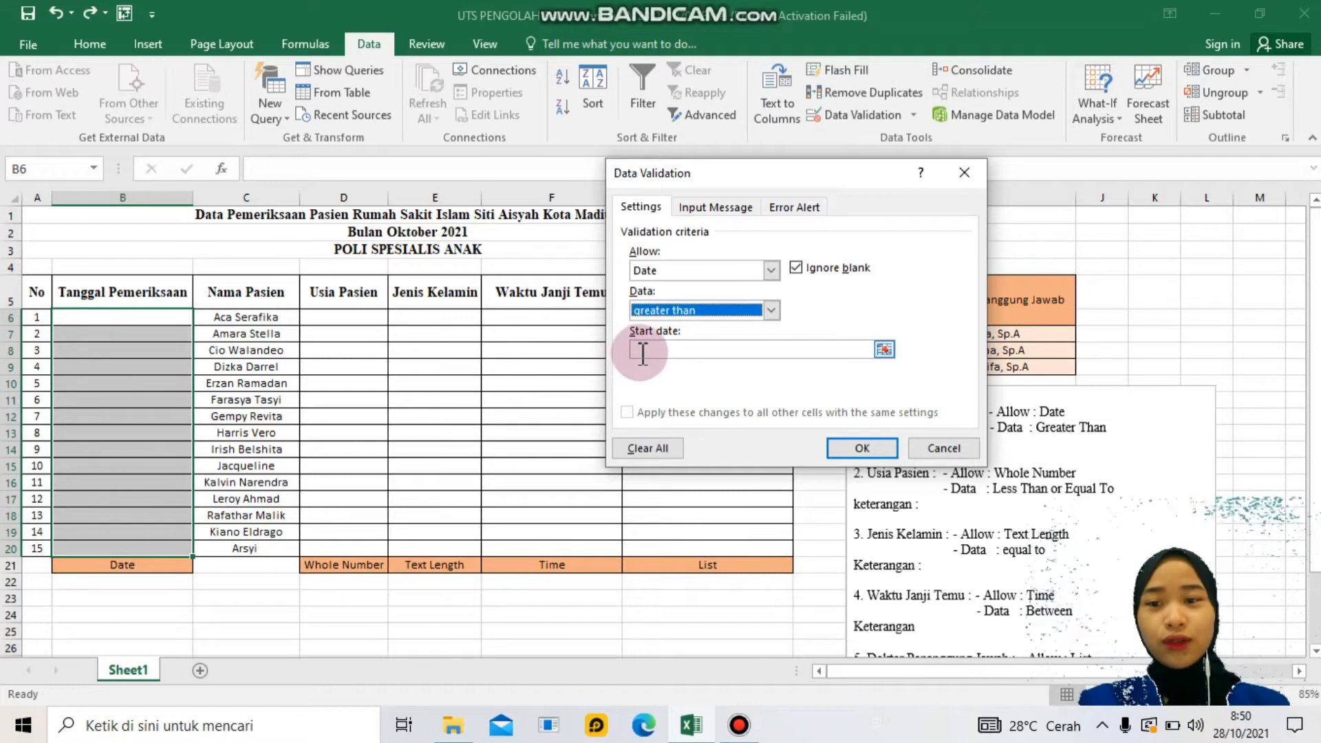
click(659, 352)
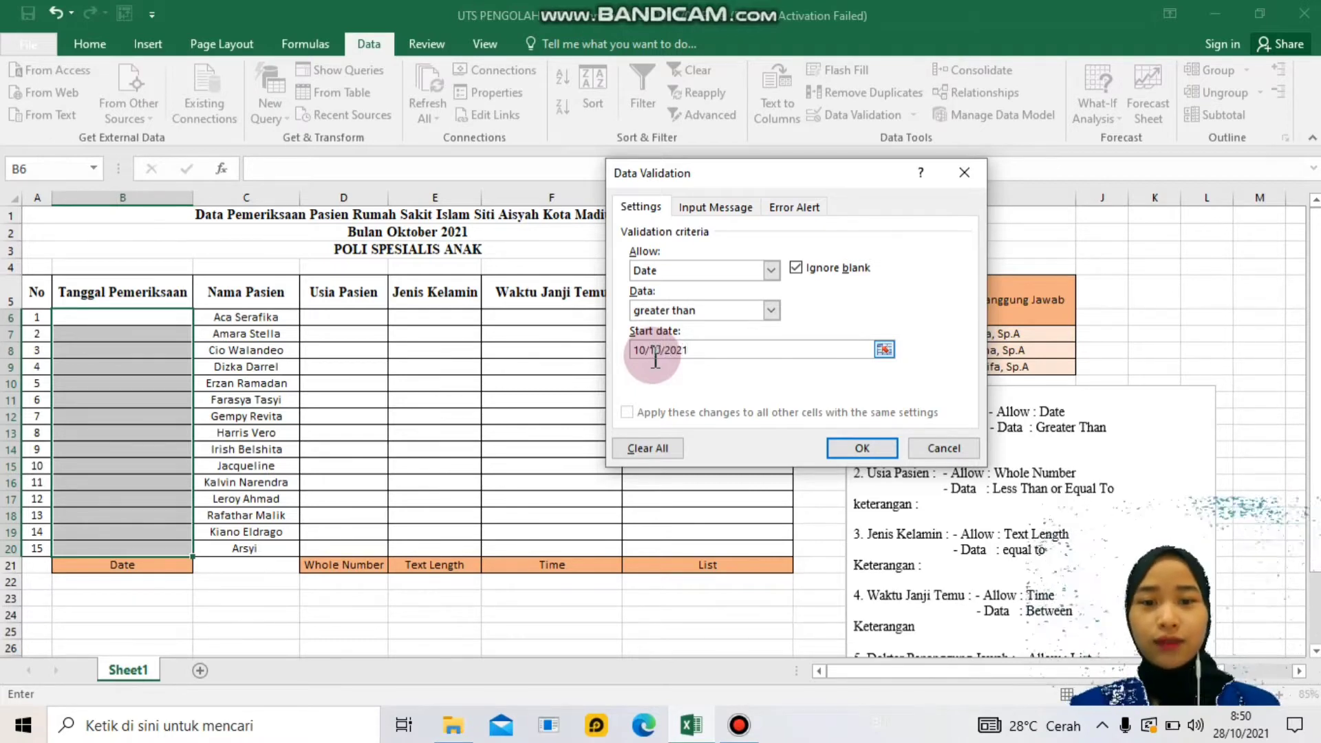
click(685, 205)
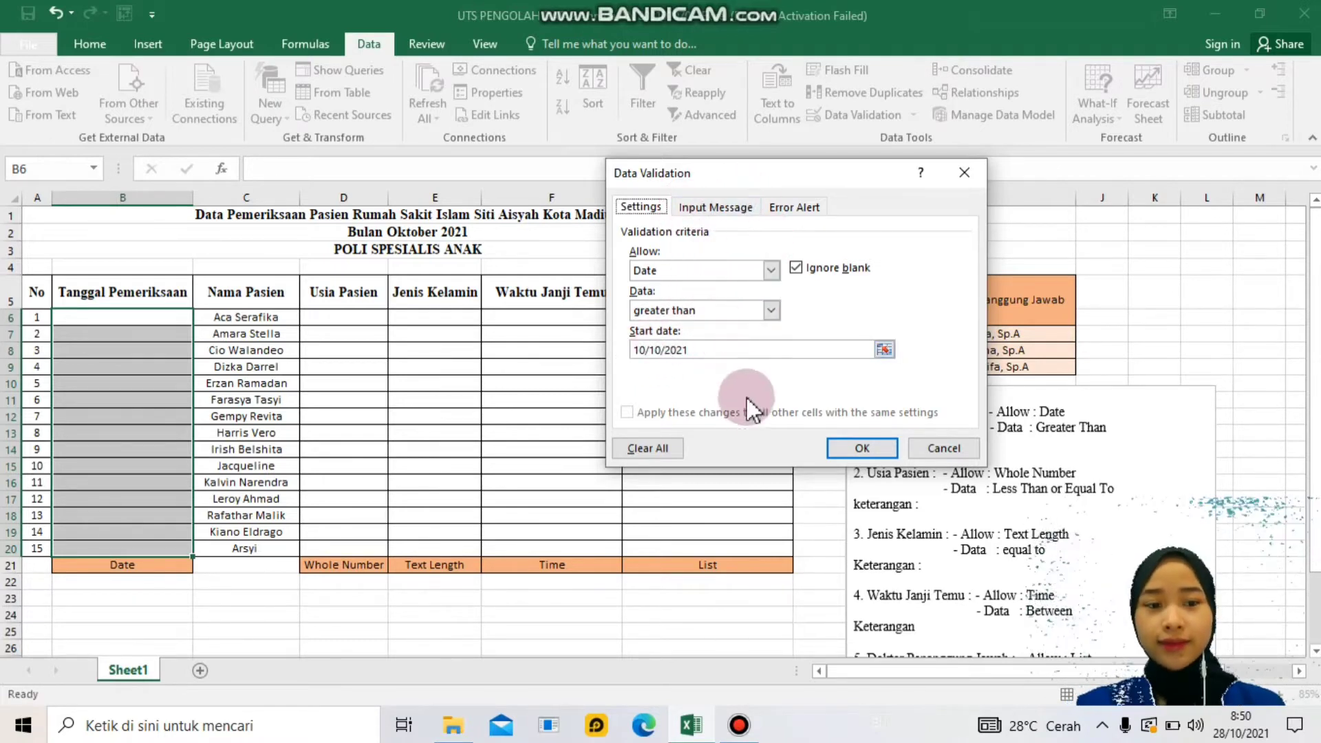
click(731, 210)
click(656, 294)
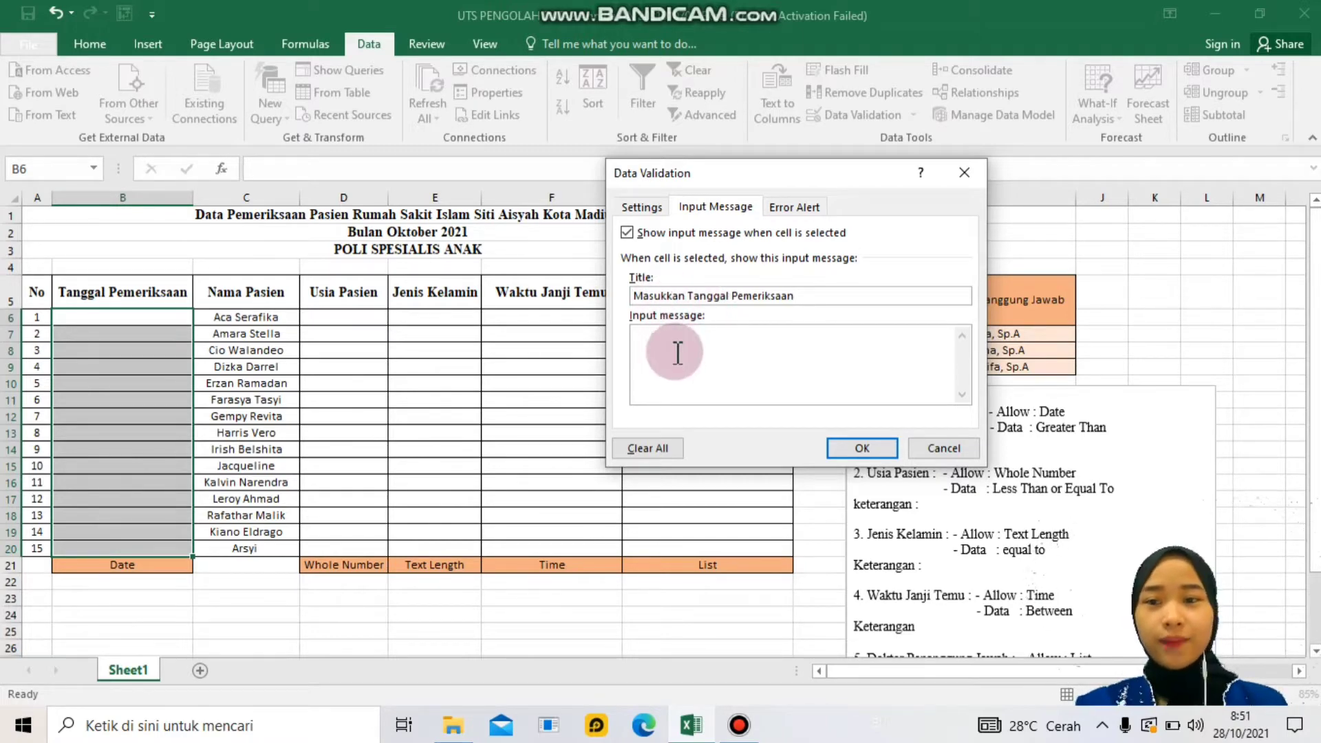
- Write the input message 'Hanya bisa diisi dengan tanggal setelah 10/10/2021'
click(657, 335)
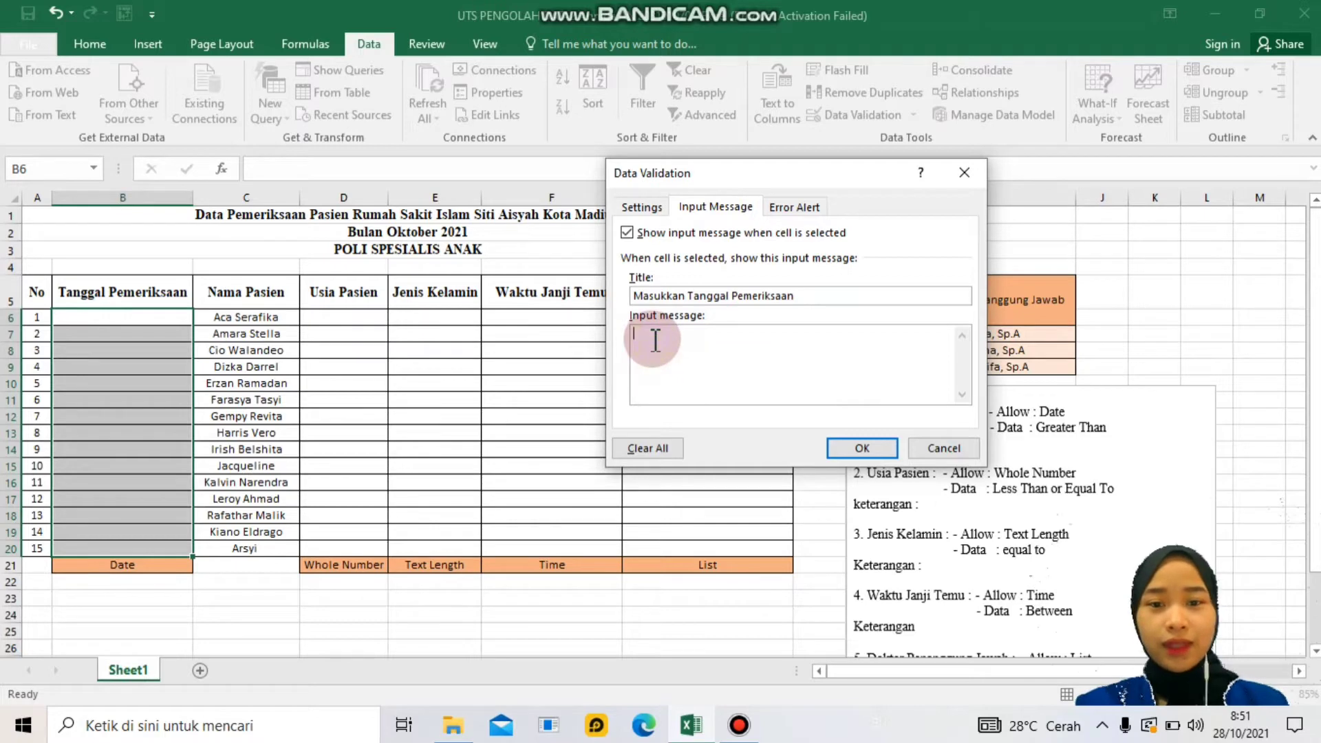
click(646, 340)
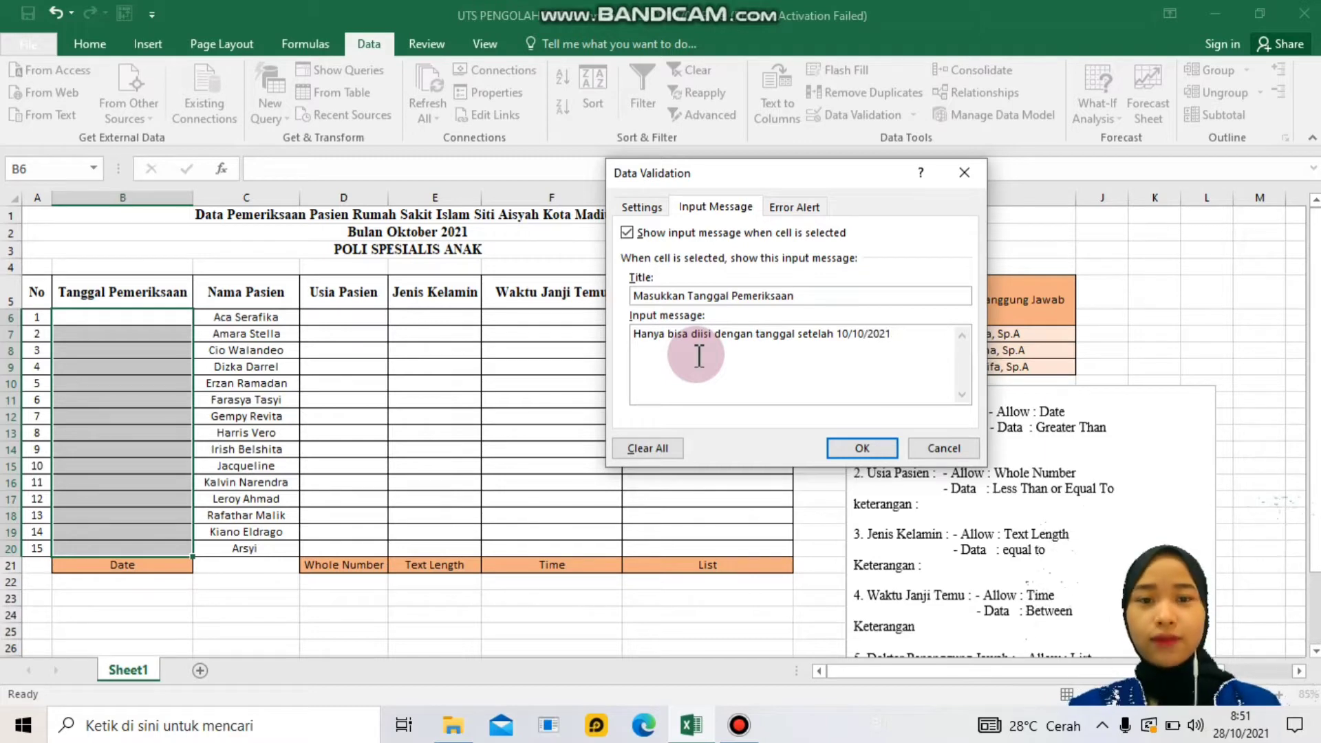
click(798, 207)
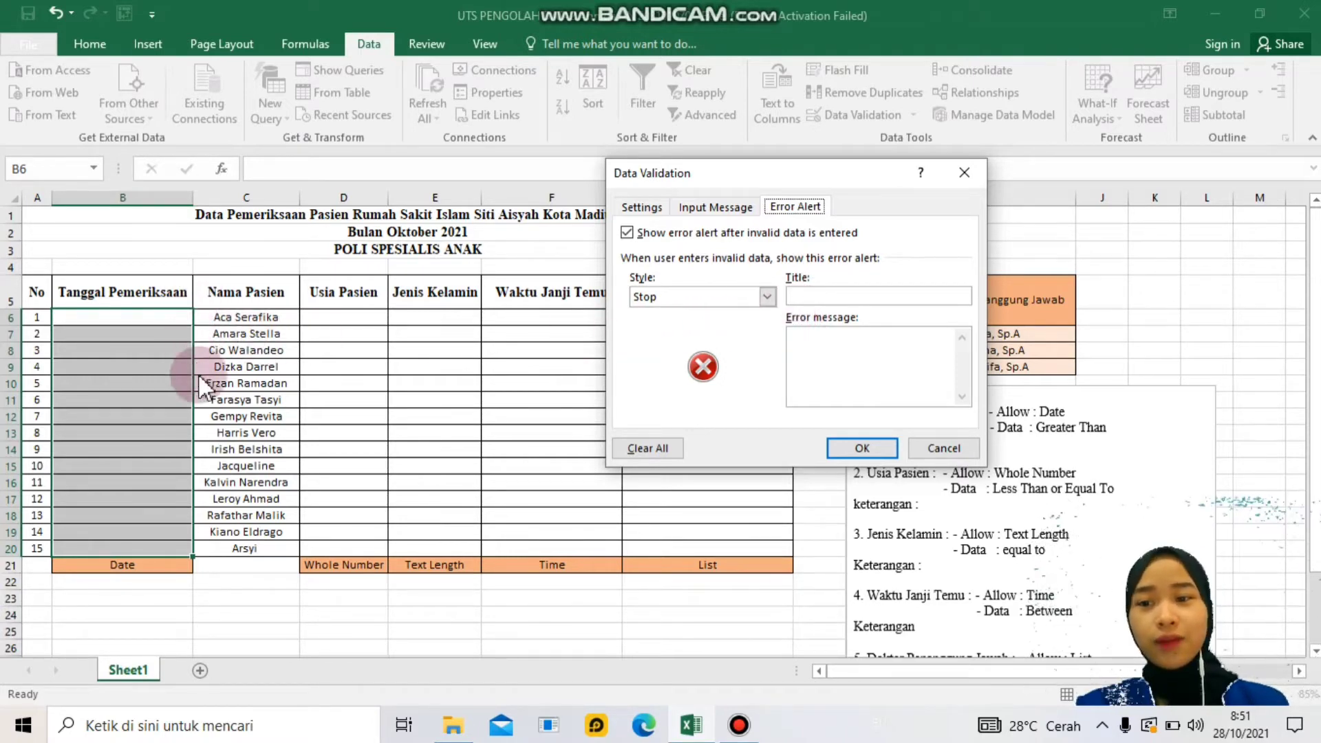
- Set the error alert style to Information
click(766, 296)
click(715, 316)
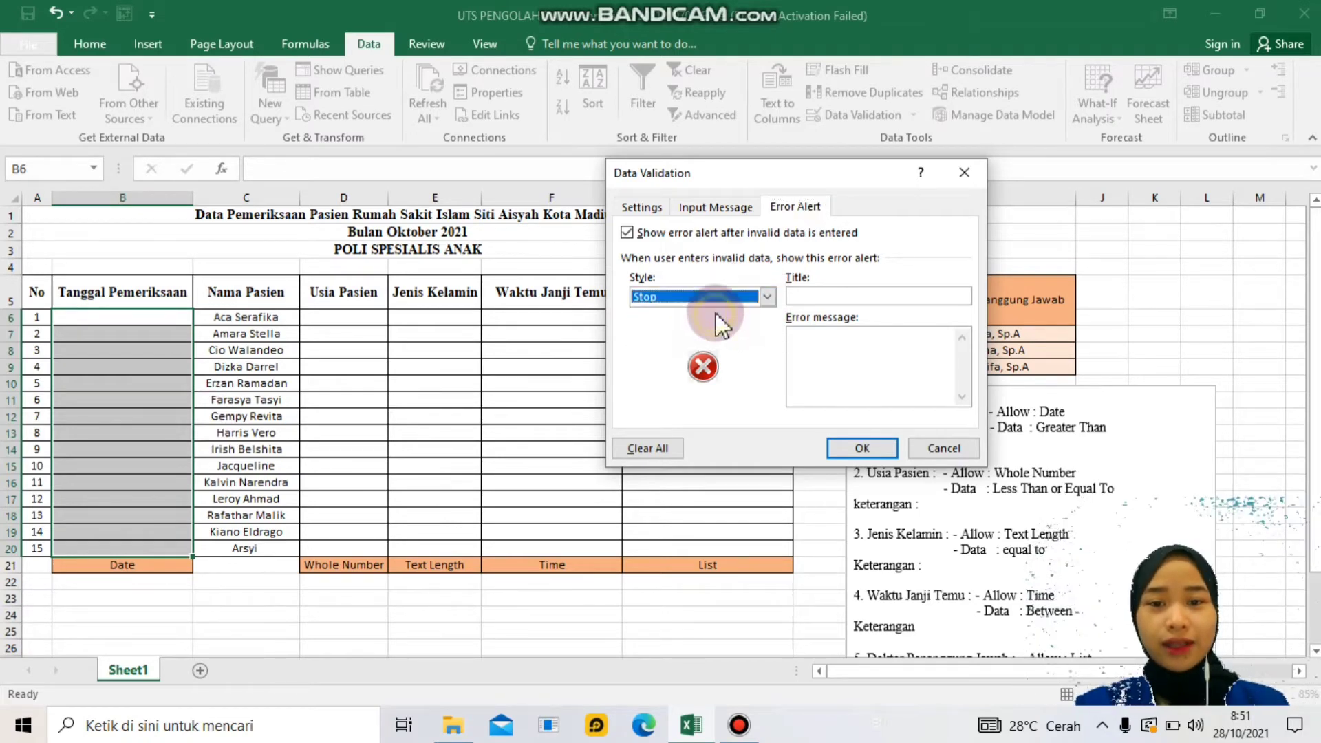
click(766, 296)
click(730, 328)
click(765, 295)
click(743, 340)
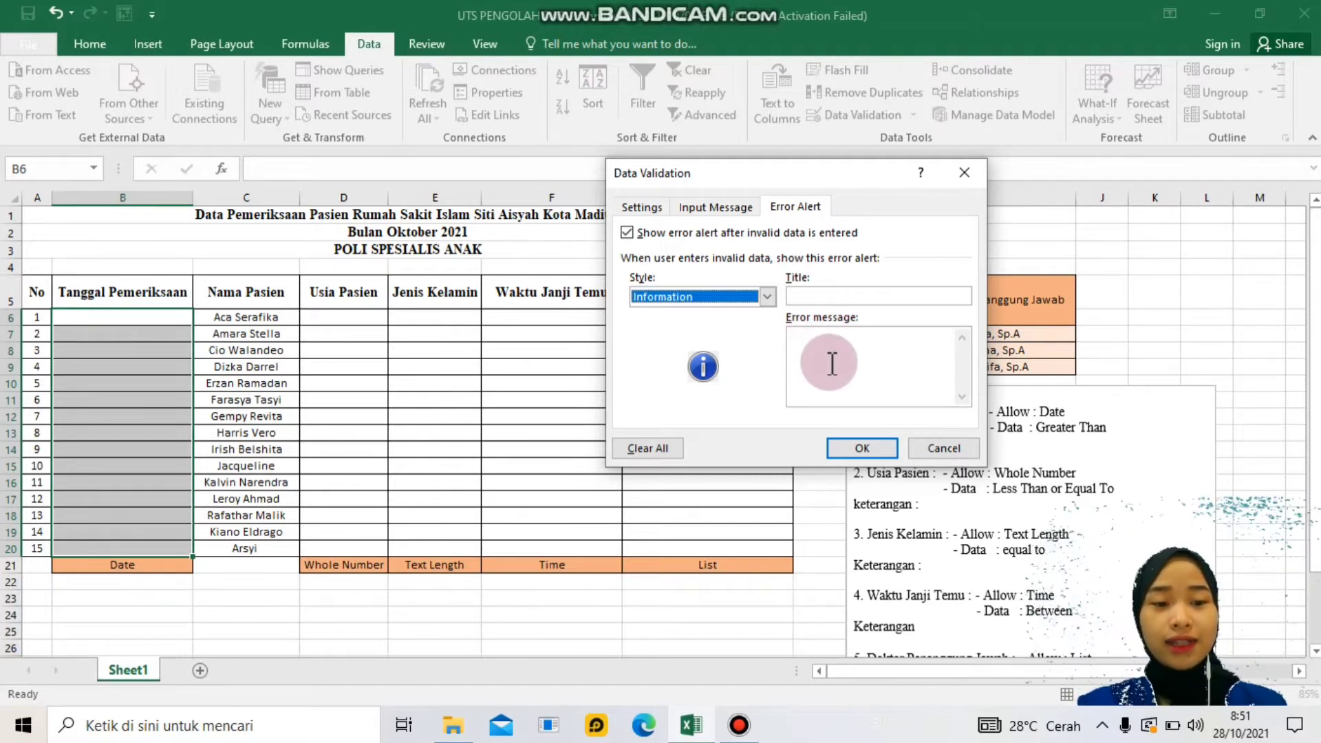
click(797, 348)
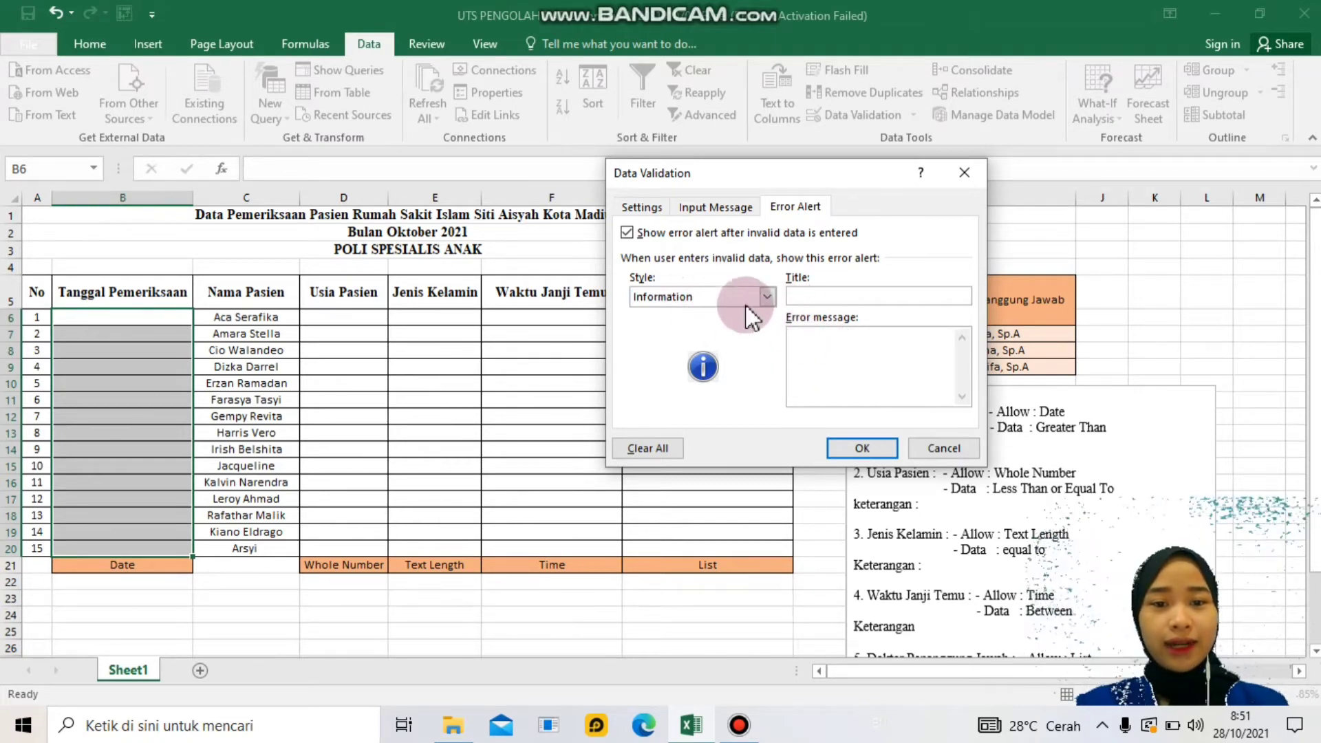
click(767, 297)
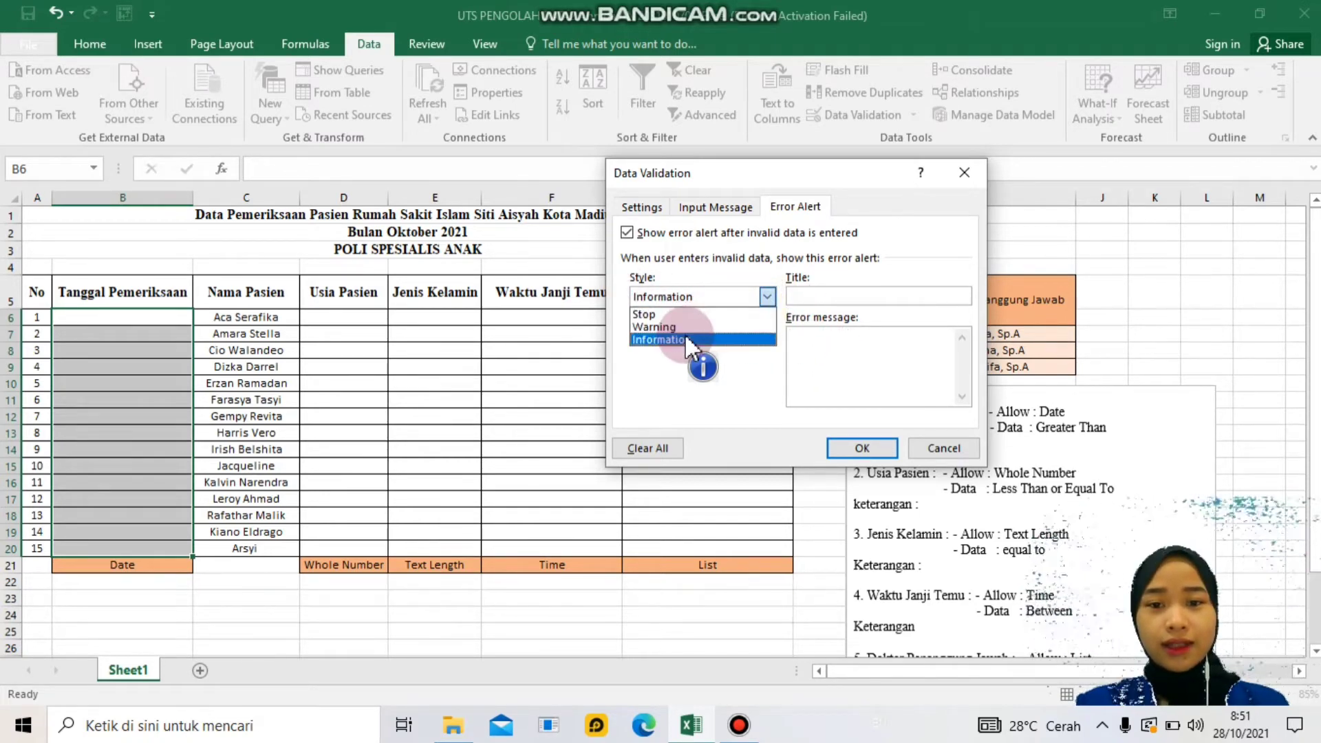
click(685, 338)
- Title the alert 'Data yang dimasukkan salah', explain dates must follow 10/10/2021, and apply
click(827, 297)
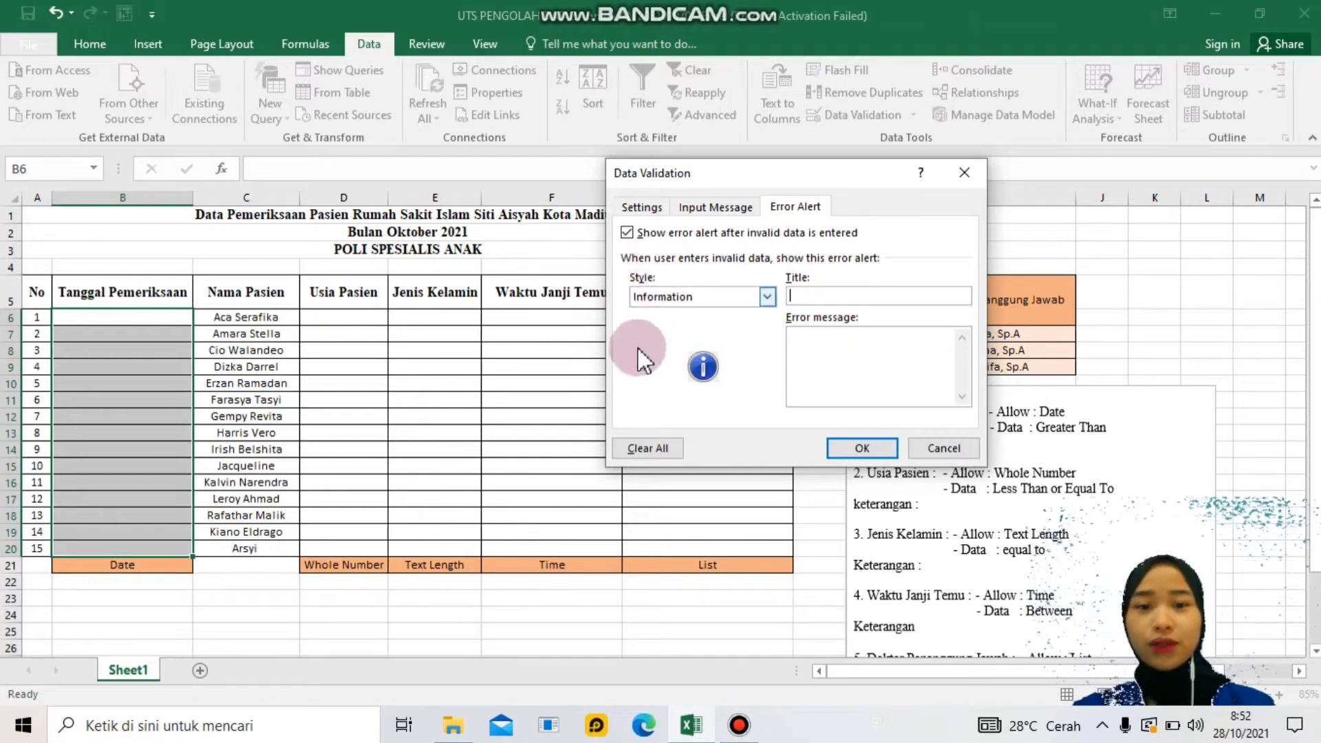
text(Data y)
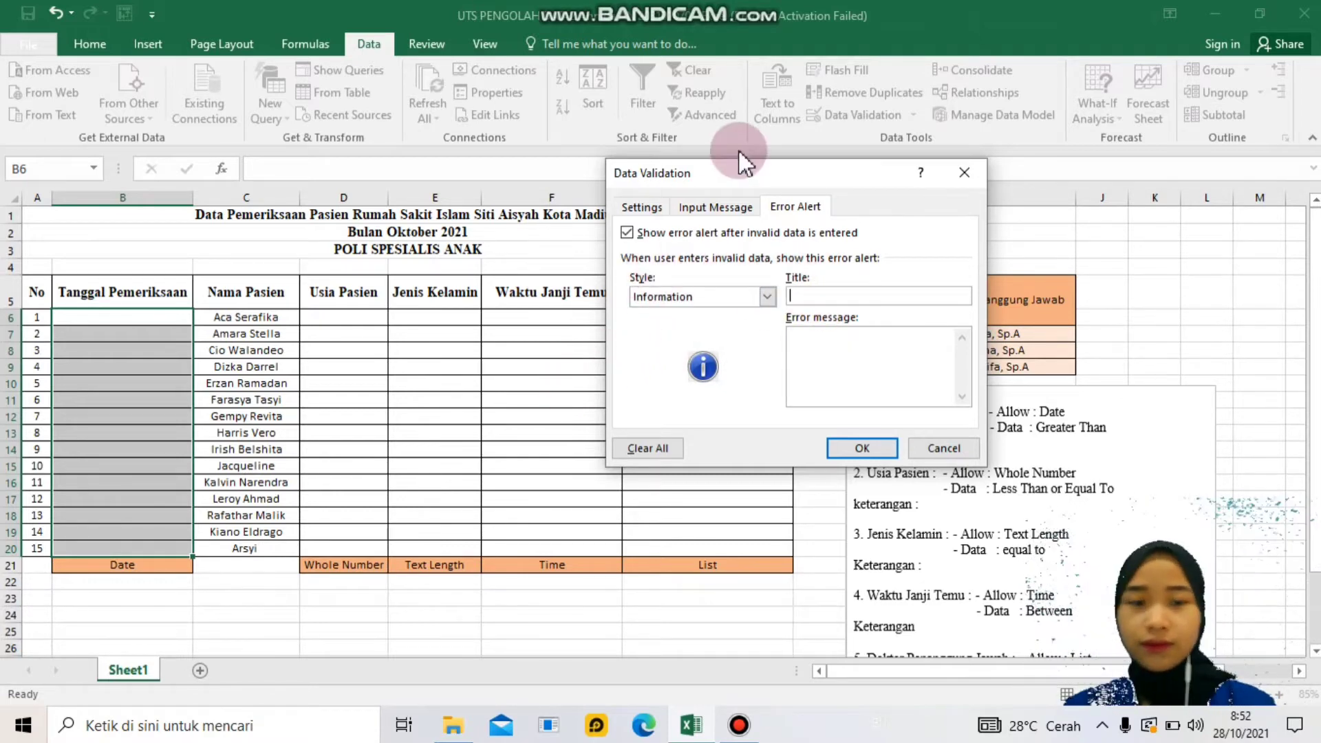
text(ang )
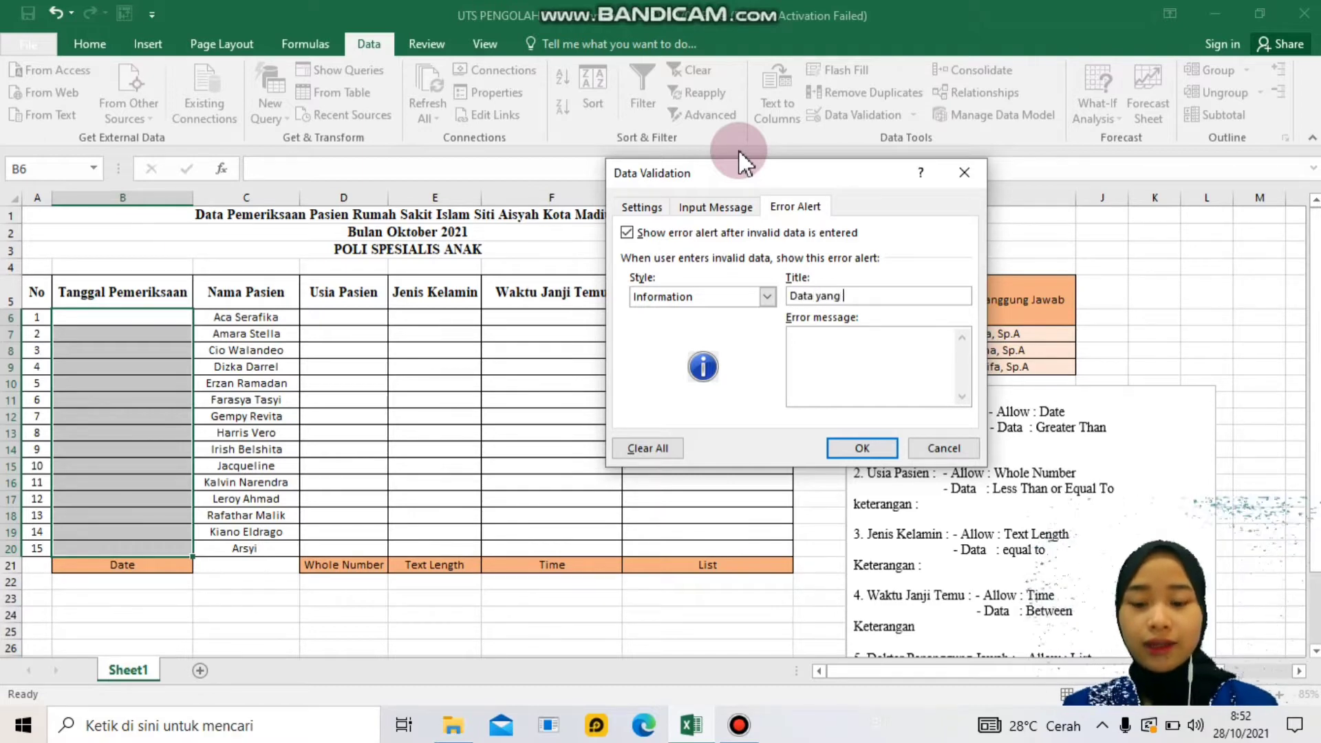
text(dimasukkan salah)
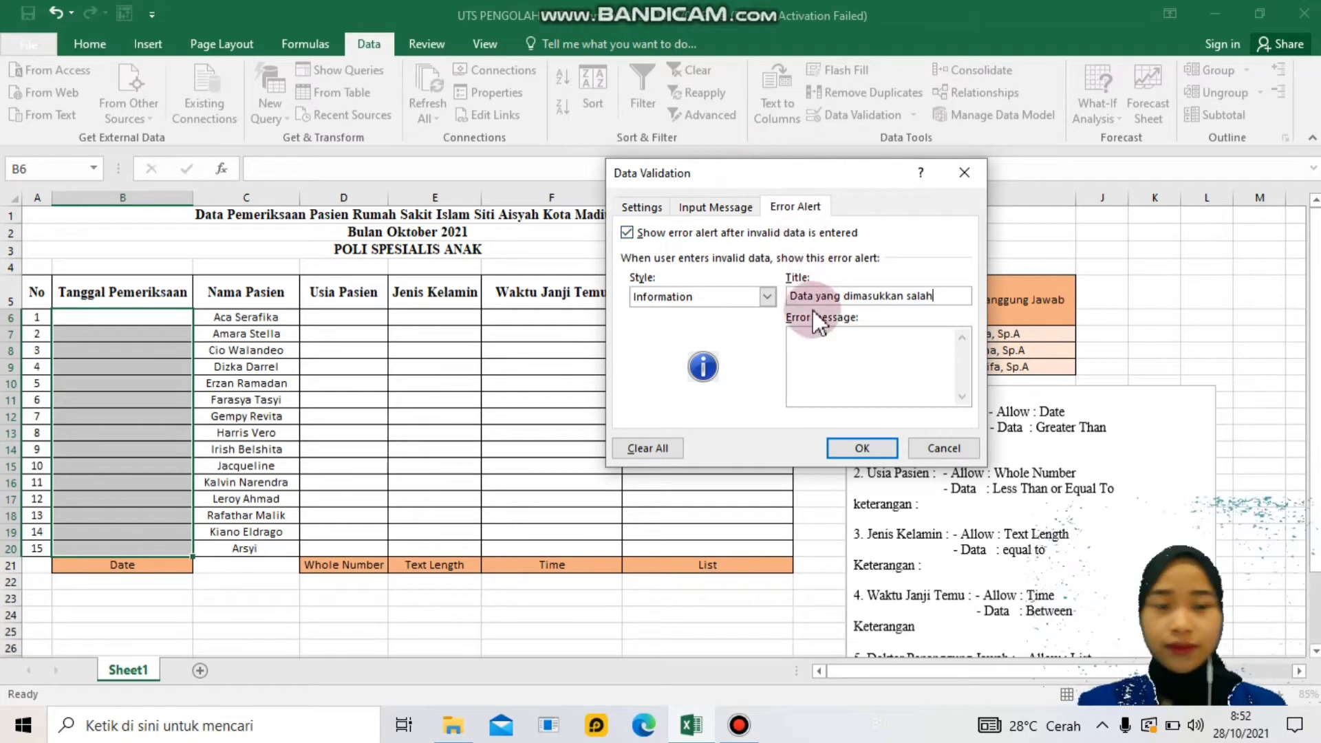
click(848, 348)
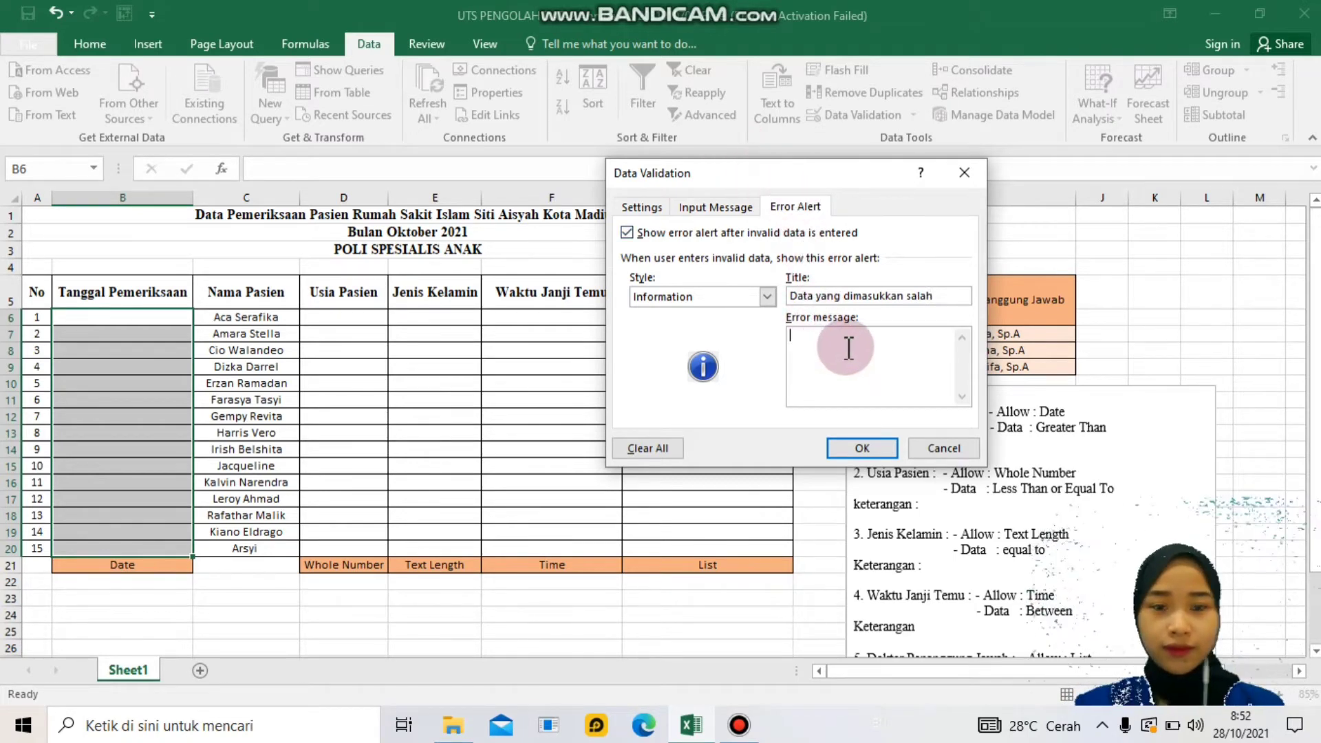
text(Data)
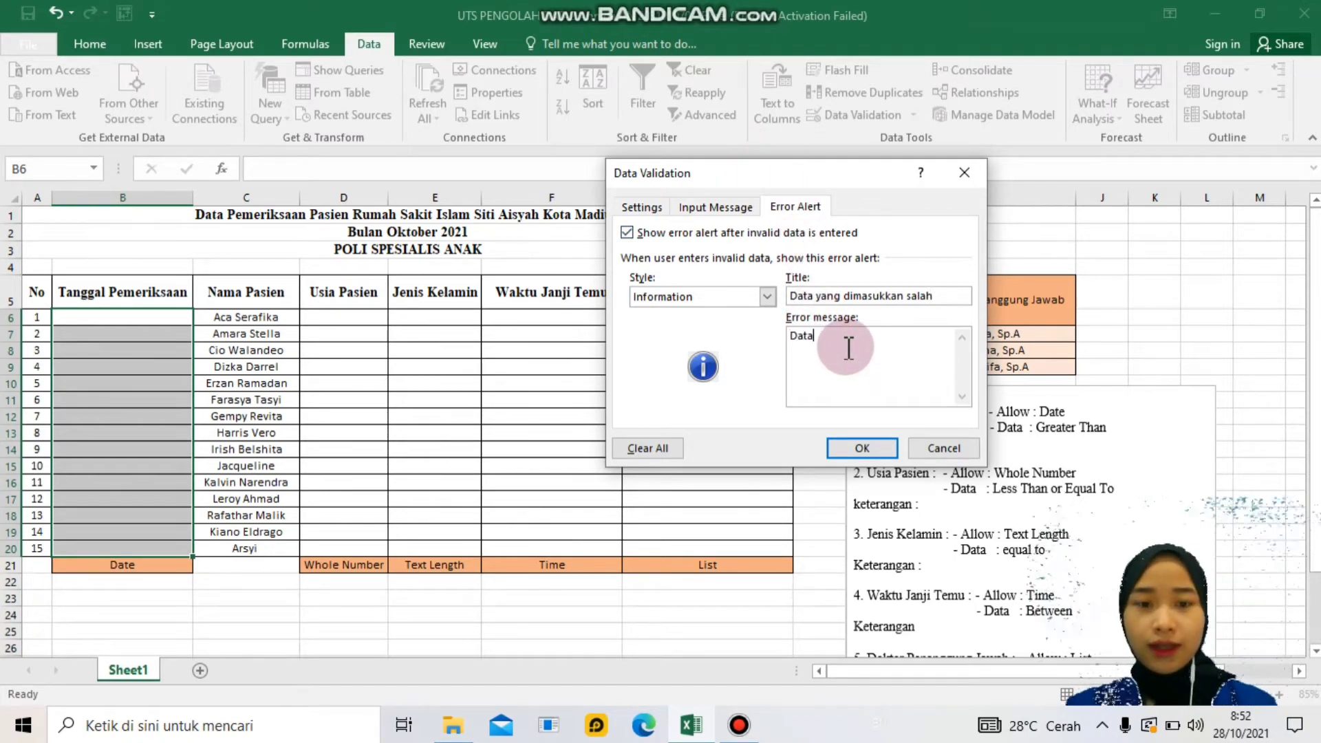
text( yang dimasu)
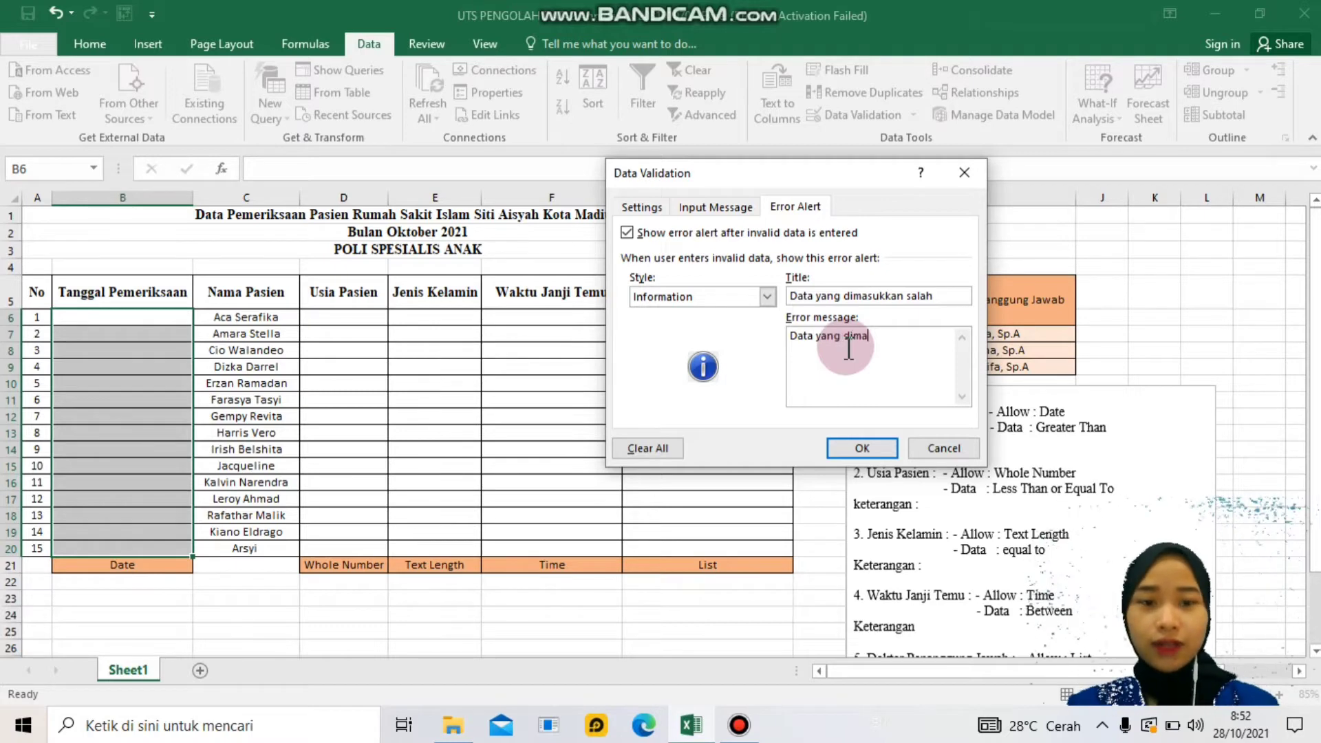
text(kkan tid)
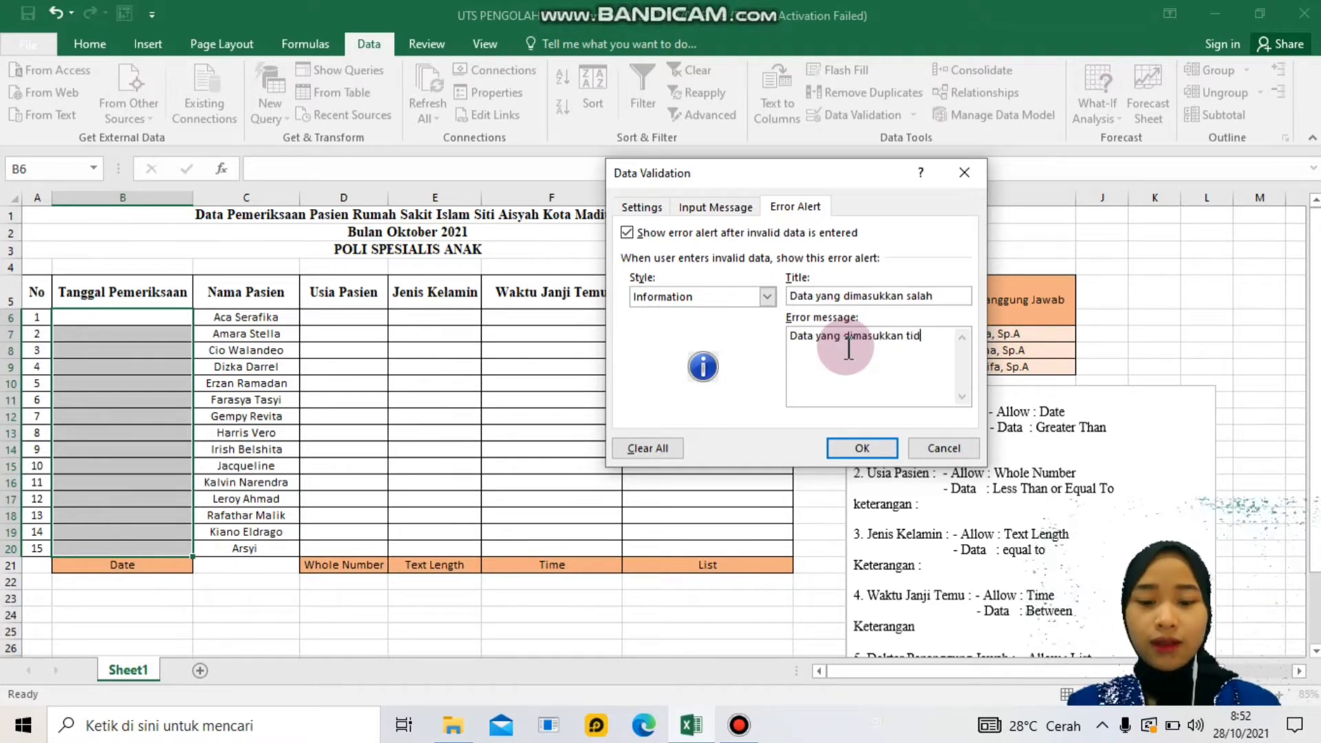
text(ak sesuai dengan ketentuan yakni stelah)
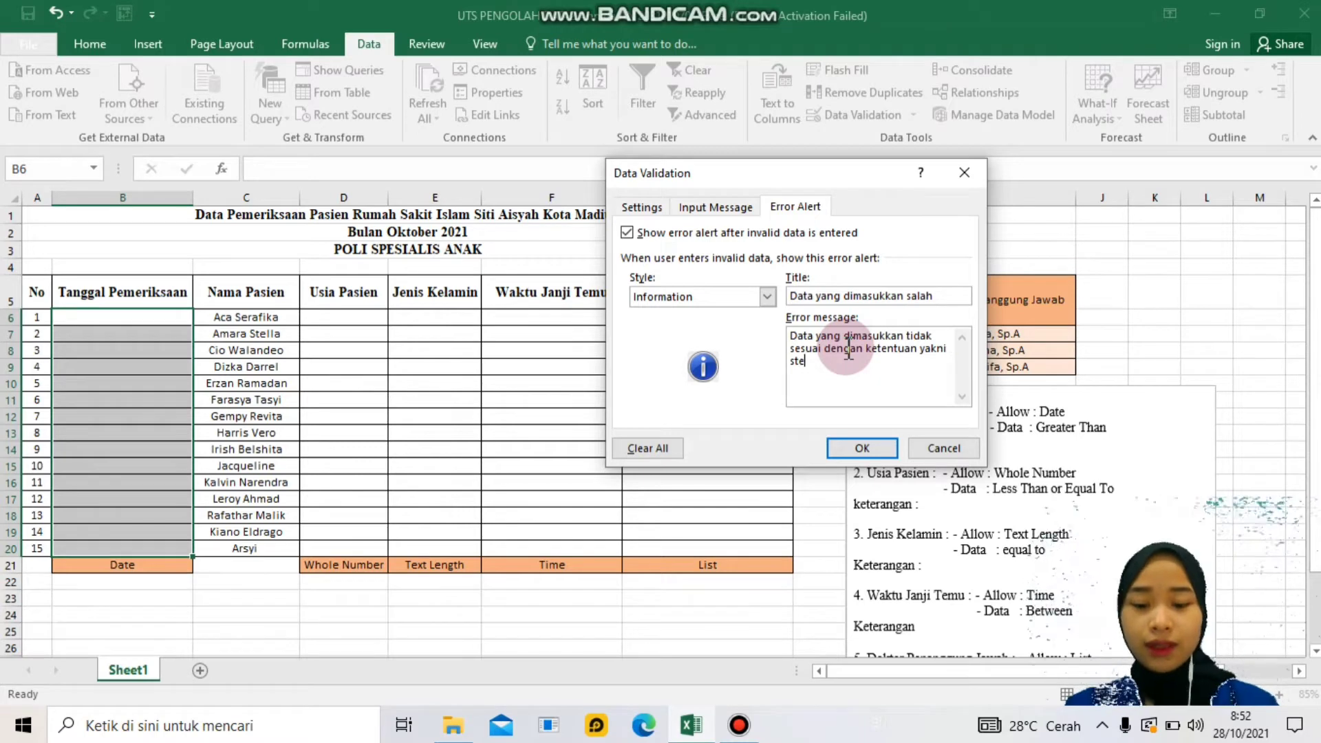
key(BackSpace)
key(BackSpace)
key(BackSpace)
key(BackSpace)
key(BackSpace)
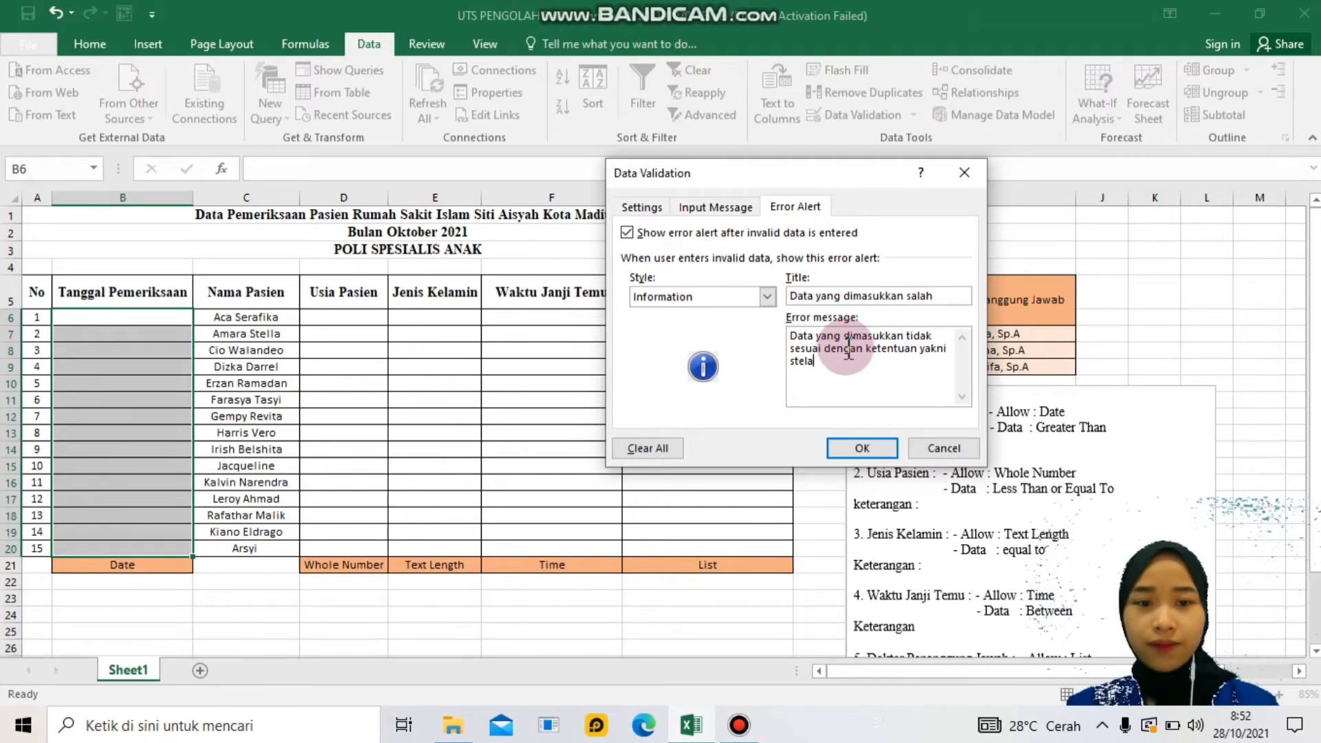
text(etela)
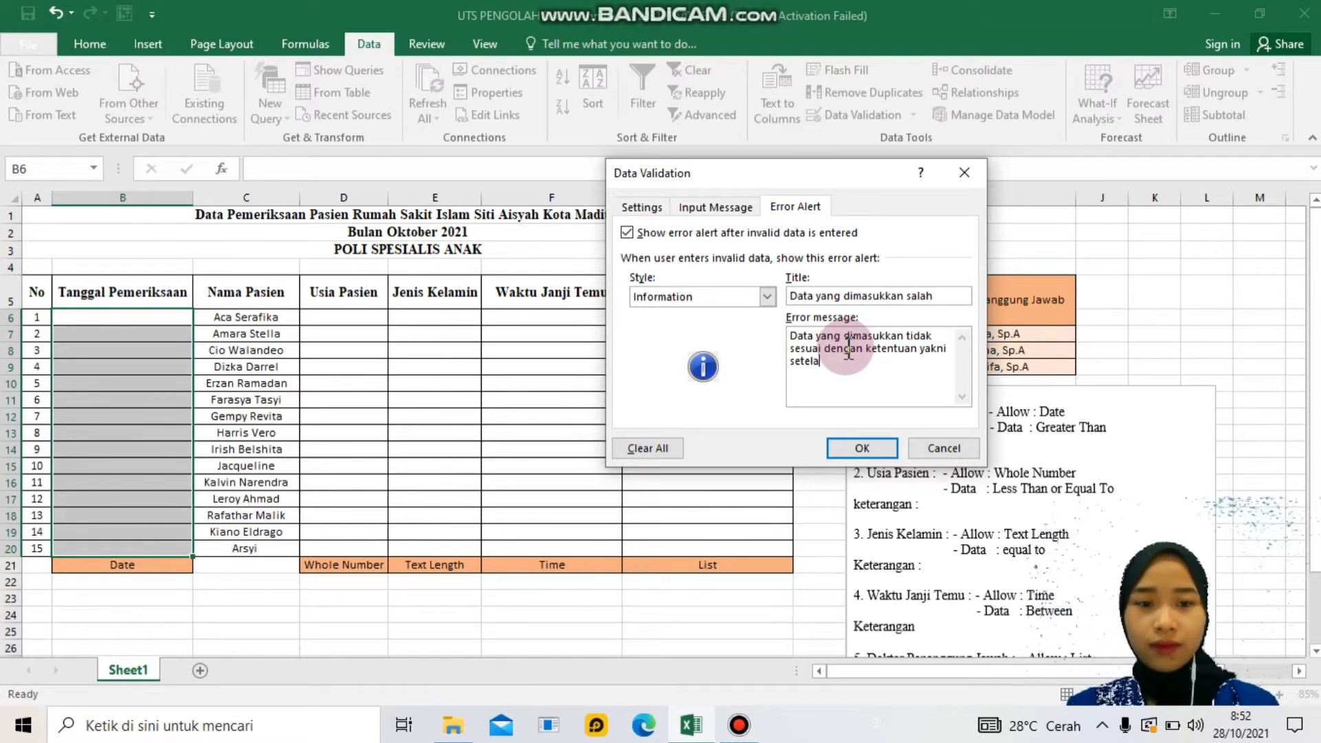
text(h tanggal 10/)
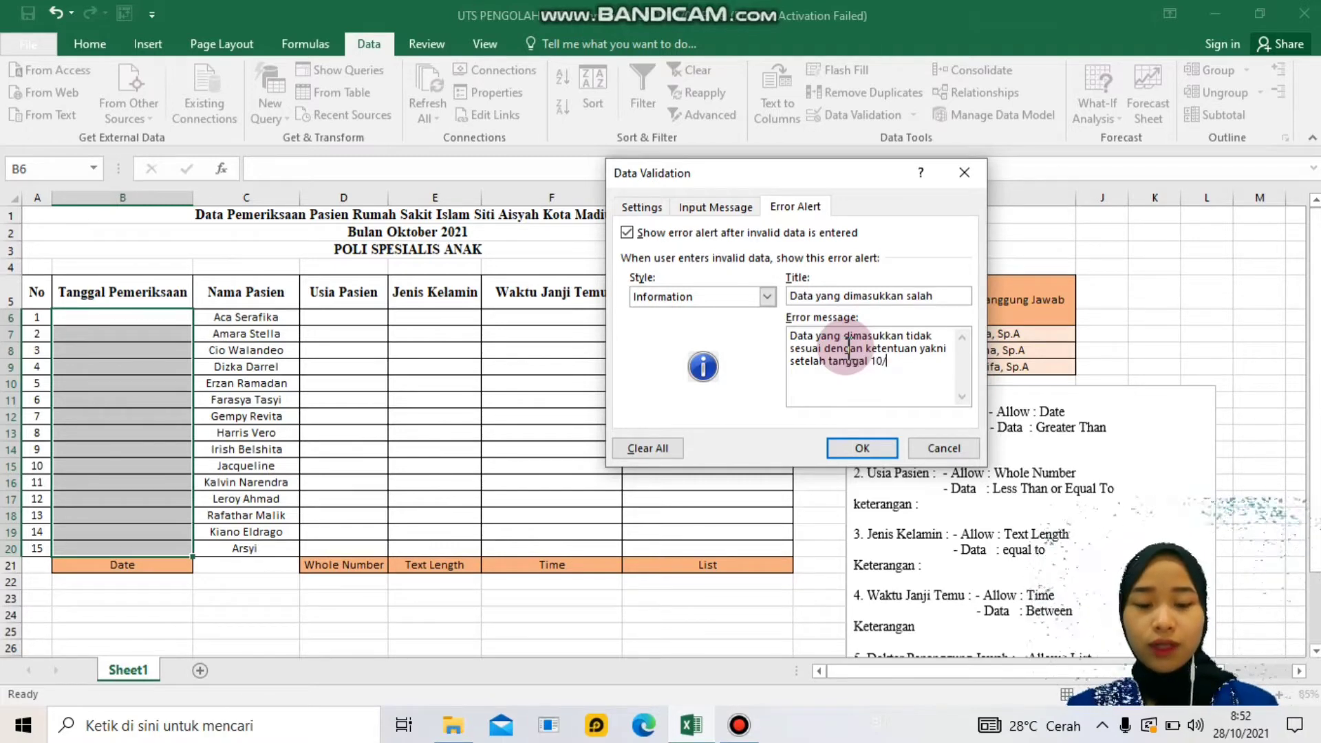
key(BackSpace)
key(BackSpace)
text(/2021)
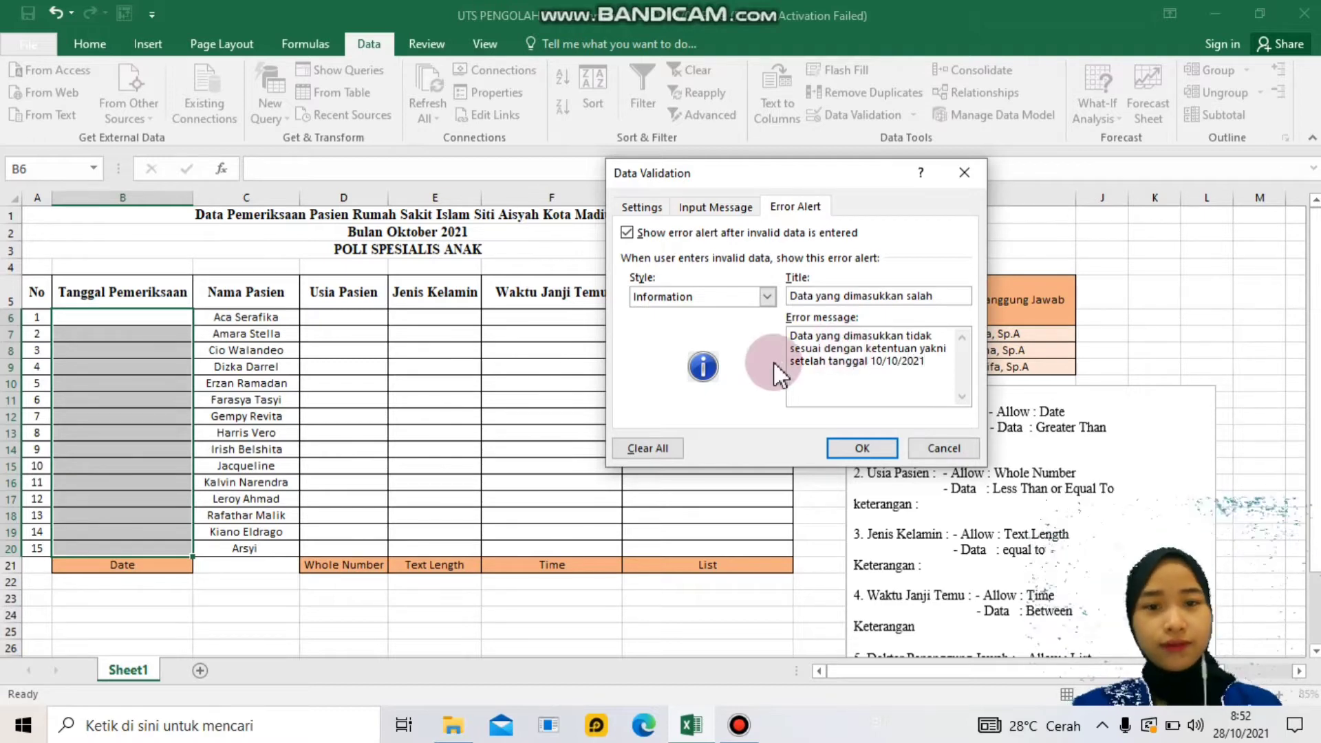
click(834, 444)
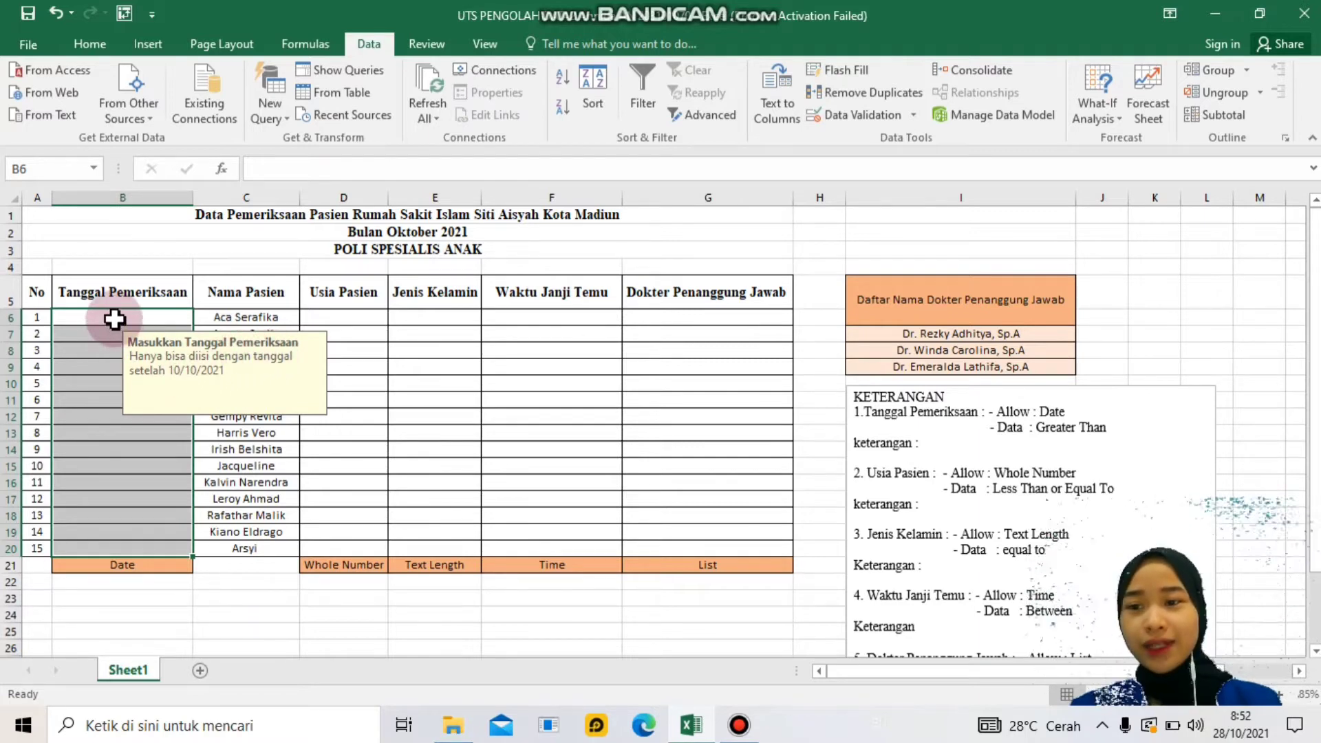
drag(114, 319, 130, 549)
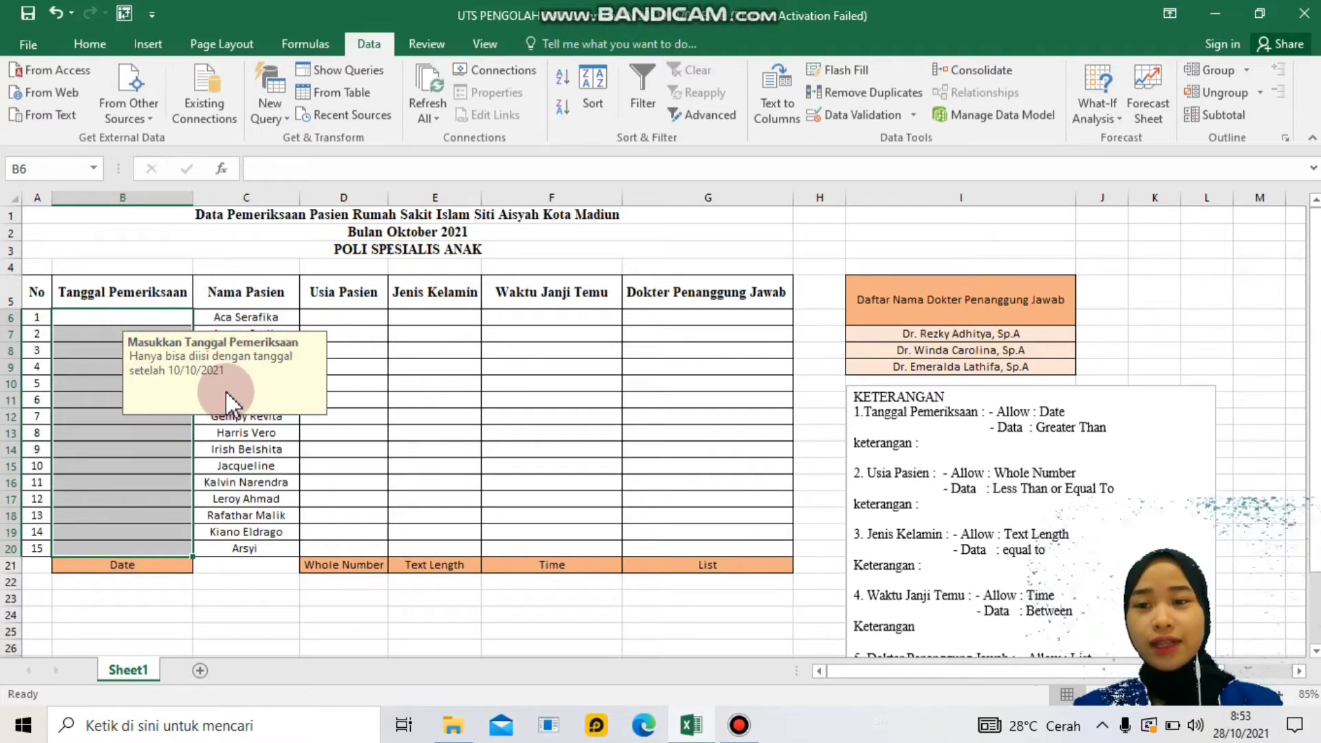
click(364, 320)
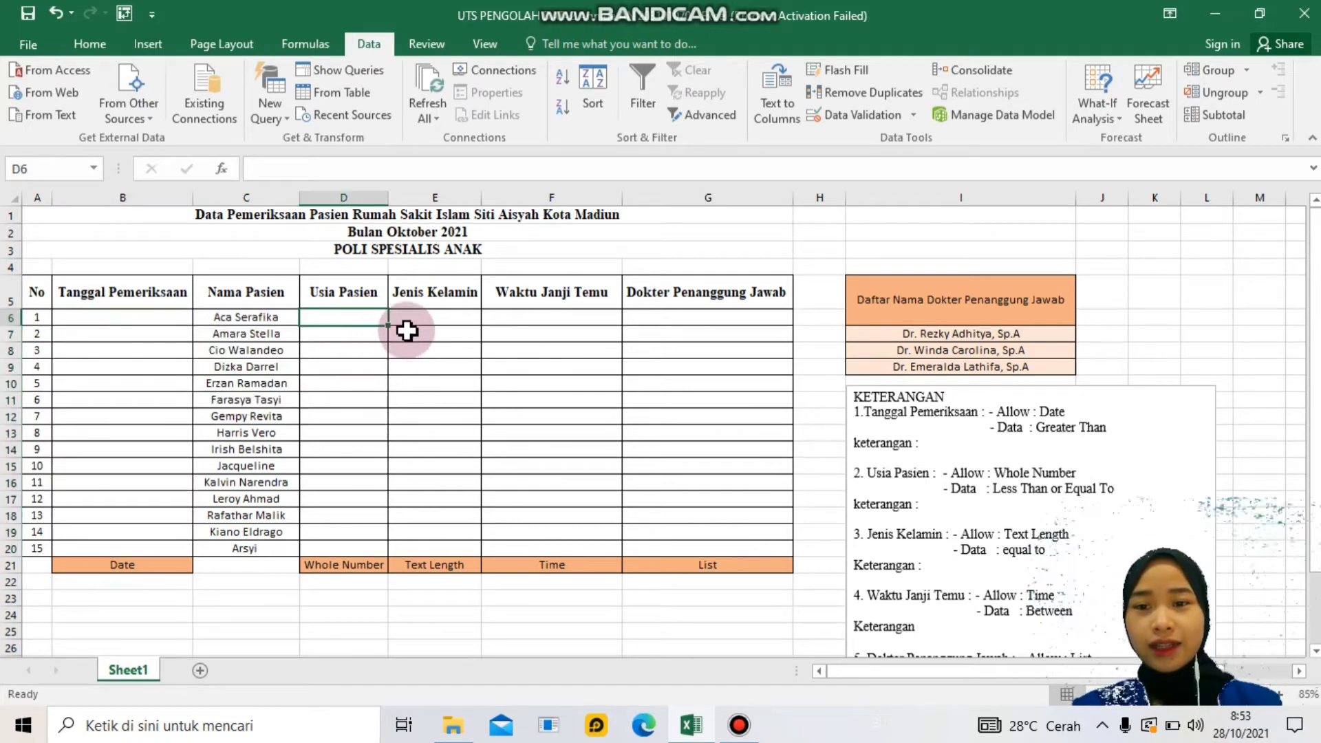
click(435, 320)
click(516, 317)
click(684, 321)
click(590, 331)
click(458, 326)
click(334, 318)
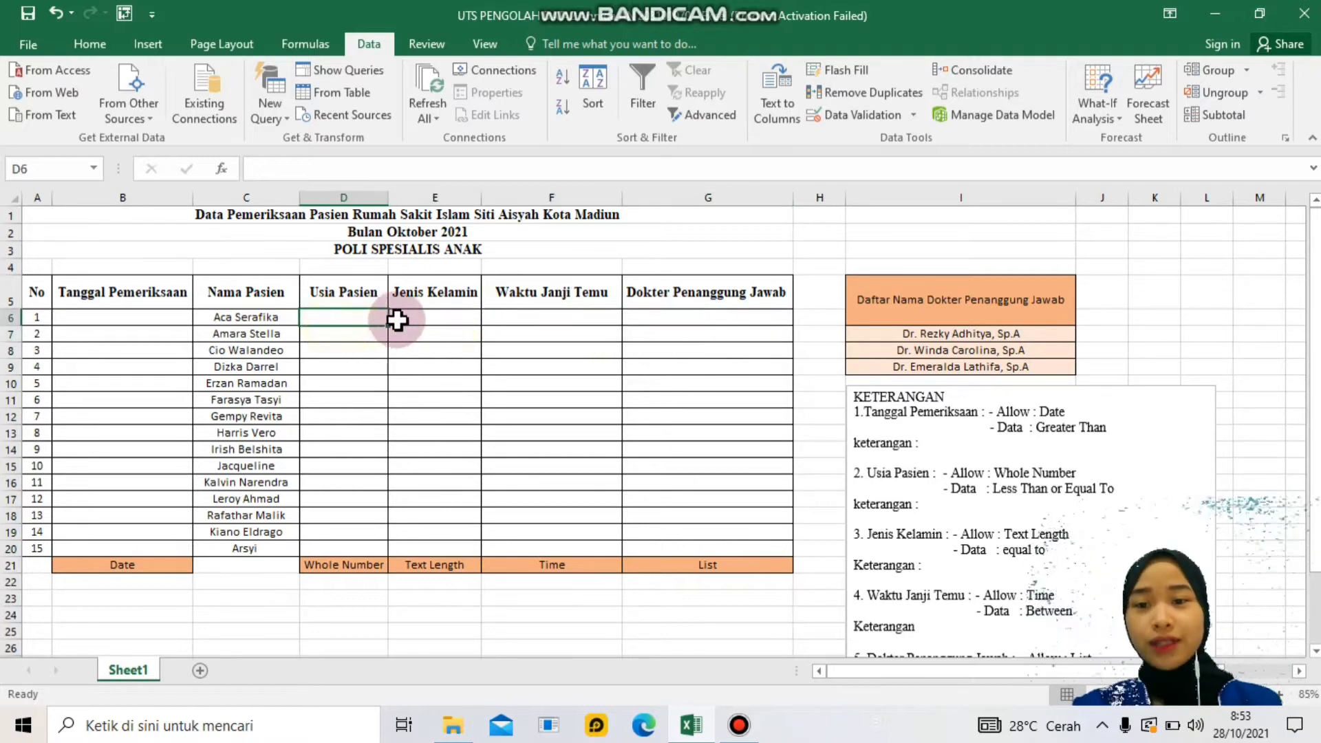
click(159, 319)
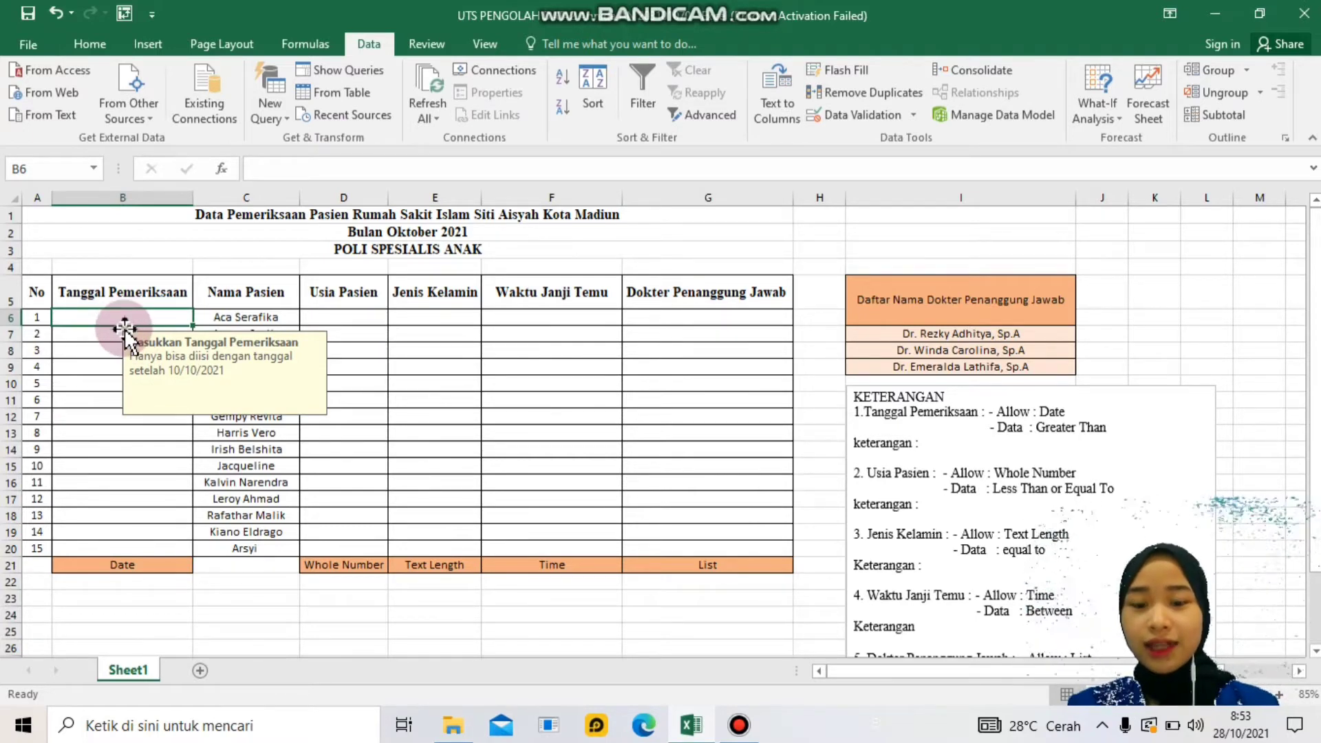
- Test B6 with 9/10/2021 and 10/10/2021, cancelling both rejections so B6 stays empty
text(9)
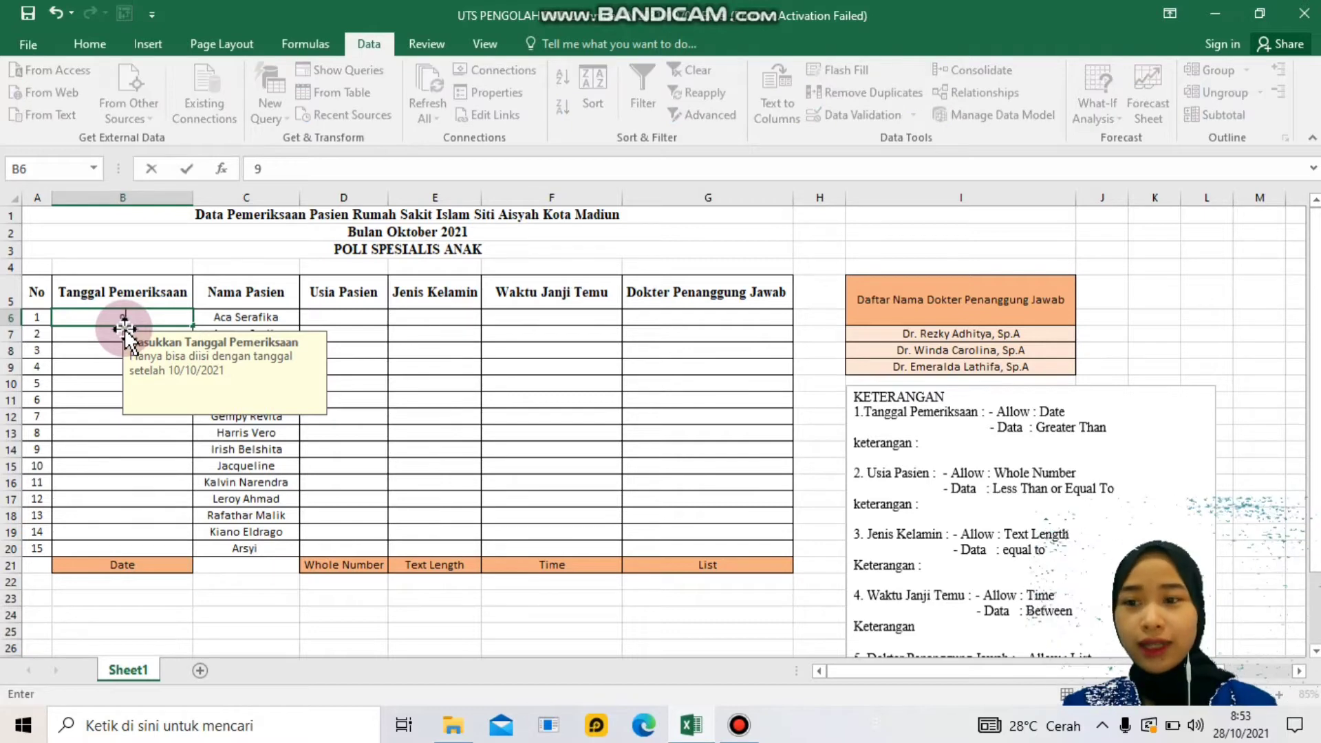
text(/10/2021)
key(Return)
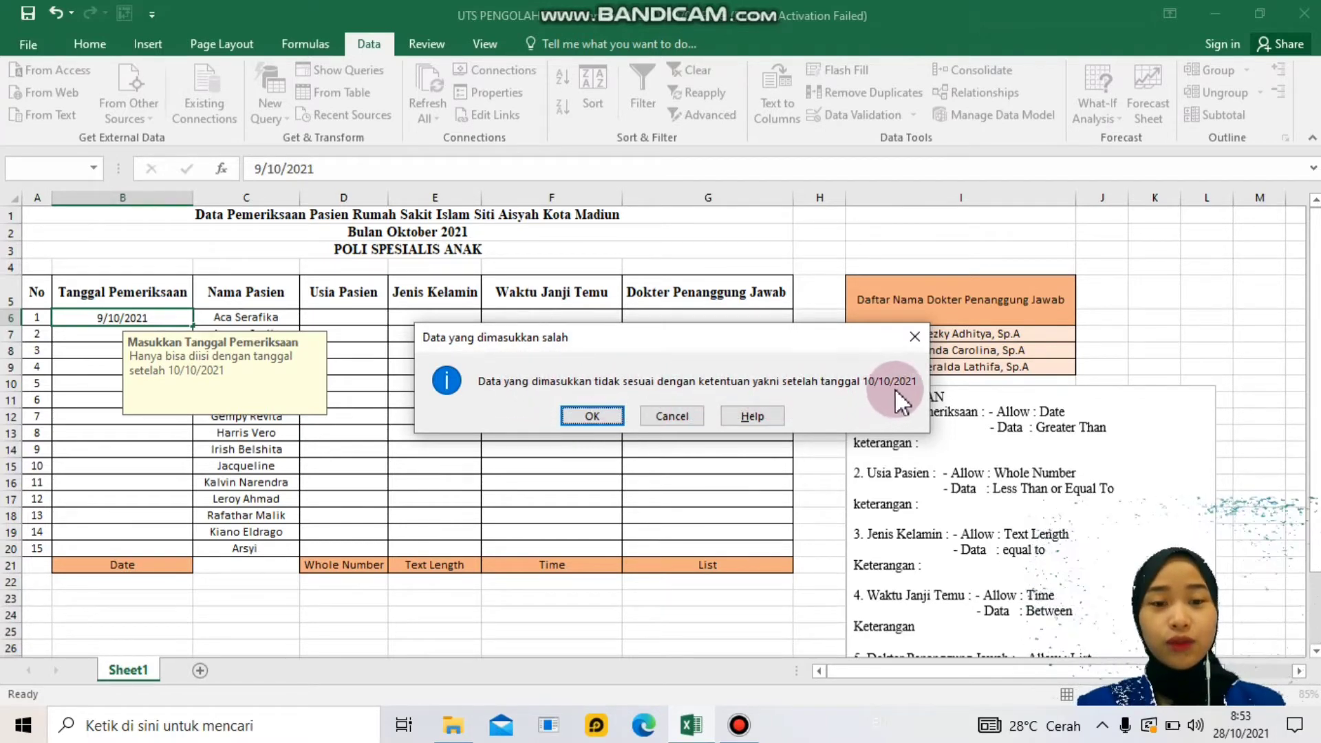
click(677, 415)
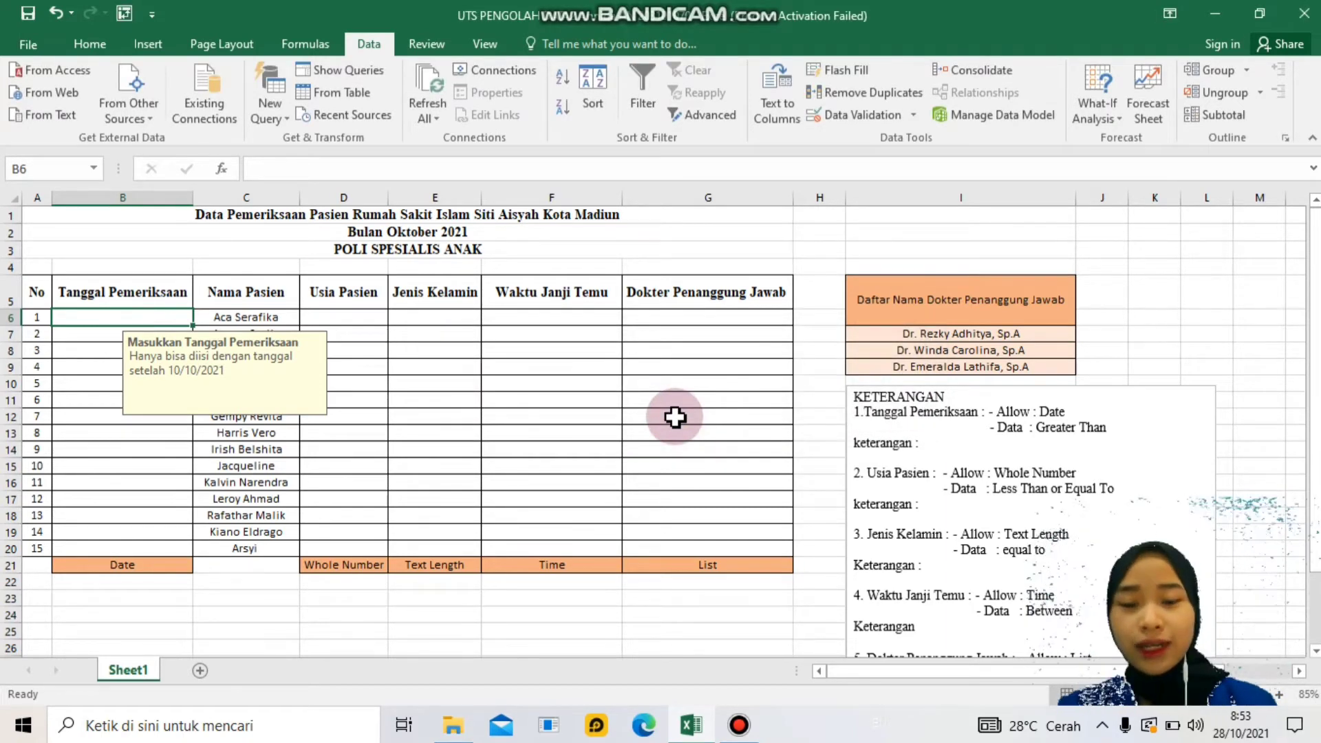
text(10/)
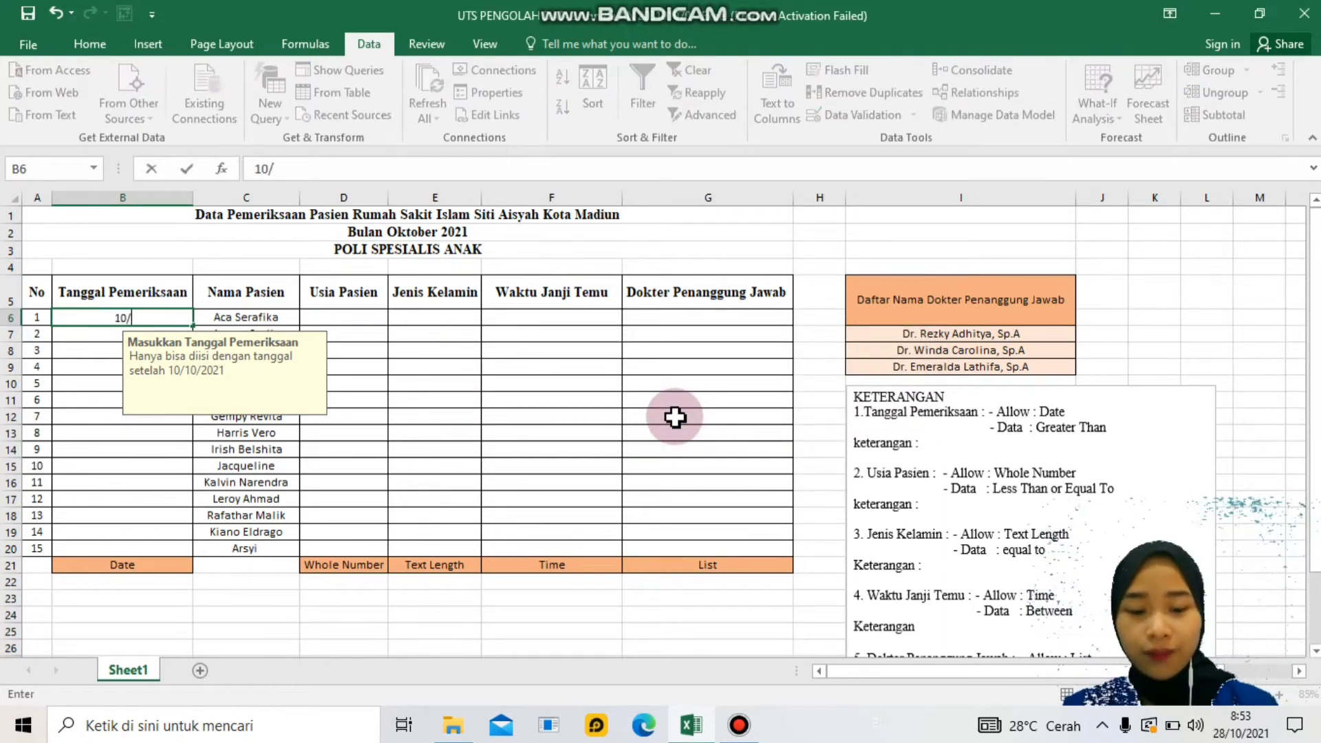
text(10/2021)
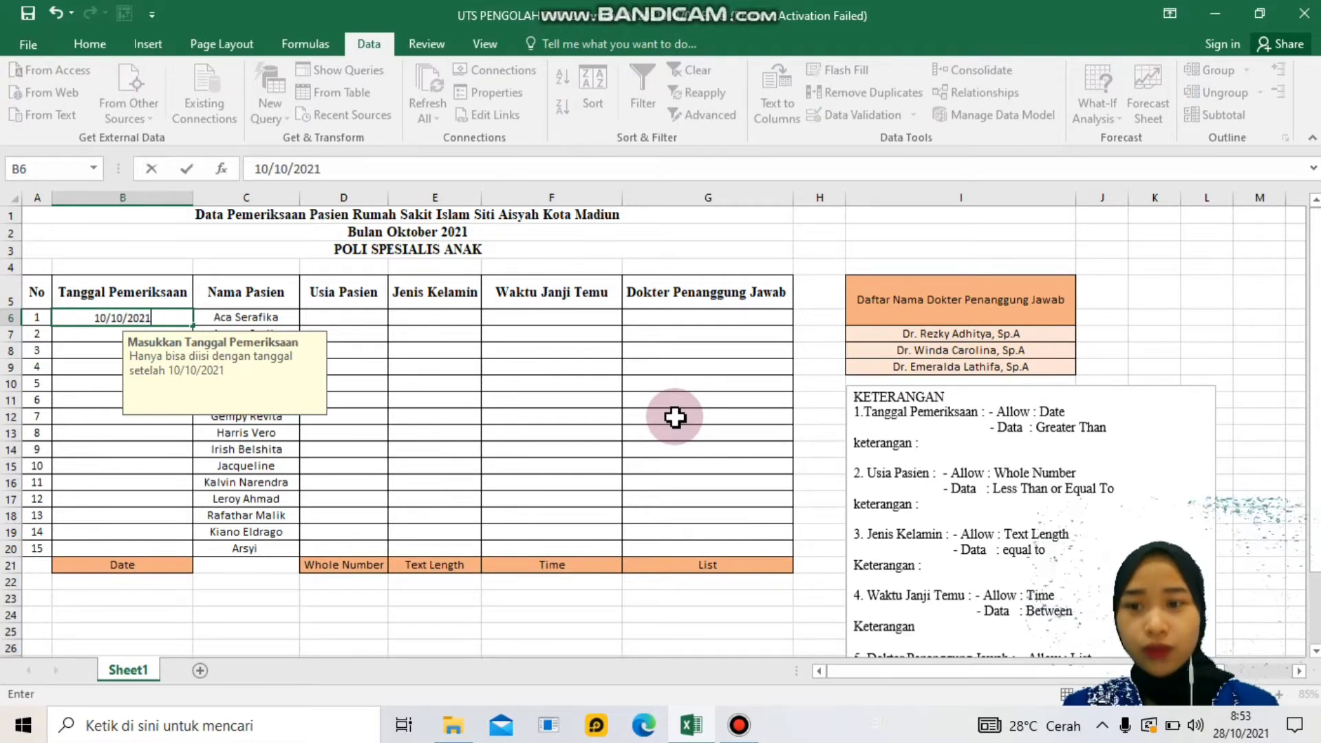
key(Return)
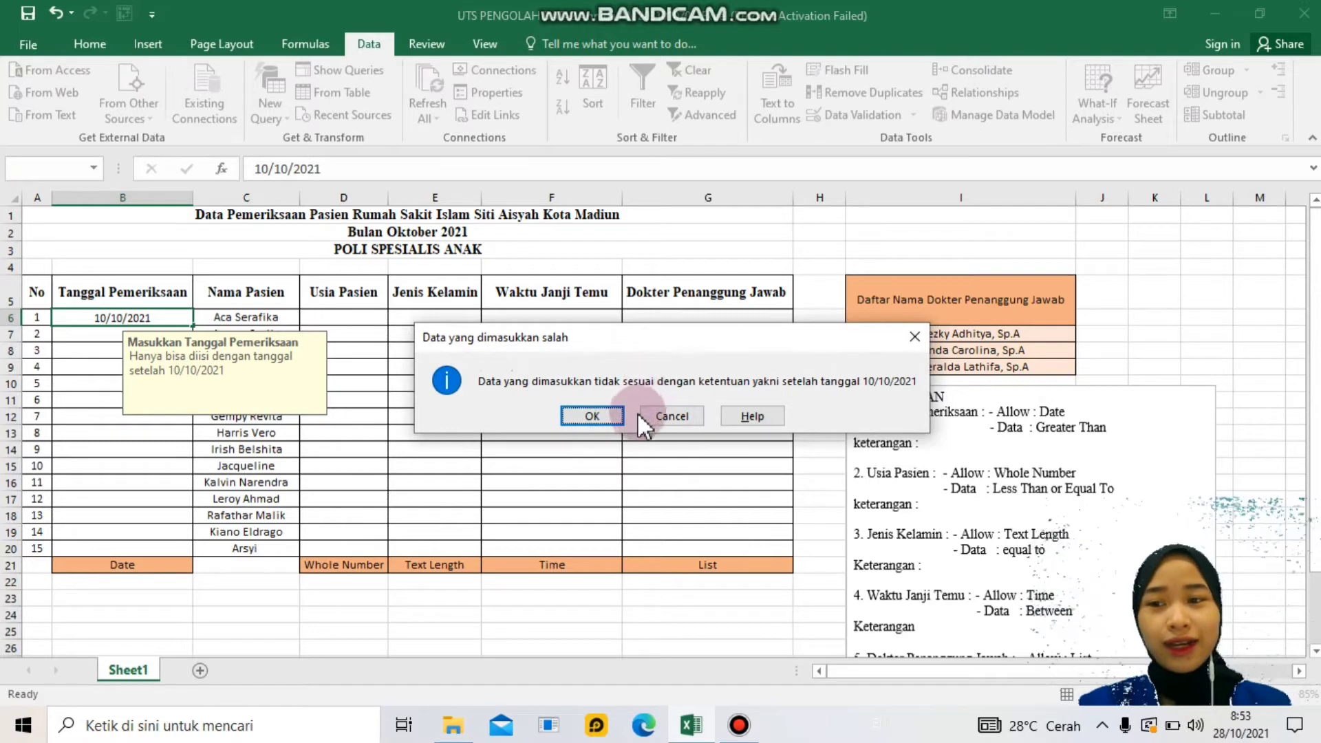
click(662, 413)
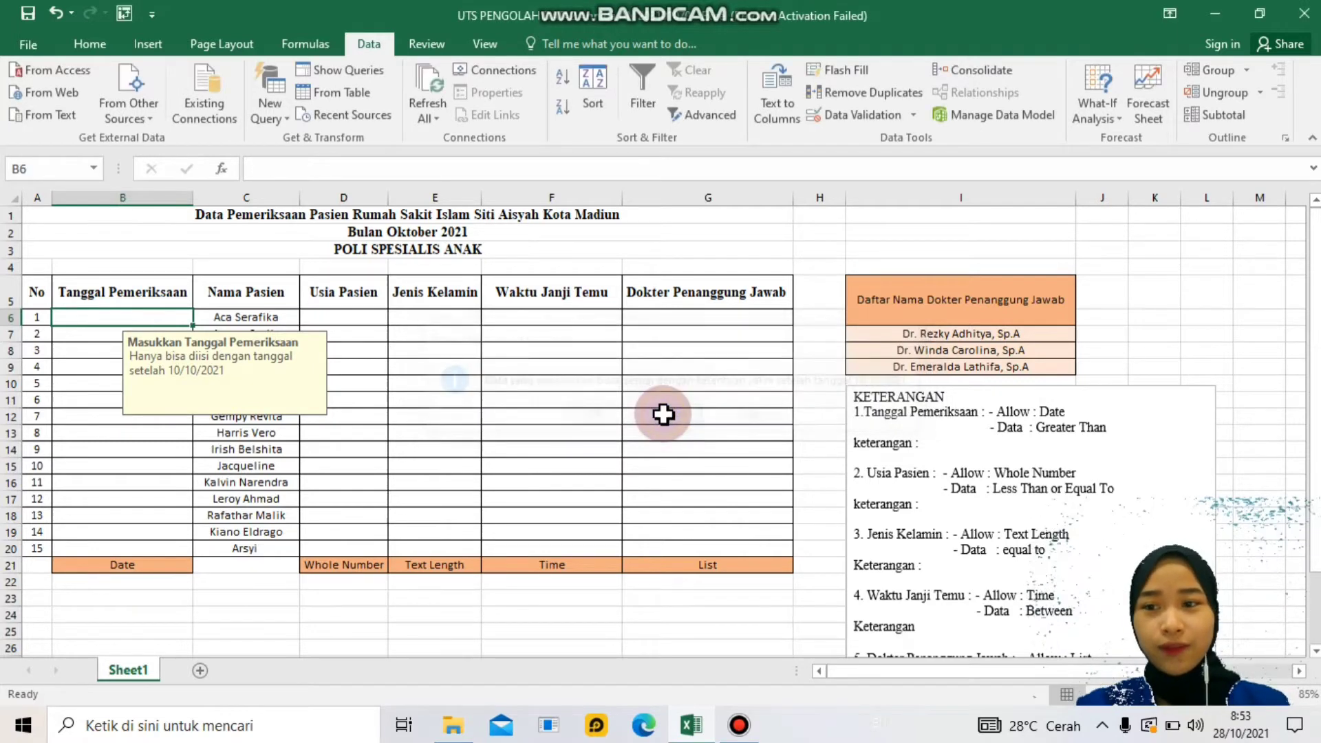
- Enter 11/10/2021 in B6 and confirm 11/9/2021 is rejected
text(11)
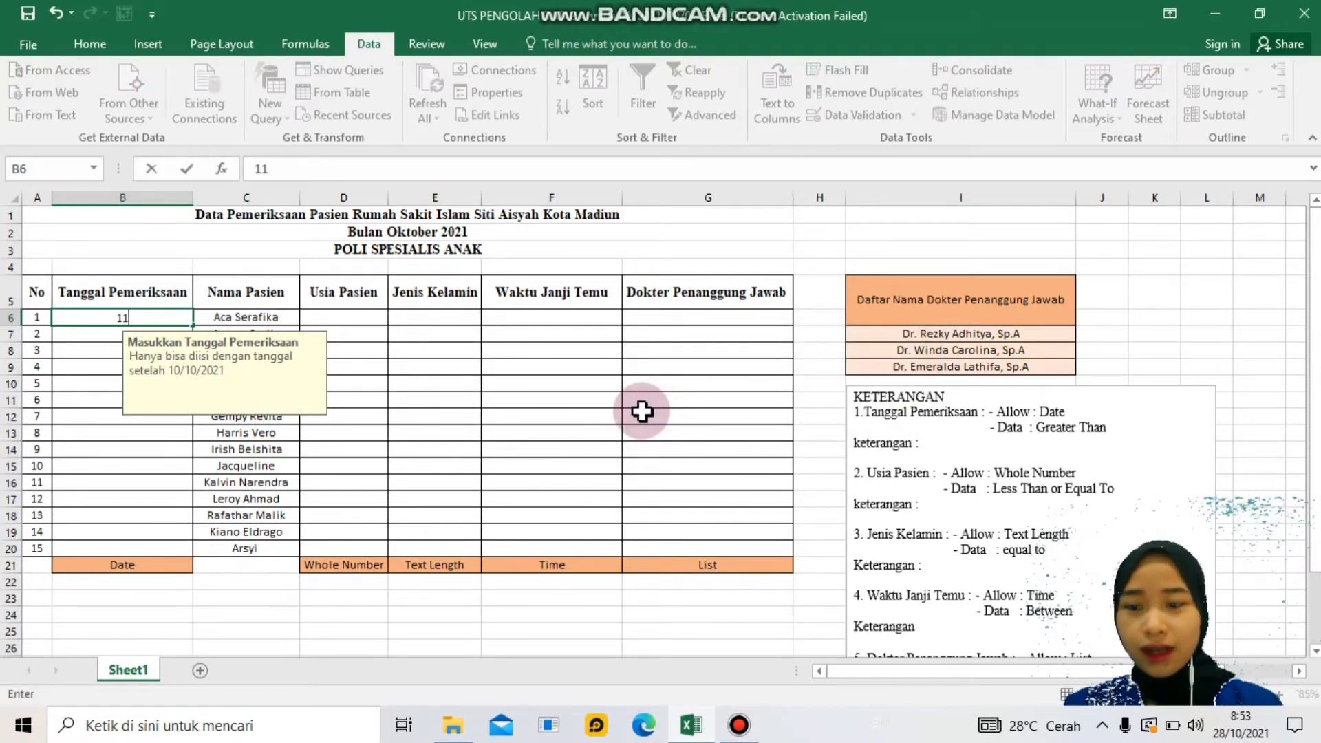
text(/10/2021)
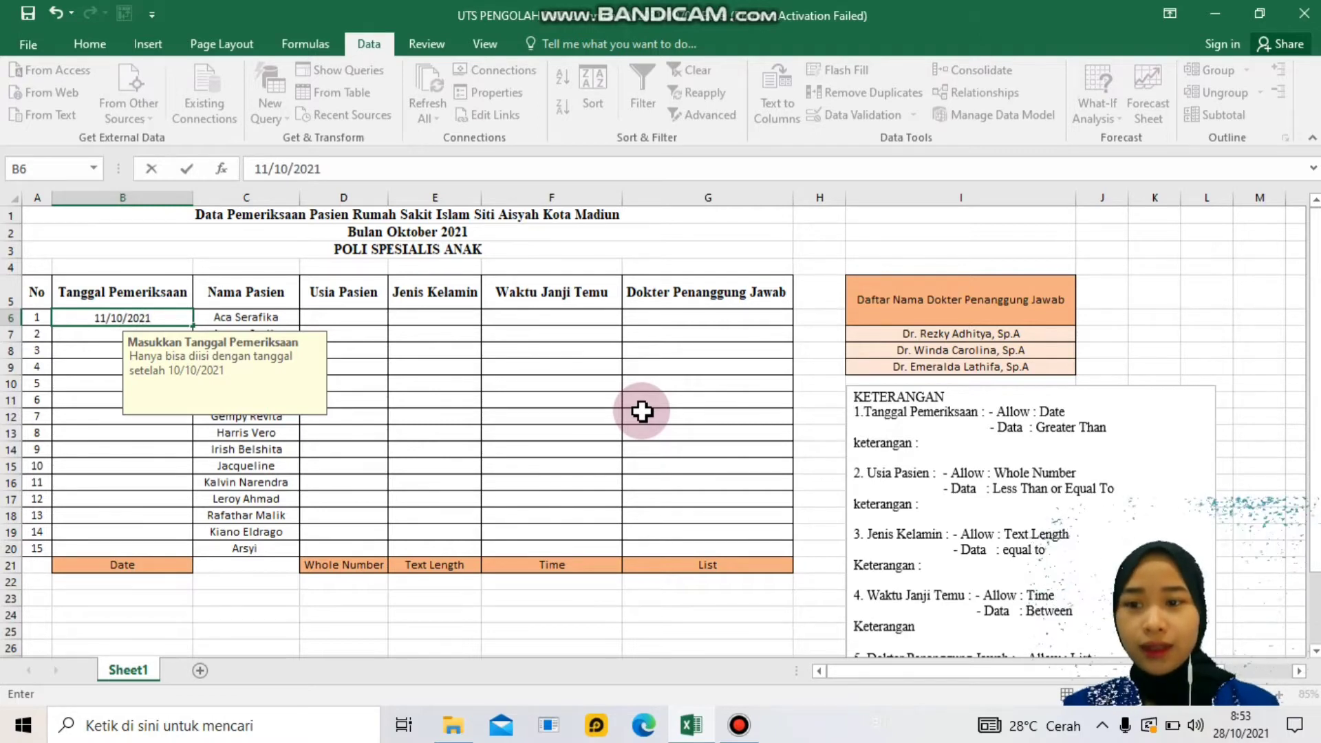
key(Return)
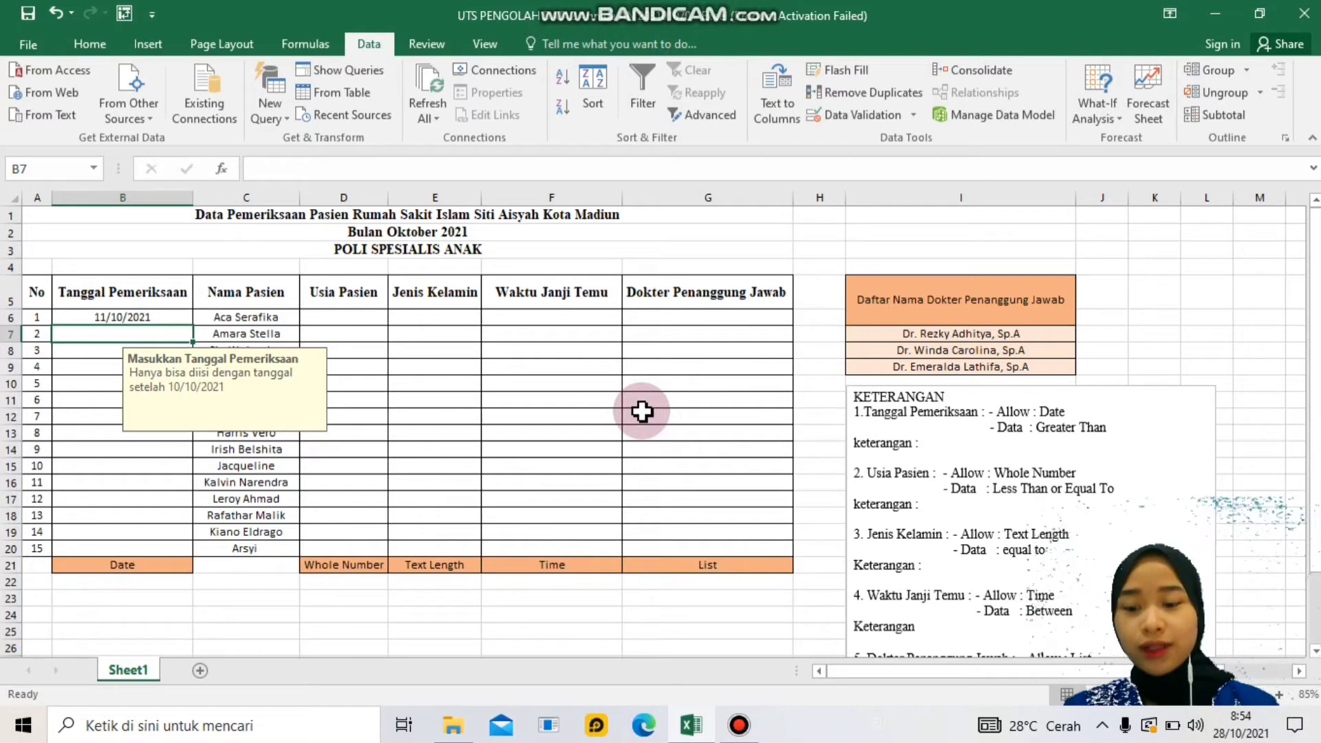
text(1)
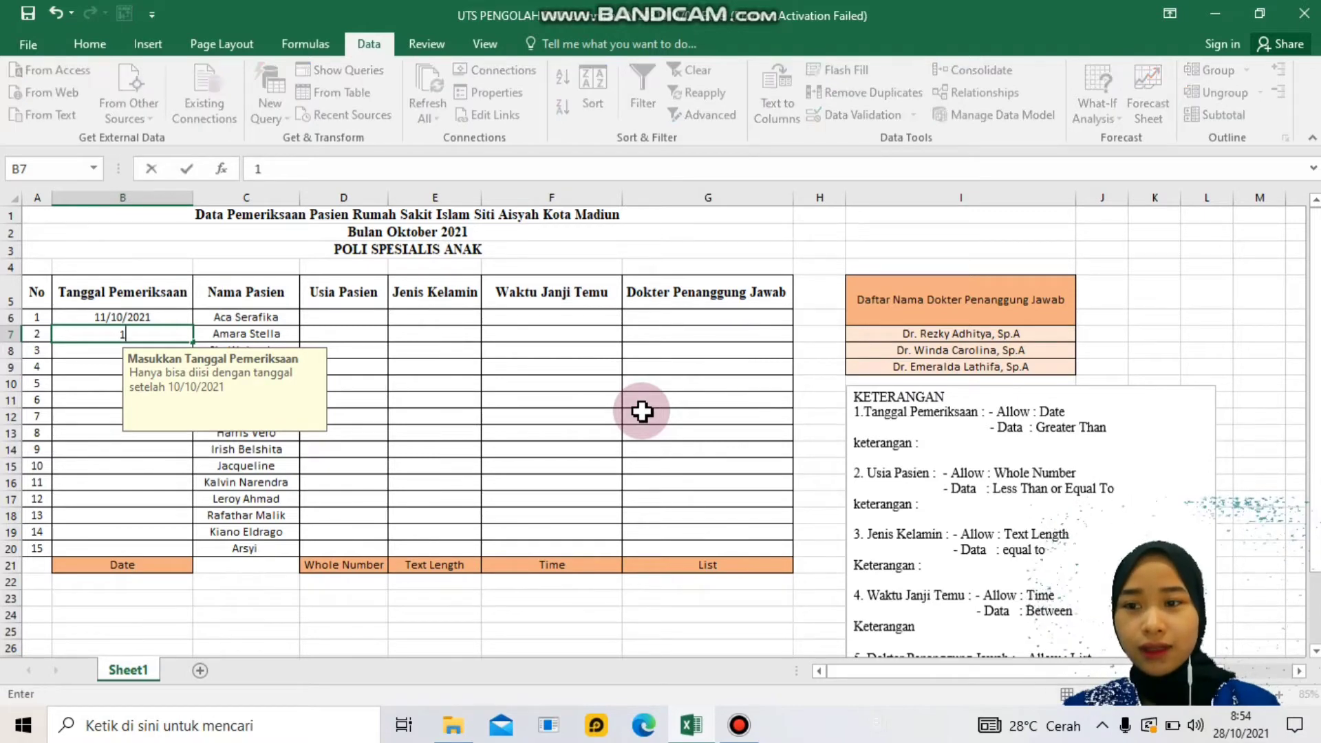
text(1/9/2021)
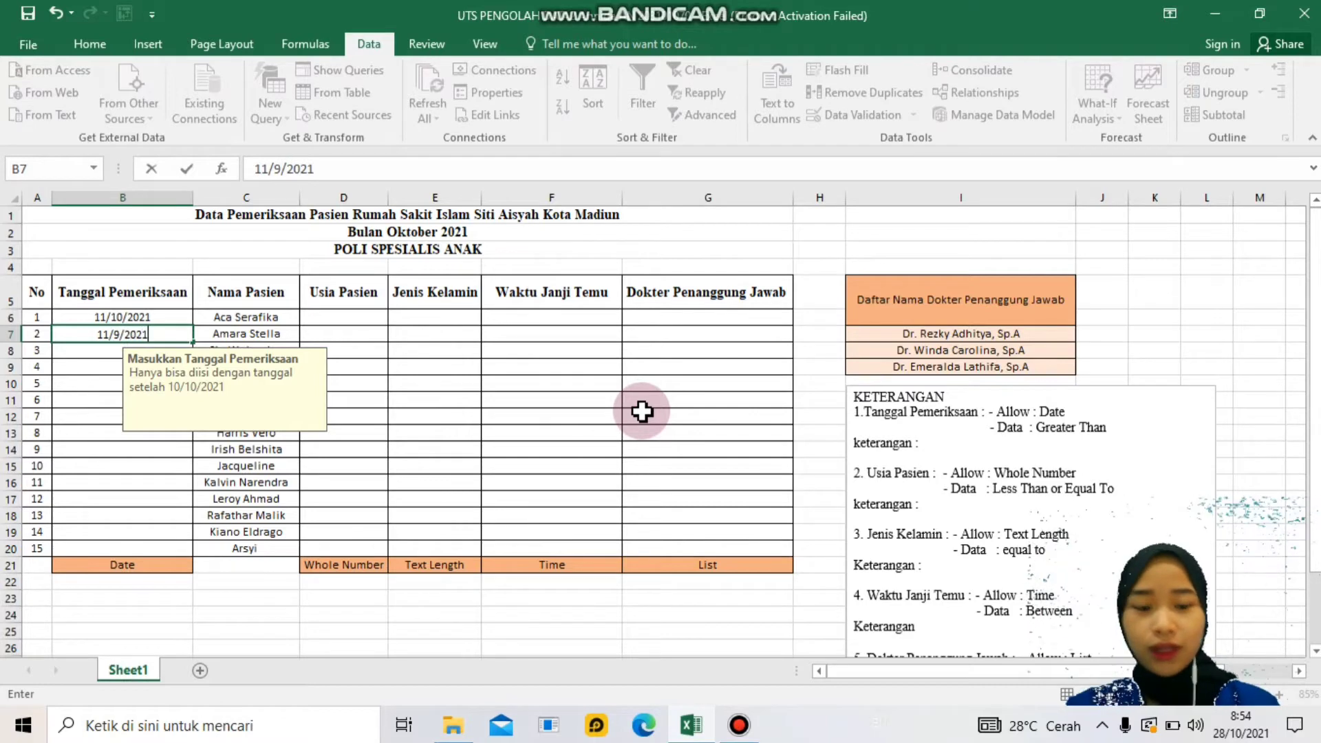
key(Return)
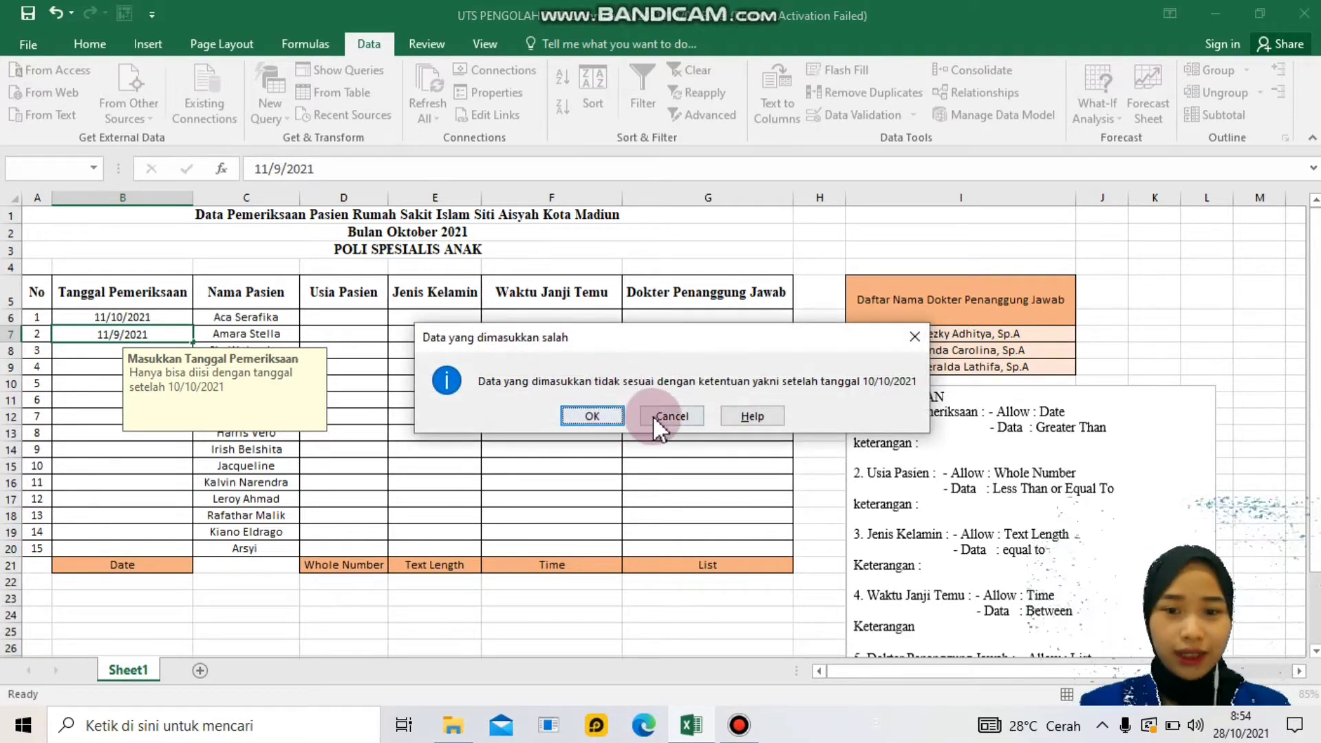
click(669, 416)
- Enter dates 12/10/2021 through 17/10/2021 in B7:B12
text(12)
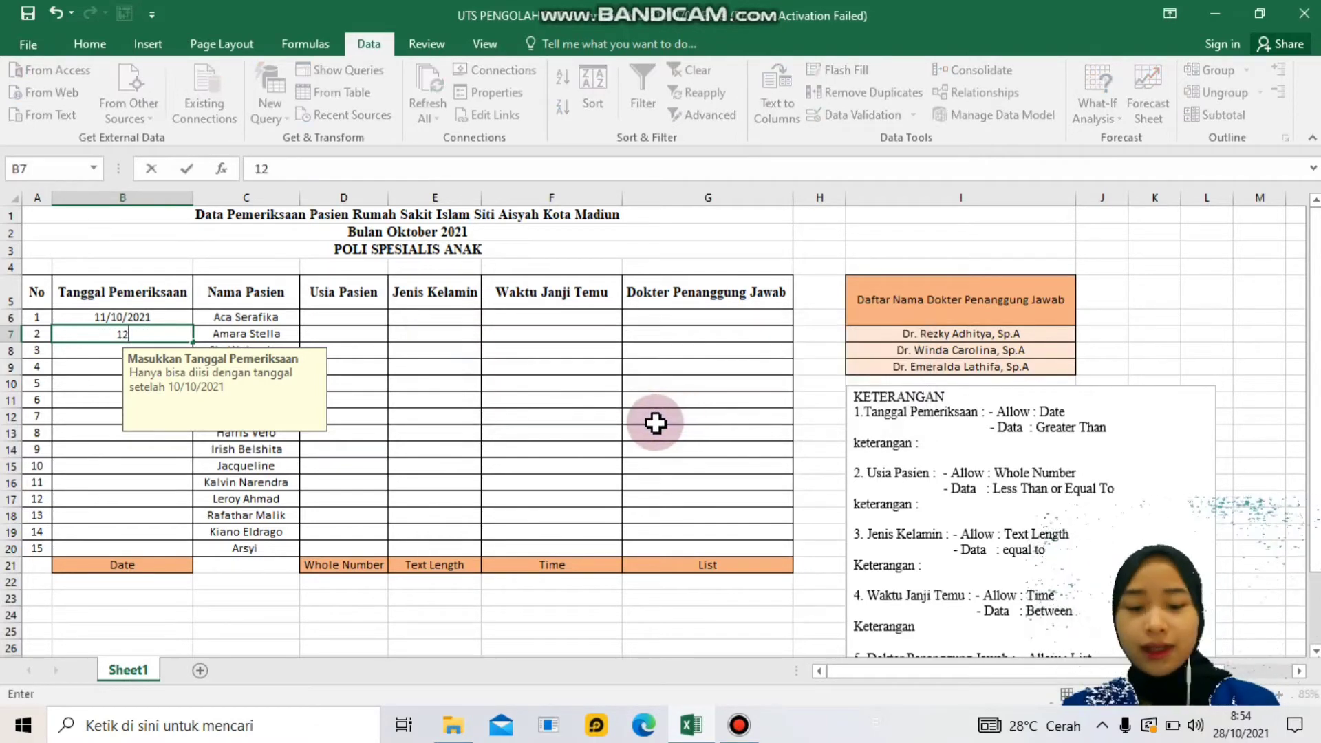
text(/10/2021)
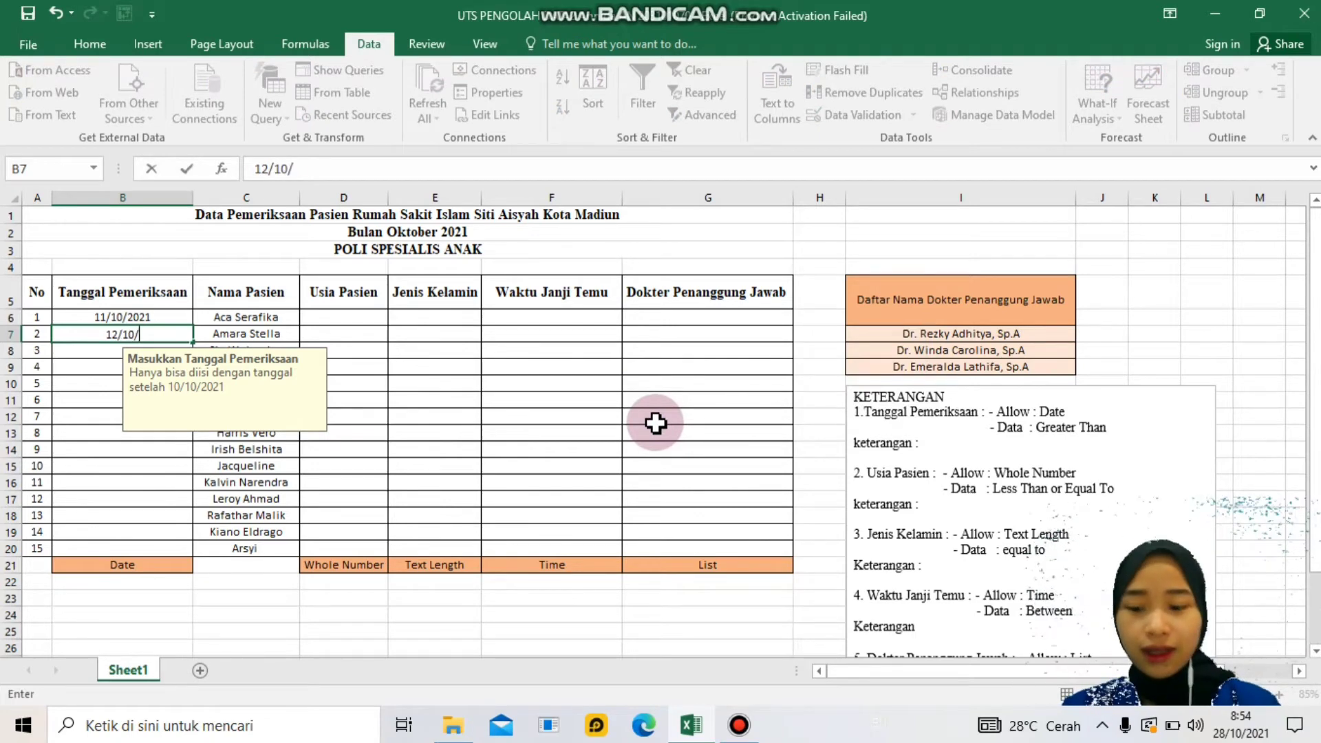
key(Return)
text(13)
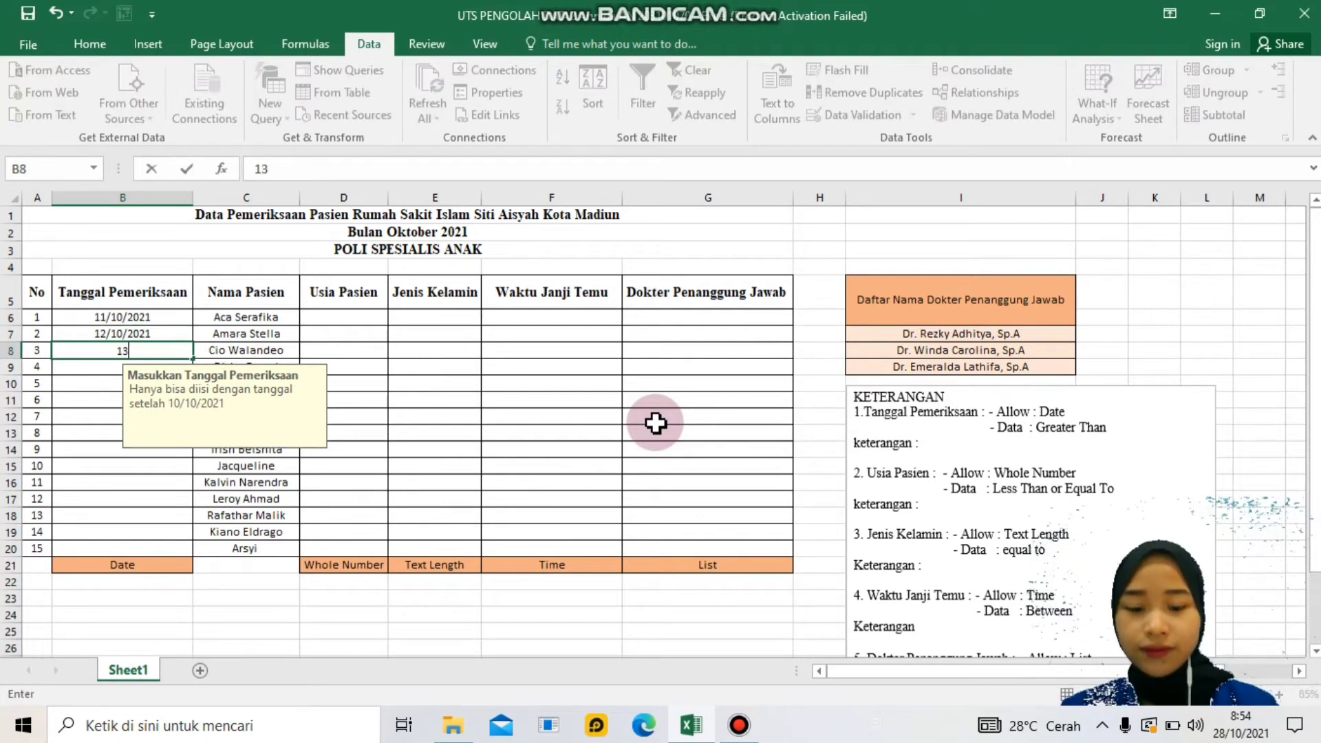
text(/10/2021)
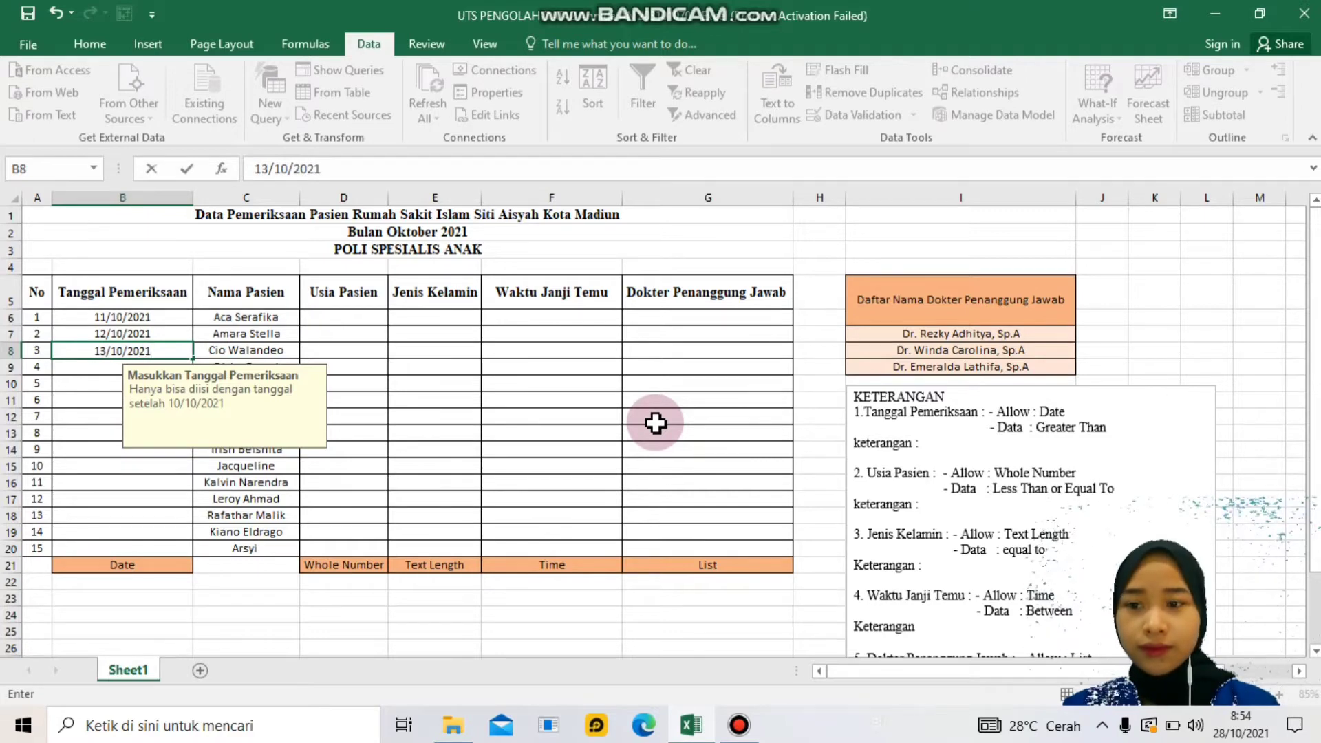
key(Return)
text(1)
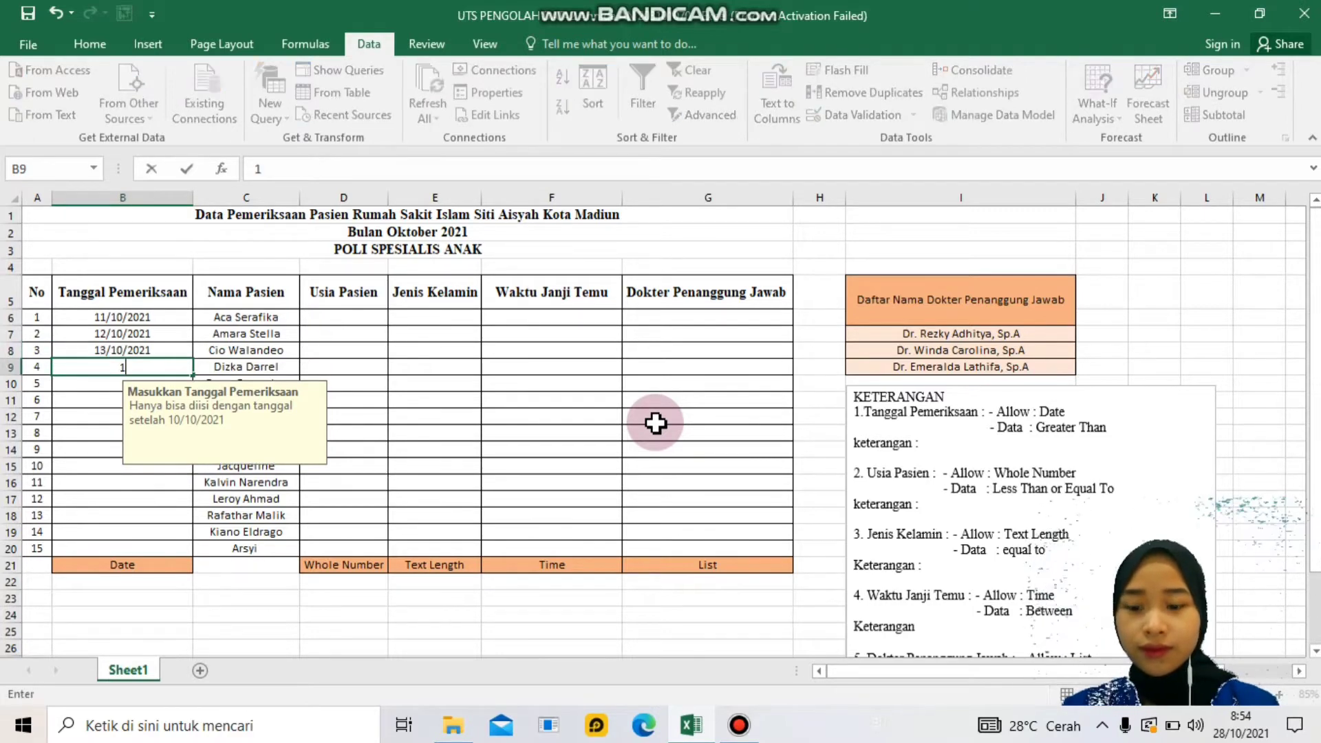
text(4/10/2021)
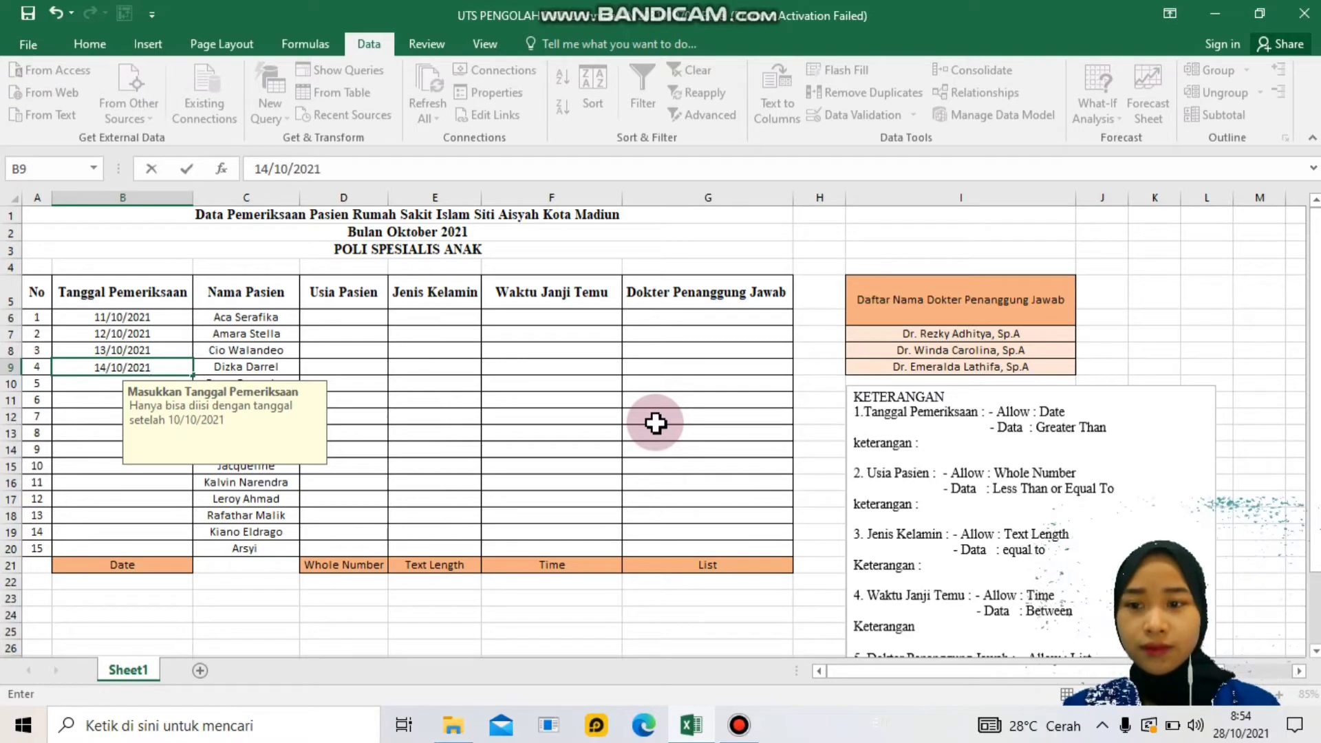
key(Return)
text(1)
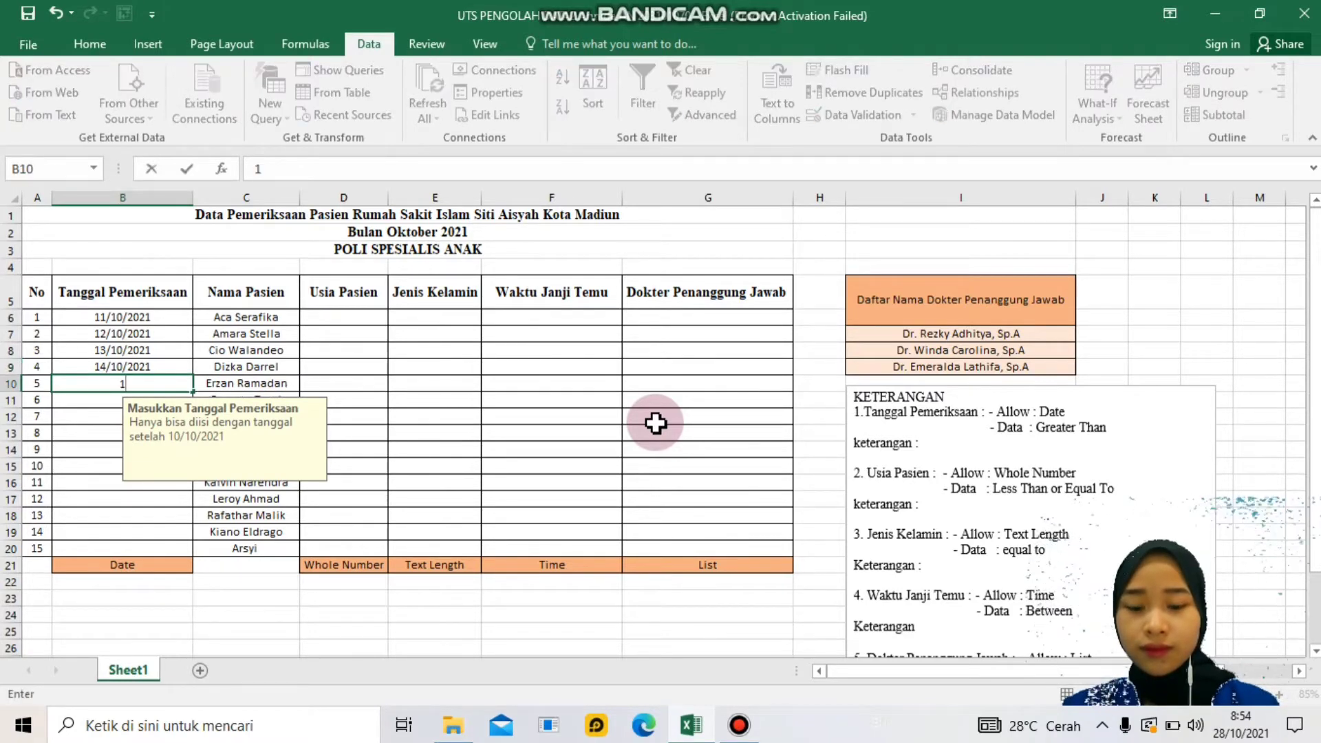
text(5/10/2021)
key(Return)
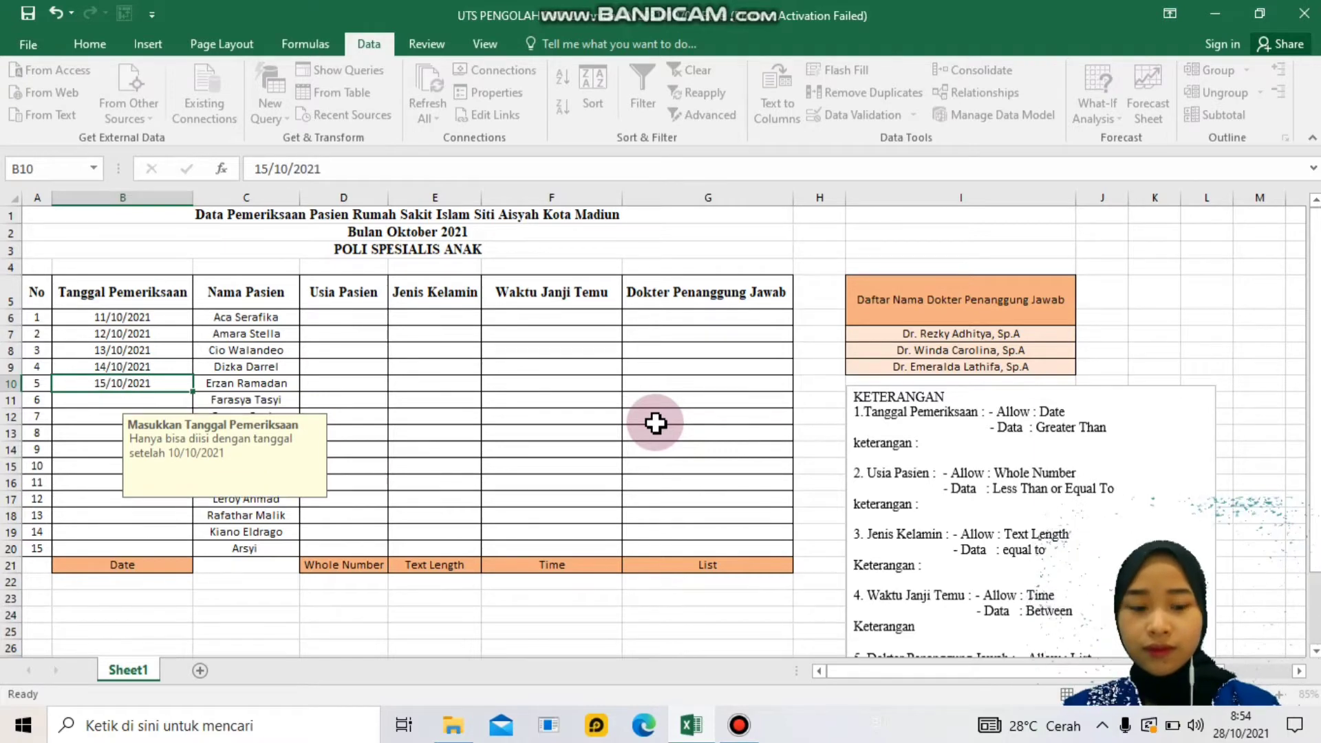
text(16/10/2021)
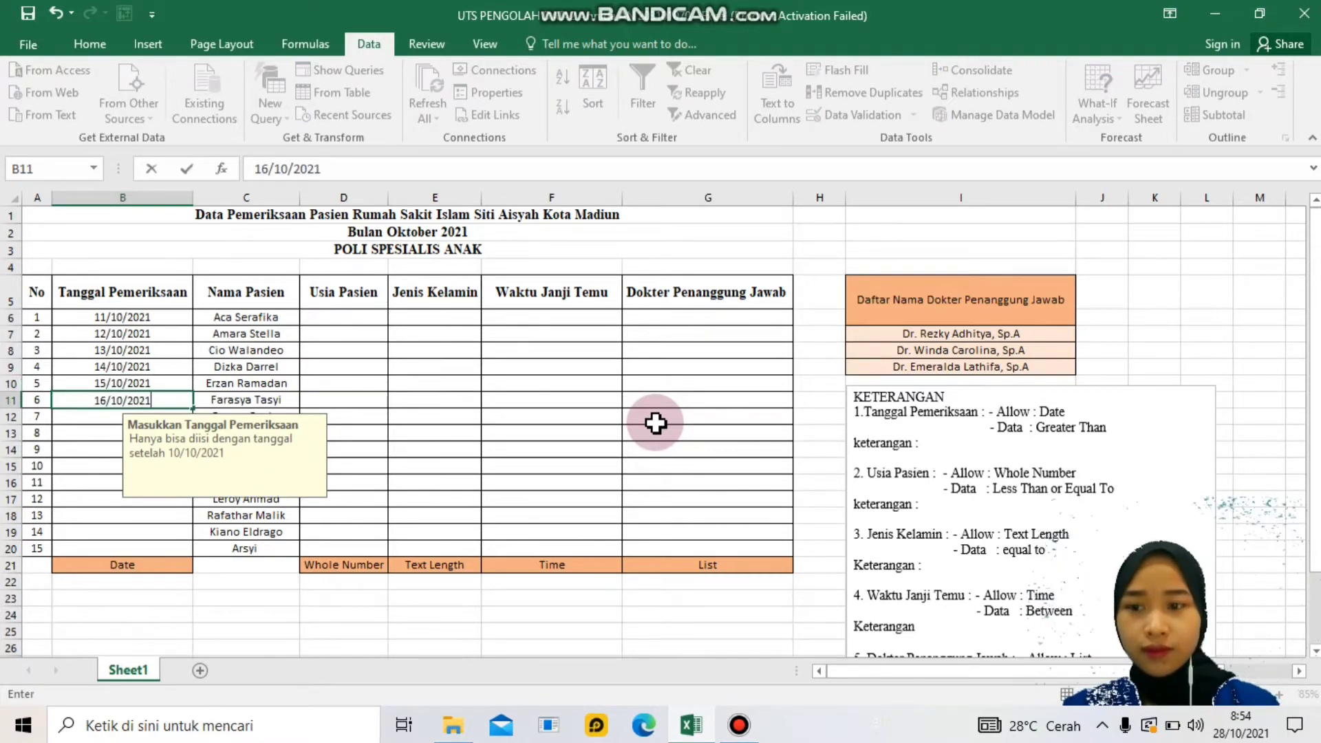
key(Return)
text(17/10/2021)
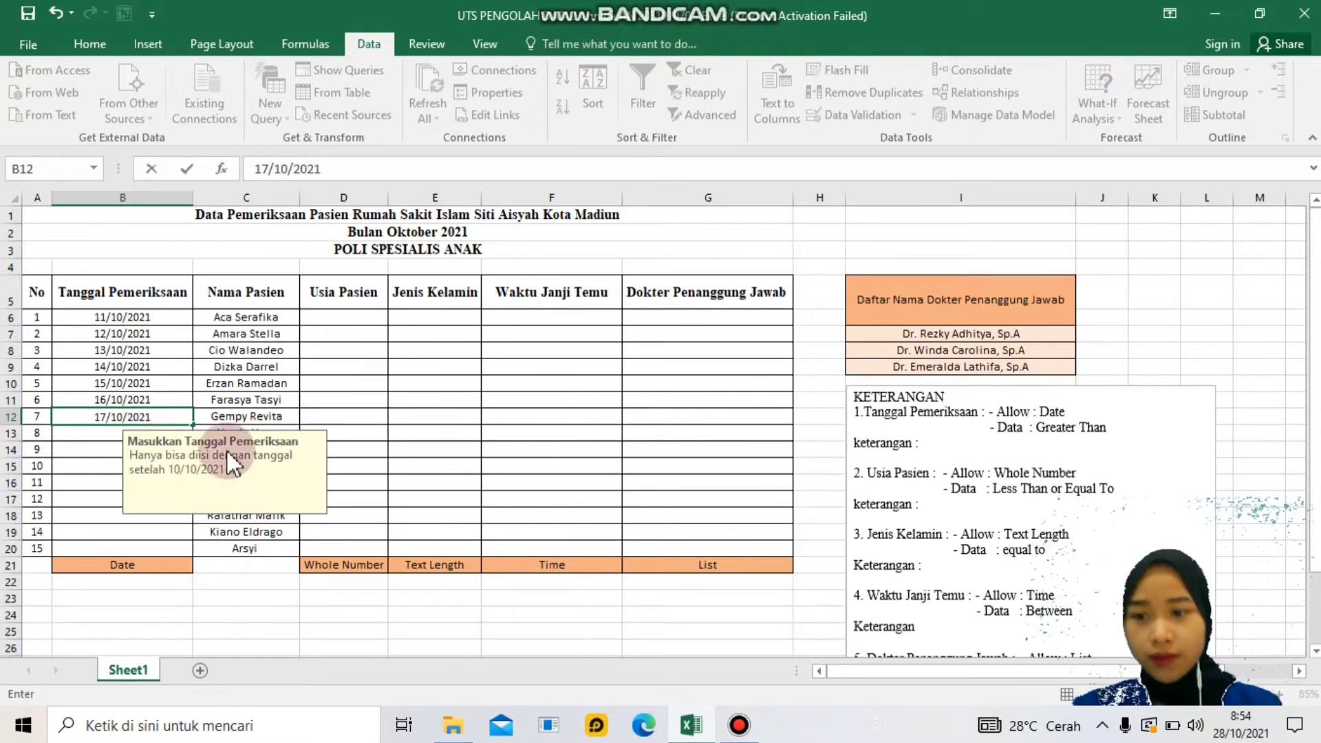
click(165, 417)
- Fill the dates down to 25/10/2021 in B20 and recheck the B6 date hint
click(195, 427)
drag(195, 427, 180, 554)
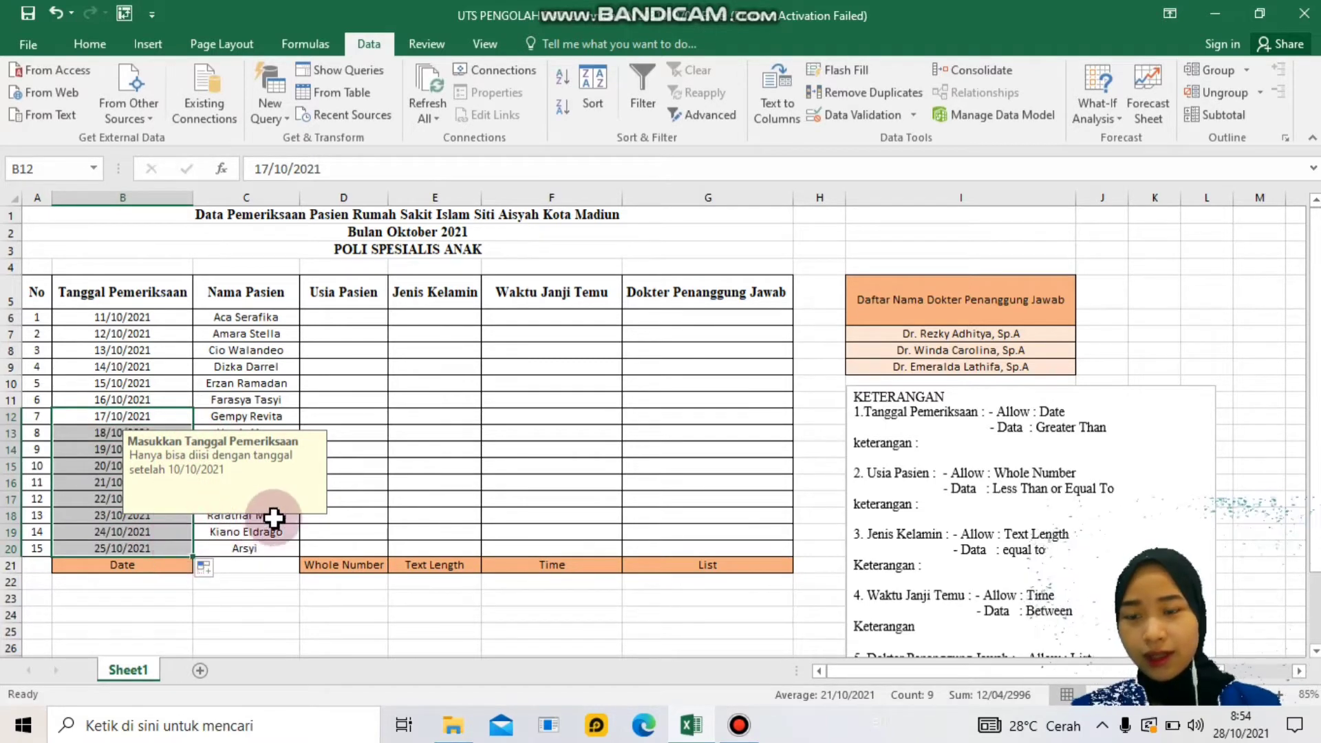
click(146, 321)
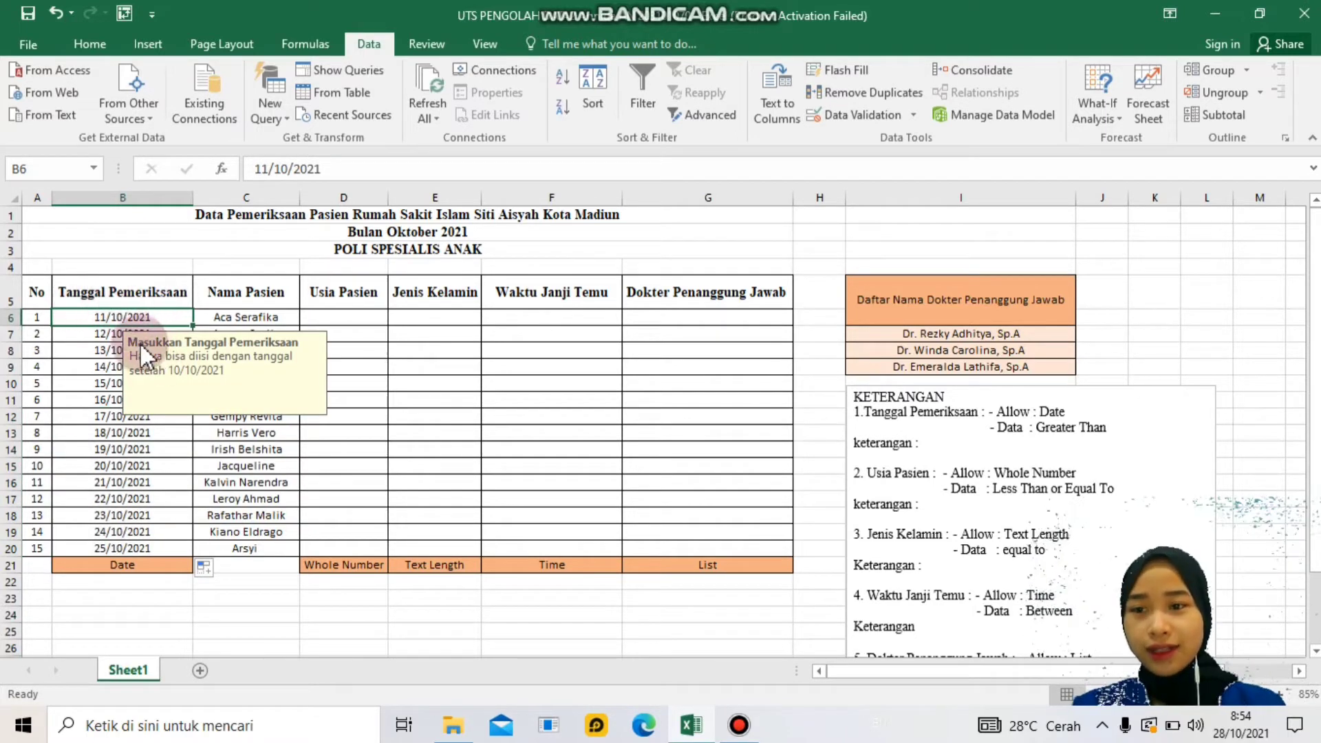
click(324, 316)
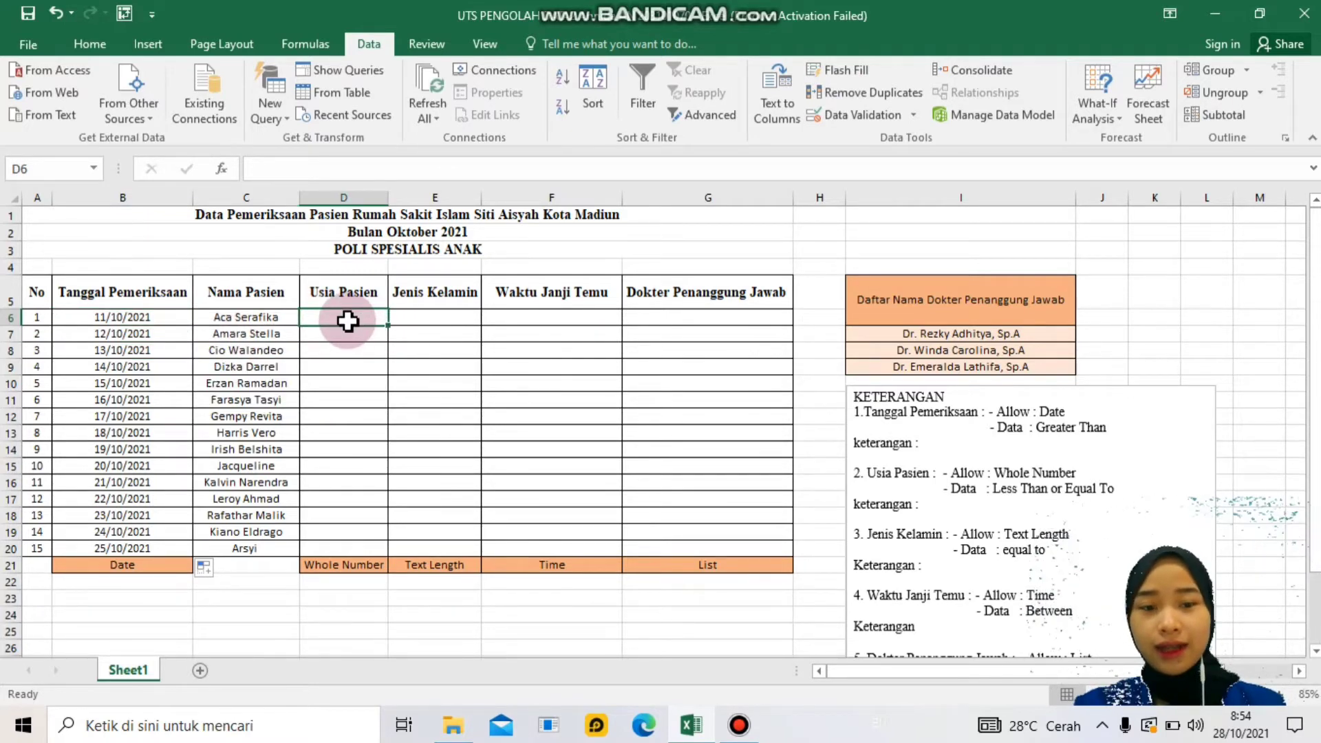
- Restrict age cells D6:D20 to whole numbers less than or equal to 17
drag(339, 319, 352, 546)
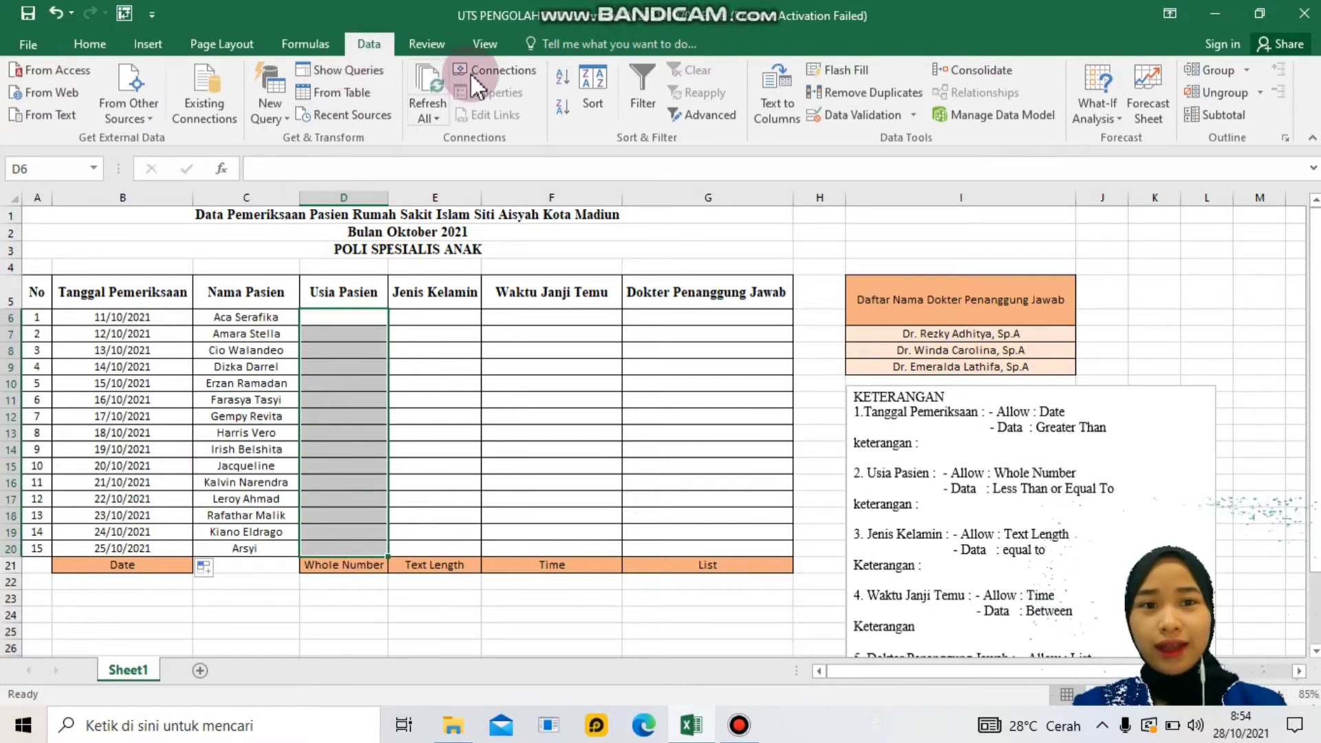
click(918, 114)
click(907, 138)
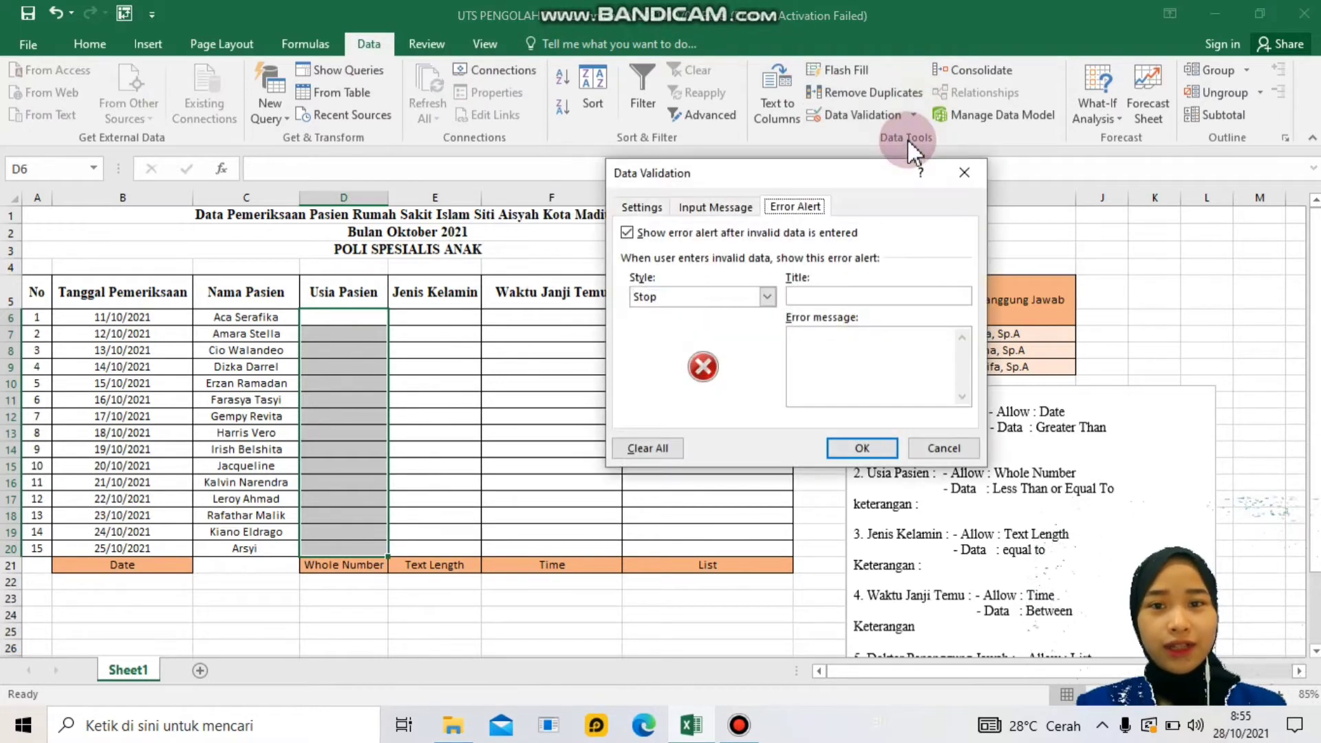
click(637, 208)
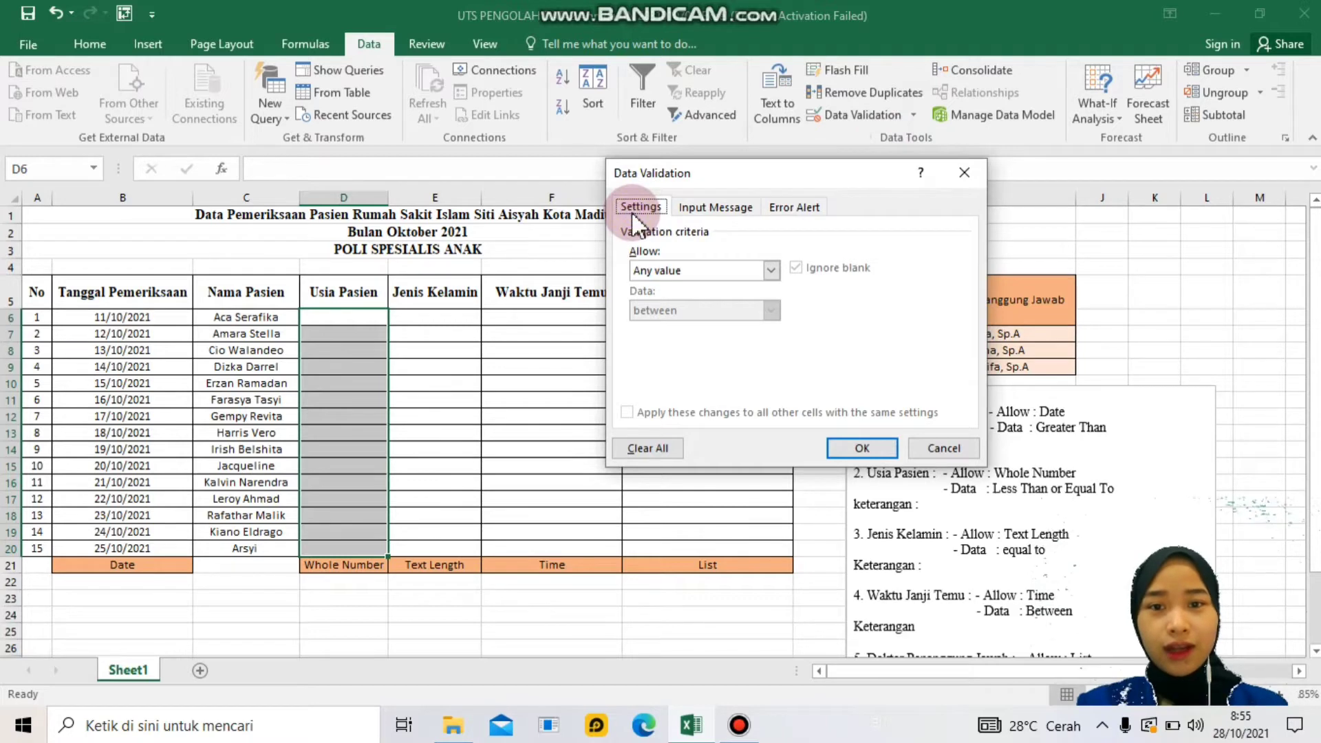
click(720, 269)
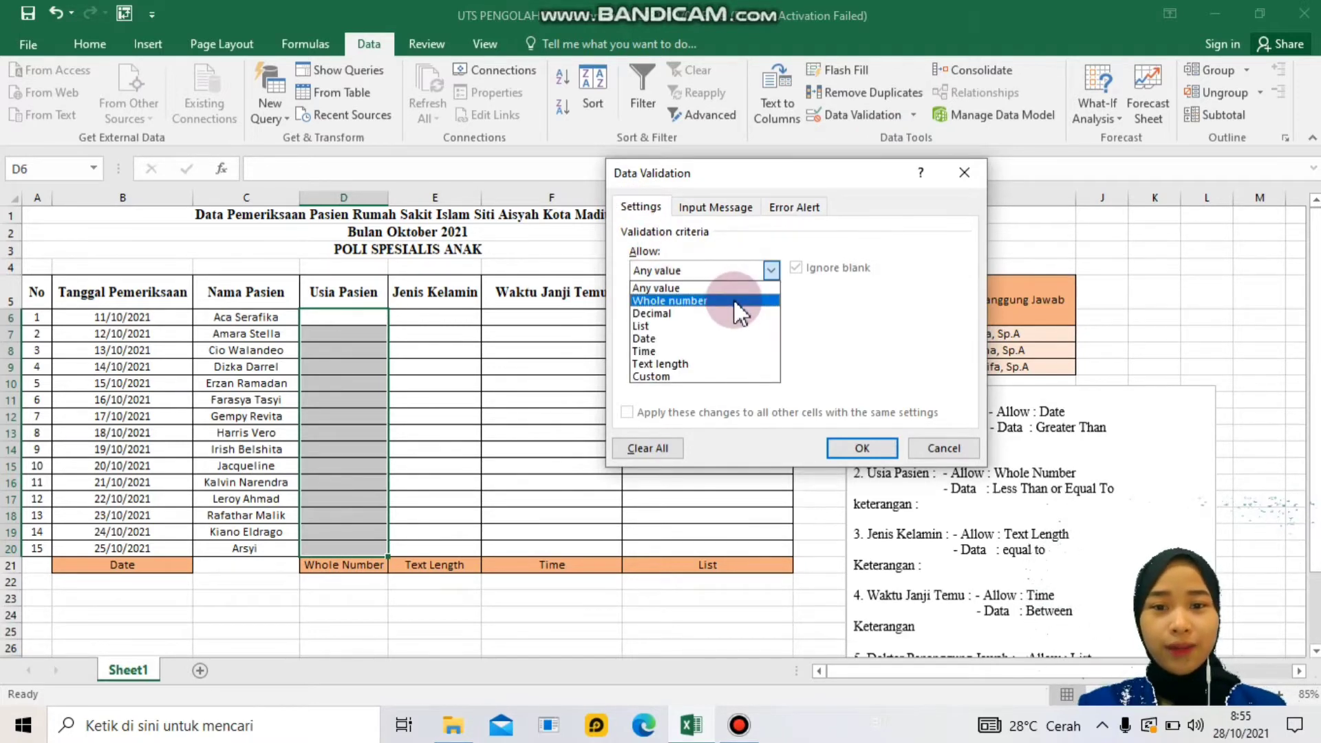
click(735, 301)
click(731, 311)
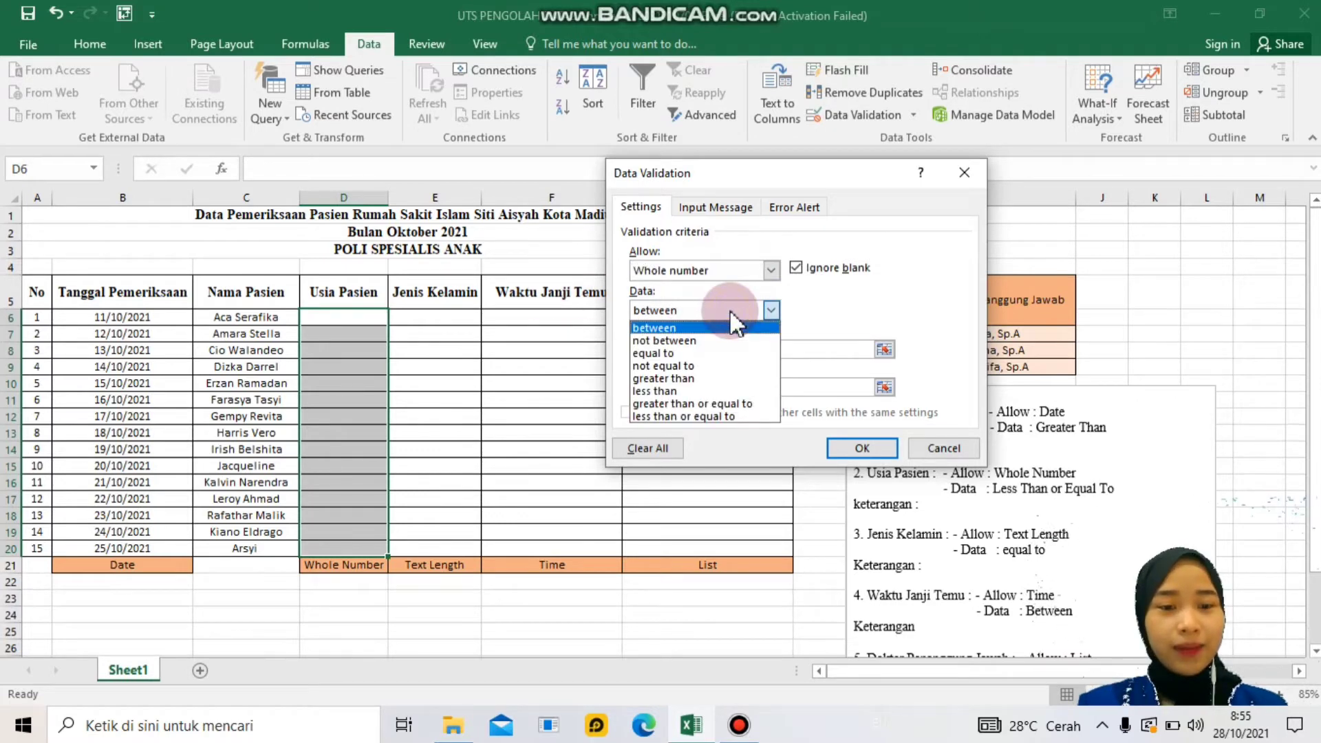
click(712, 415)
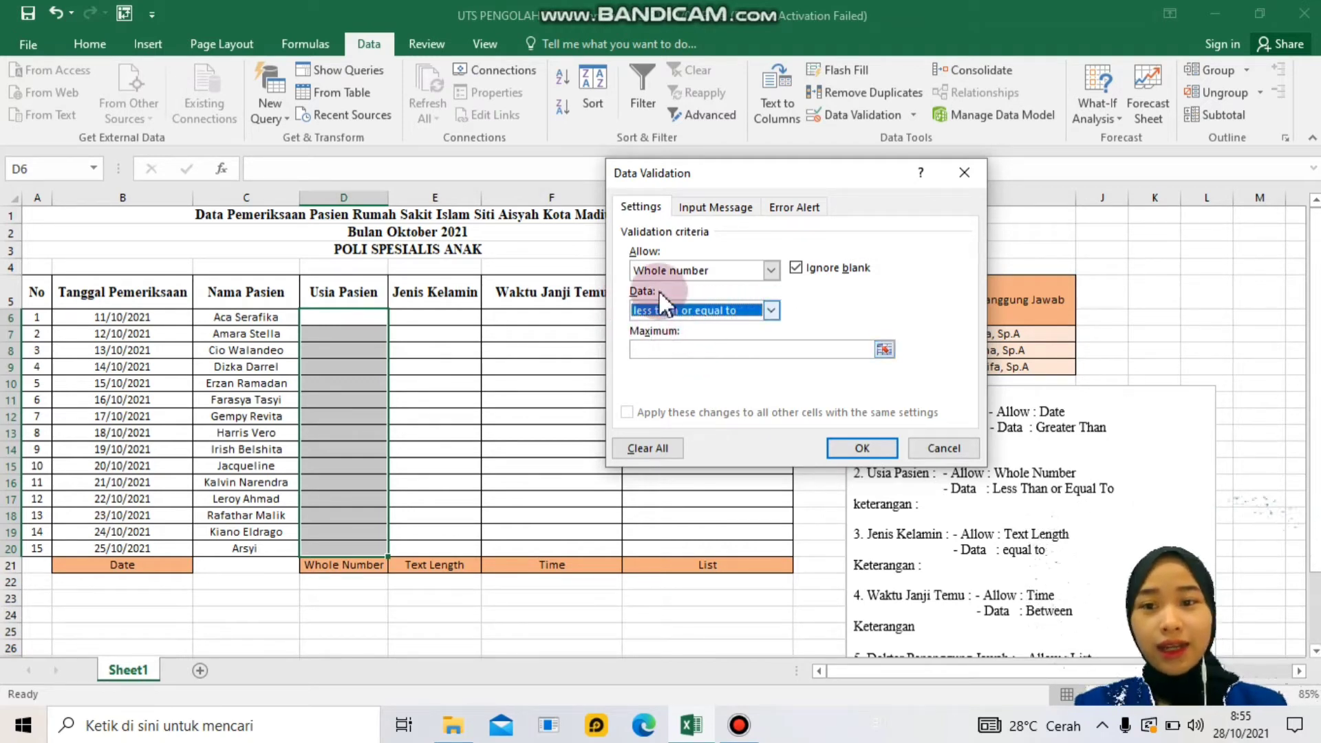
click(805, 353)
text(17)
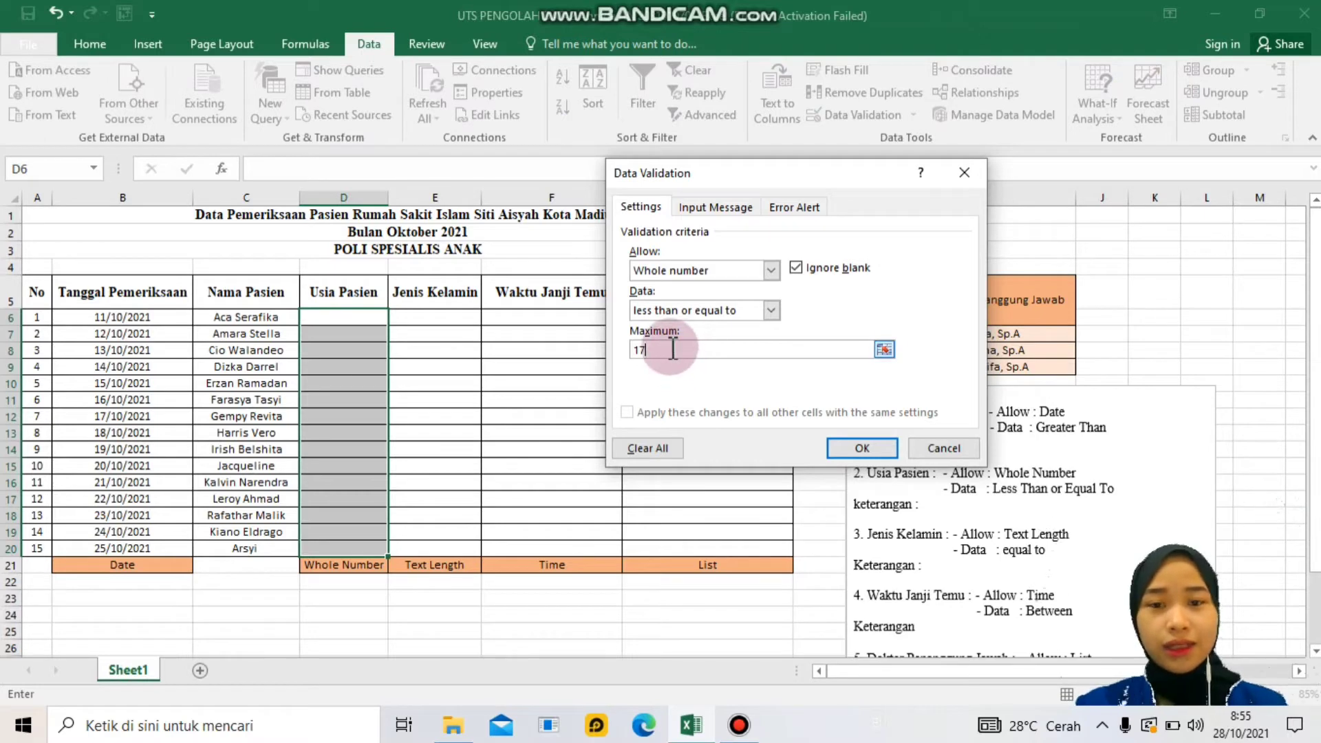
- Add the prompt 'Masukkan Usia Pasien': 'Hanya bisa diisi dengan usia maksimal 17 tahun'
click(732, 207)
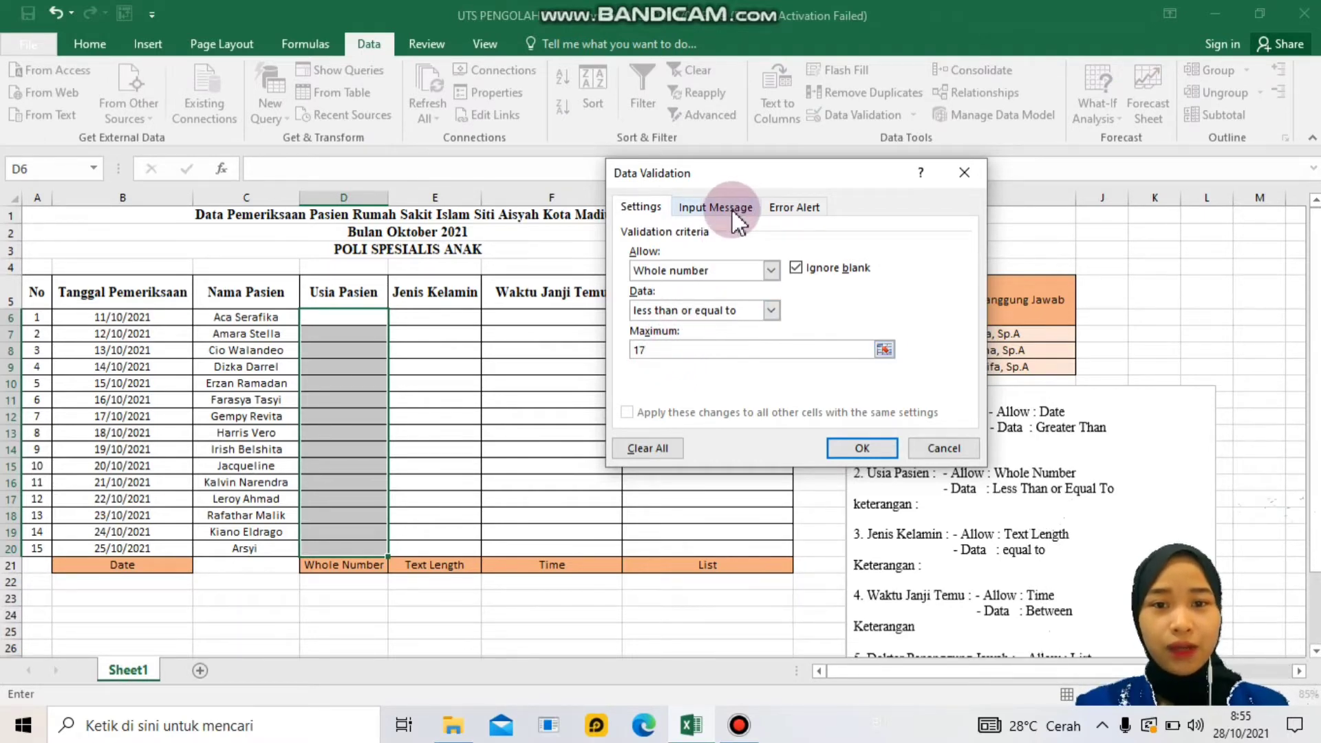
click(702, 295)
text(Masukkan Usia Pasien)
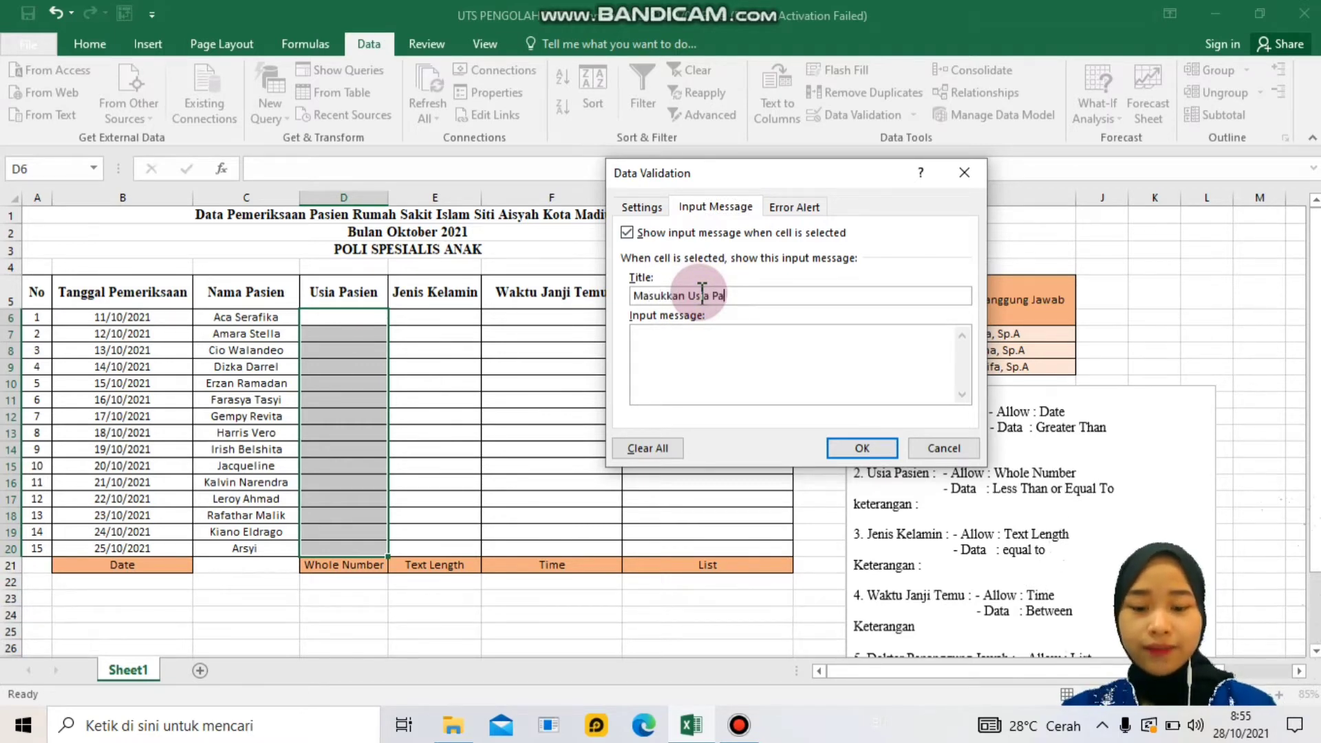
click(702, 361)
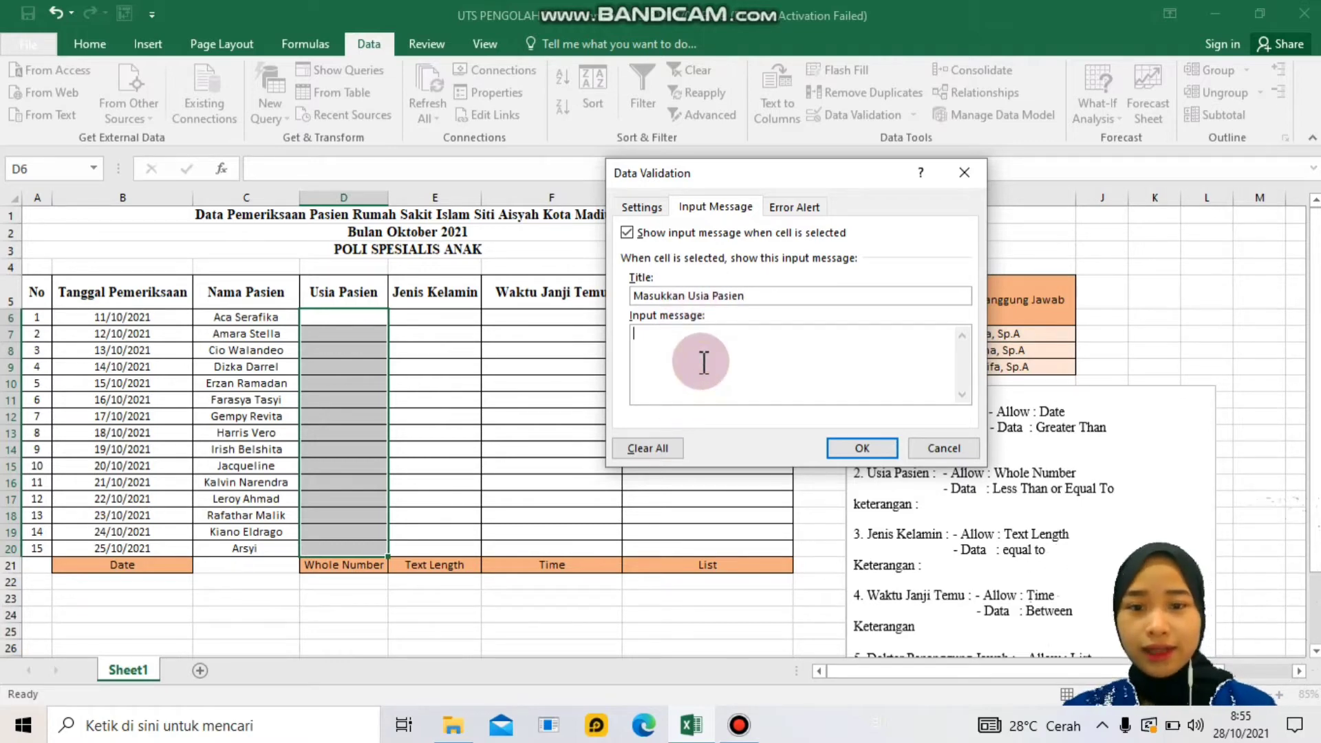
text(hanya)
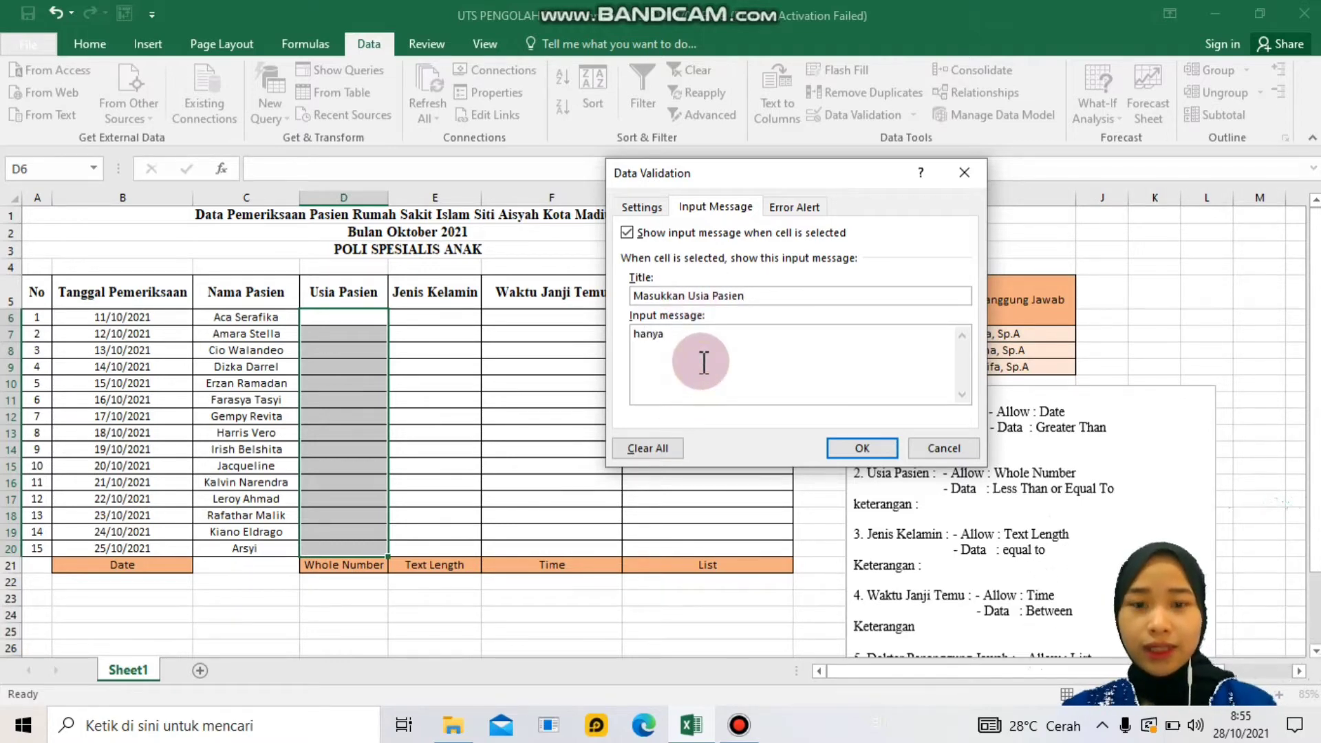
key(BackSpace)
key(BackSpace)
key(BackSpace)
key(BackSpace)
key(BackSpace)
text(Han)
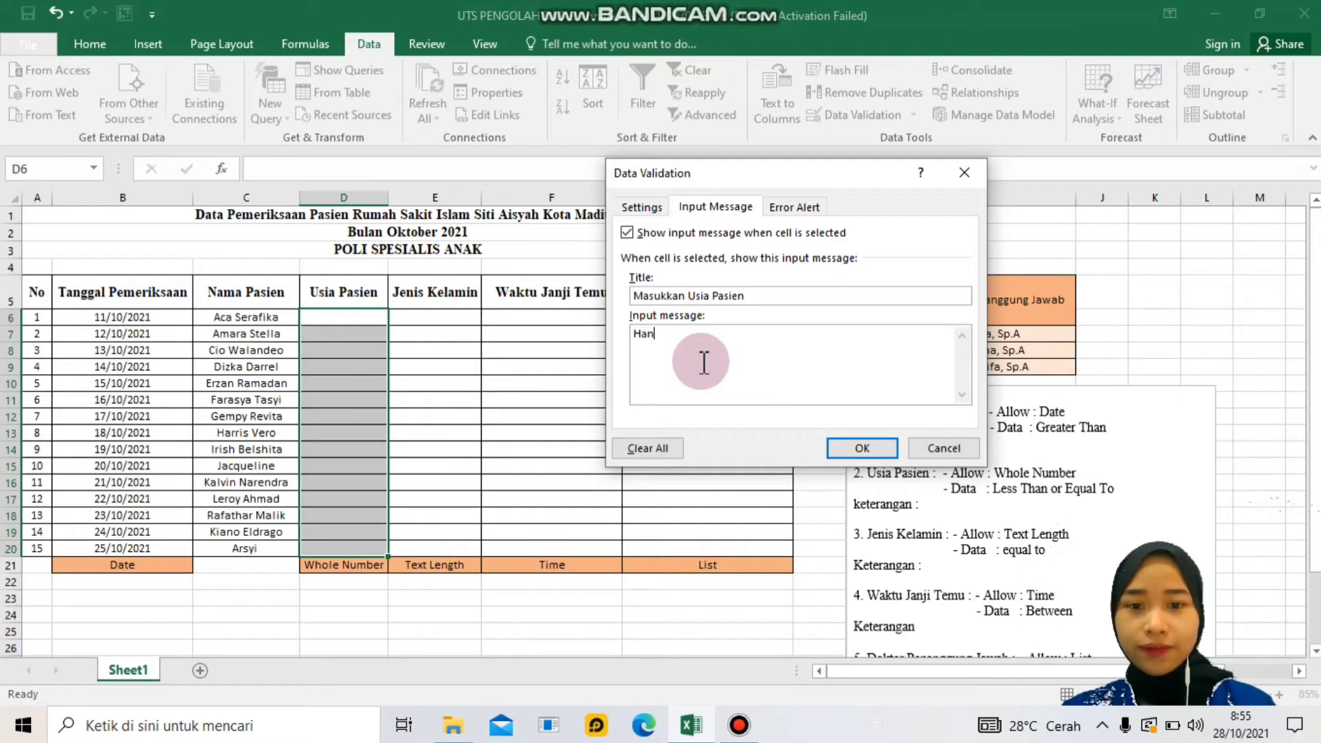
text(ya bisa dii)
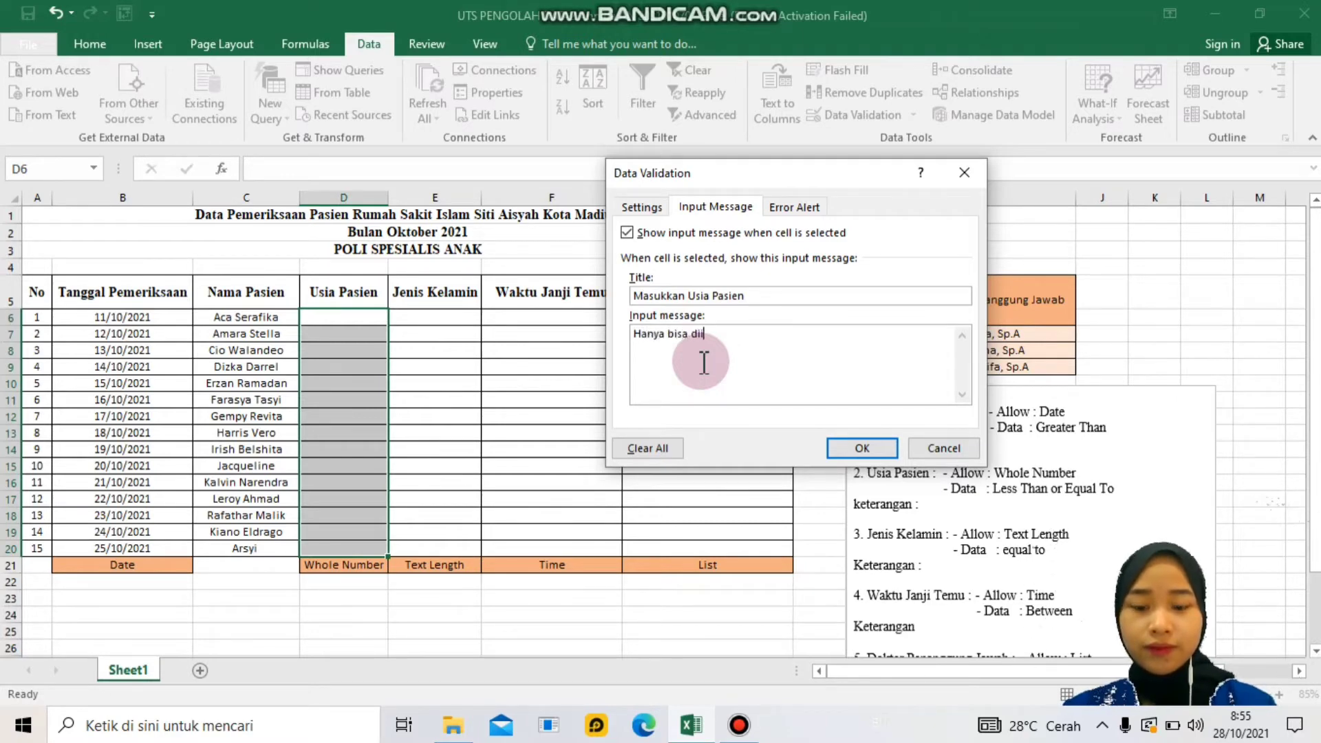
text(si dengan usia maksi)
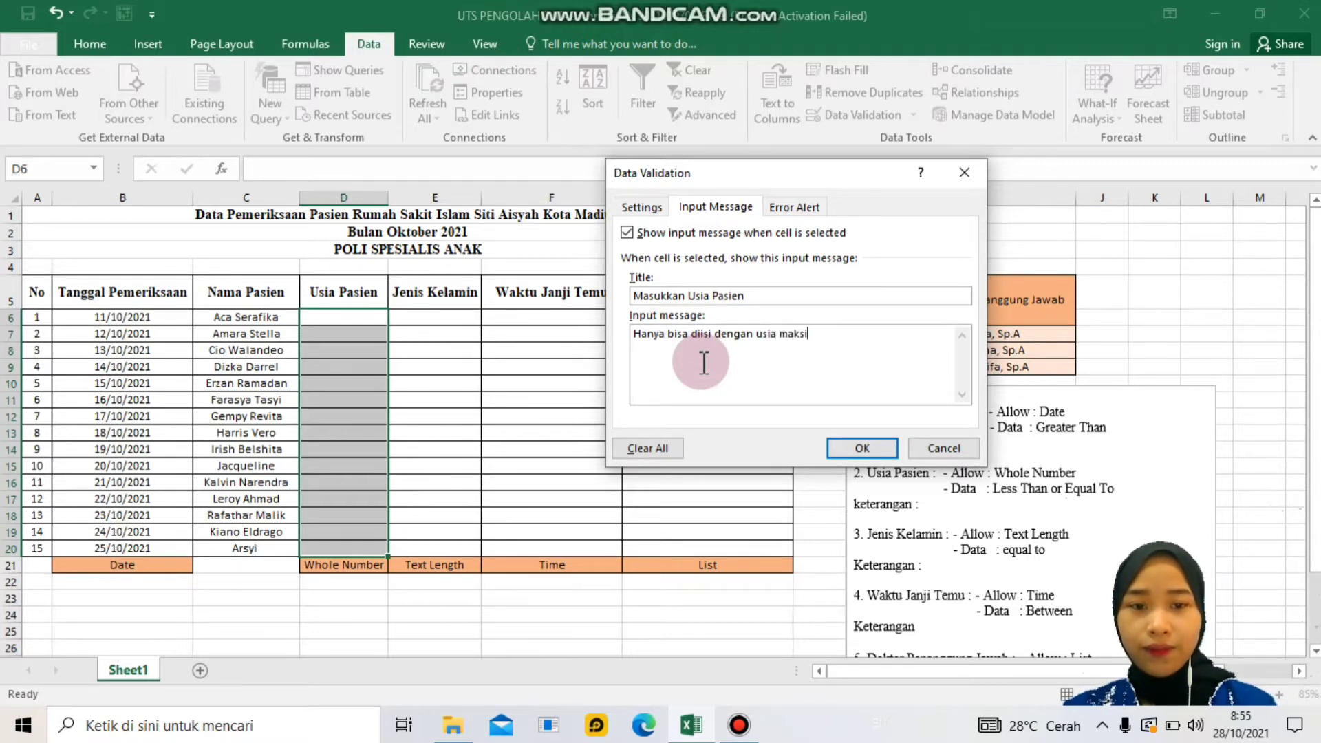
text(mal 17 tahun)
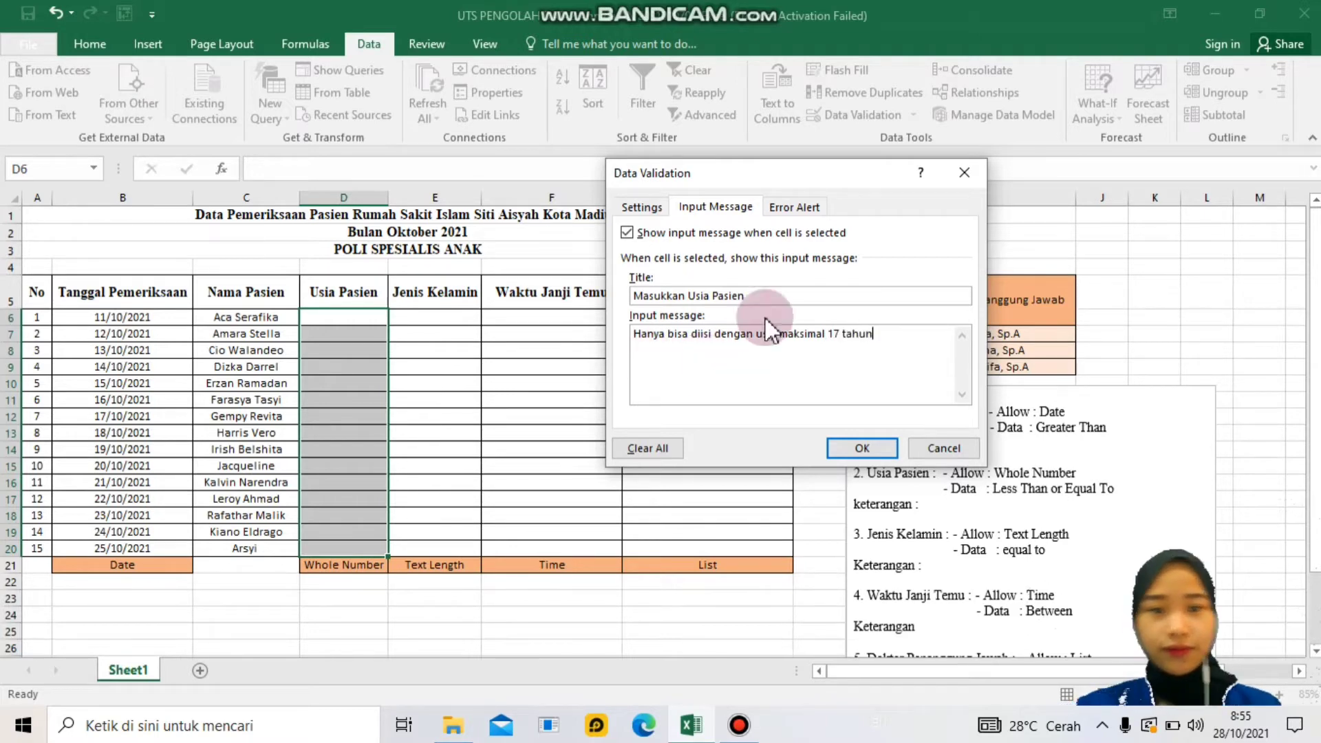
click(811, 210)
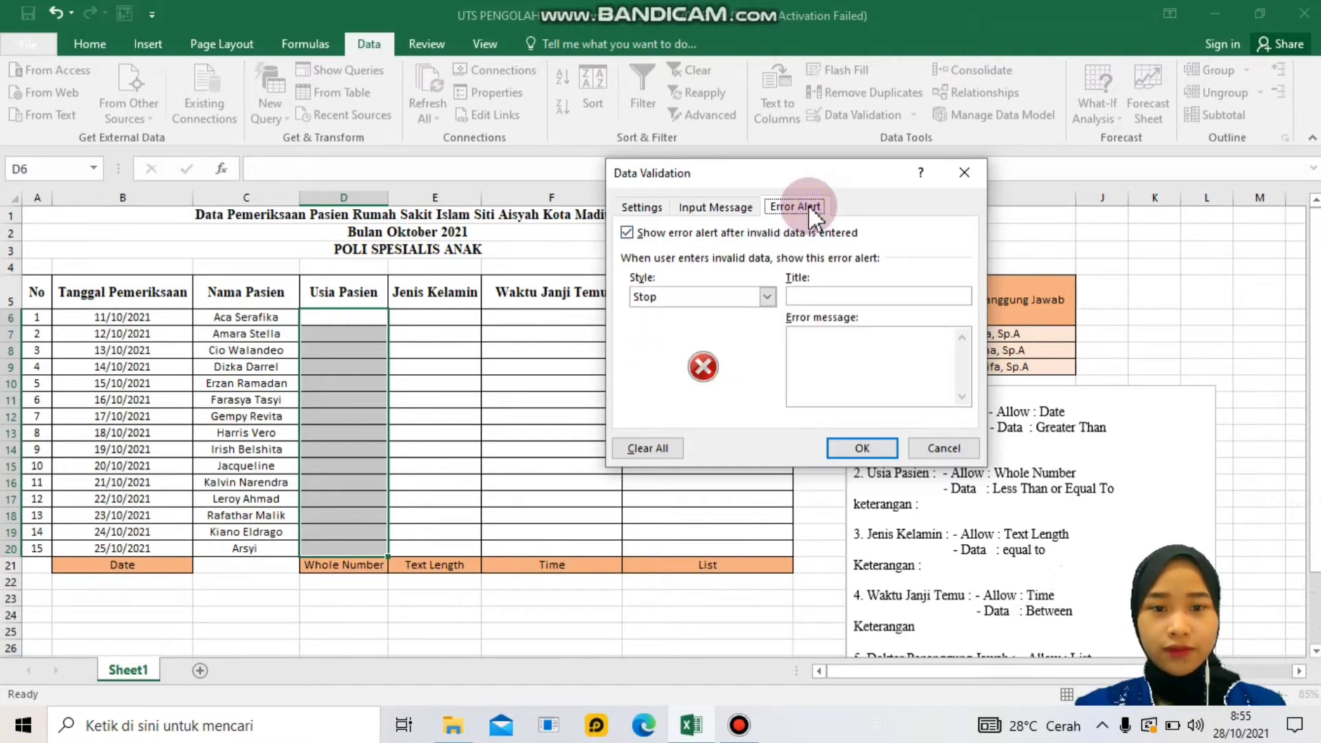
- Add an Information alert 'Data yang dimasukkan salah': 'Data yang dimasukkan lebih dari usia 17 tahun', and apply
click(798, 208)
click(765, 299)
click(771, 335)
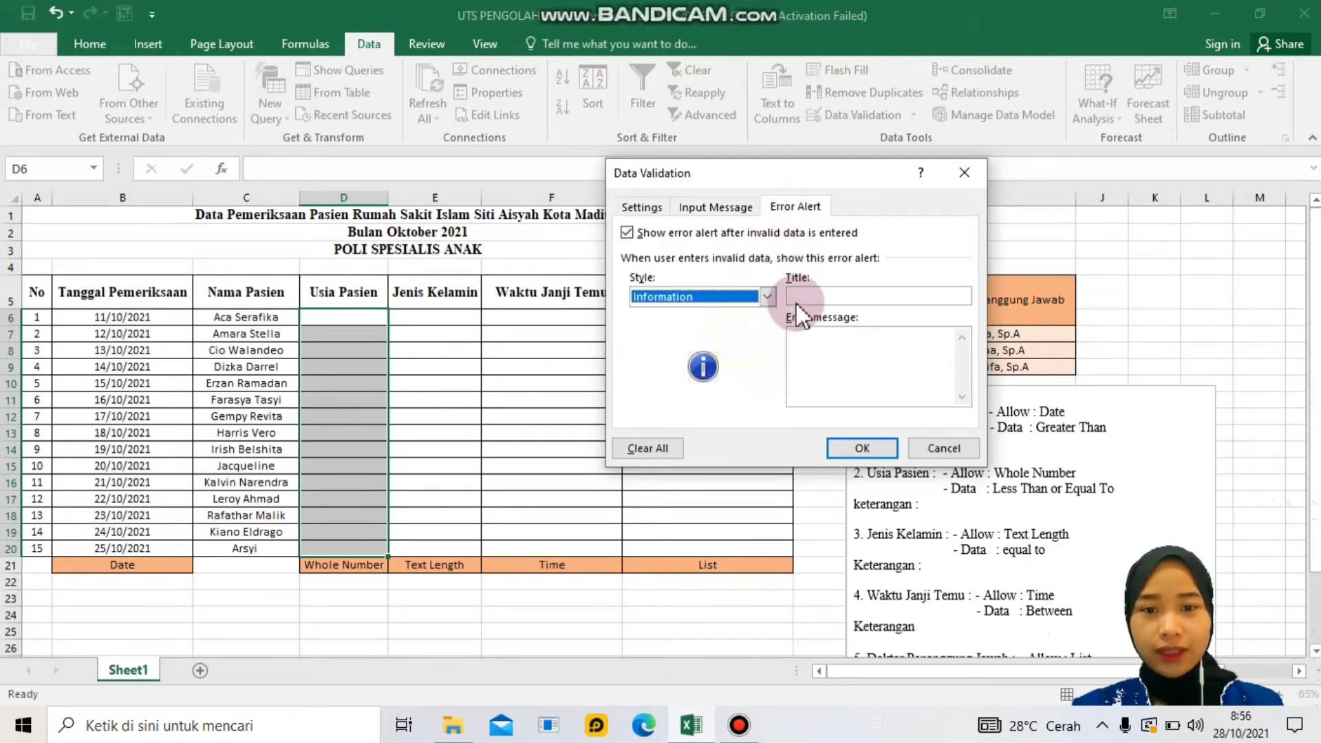
click(834, 296)
click(799, 298)
text(Data yang d)
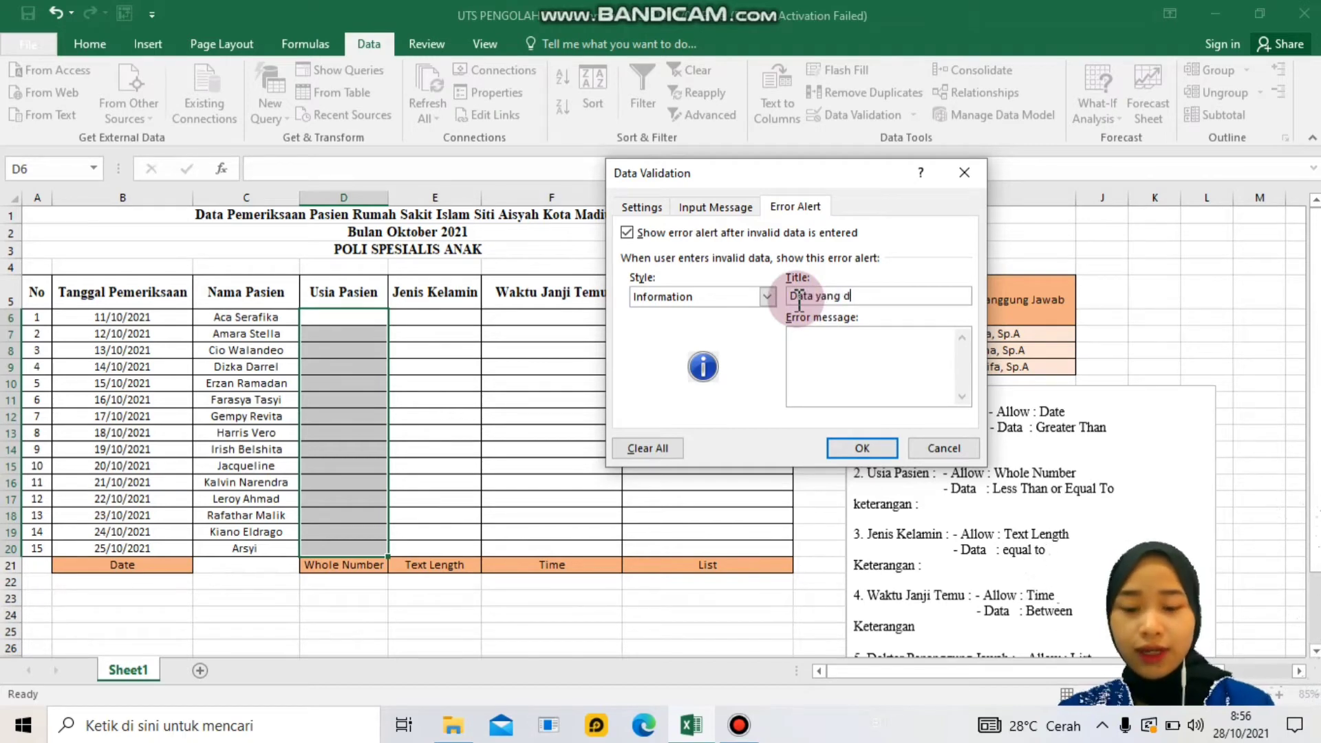
text(imasukkan salah)
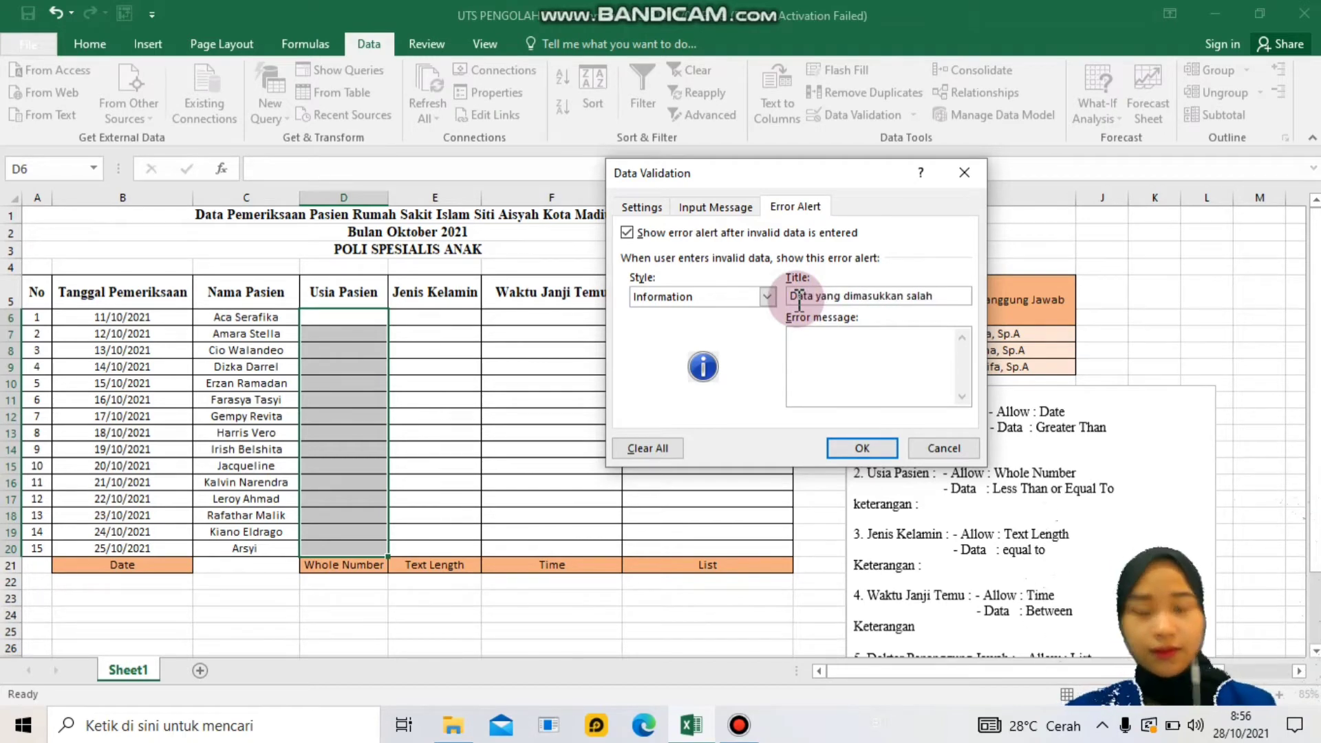
click(829, 353)
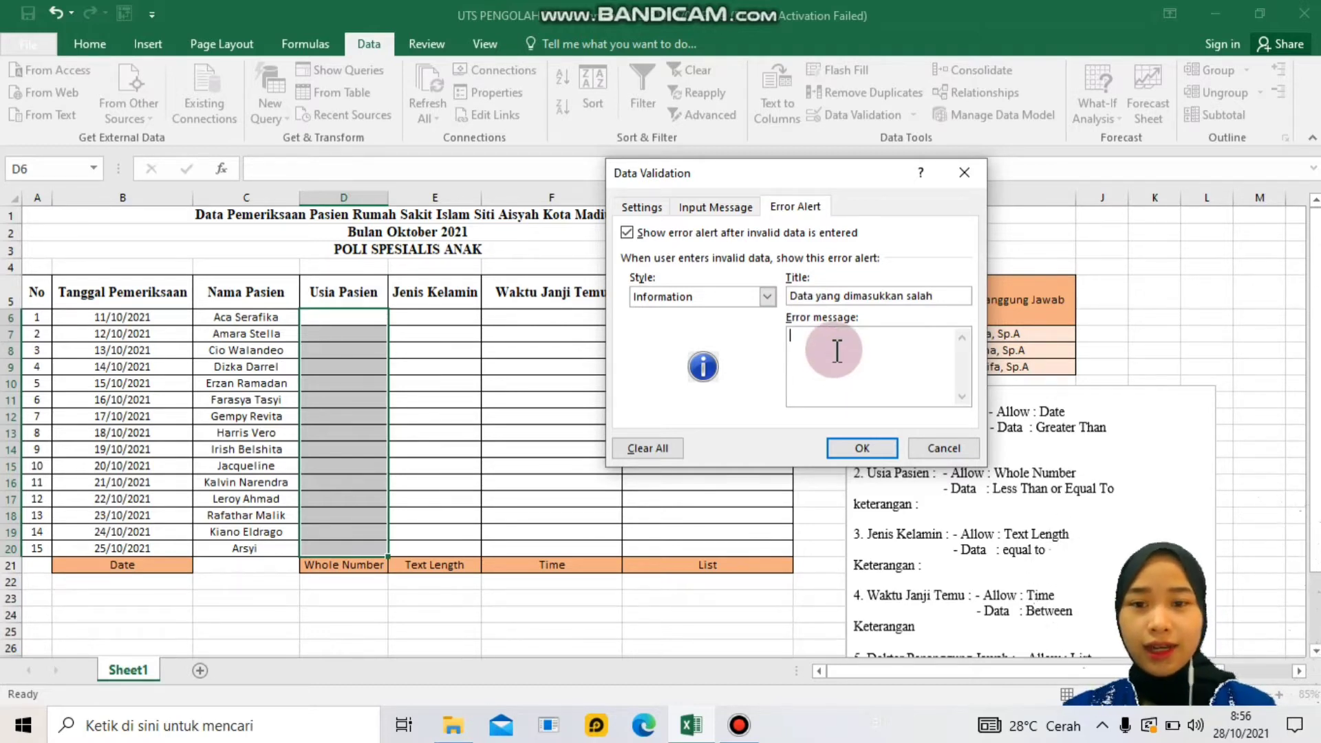
text(Data)
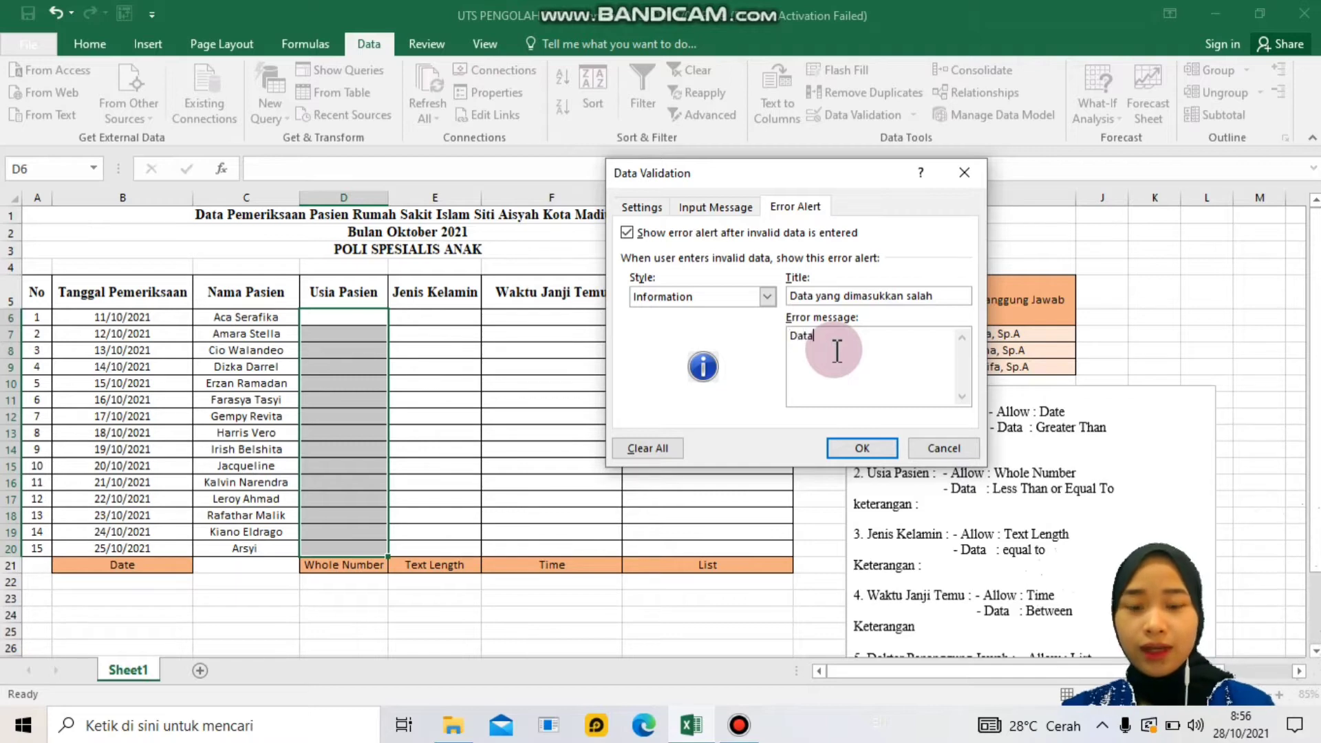
text( yang dimas)
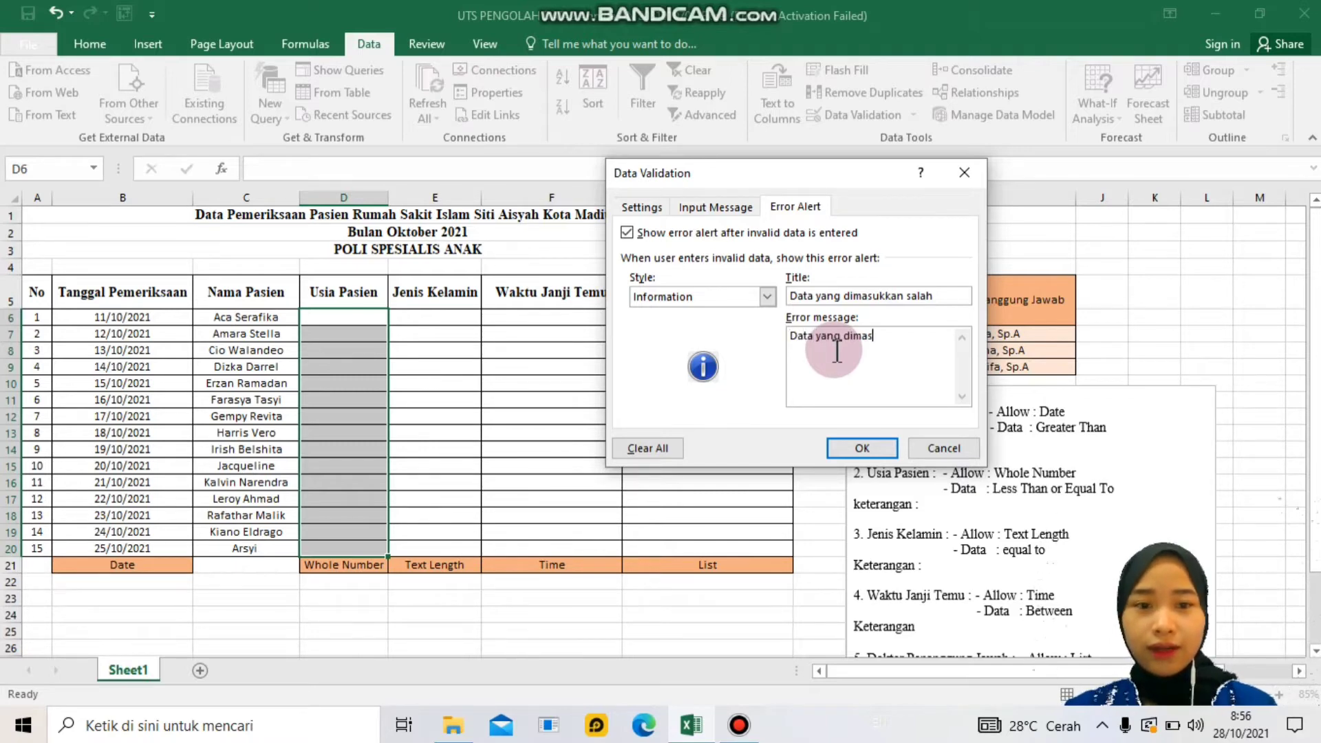
text(ukkan )
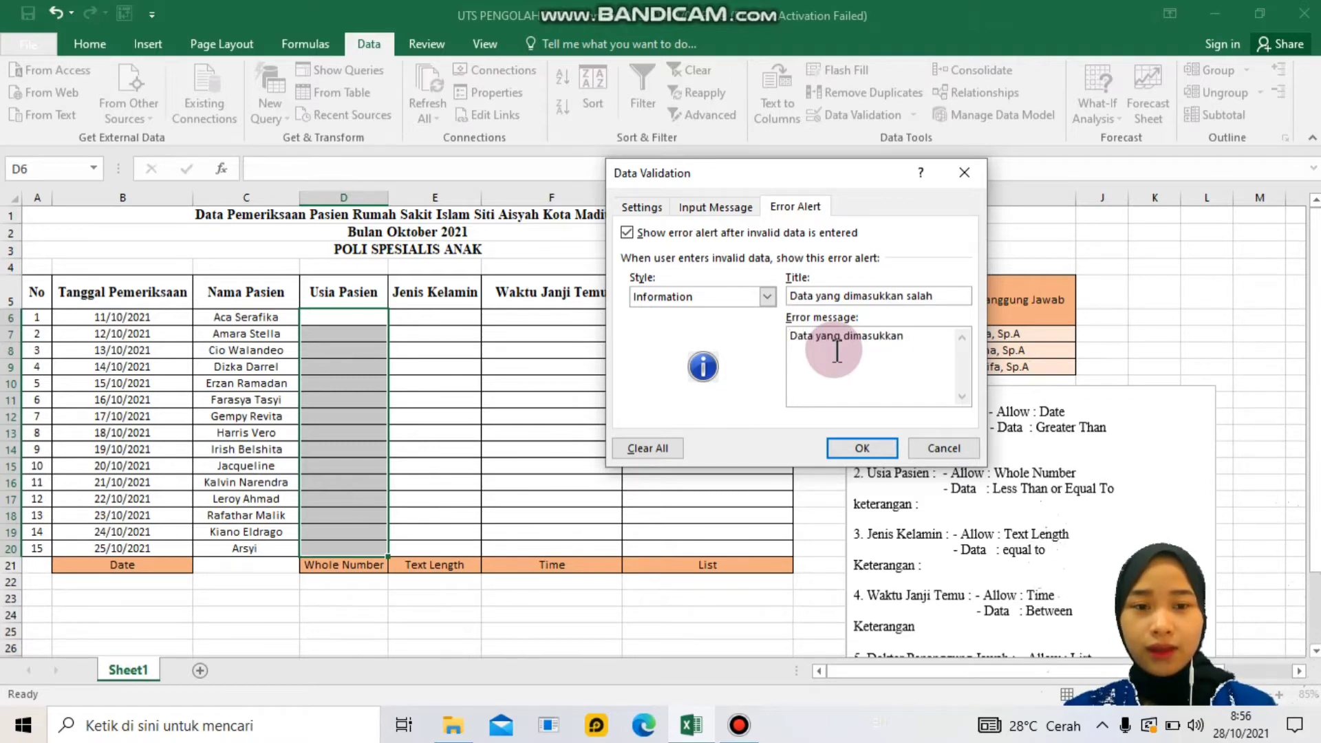
text(k)
key(BackSpace)
text(lebih dari)
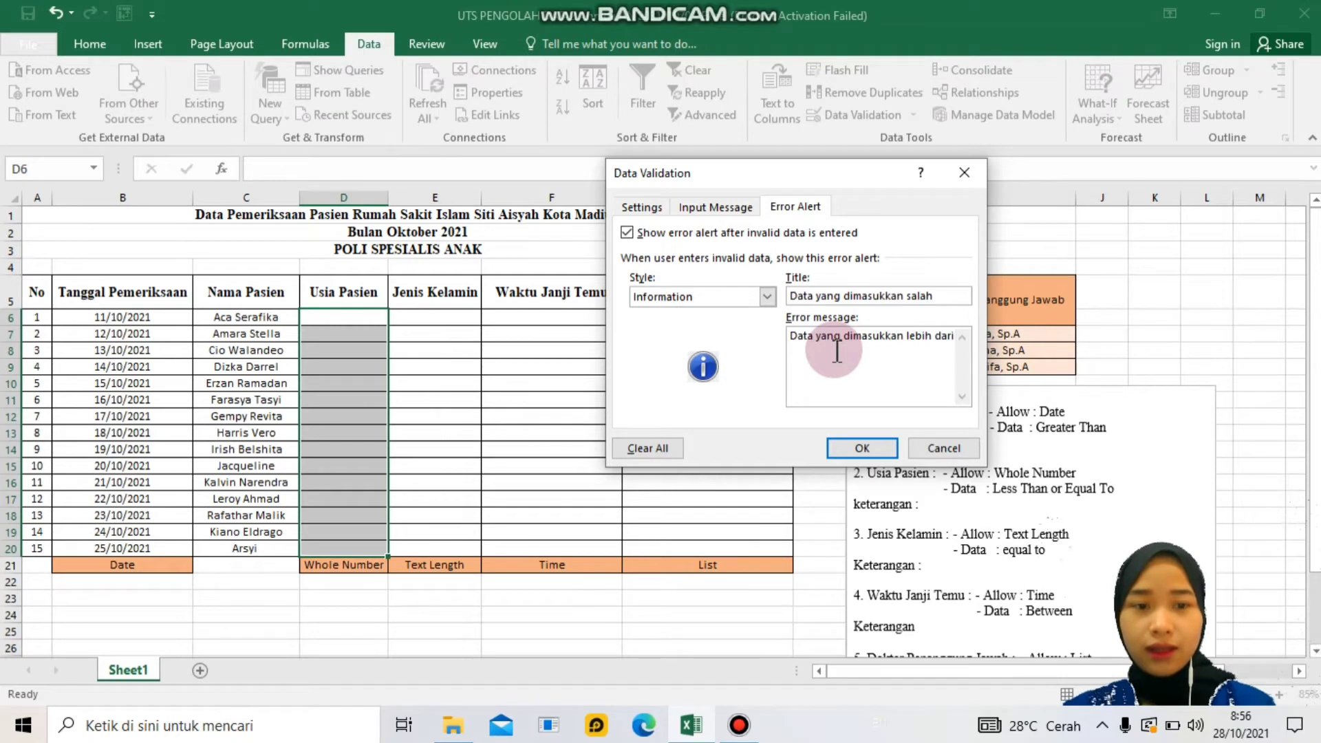
text( usia 17 tahun)
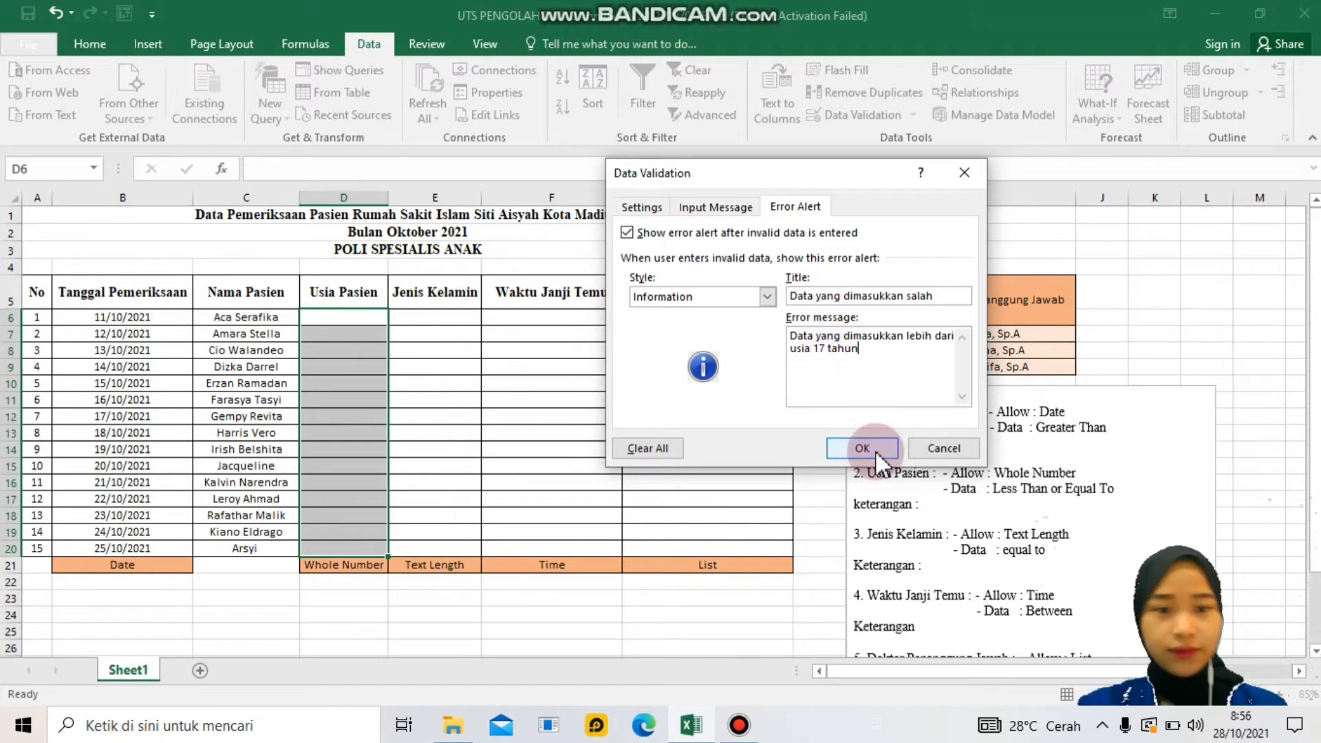
click(862, 448)
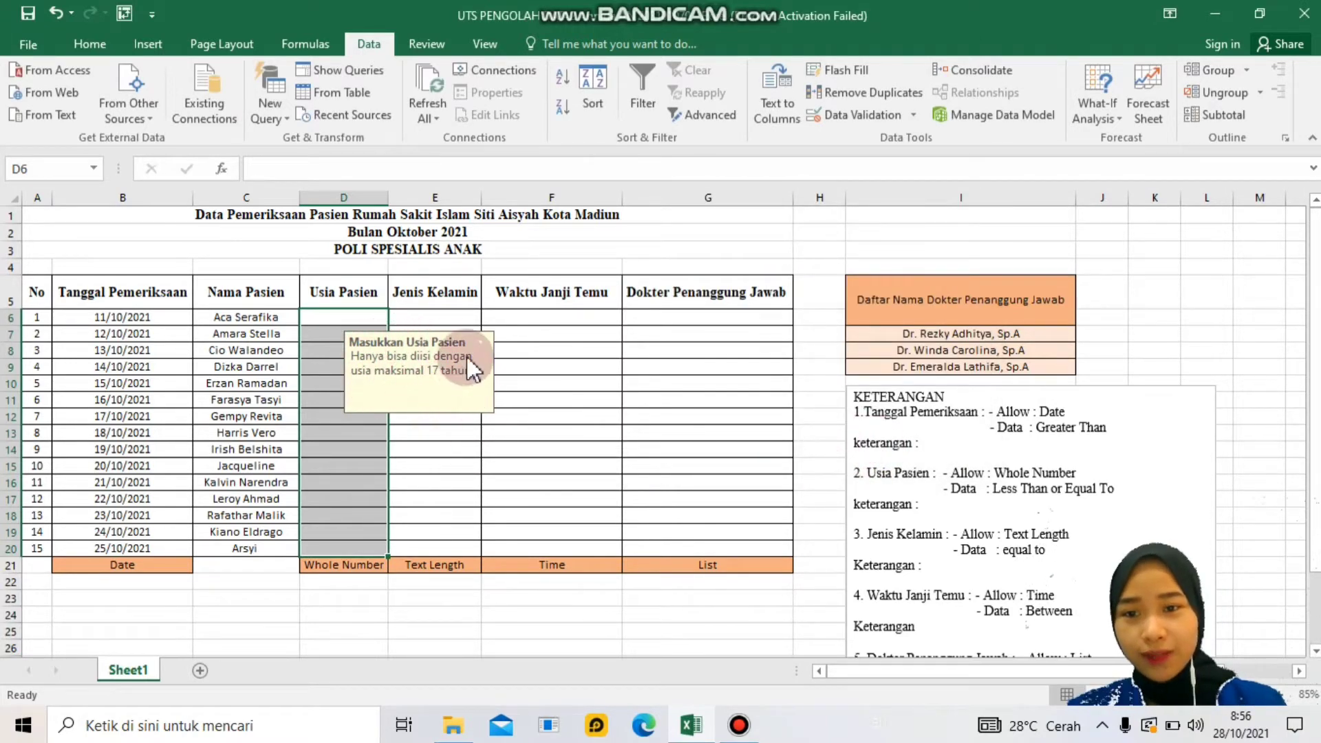
- Enter age 20 in D6 to confirm the validation alert rejects it, then cancel
click(347, 318)
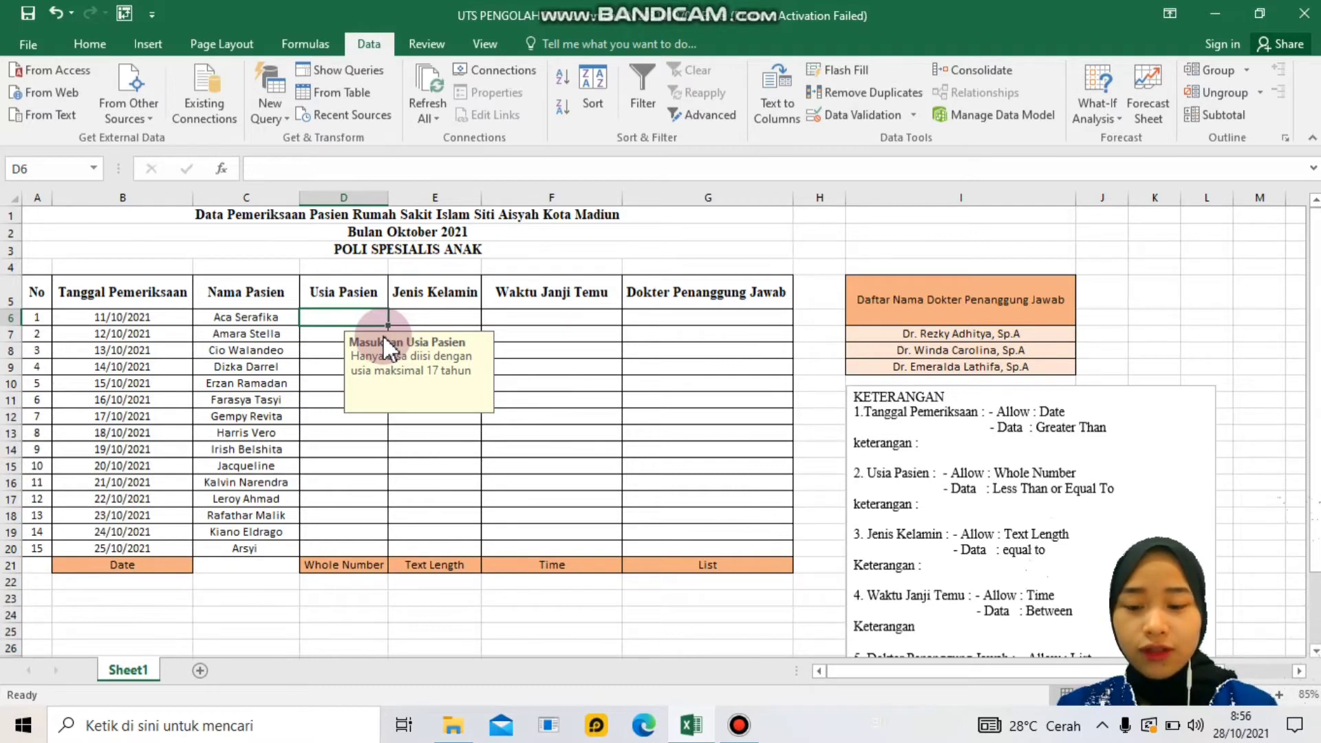
text(20)
key(Return)
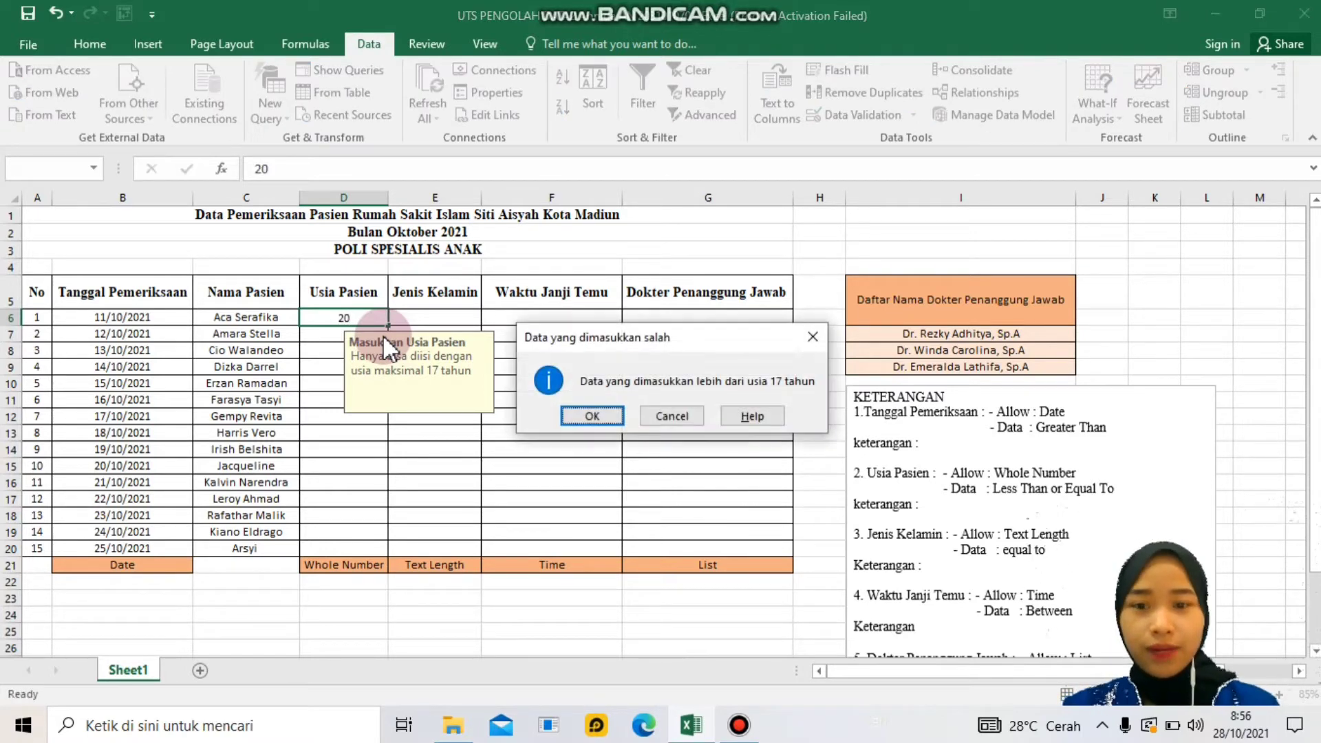
click(691, 414)
- Enter ages 17, 2, 5, 3, 8, 9 and 10 in D6:D12
text(17)
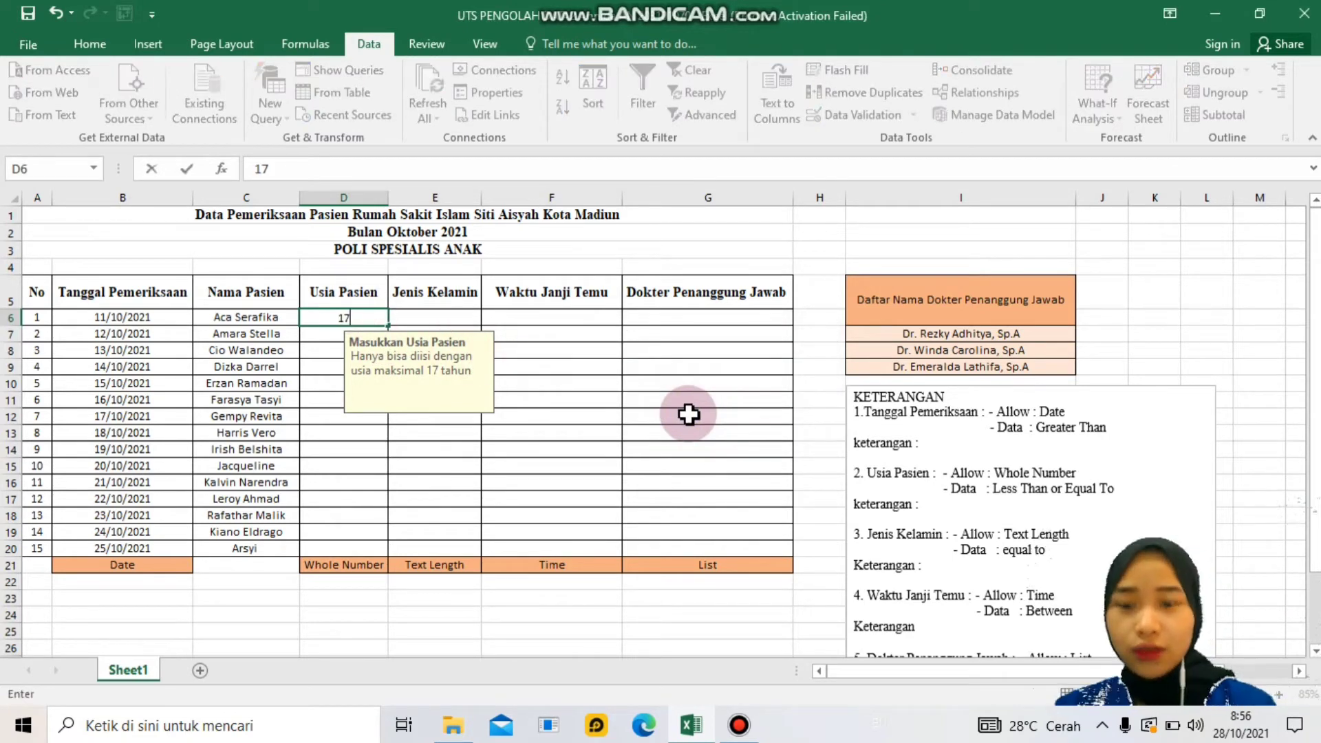
key(Return)
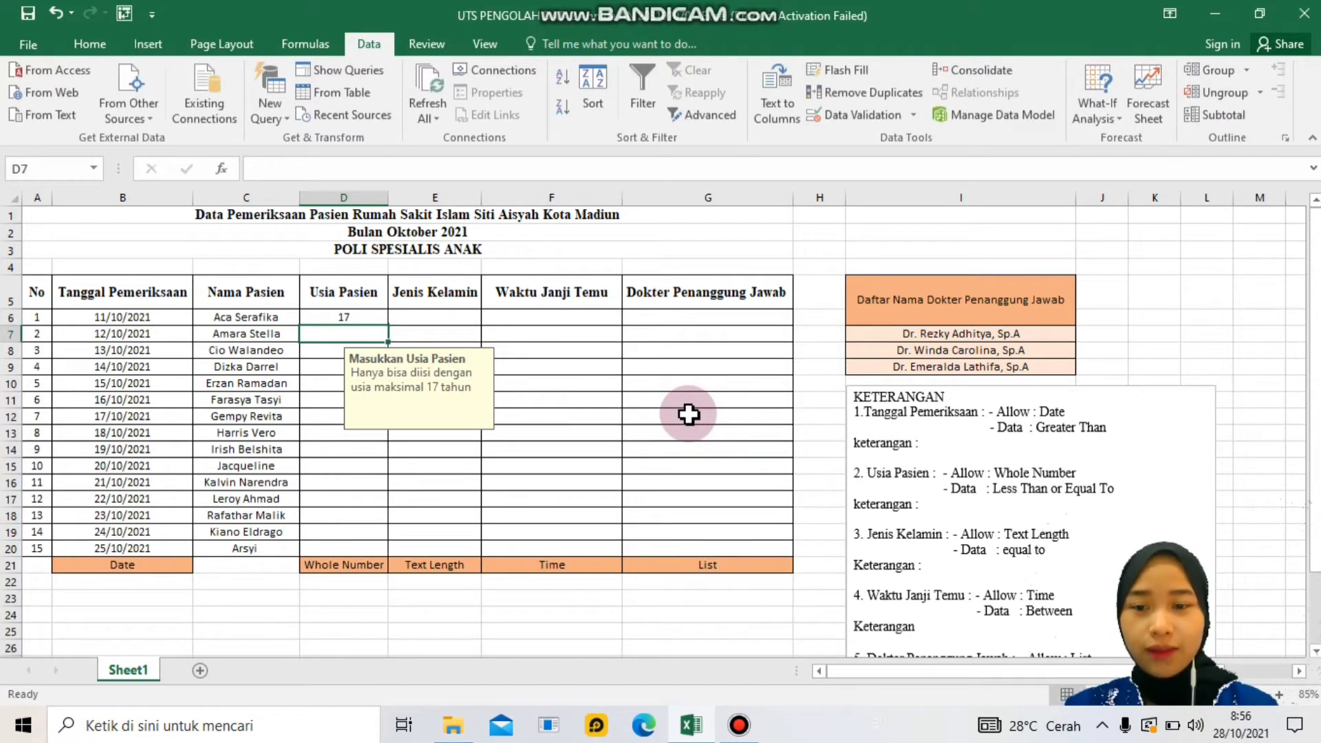
text(2)
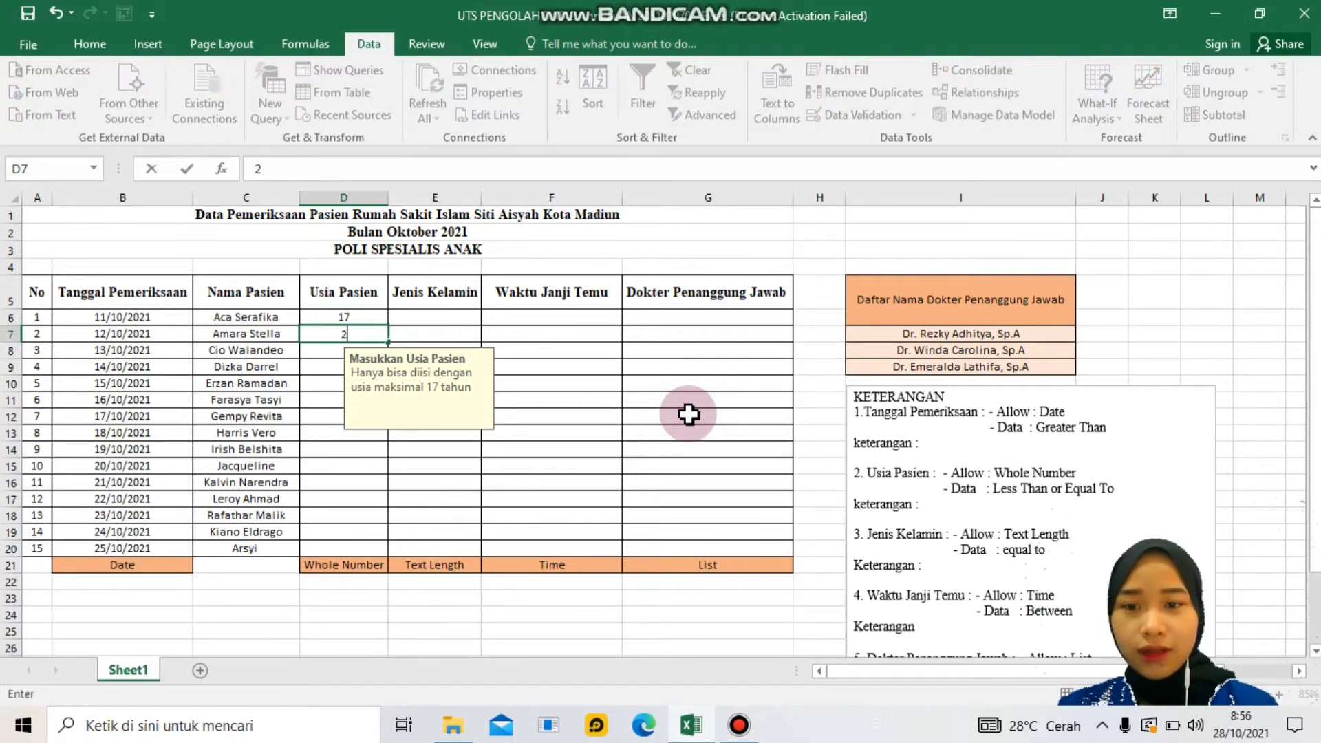
key(Return)
text(5)
key(Return)
text(3)
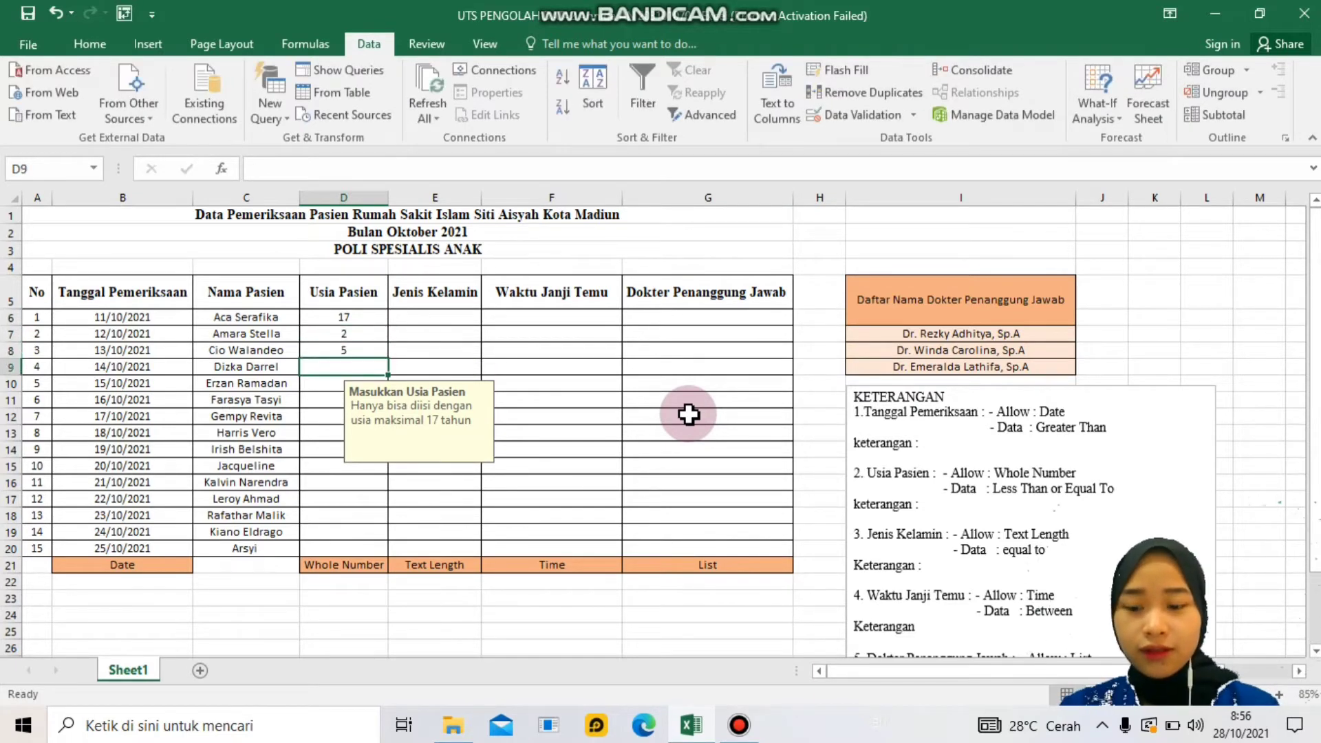
key(Return)
text(8)
key(Return)
text(9)
key(Return)
text(10)
key(Return)
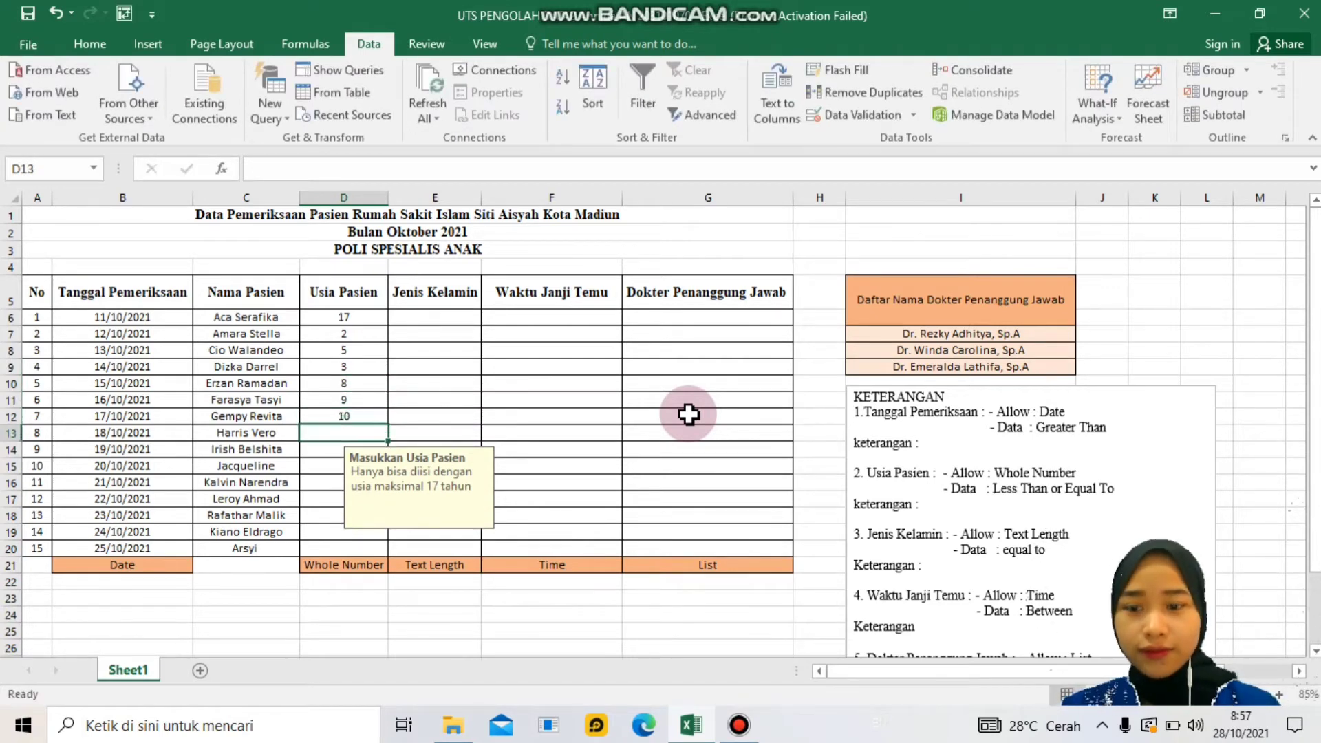
- Enter ages 11, 2, 1, 5, 8, 7, 9 and 2 in D13:D20
text(11)
key(Return)
text(2)
key(Return)
text(1)
key(Return)
text(5)
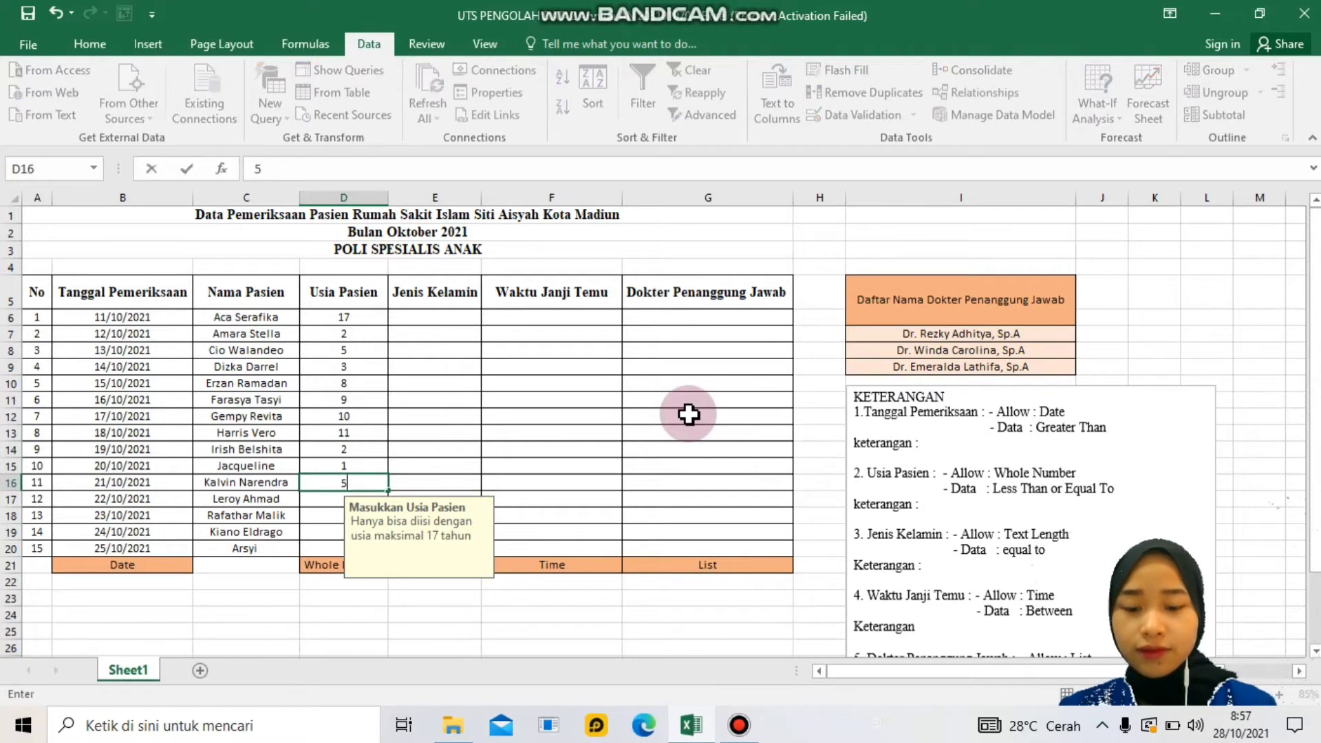
key(Return)
text(8)
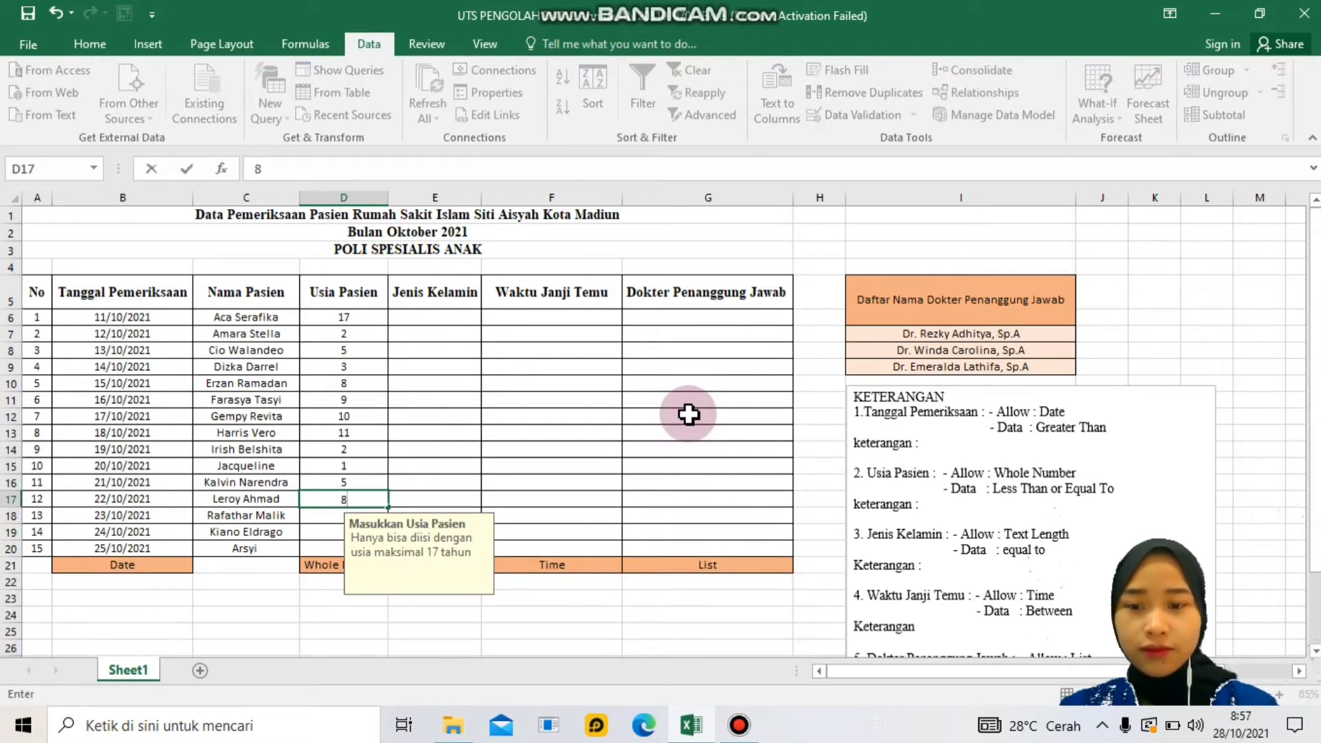
key(Return)
text(7)
key(Return)
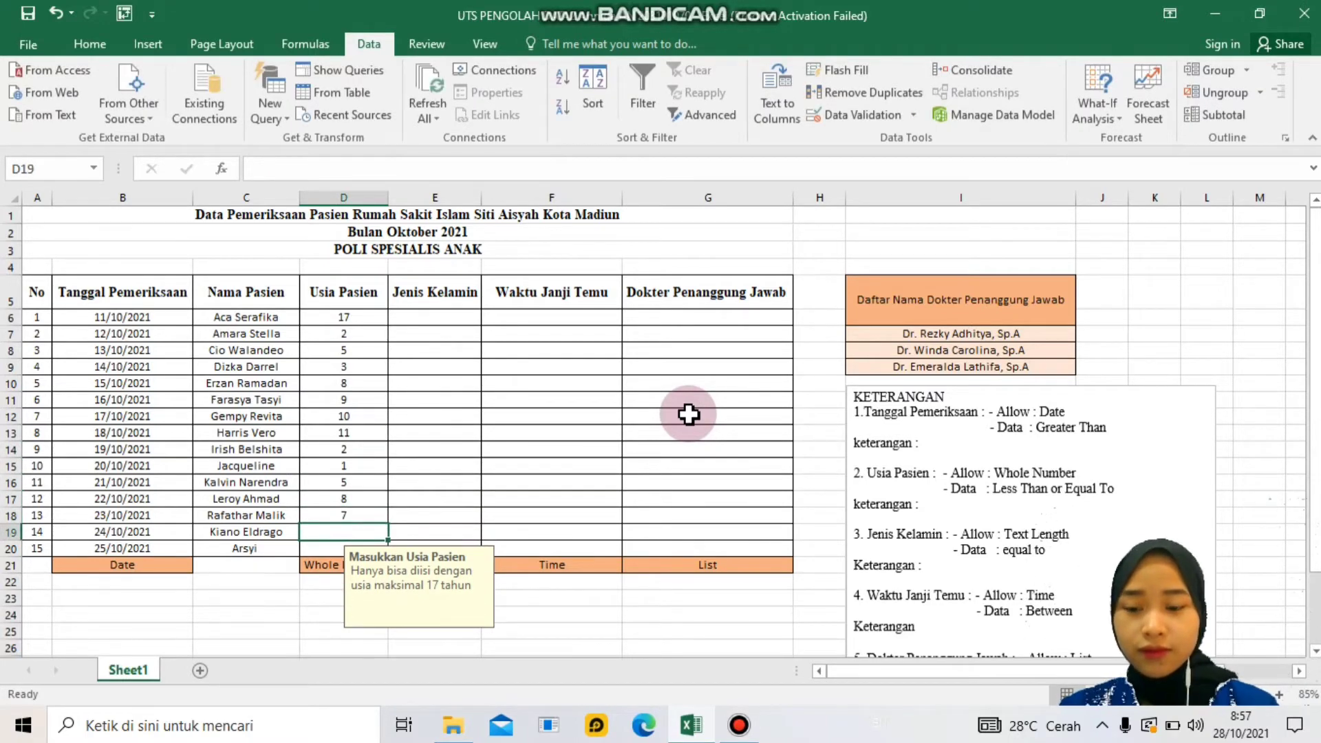
text(9)
key(Return)
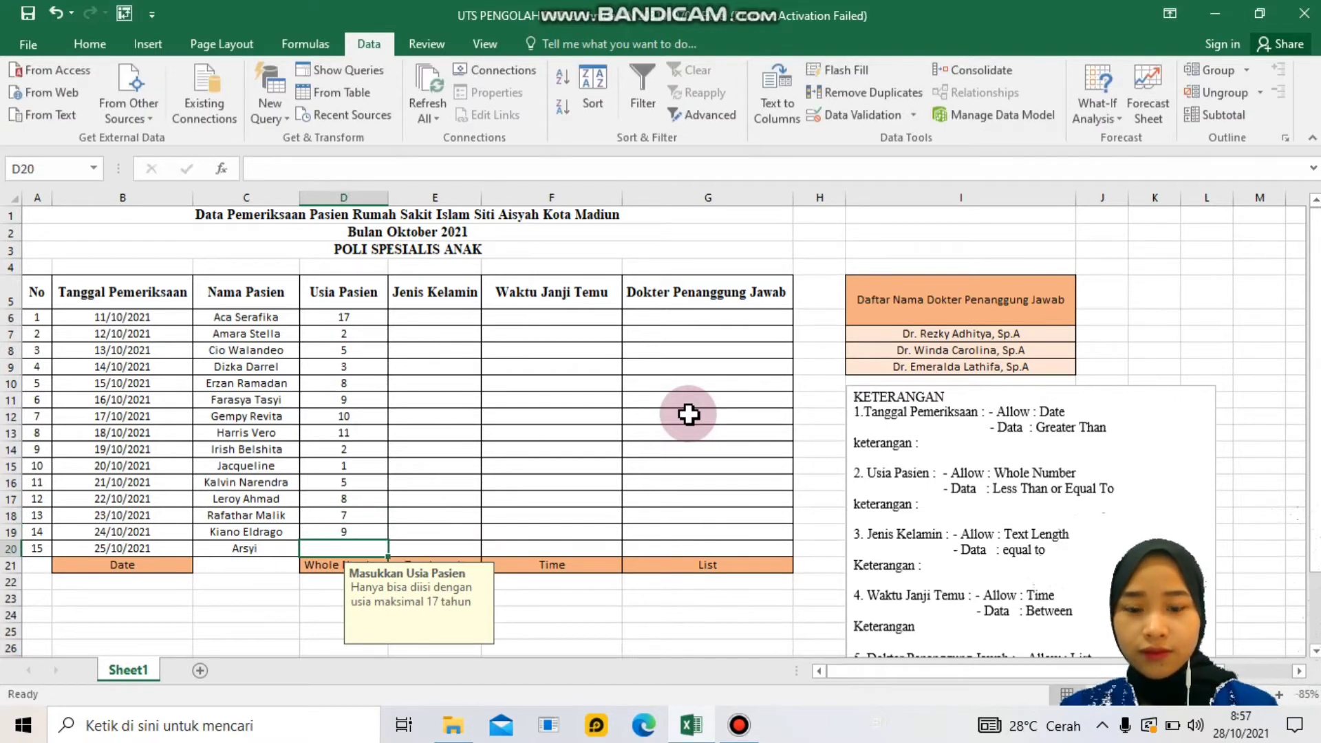
text(2)
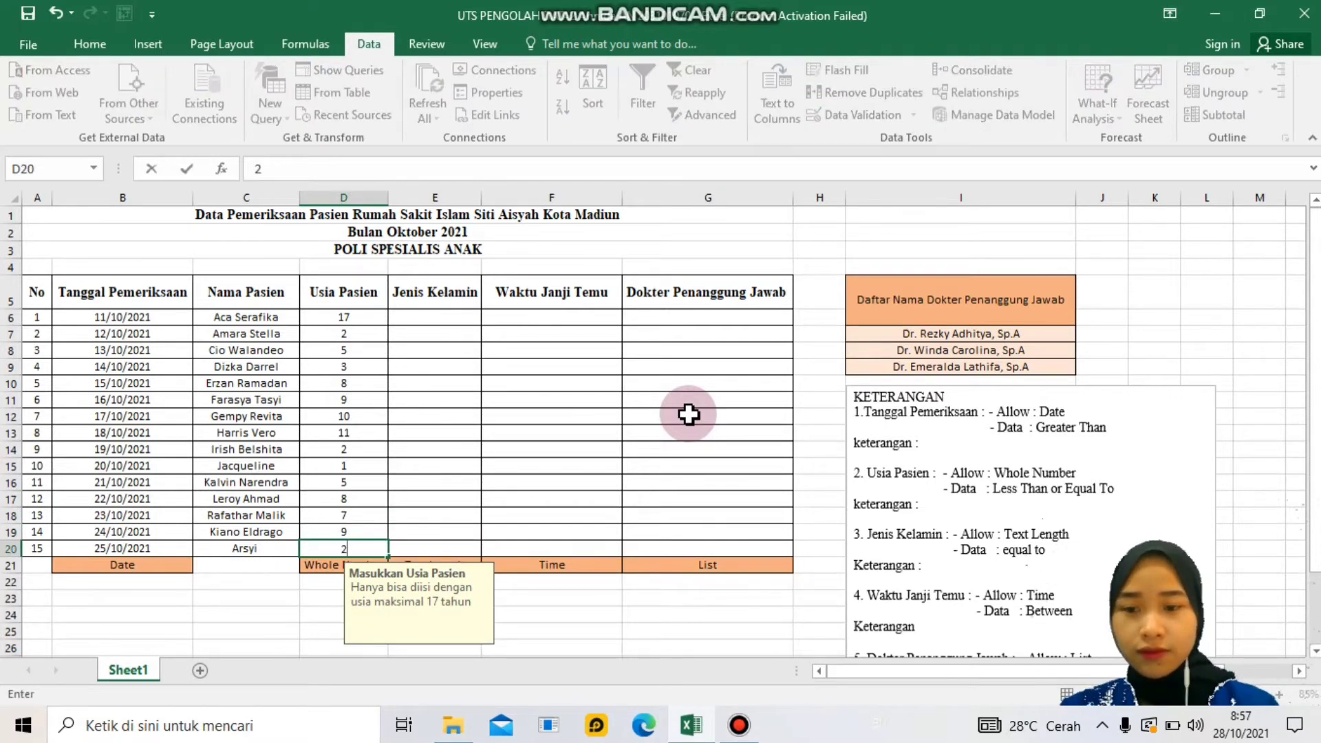
click(456, 301)
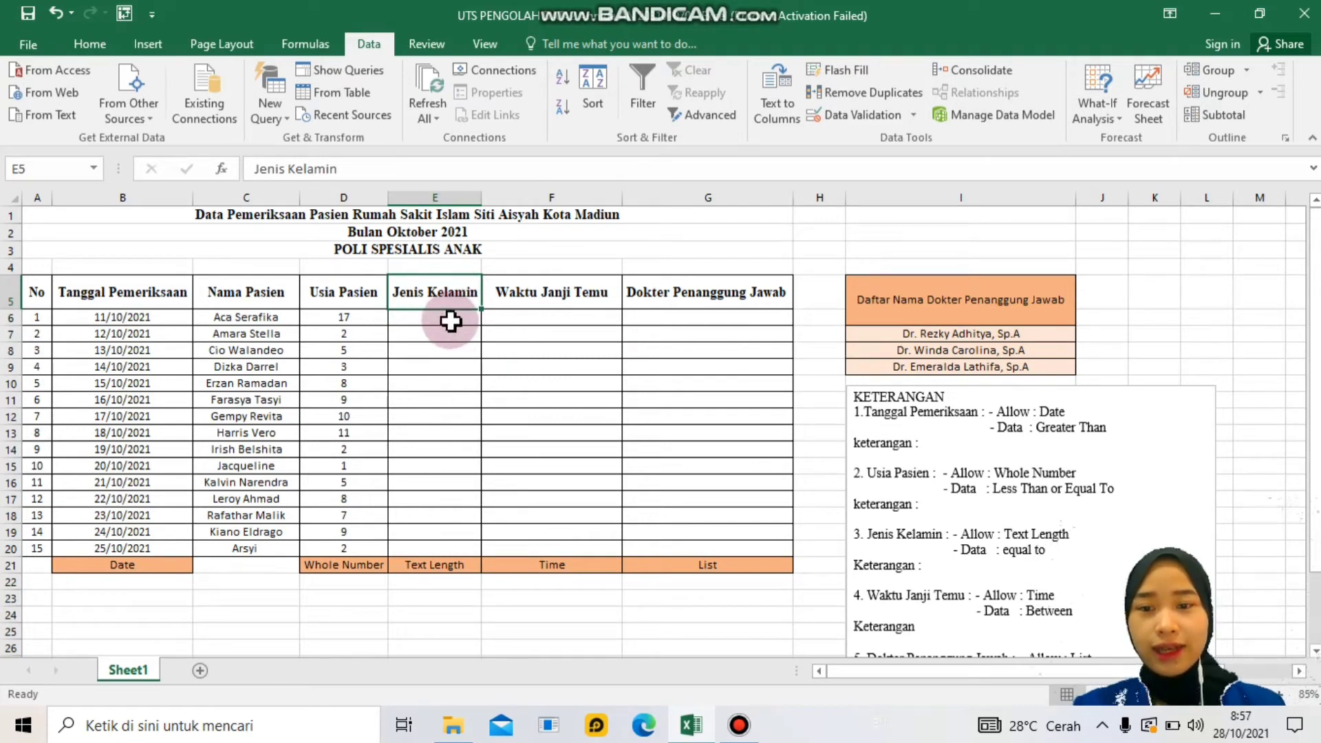
- Select the Jenis Kelamin cells E6:E20 and open Data Validation
click(450, 320)
drag(450, 320, 438, 548)
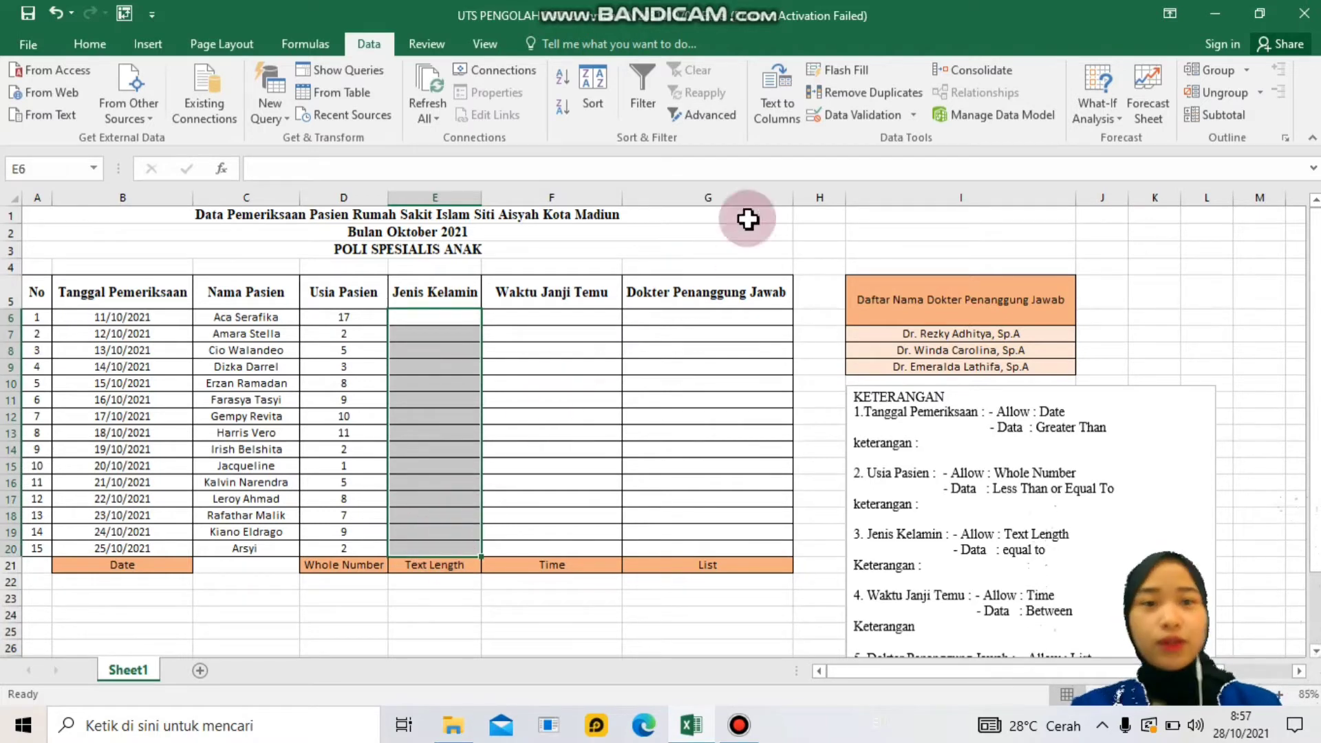
click(915, 121)
click(906, 141)
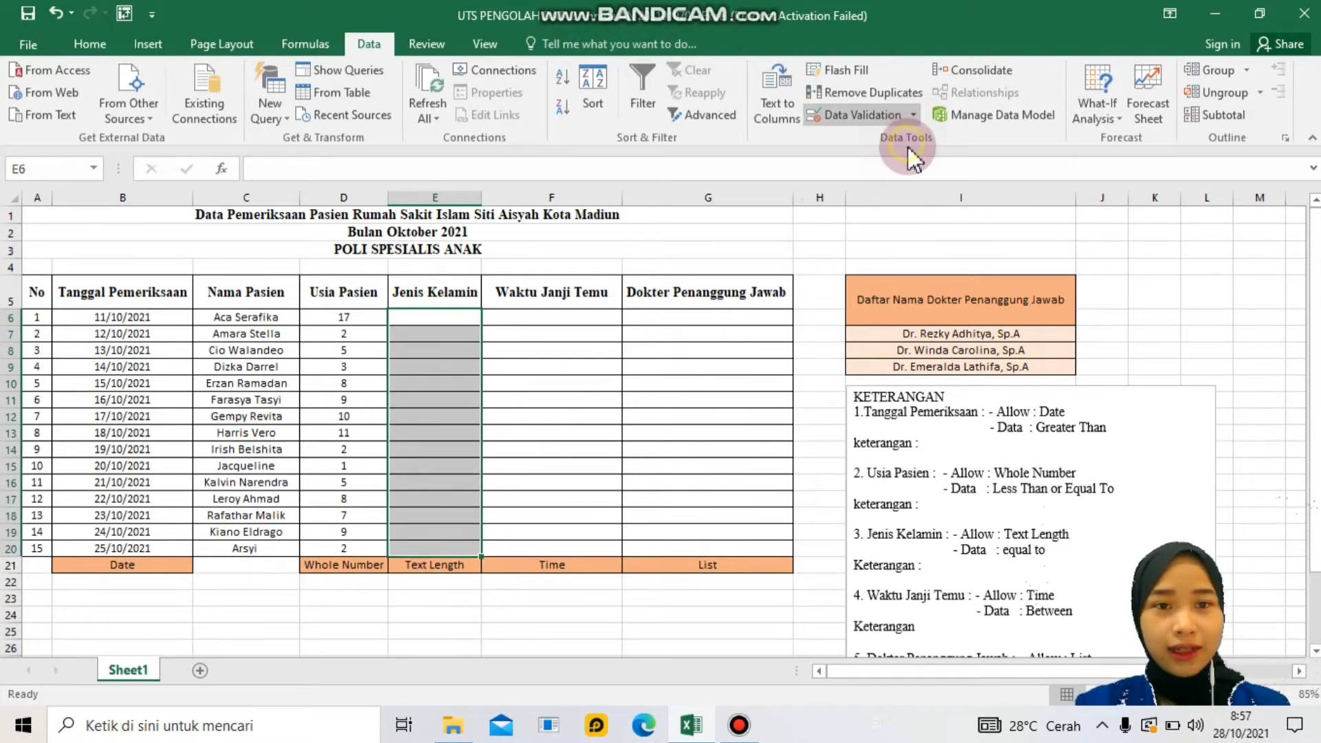
click(649, 199)
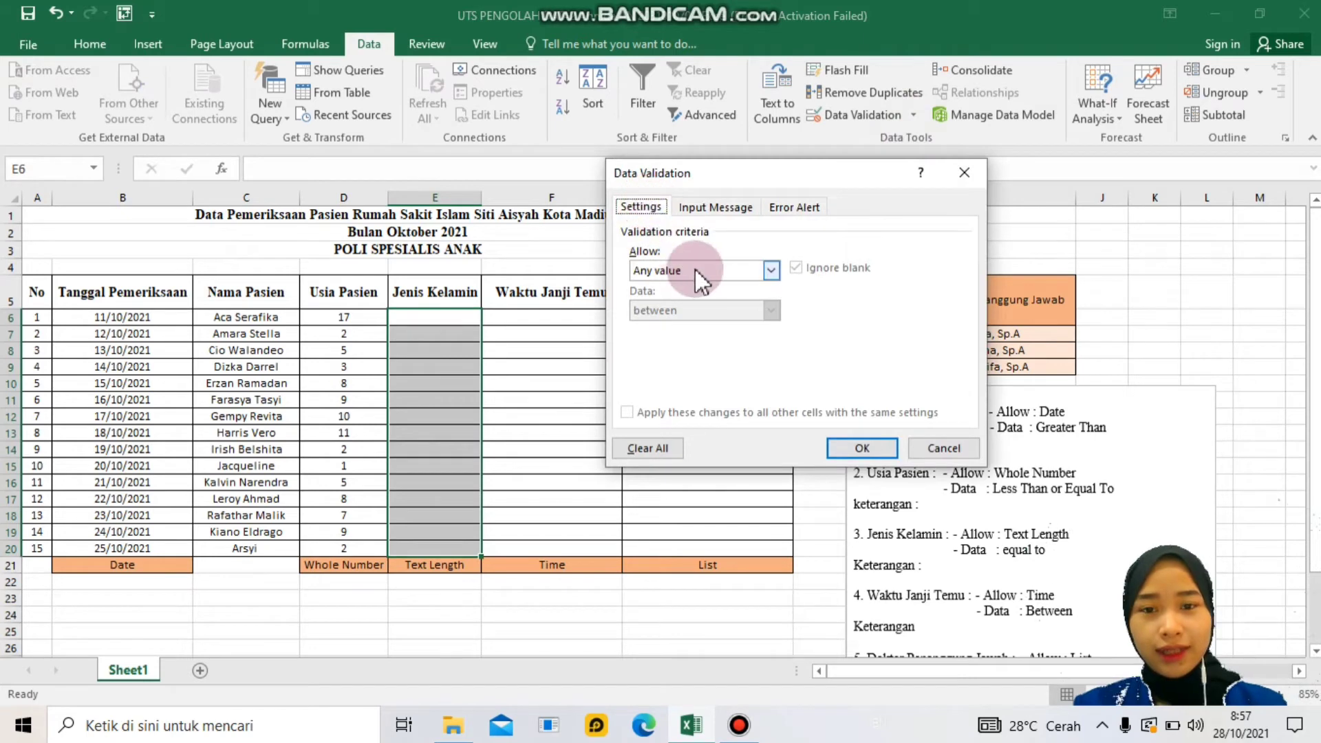
- Allow only text length less than or equal to 6
click(774, 271)
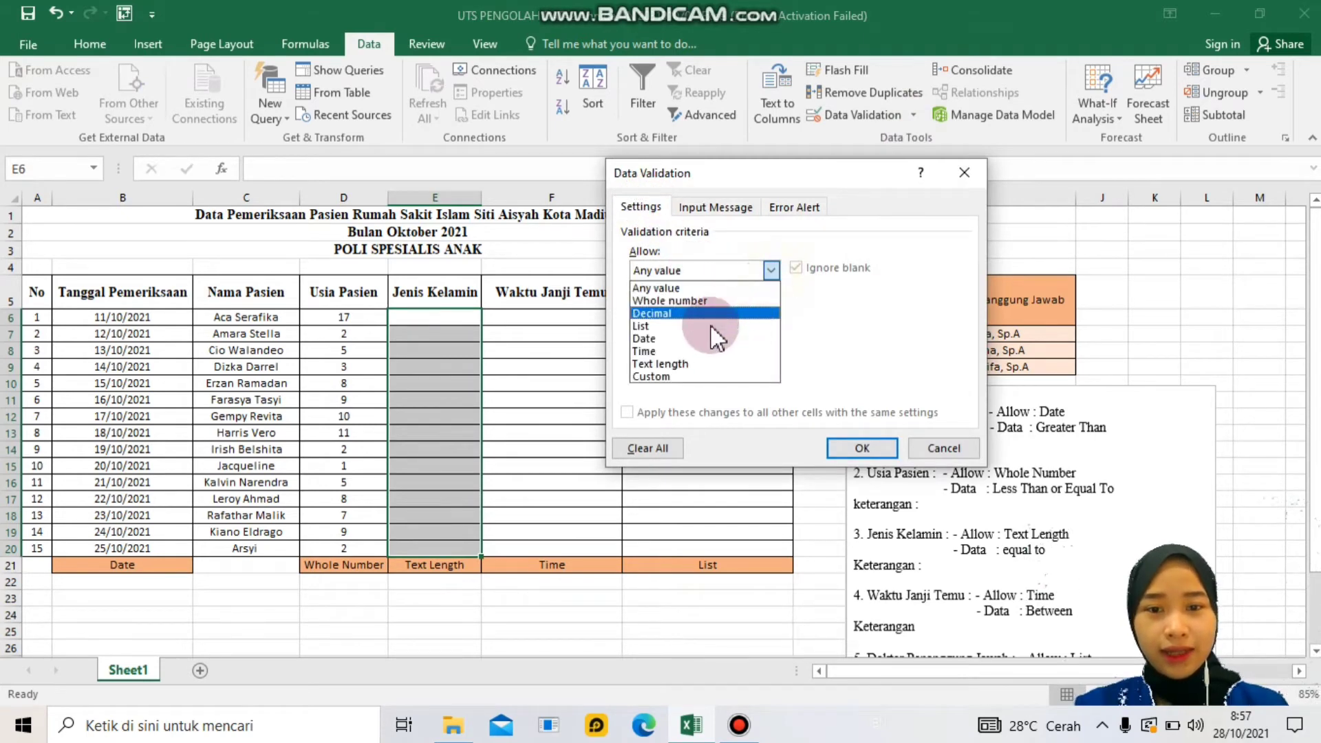
click(688, 363)
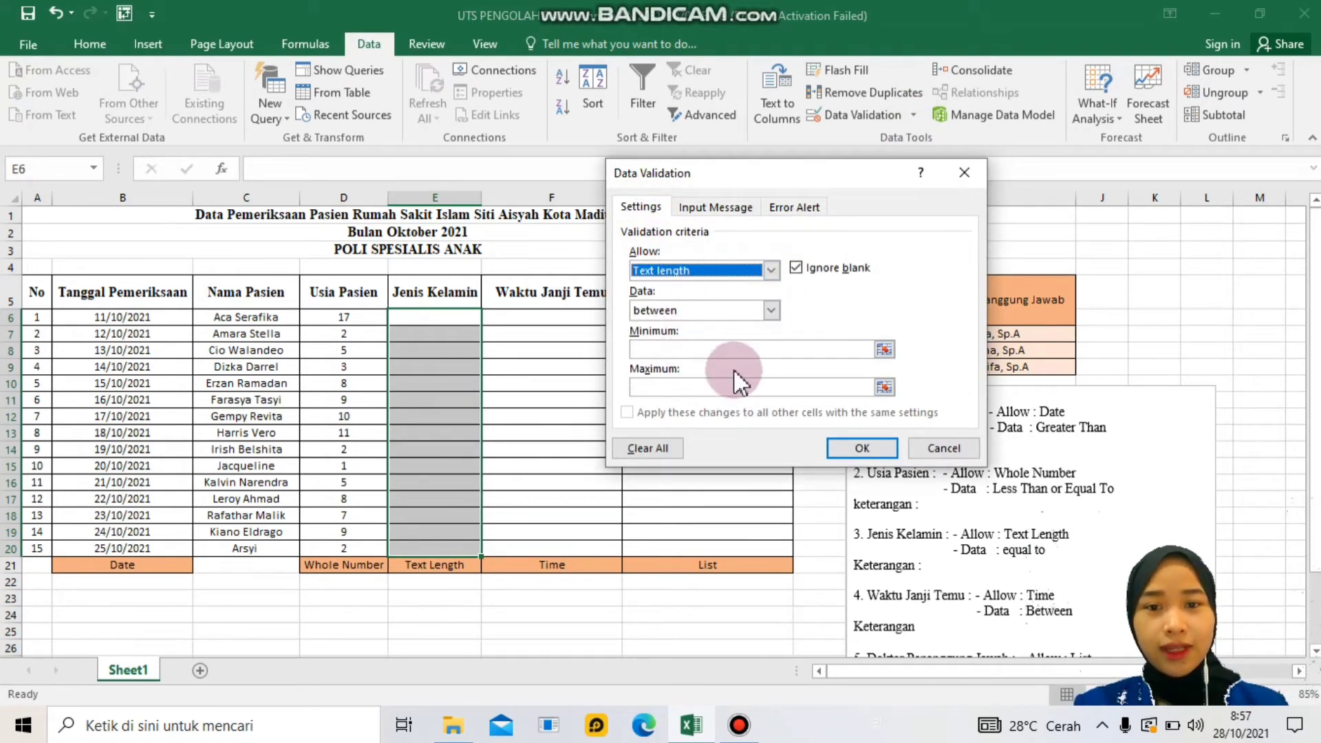
click(772, 310)
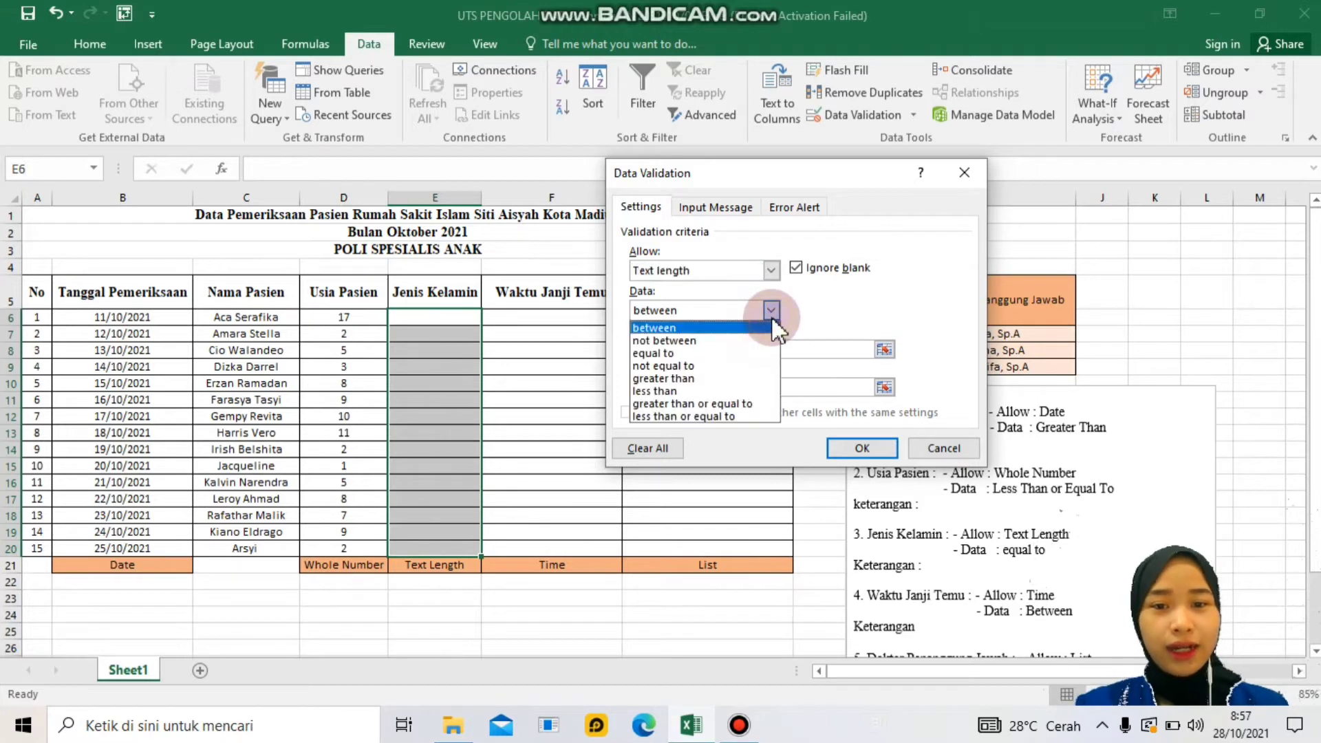
click(739, 354)
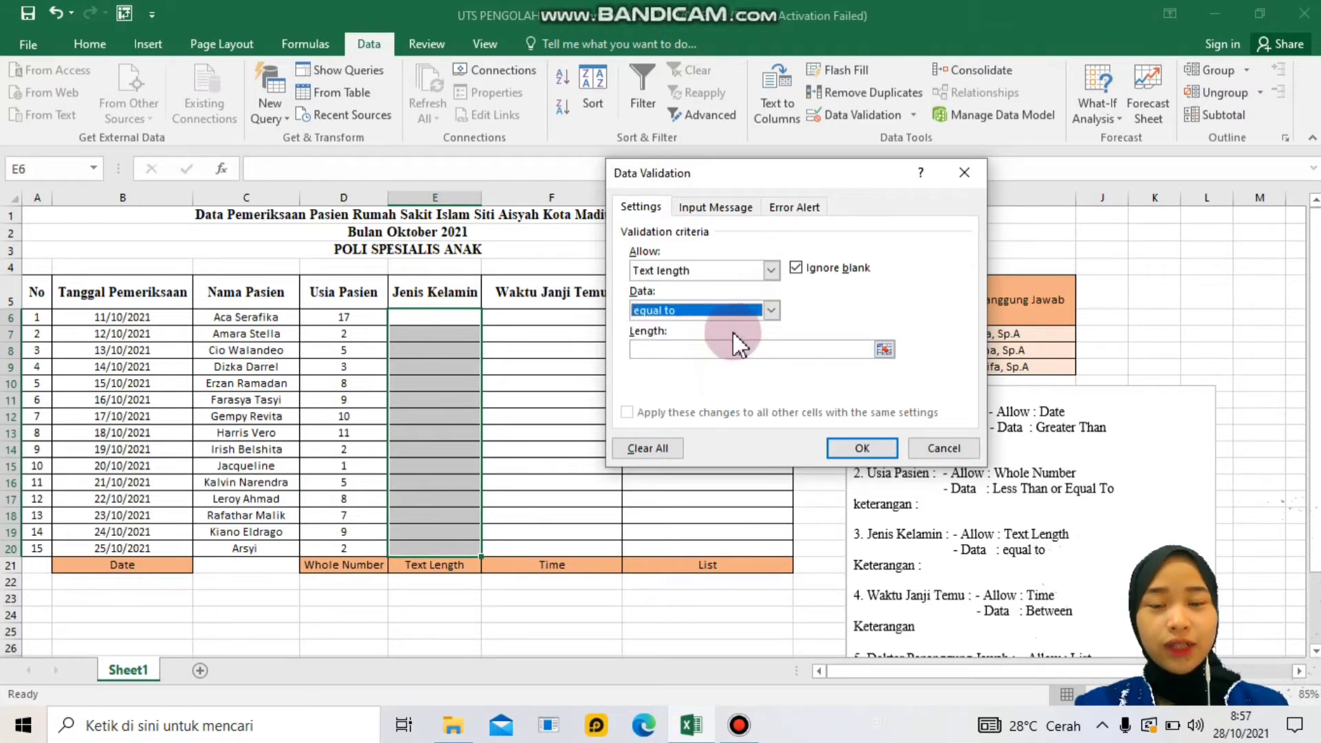
click(669, 352)
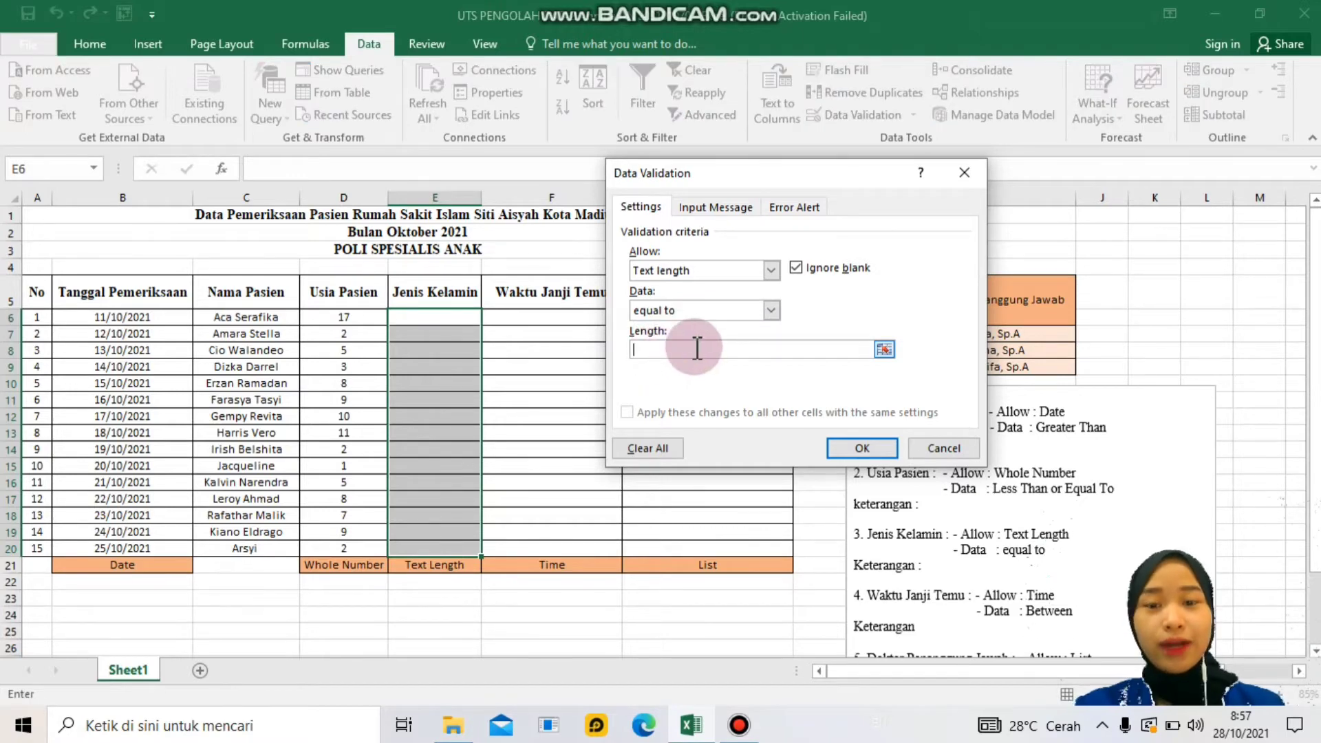
text(6)
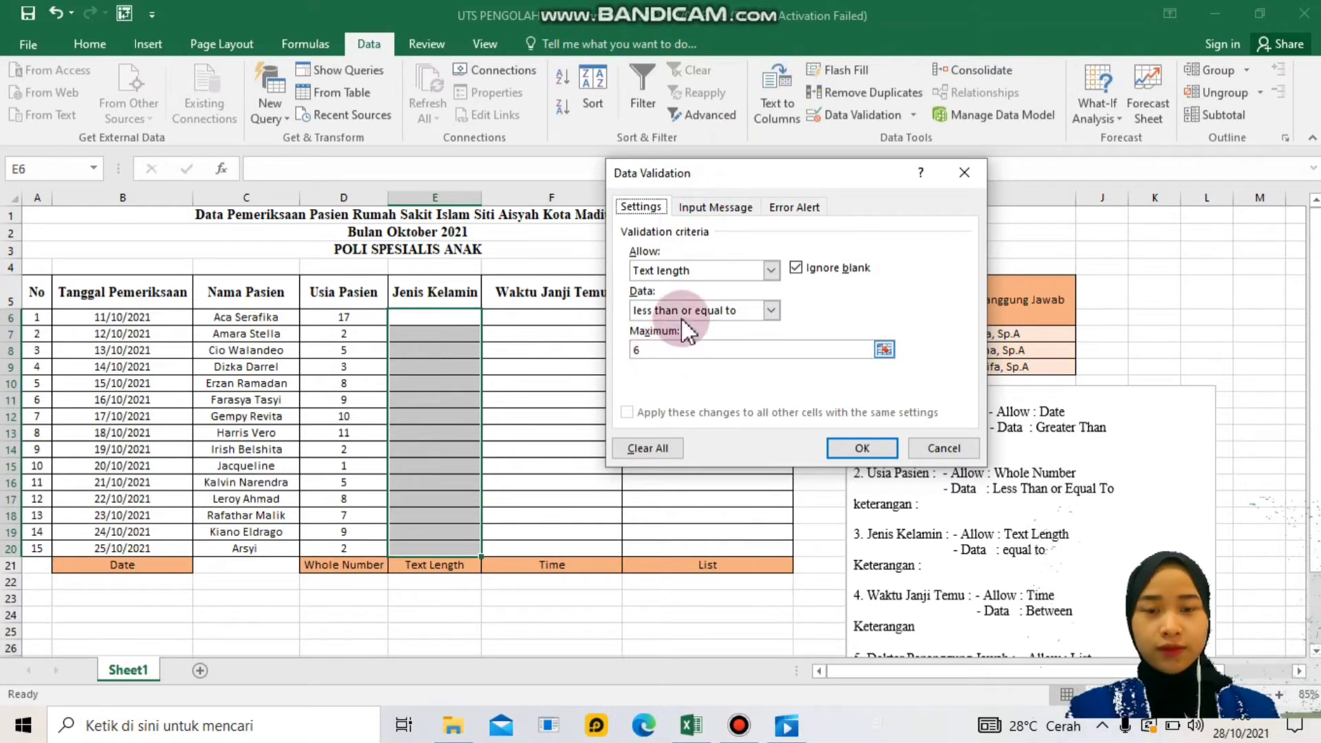
click(721, 210)
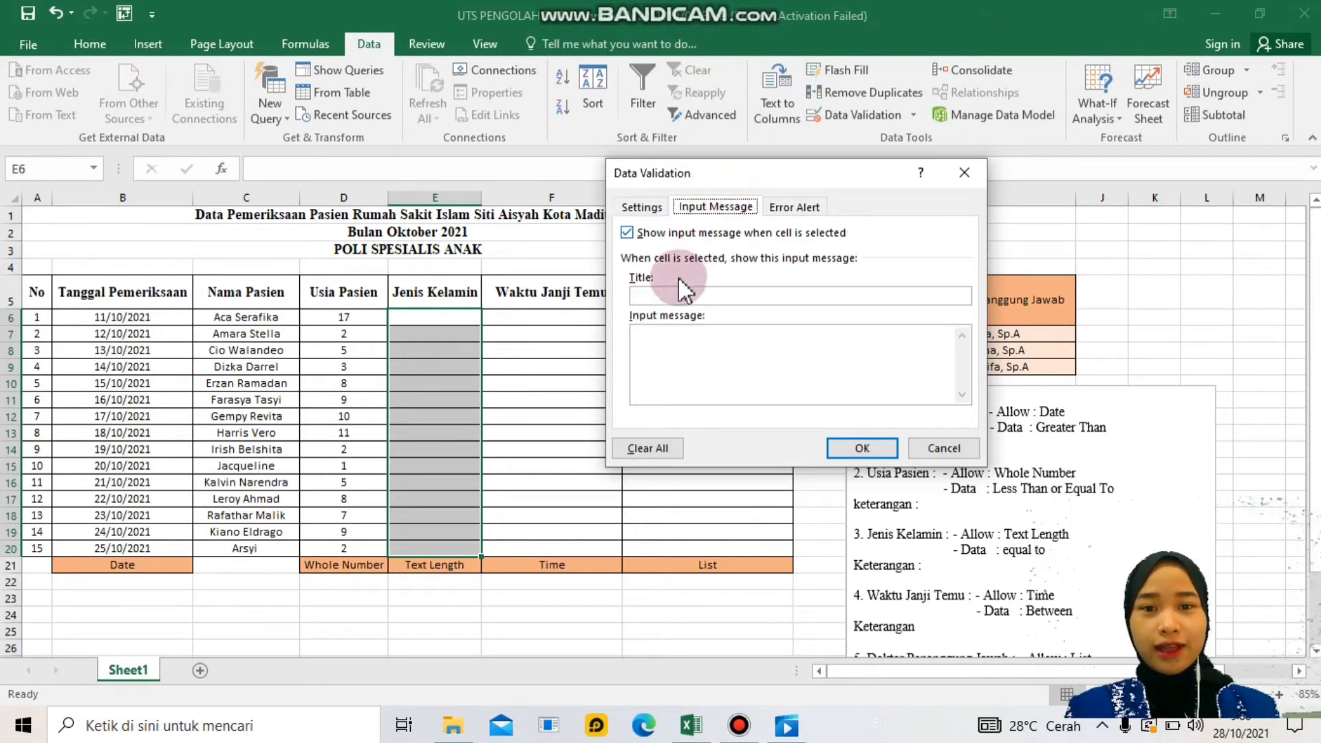
- Enter the input message title 'Masukkan Jenis Kelamin' and message 'Hanya bisa diisi dengan maksimal 6 karakter'
click(666, 295)
text(Masukkan Jenis Kelamin)
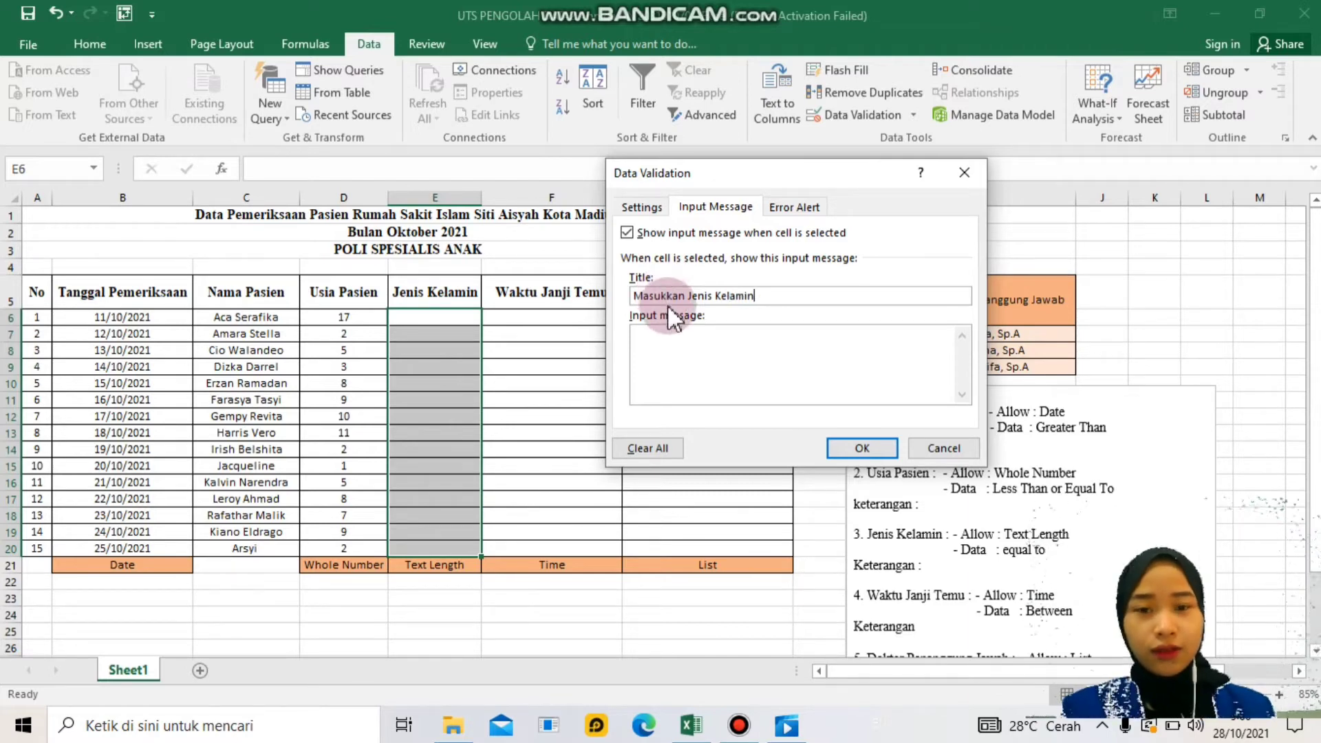
click(653, 348)
text(Hanya bisa diisi dengan maksimal)
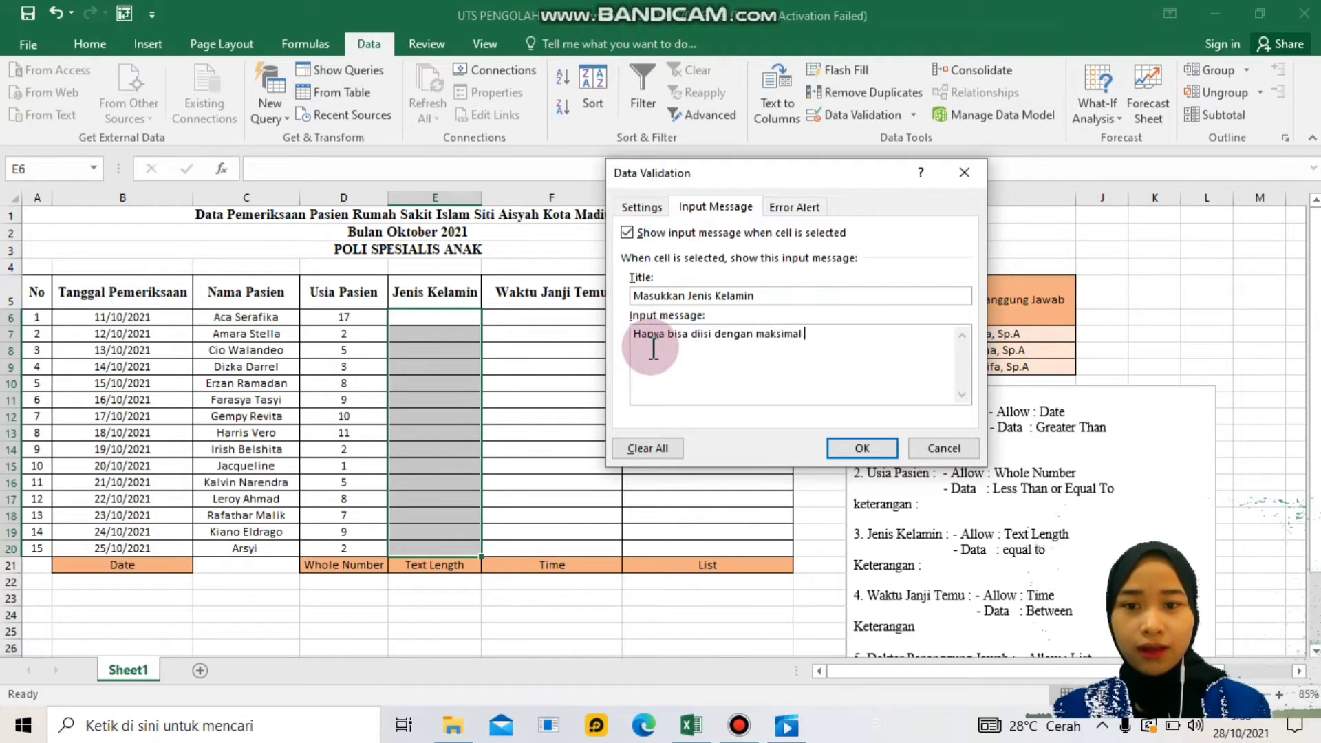
text( 6 karakter)
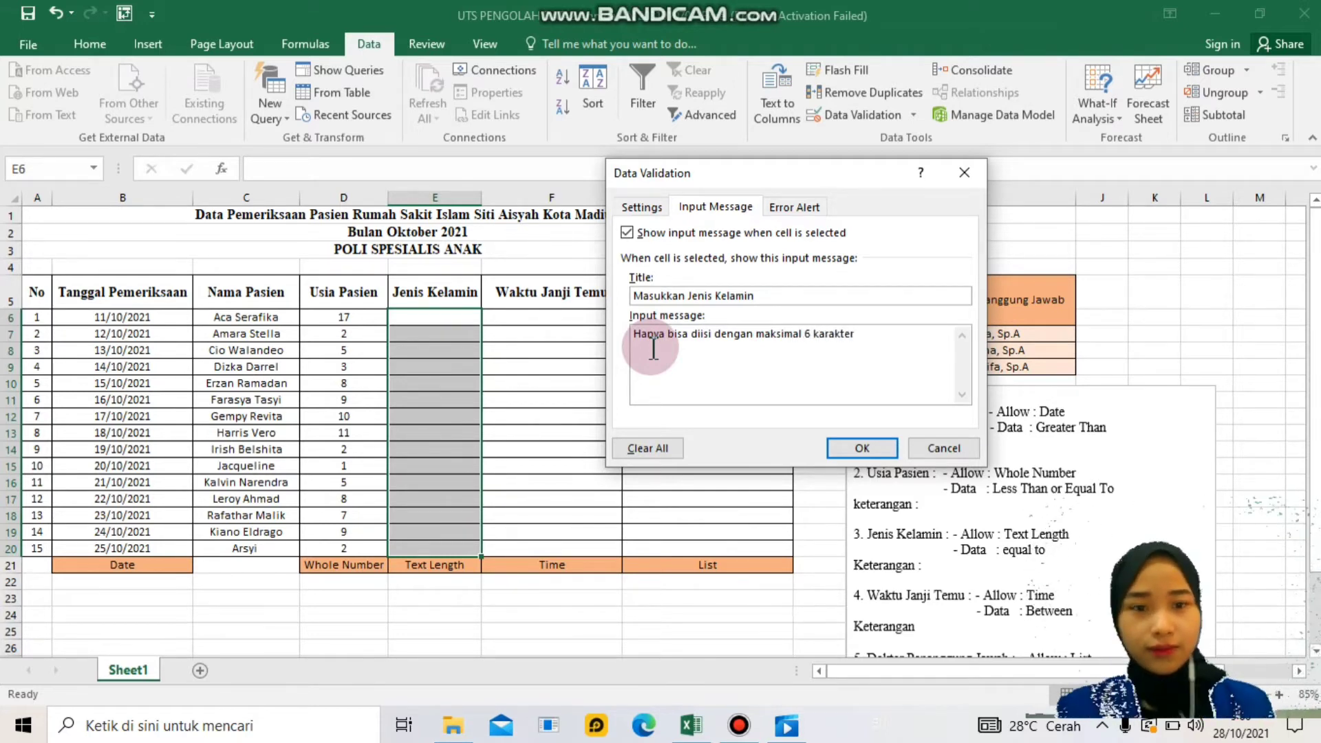
- Set an Information alert 'Data yang dimasukkan salah' with message 'Data yang dimasukkan tidak berjumlah 6 karakter', then apply
click(799, 207)
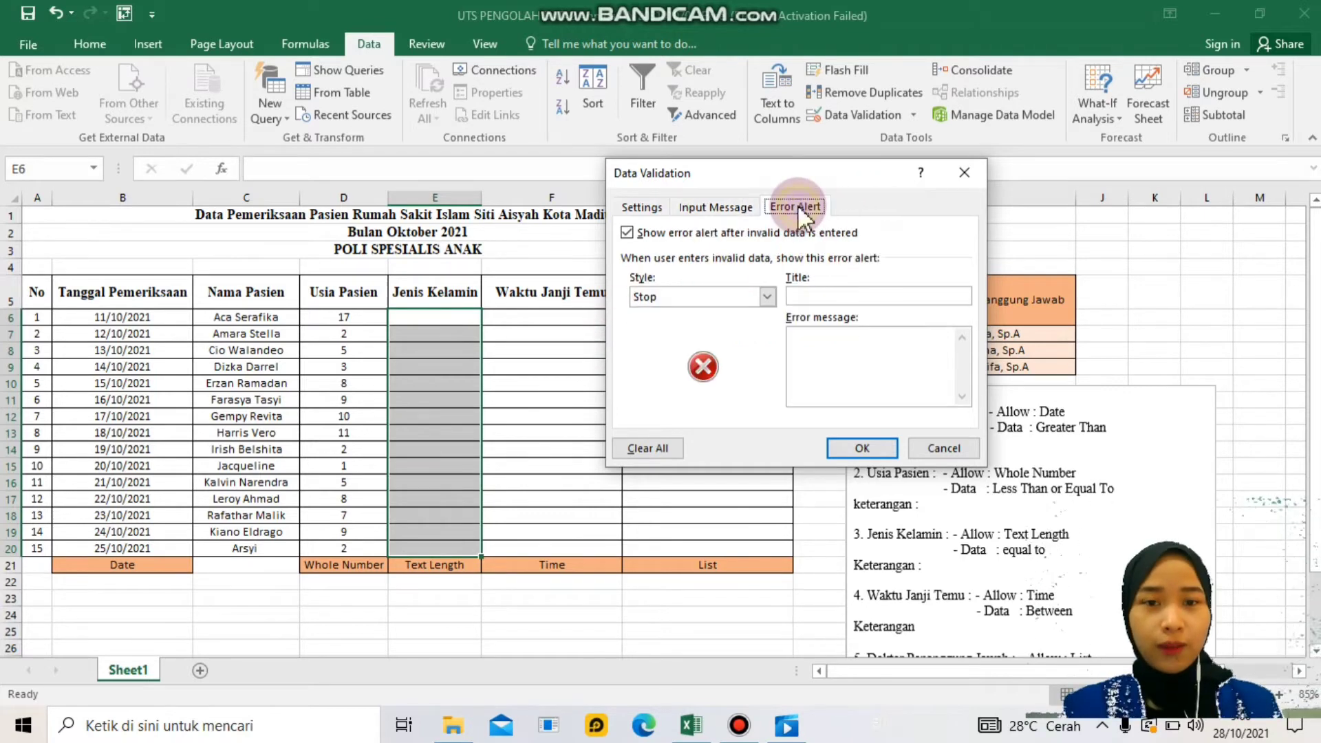
click(765, 296)
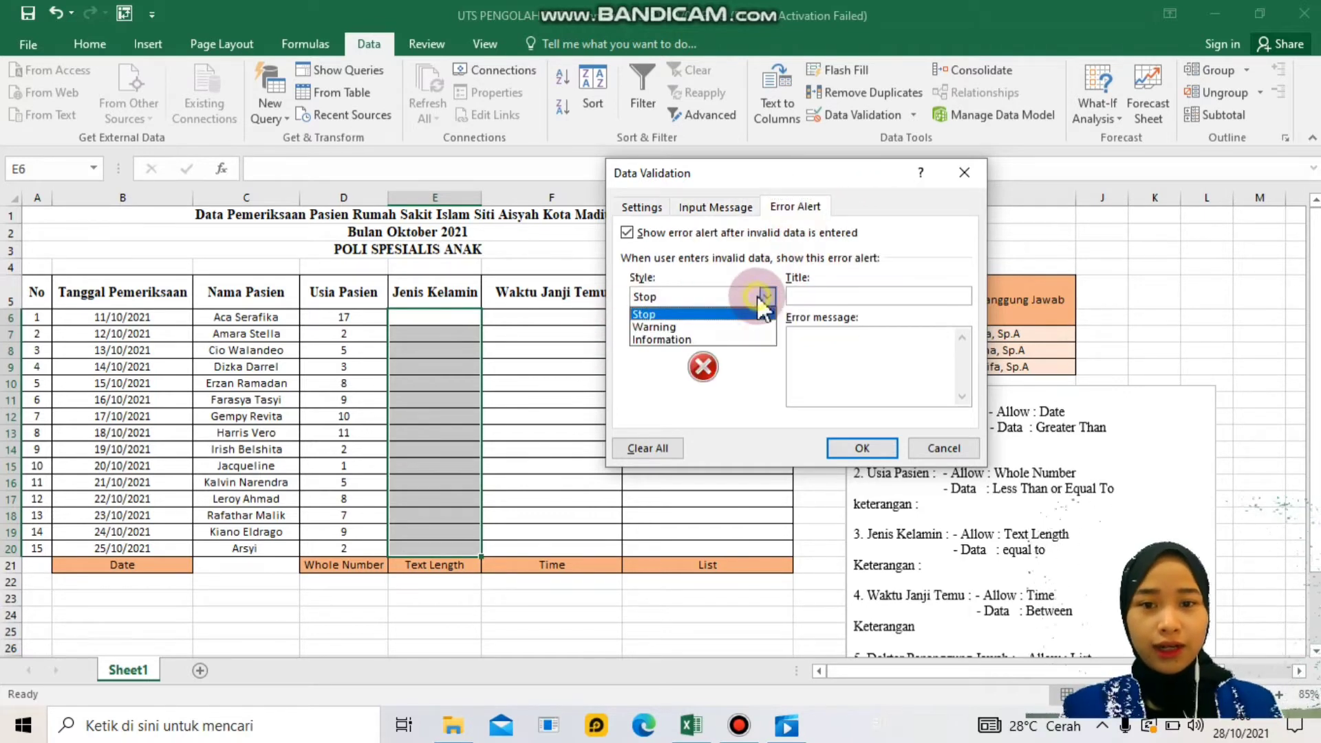
click(748, 340)
click(832, 297)
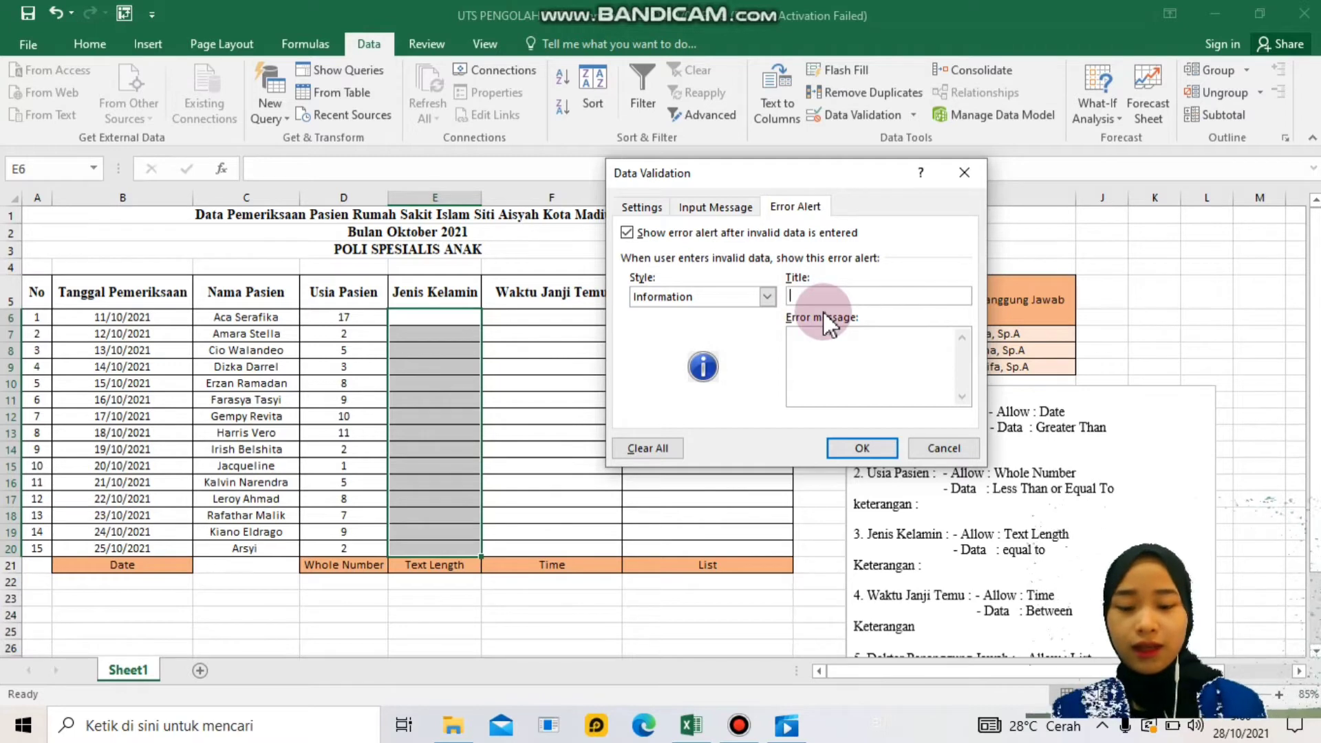
text(Data yang dimasukkan salah)
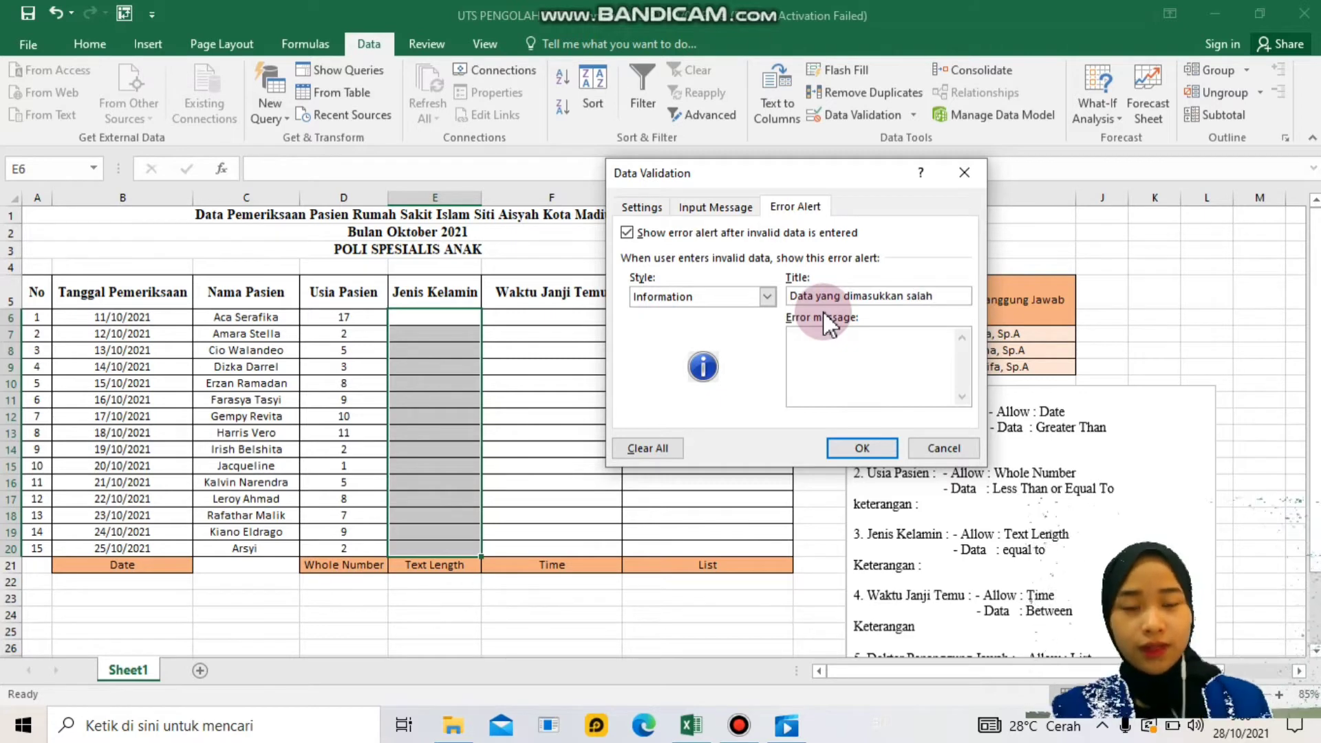
click(829, 349)
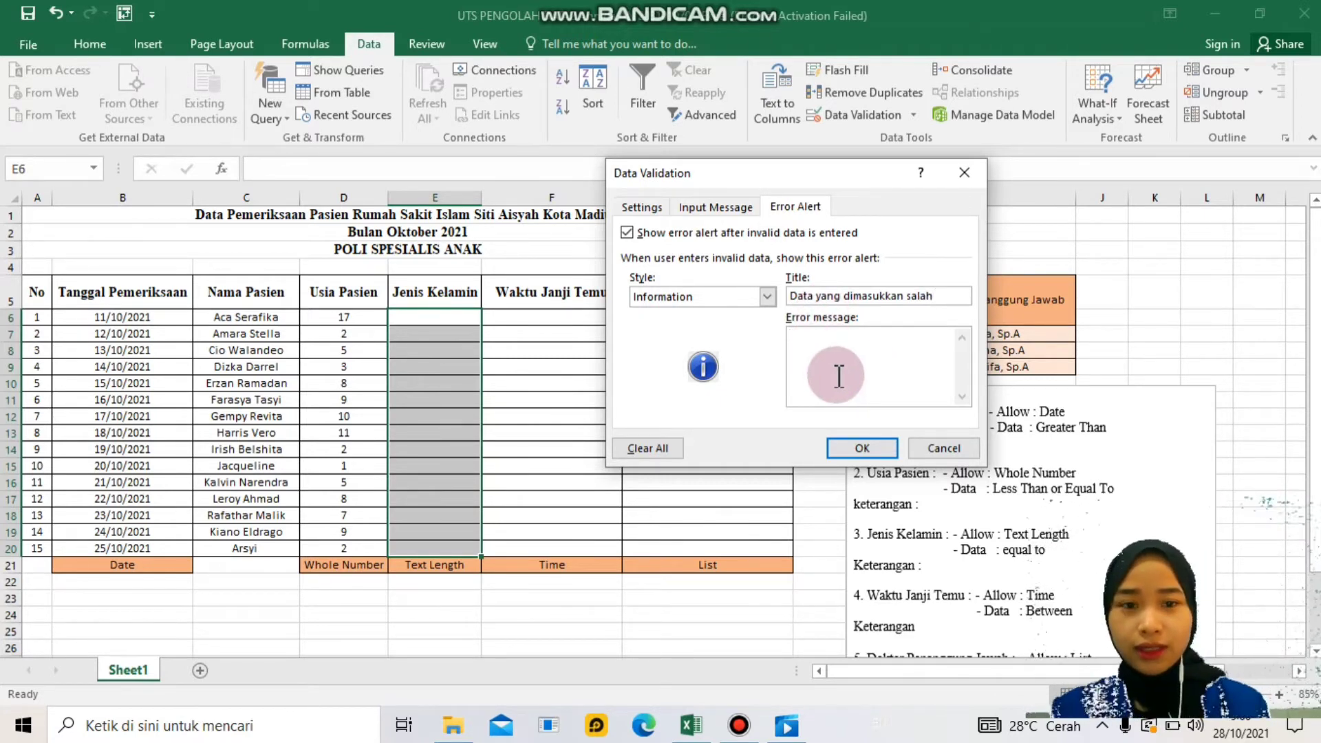
text(Data yang di)
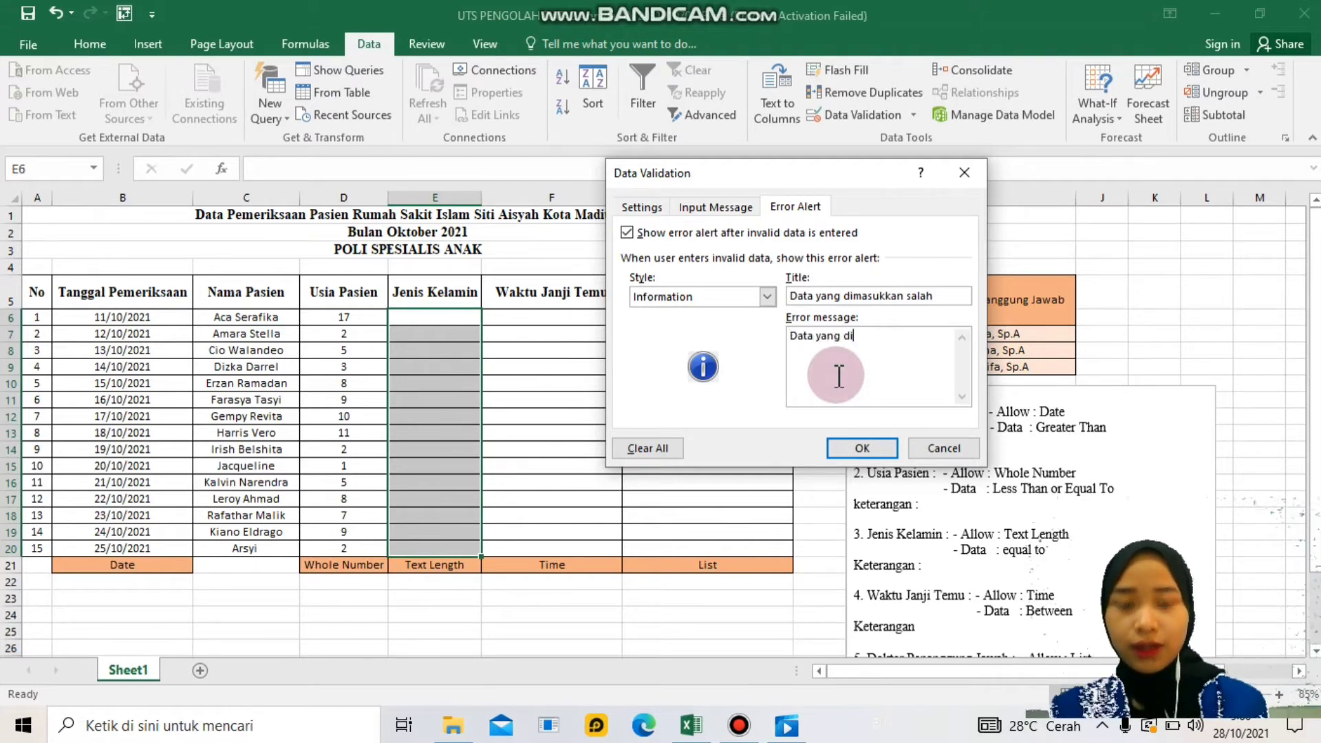
text(masukkan tidak berjumlah)
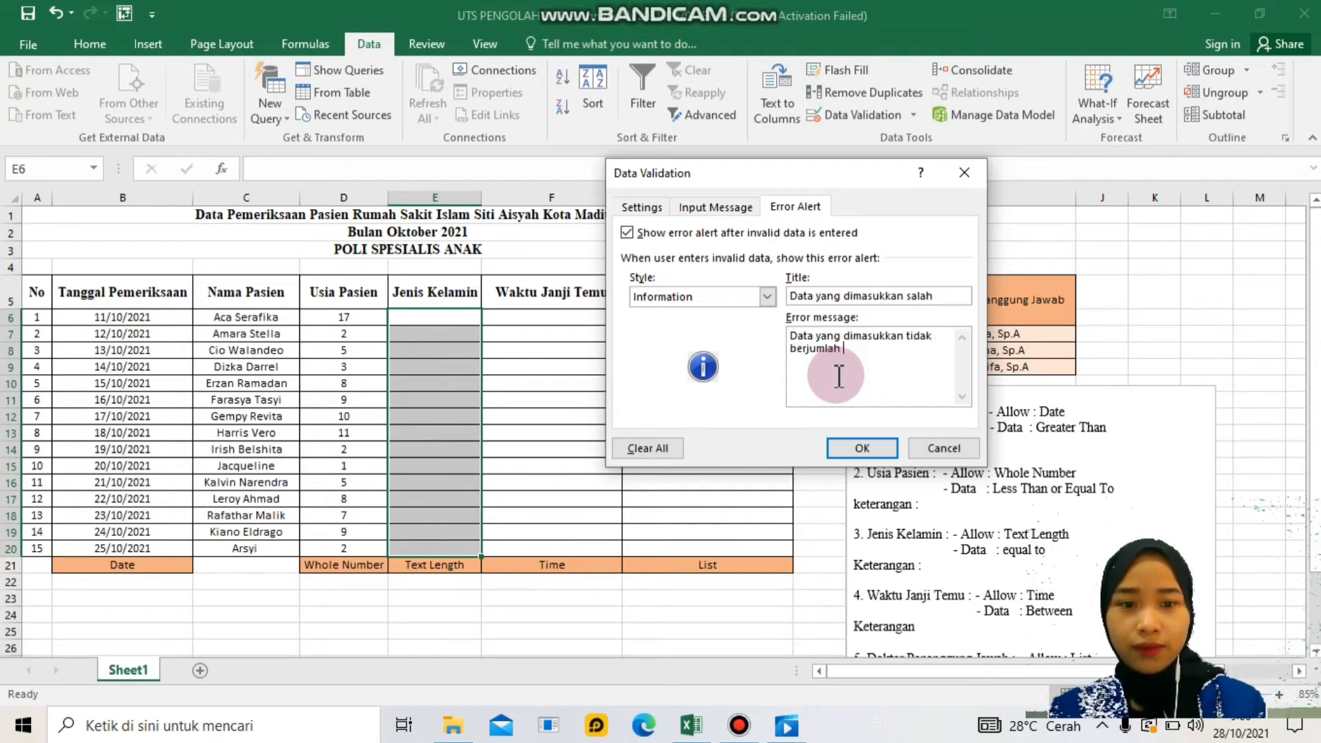
text( 6 karakter)
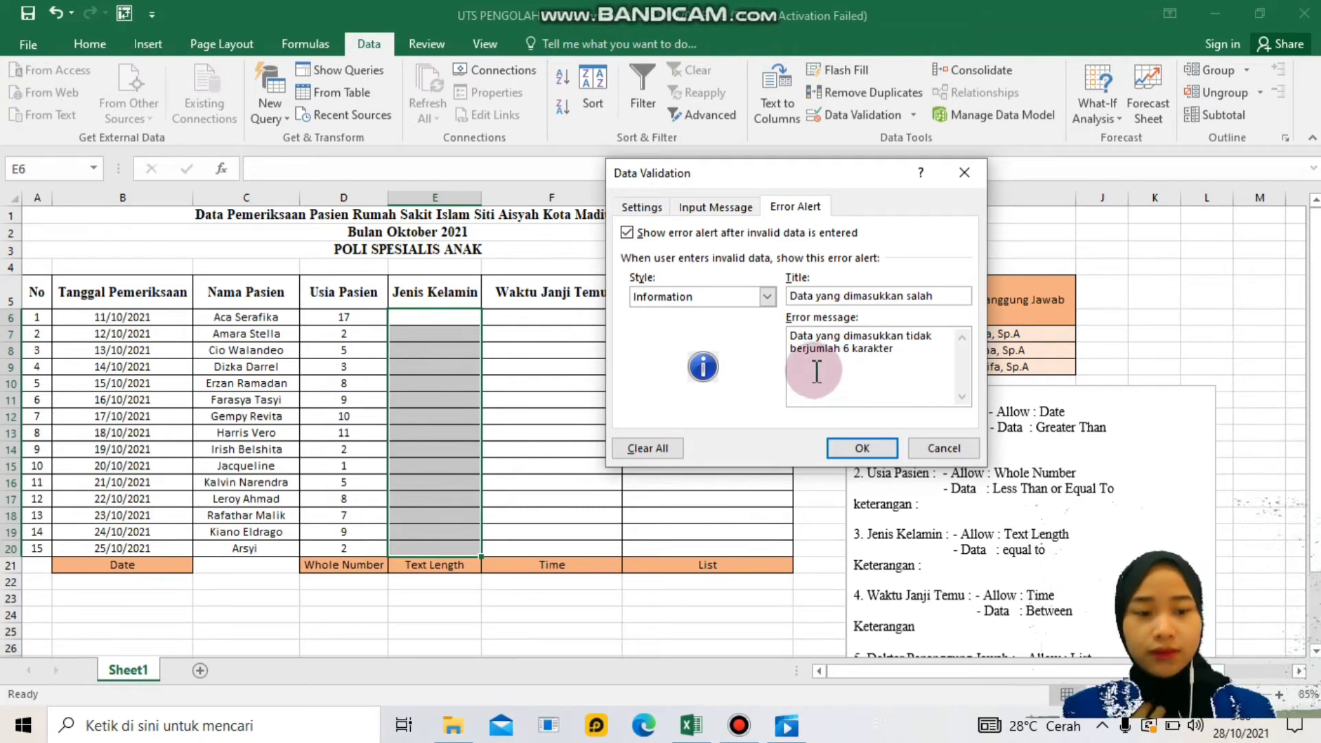
click(870, 444)
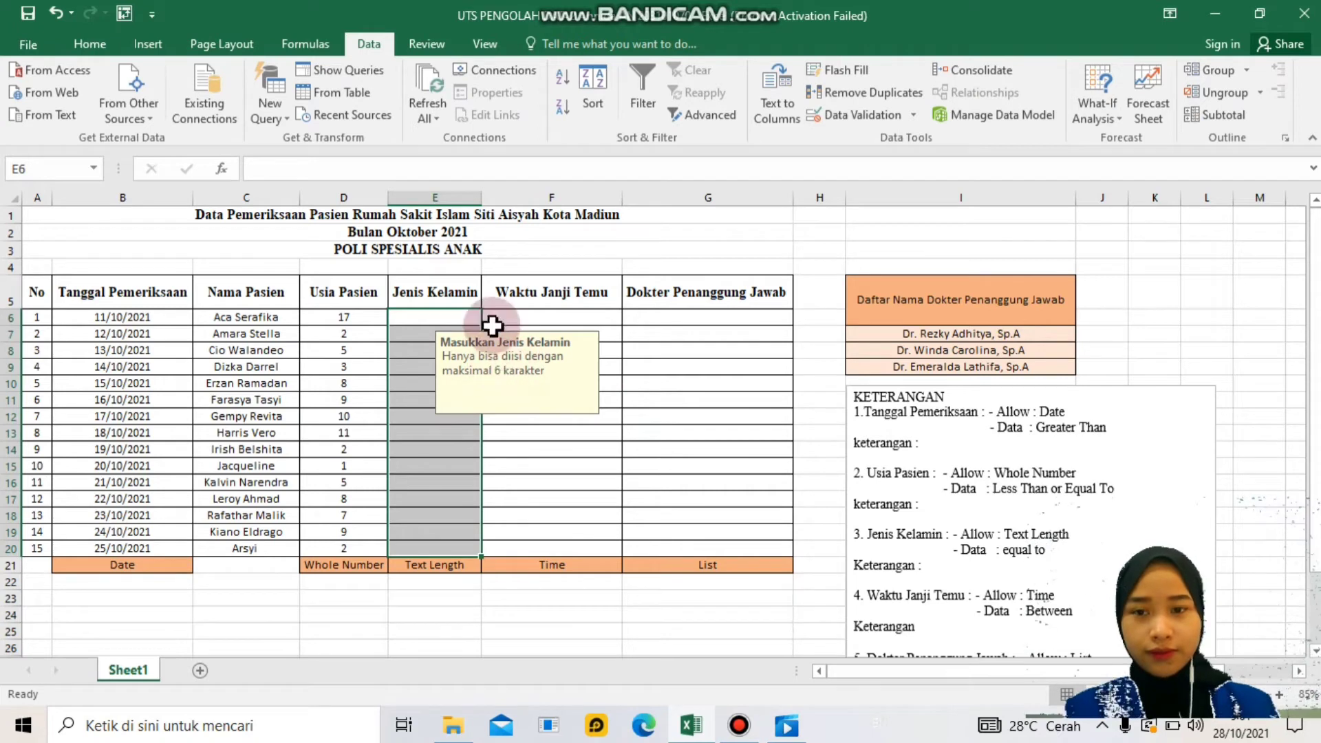
- Fill E6:E8 with wanita, wanita, lelaki, confirming 'perempuan' and 'laki-laki' are rejected
click(454, 317)
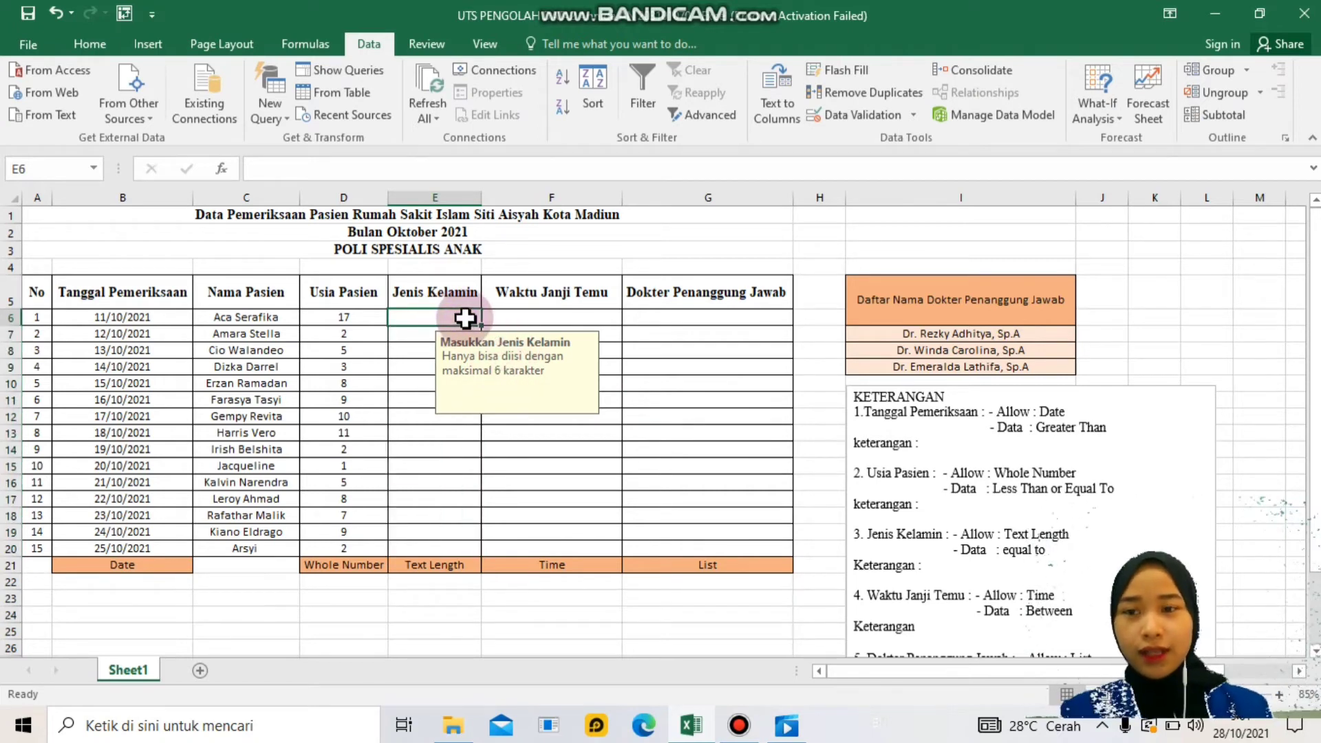
text(wanita)
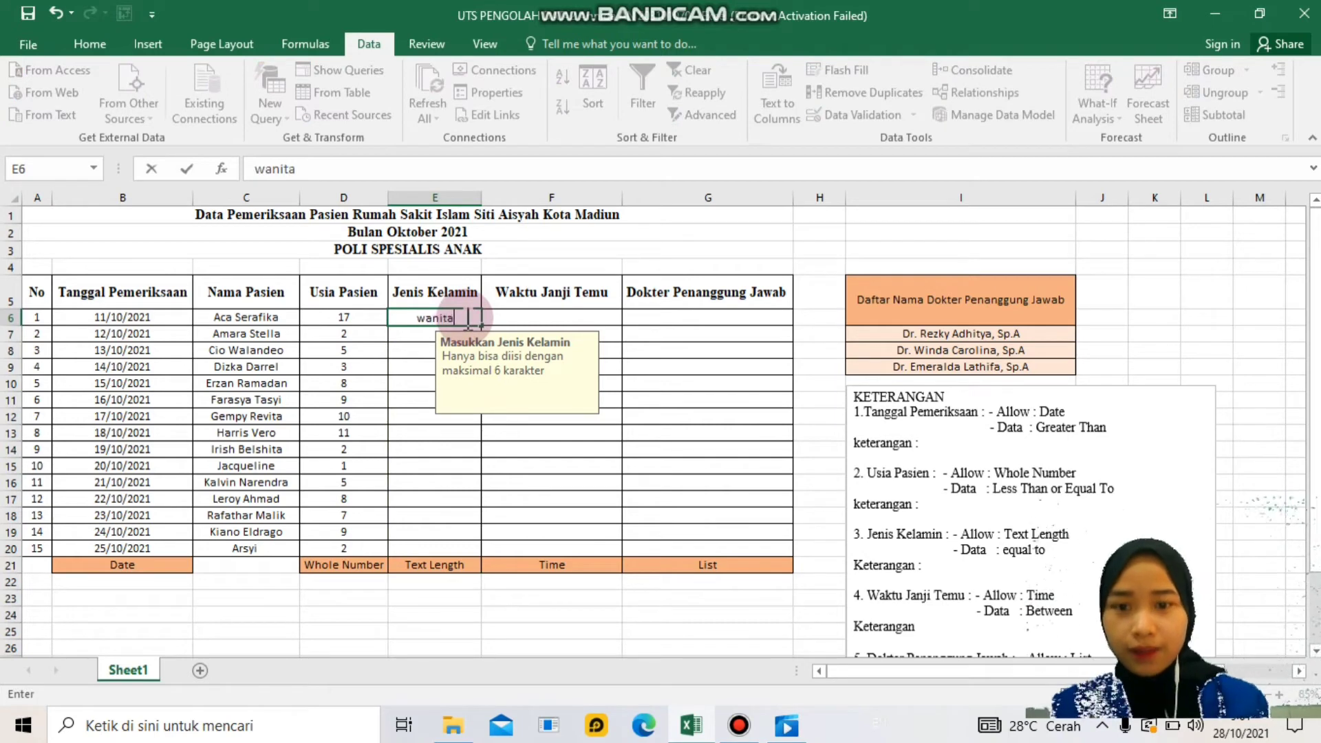
key(Return)
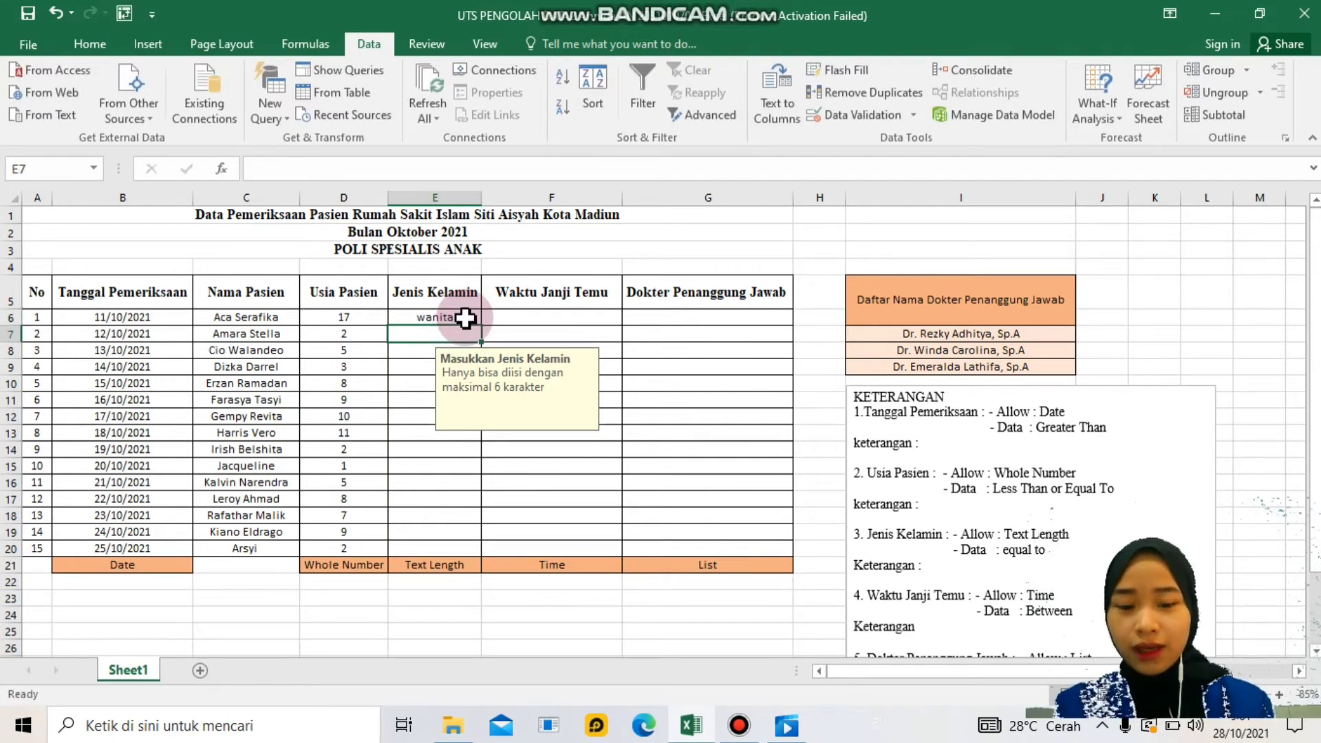
text(perem)
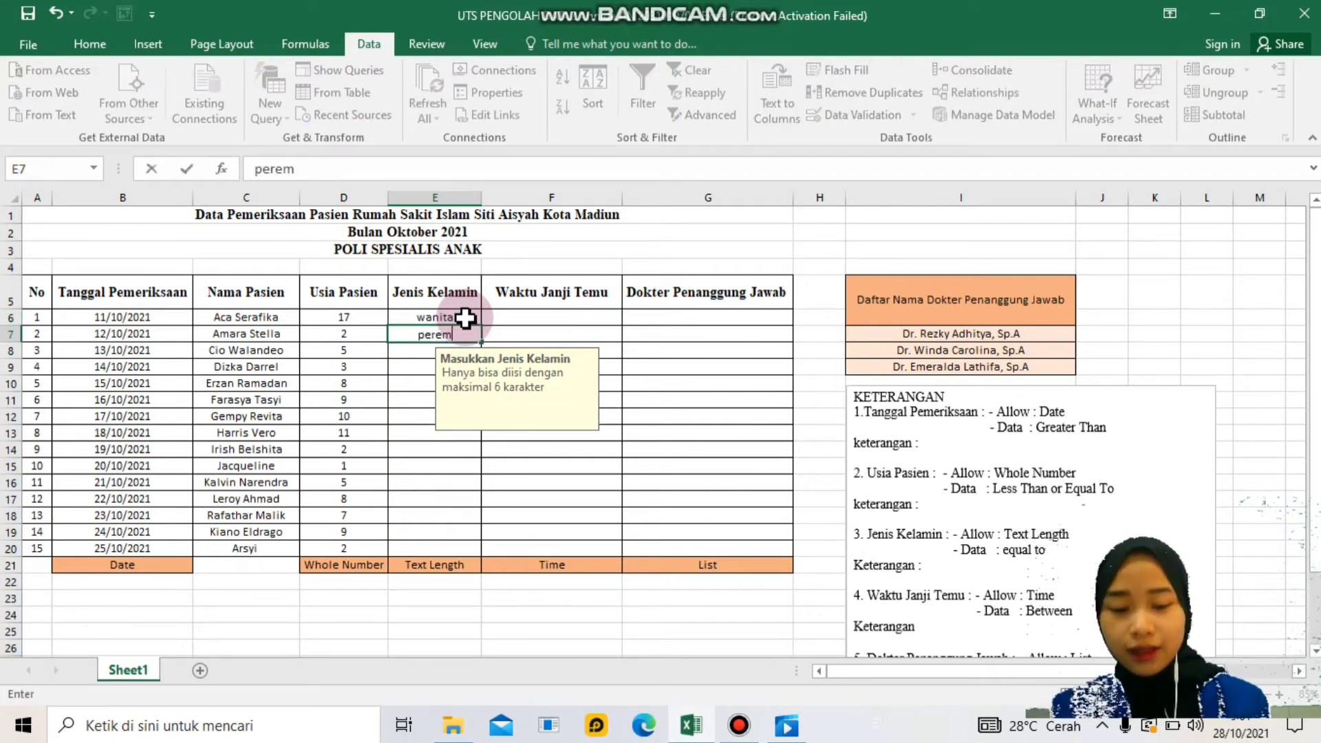
text(puan)
key(Return)
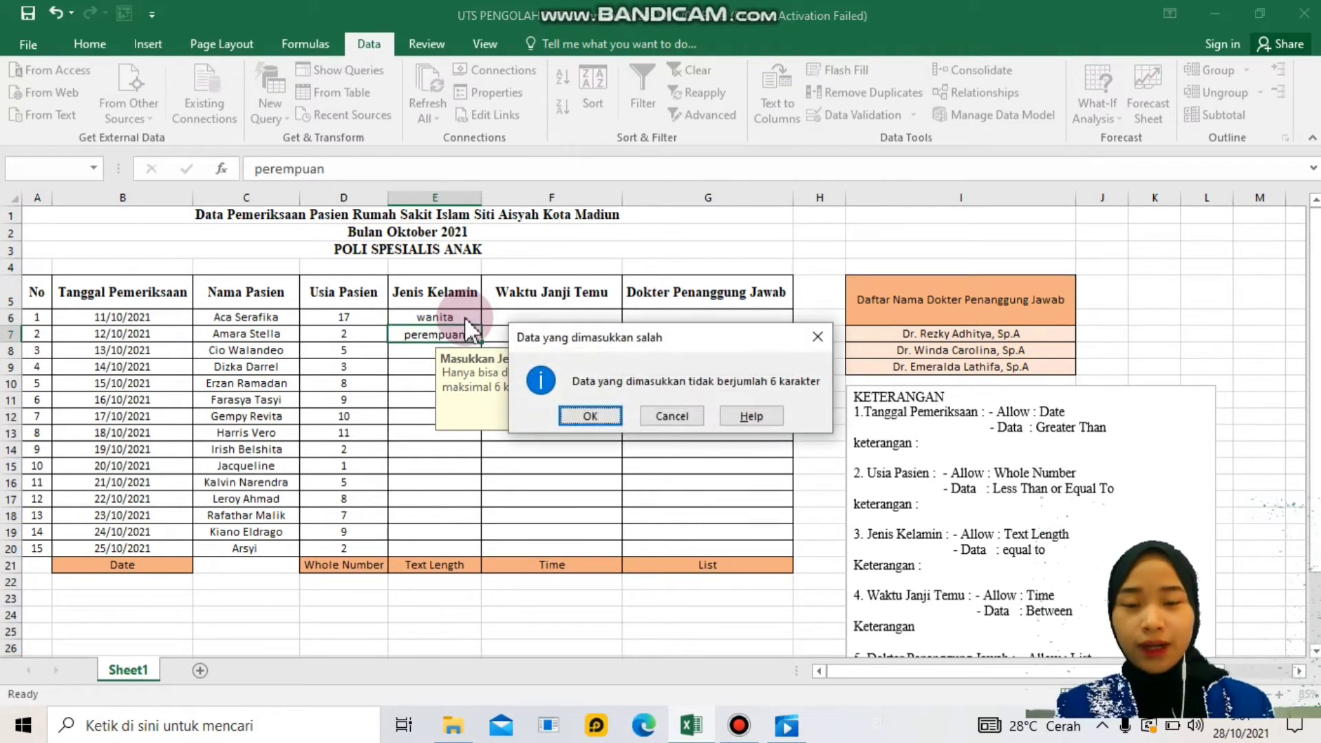
click(689, 415)
text(wanita)
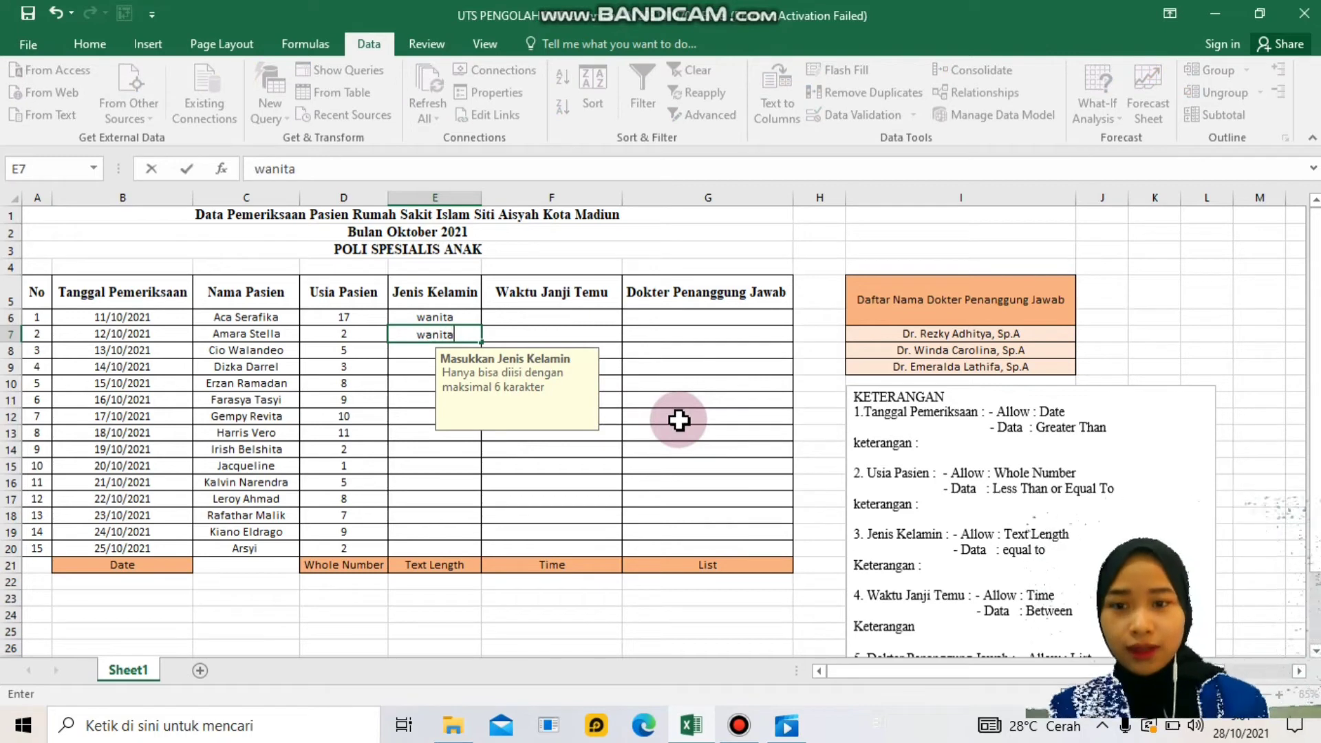
key(Return)
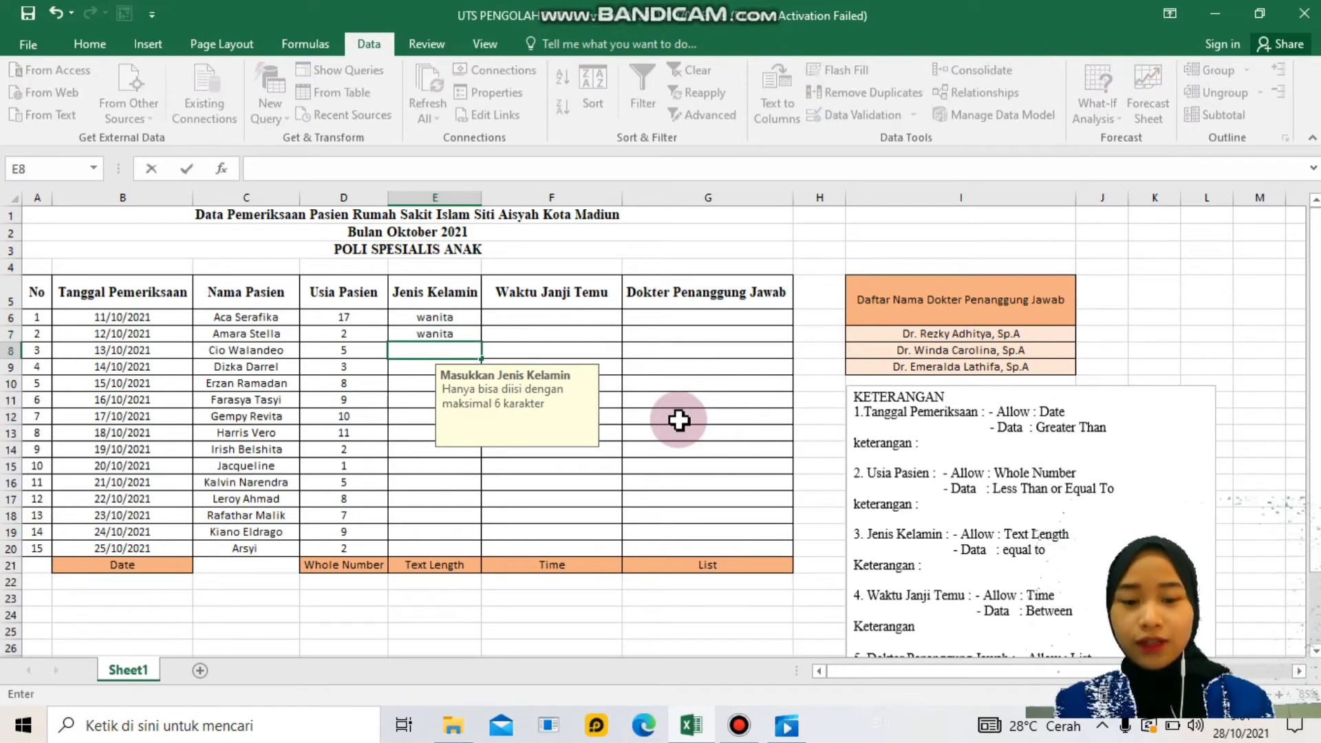
text(lelaki)
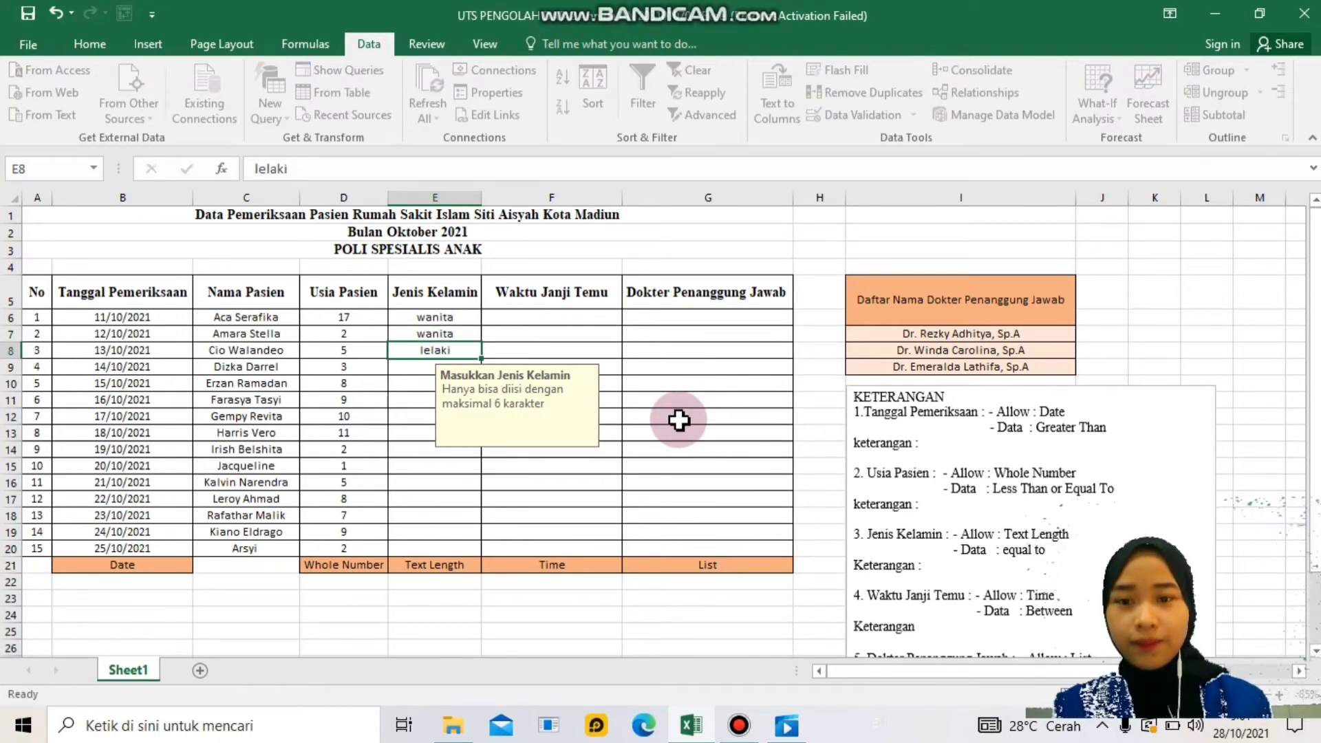
key(Return)
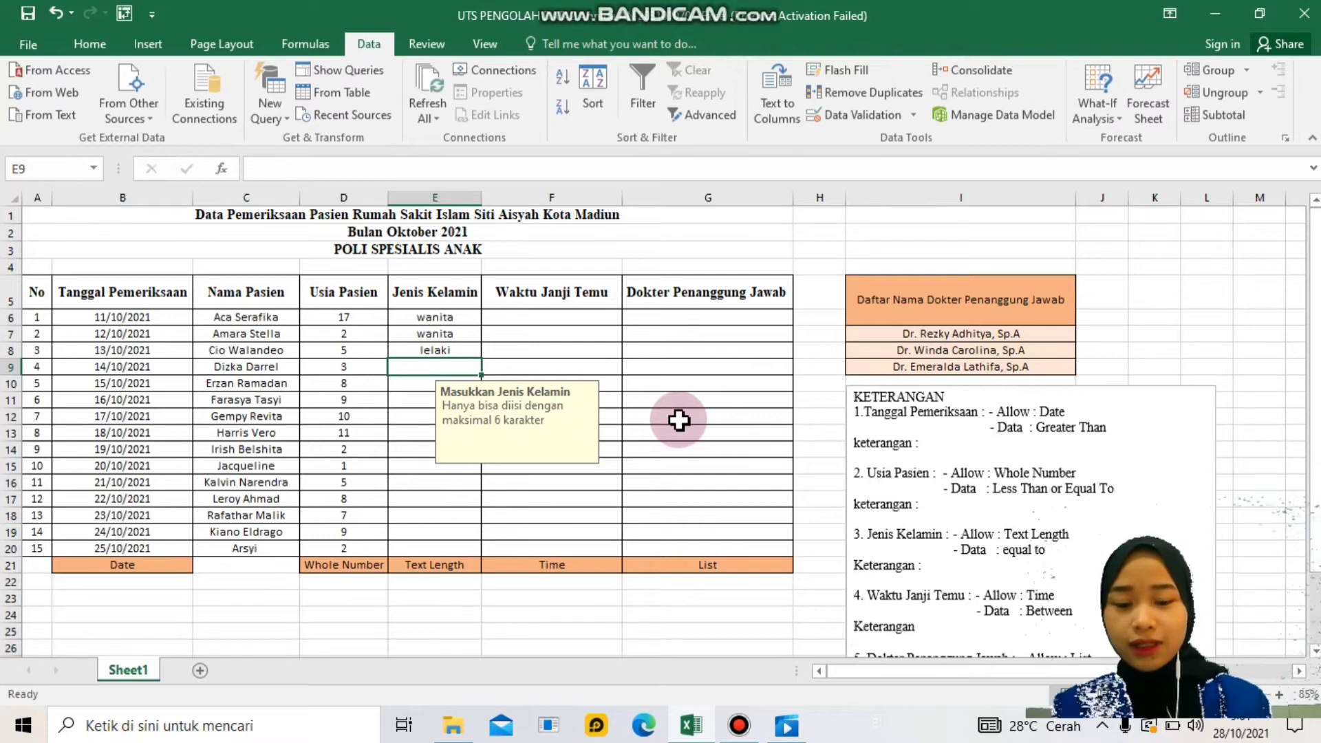
text(laki-laki)
click(678, 419)
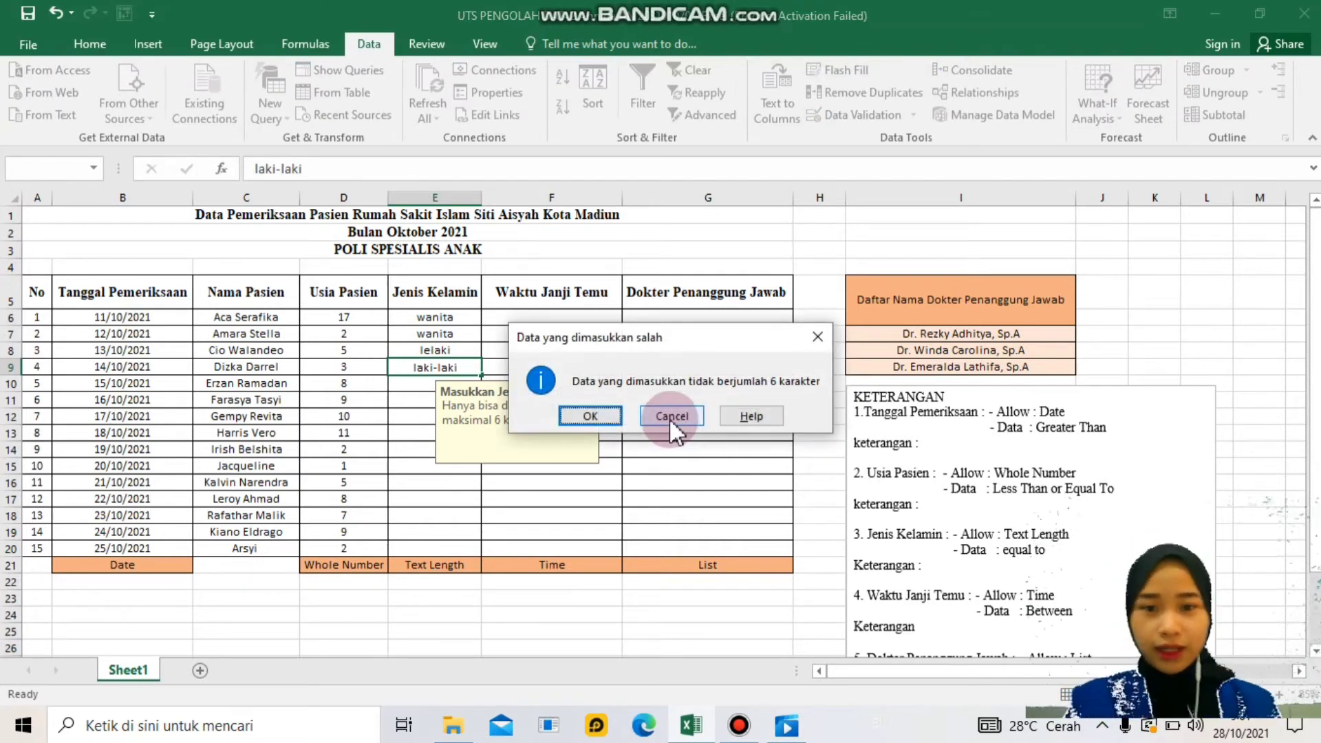
click(669, 417)
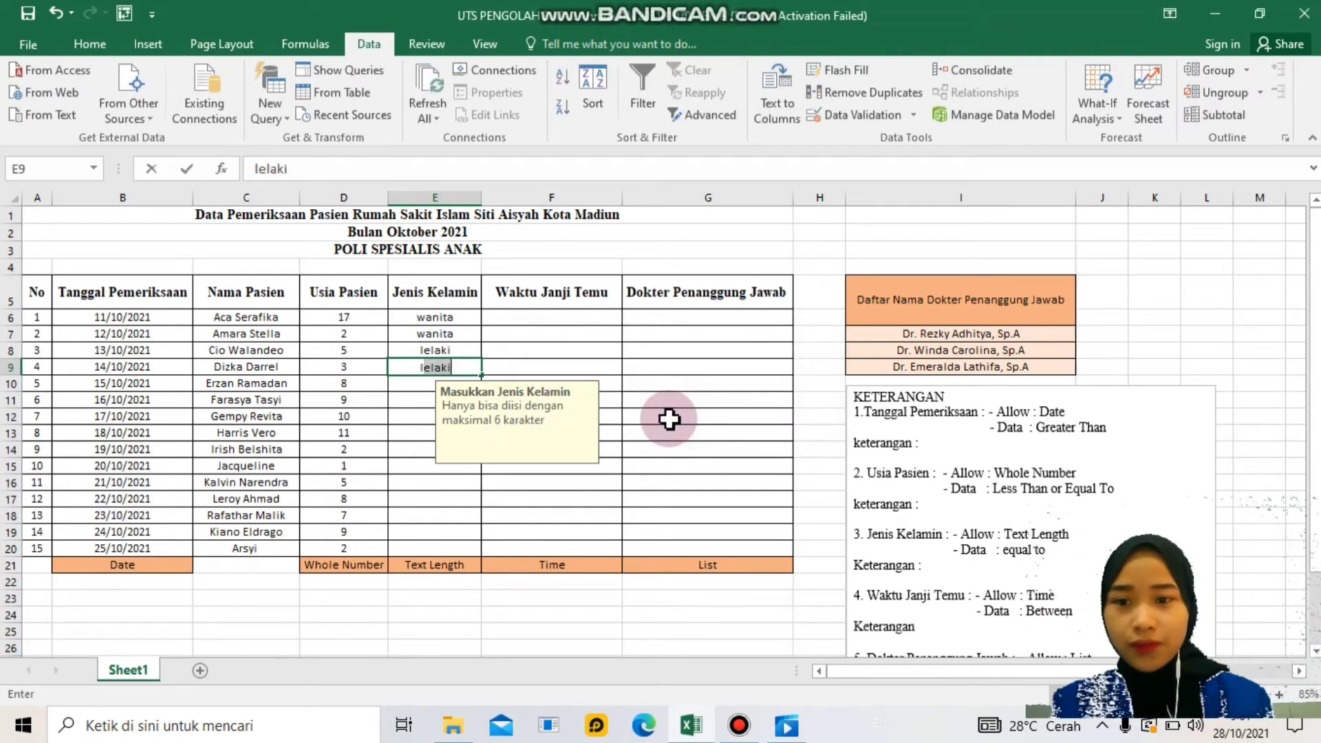
- Fill E9:E14 with lelaki, lelaki, wanita, wanita, lelaki, wanita
text(lela)
key(Return)
text(lel)
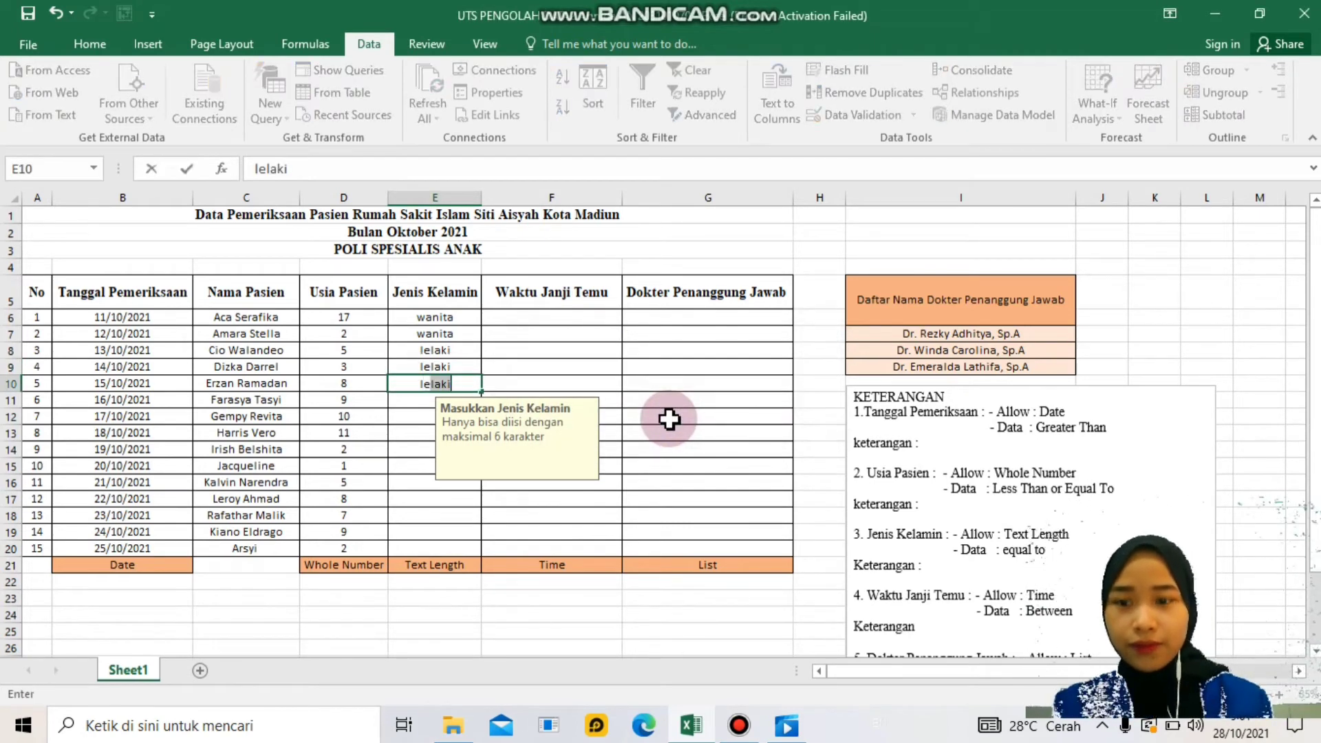
text(aki)
key(Return)
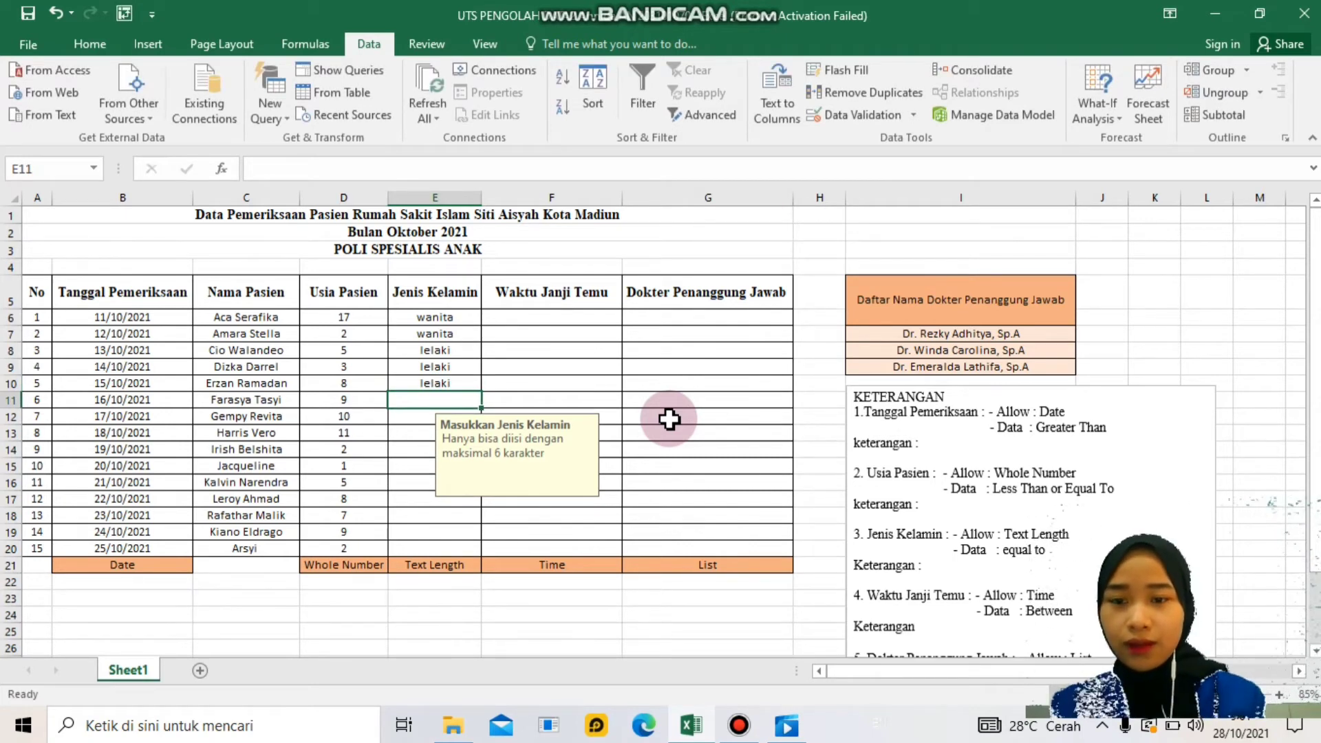
text(wanita)
key(Return)
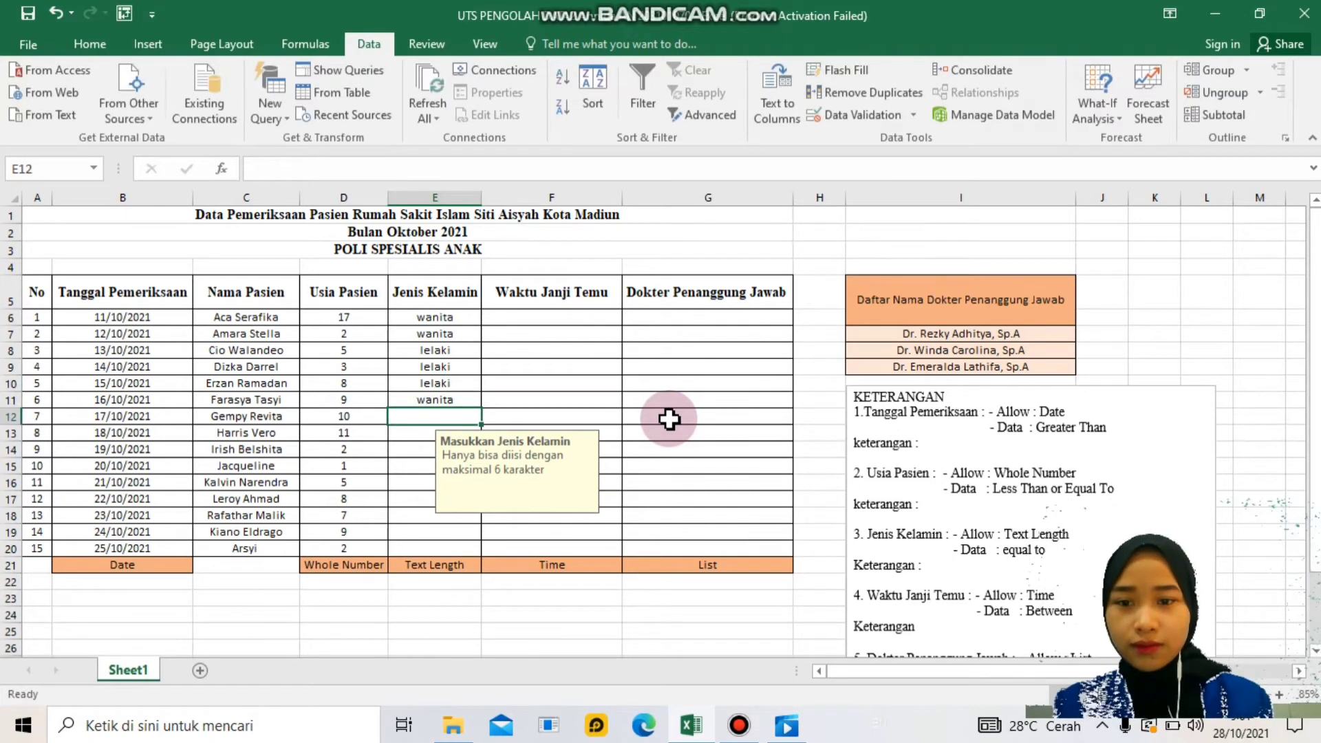
text(wanita)
key(Return)
text(lw)
key(BackSpace)
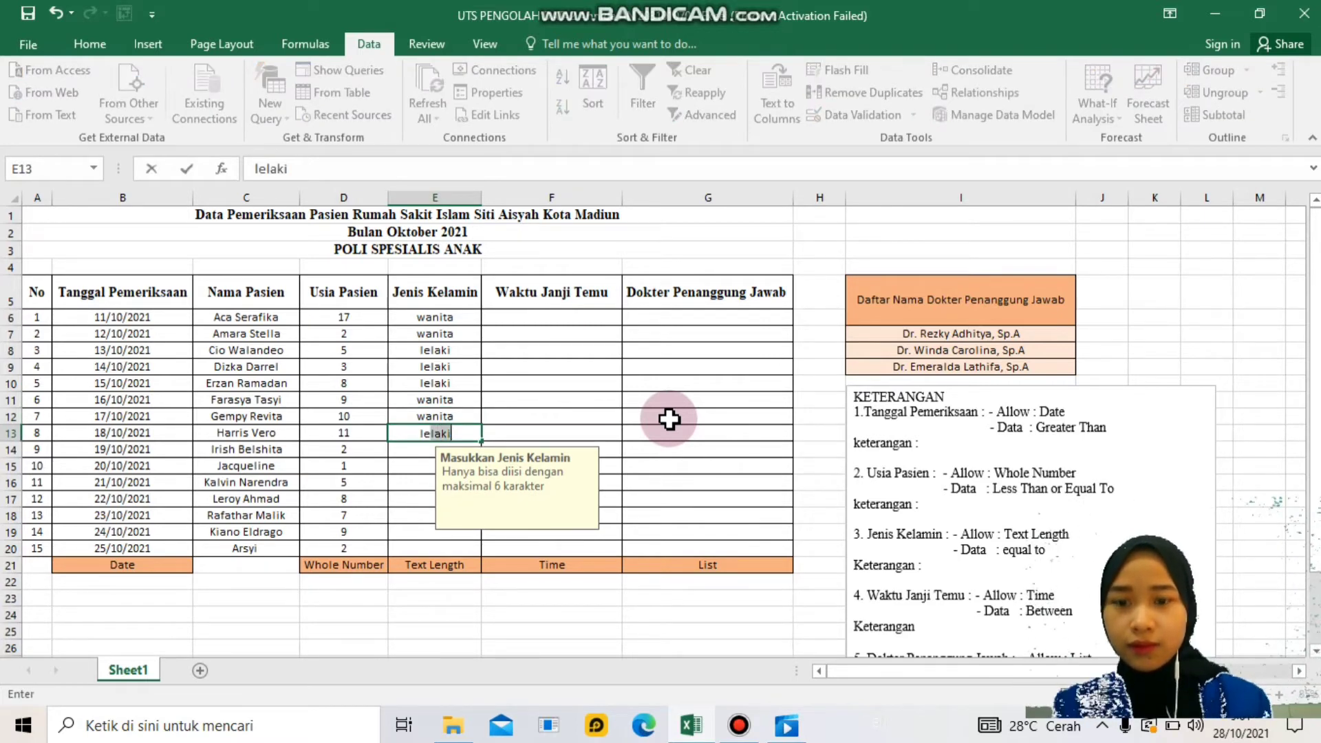
key(Return)
text(wanita)
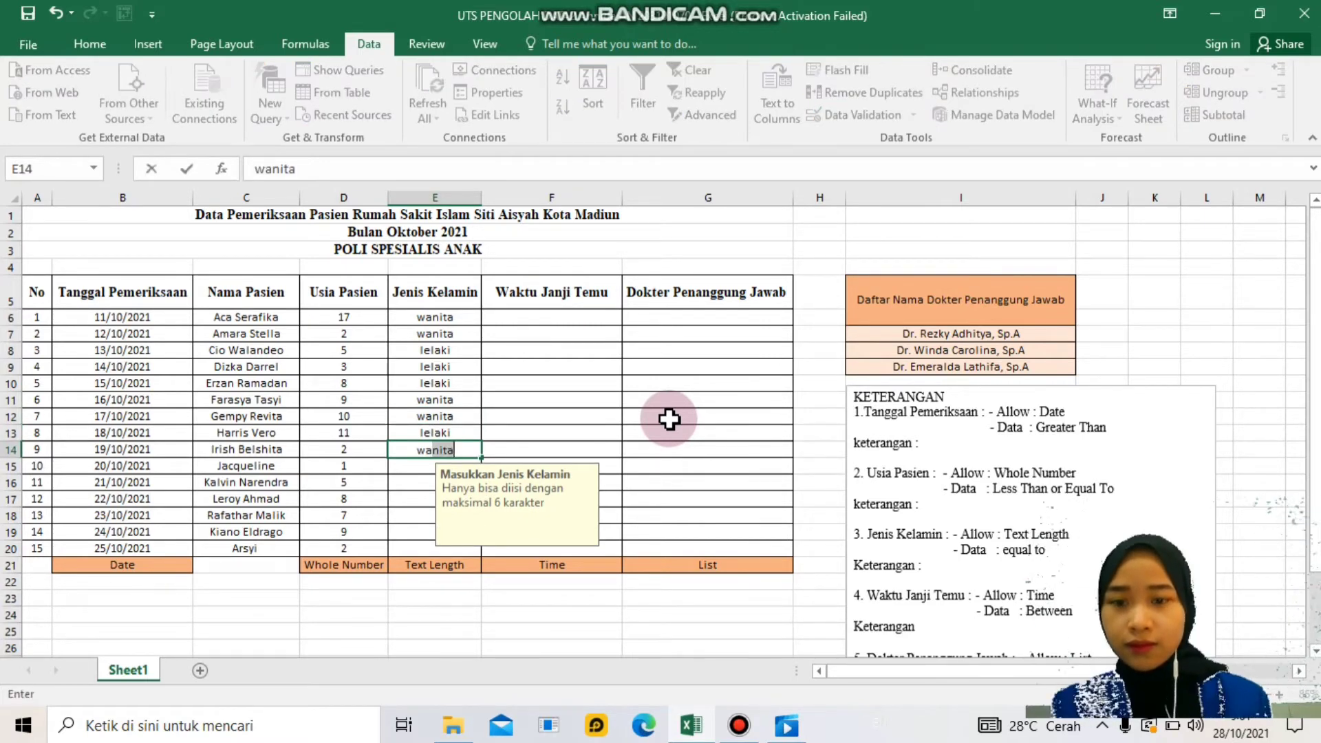
key(Return)
- Fill E15:E20 with wanita, lelaki, lelaki, lelaki, lelaki, wanita
text(wanita)
key(Return)
text(lelaki)
key(Return)
text(lelaki)
key(Return)
text(lelaki)
key(Return)
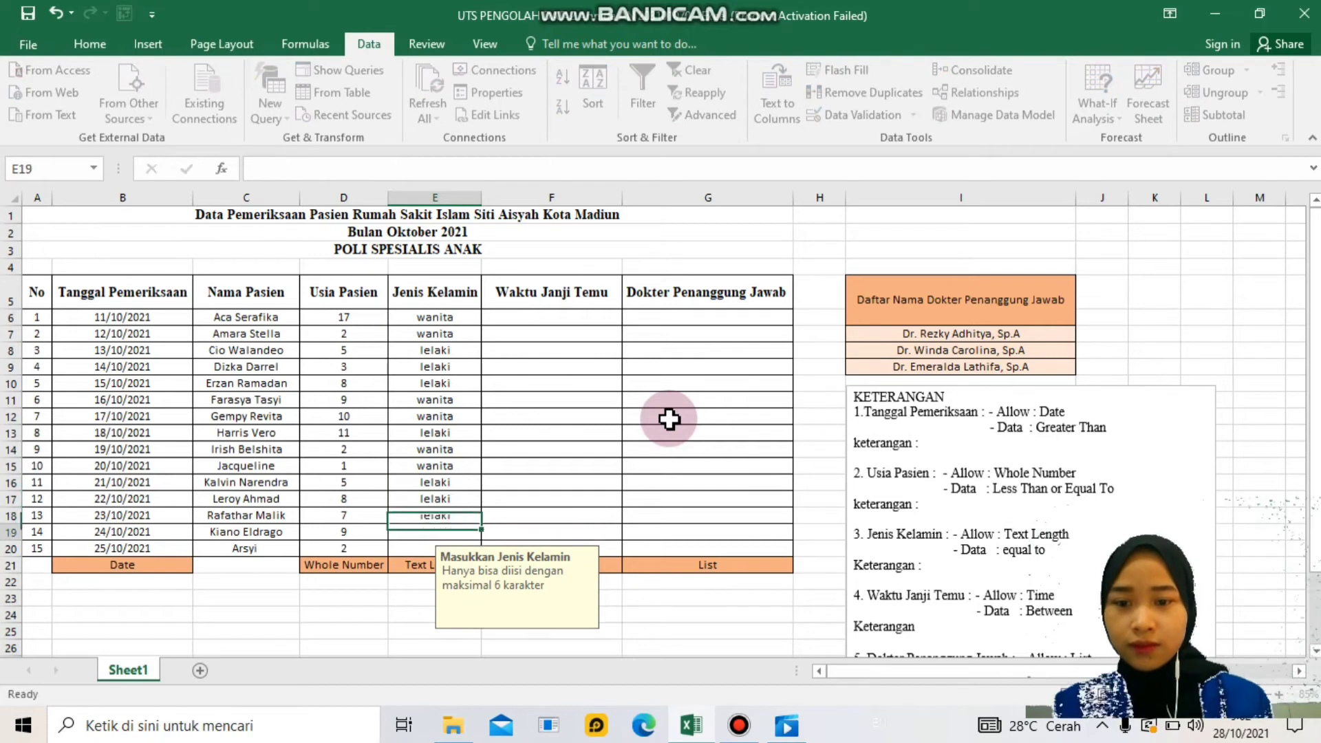
text(lelaki)
key(Return)
text(wanita)
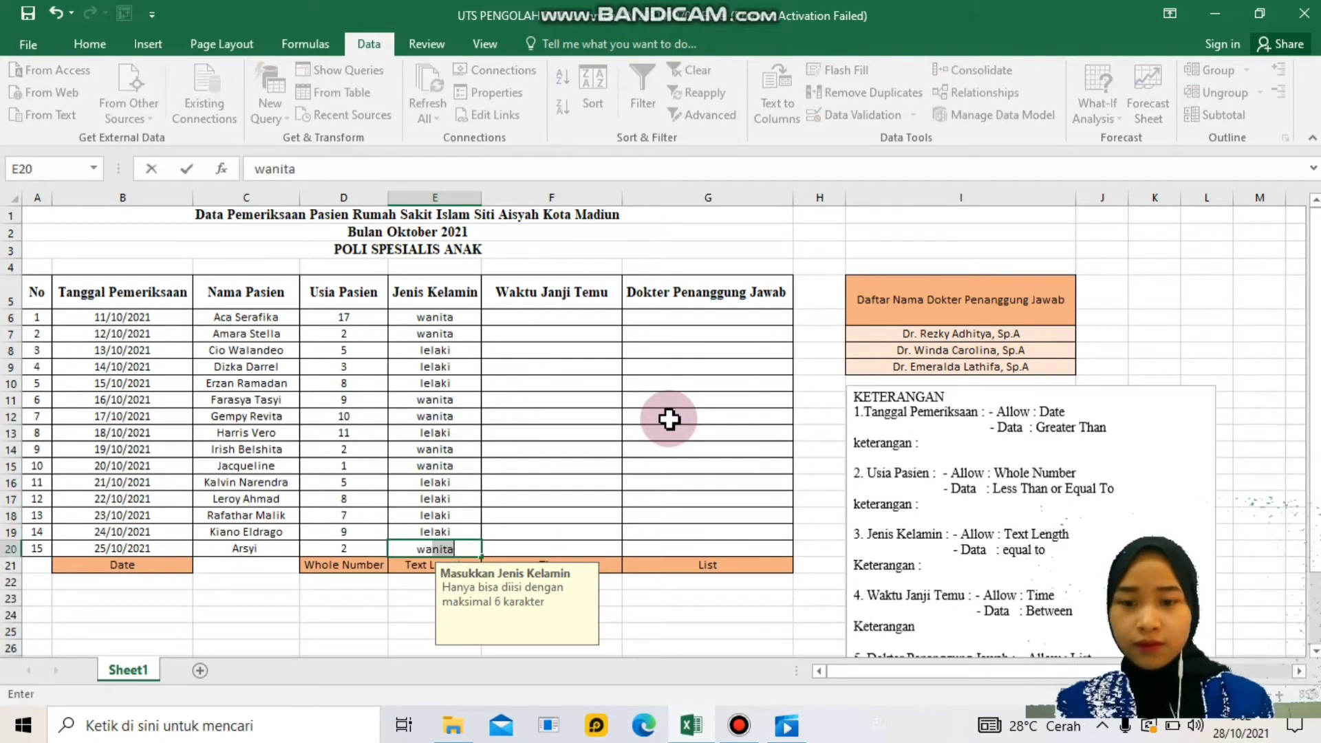
key(Return)
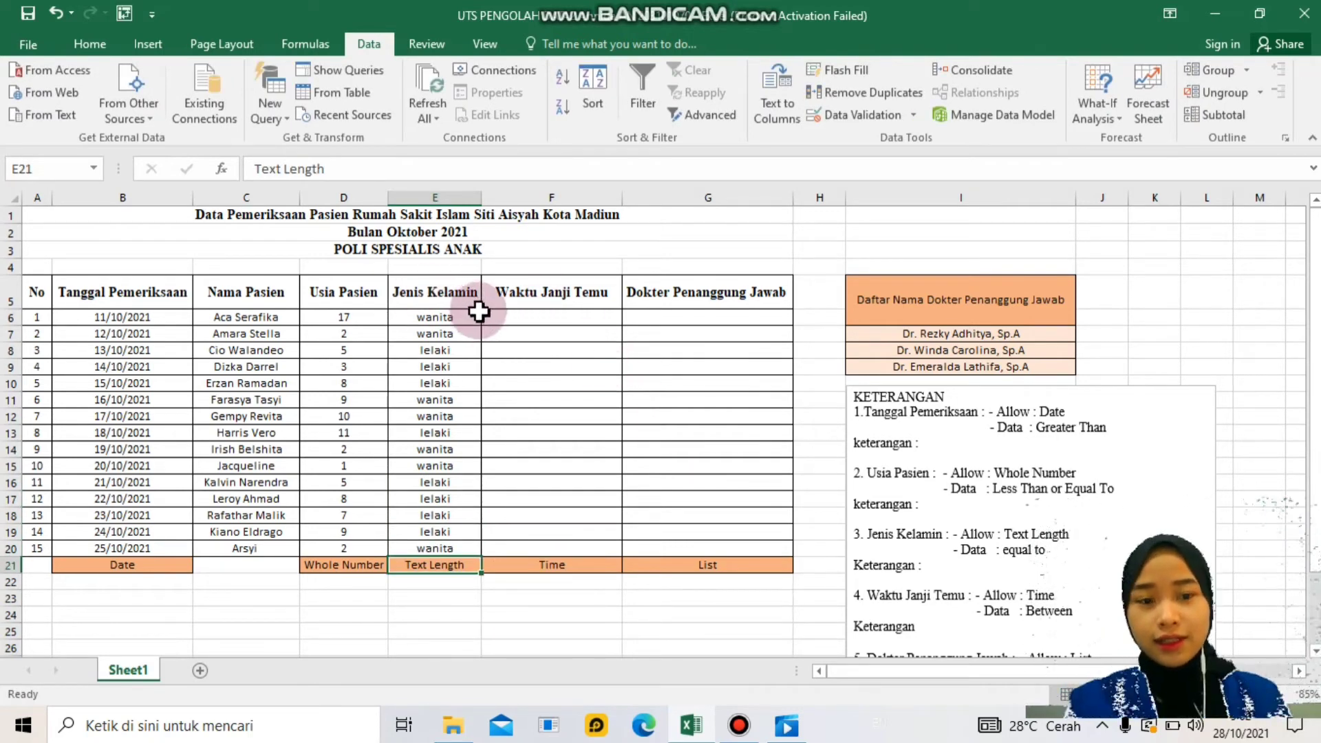
- Select F6:F20 and set its data validation to allow Time between two limits
click(570, 295)
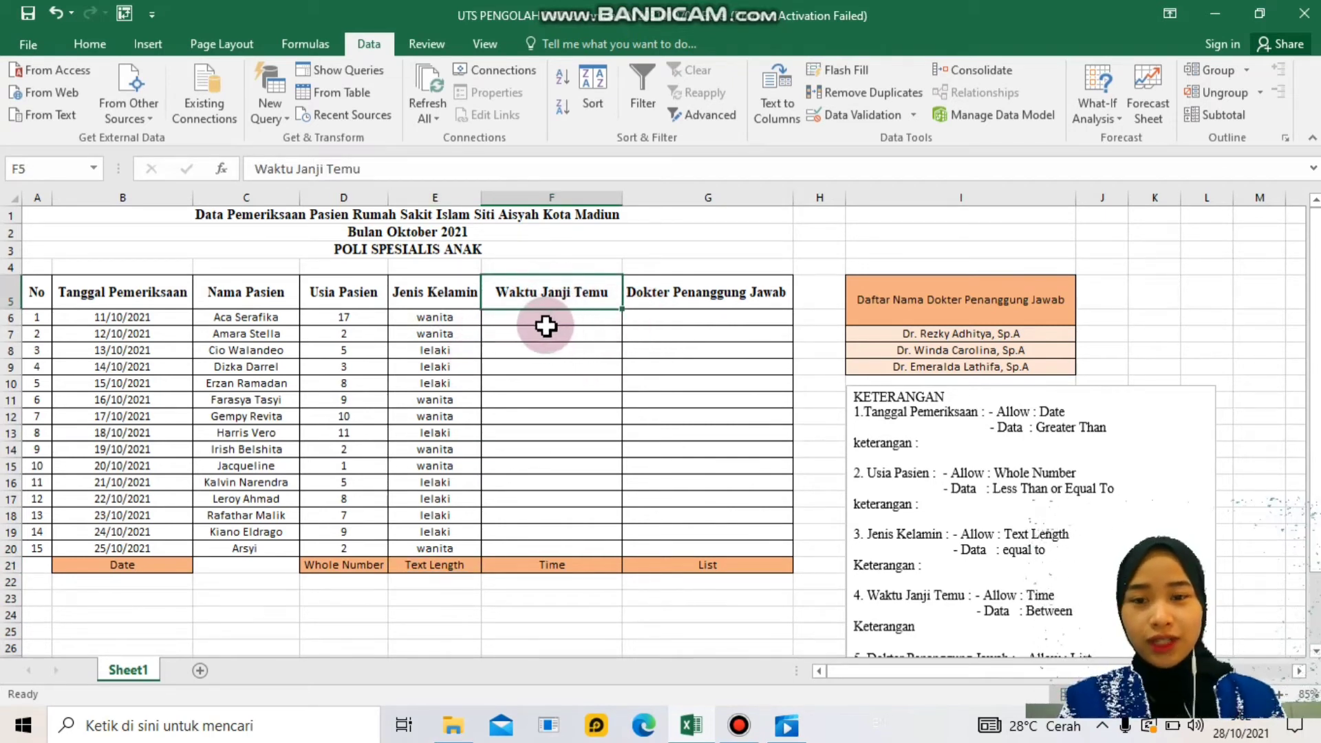
drag(547, 324, 563, 545)
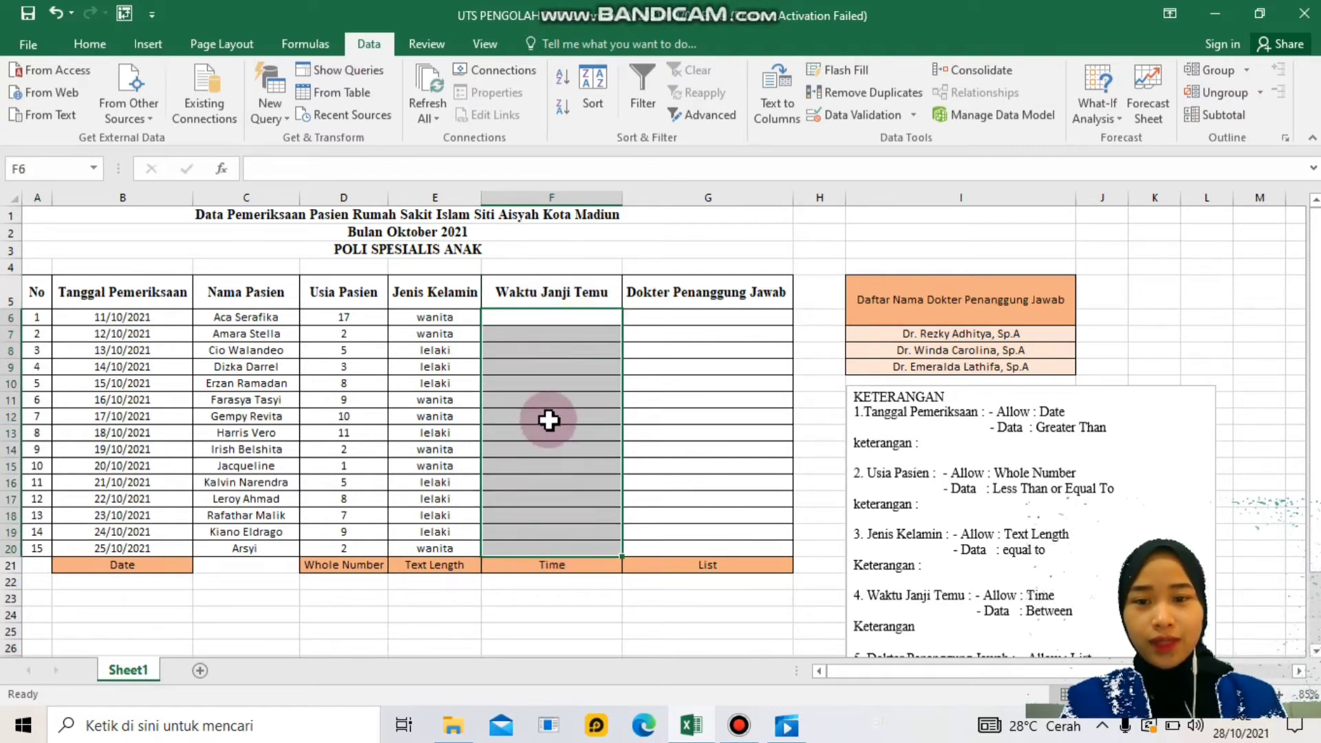
click(912, 115)
click(910, 138)
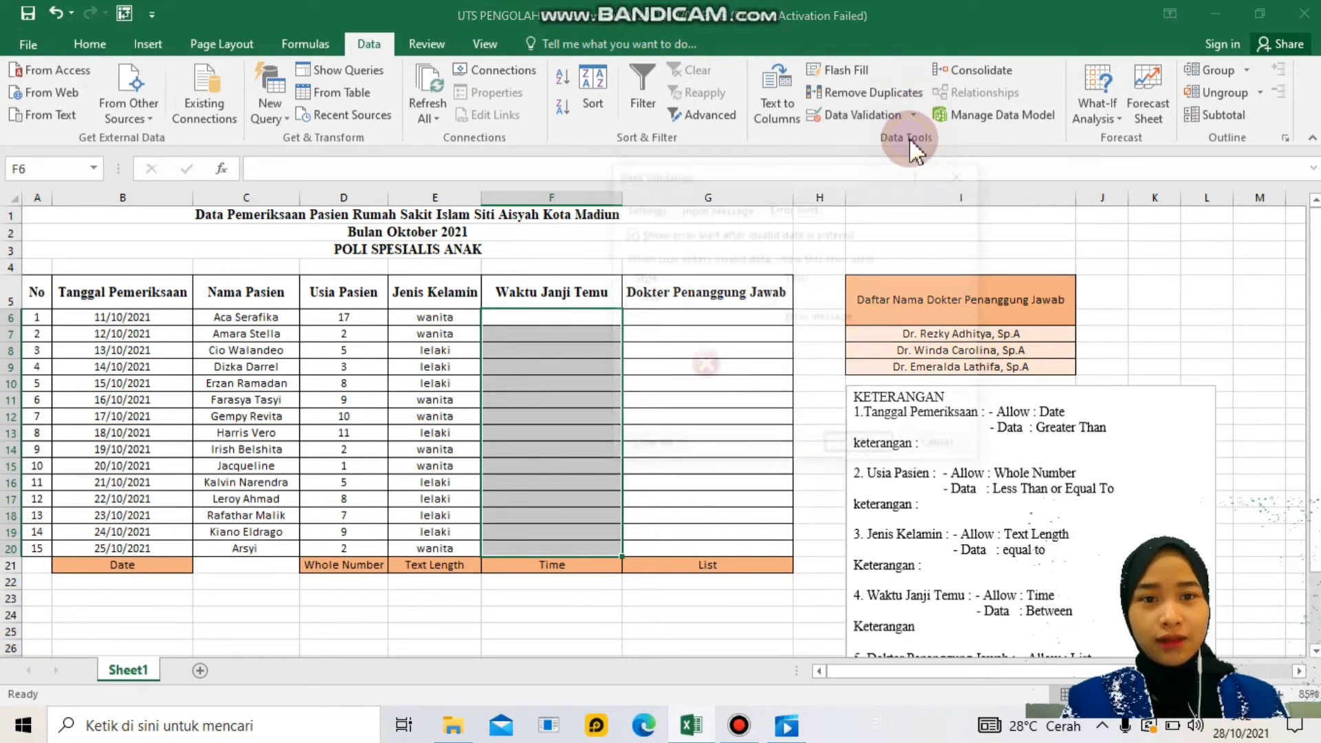
click(654, 208)
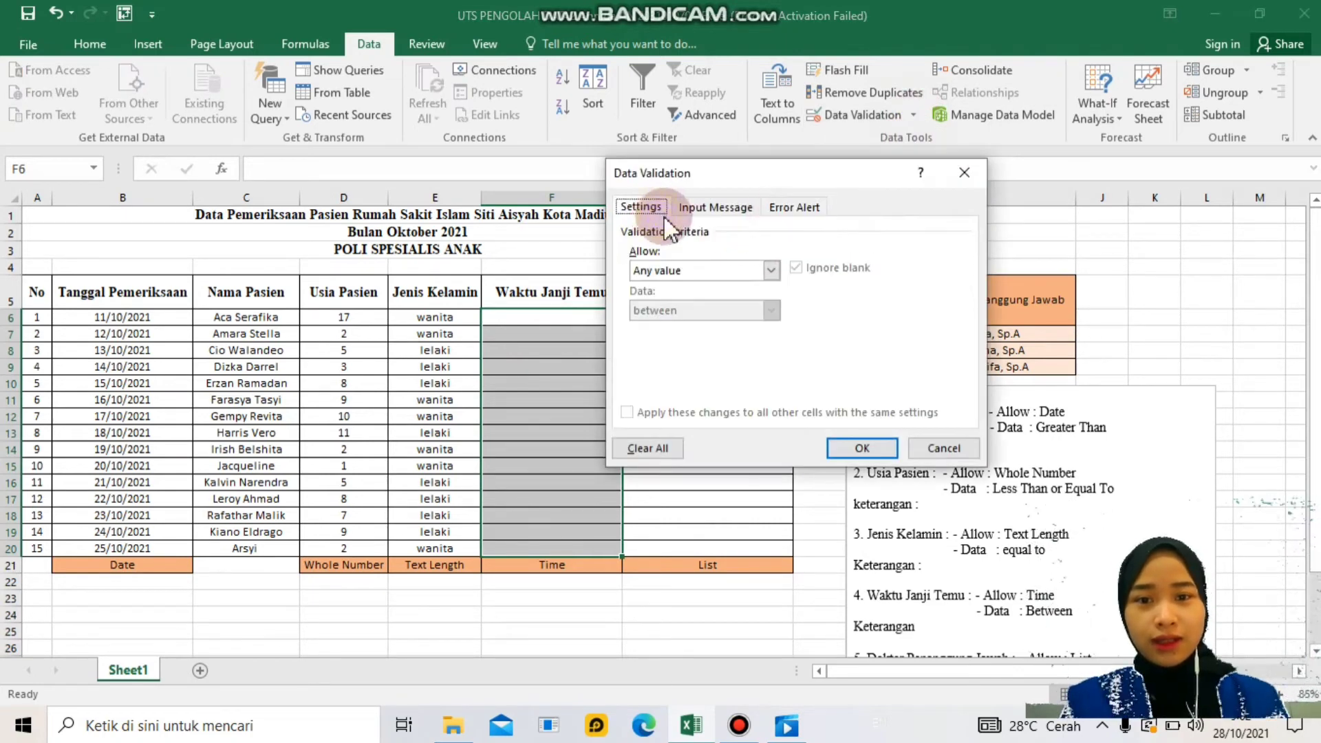
click(770, 270)
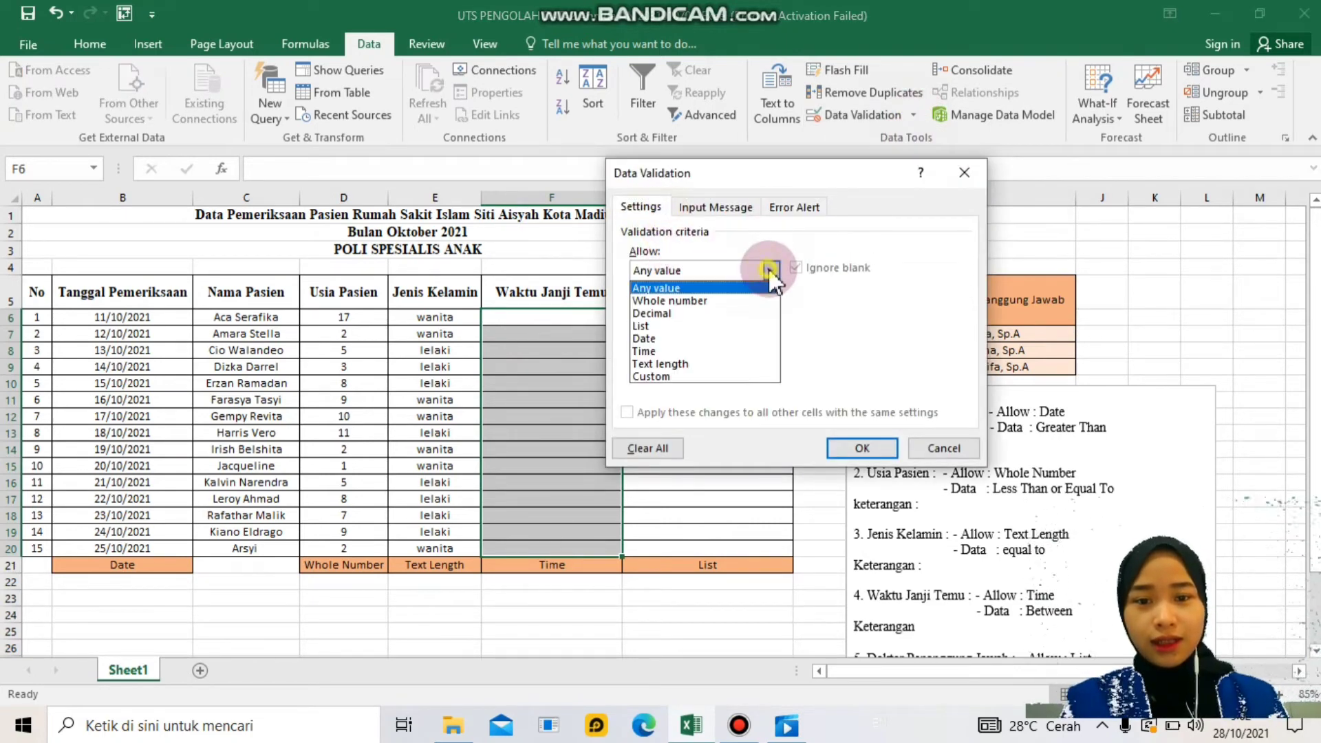
click(689, 352)
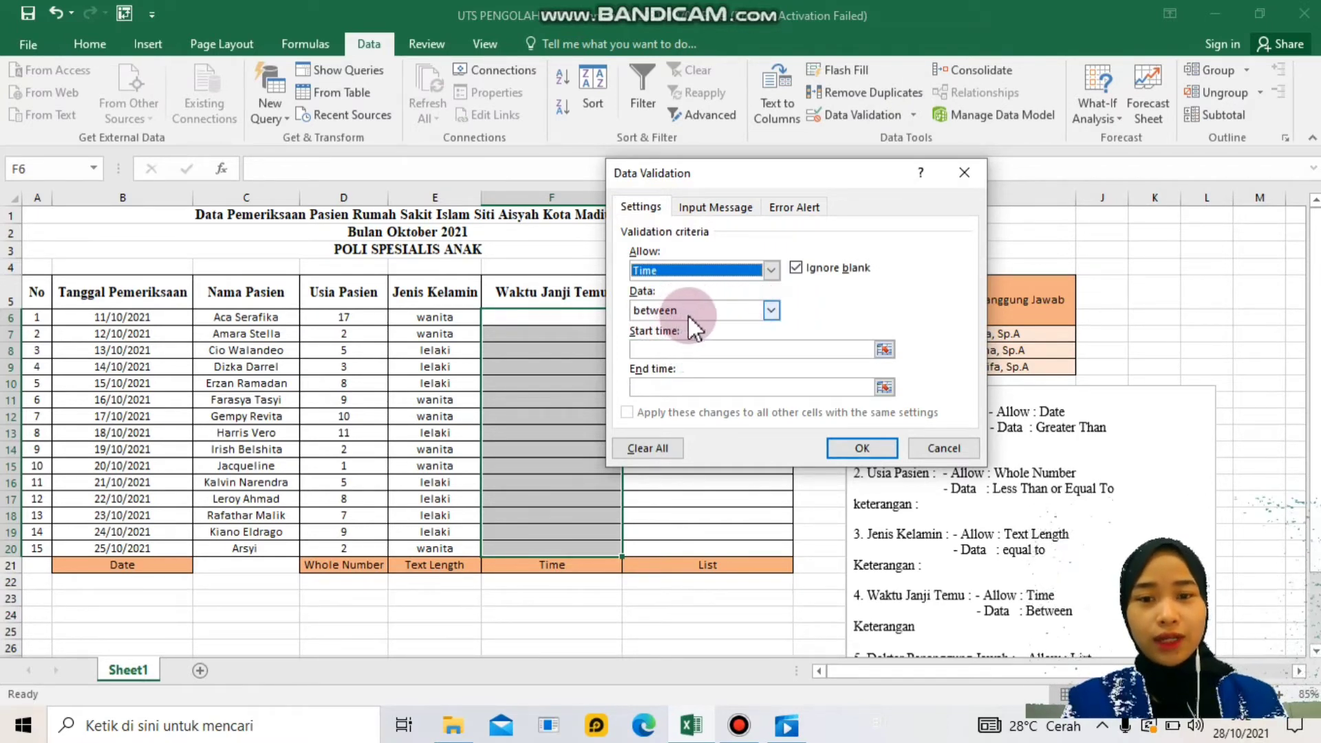
click(671, 350)
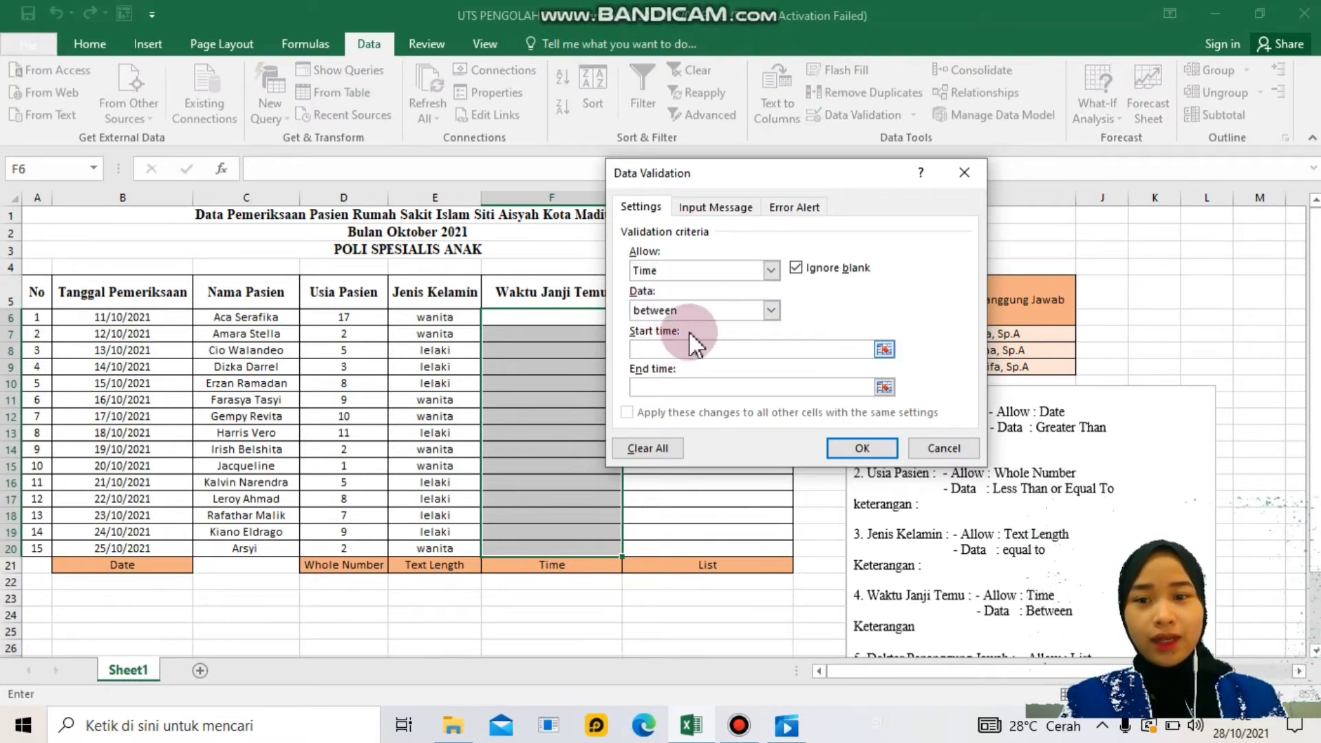
- Set the allowed time range to start 15:00 and end 20:00, fixing a mistyped start time
click(659, 350)
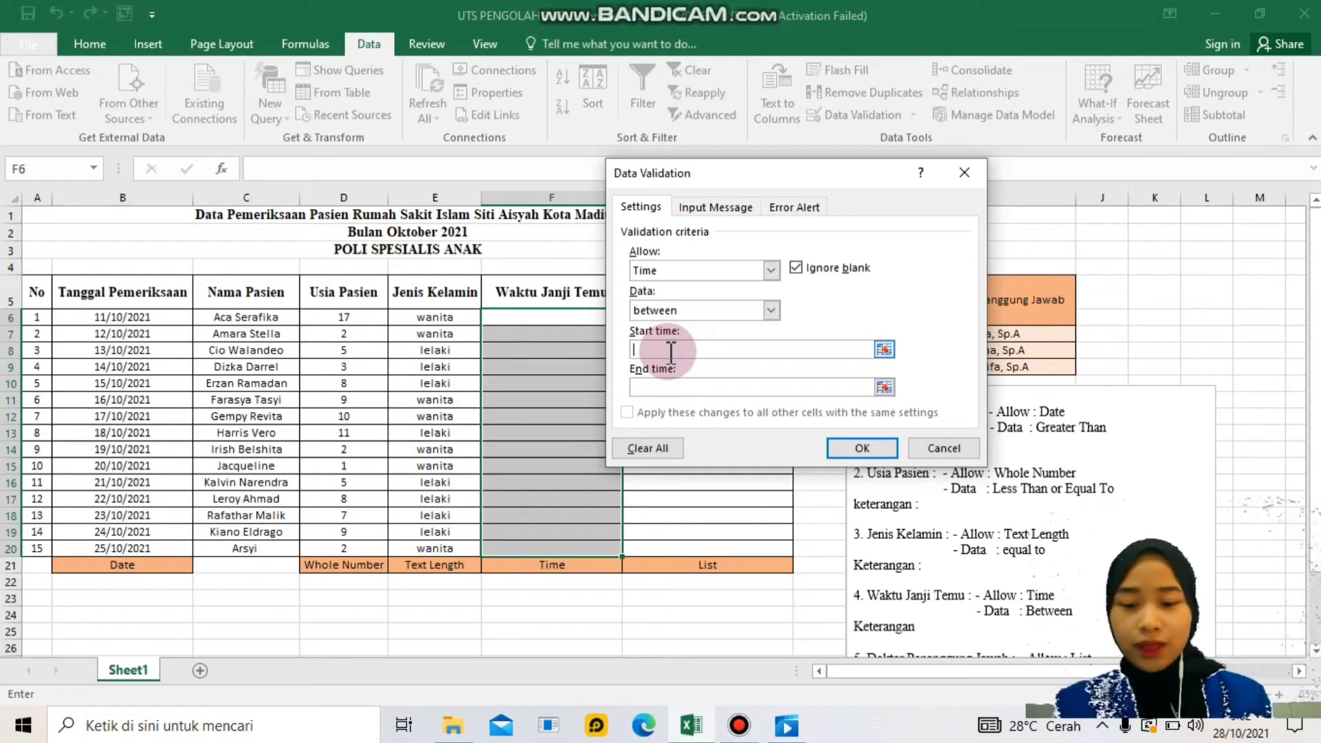
text(15)
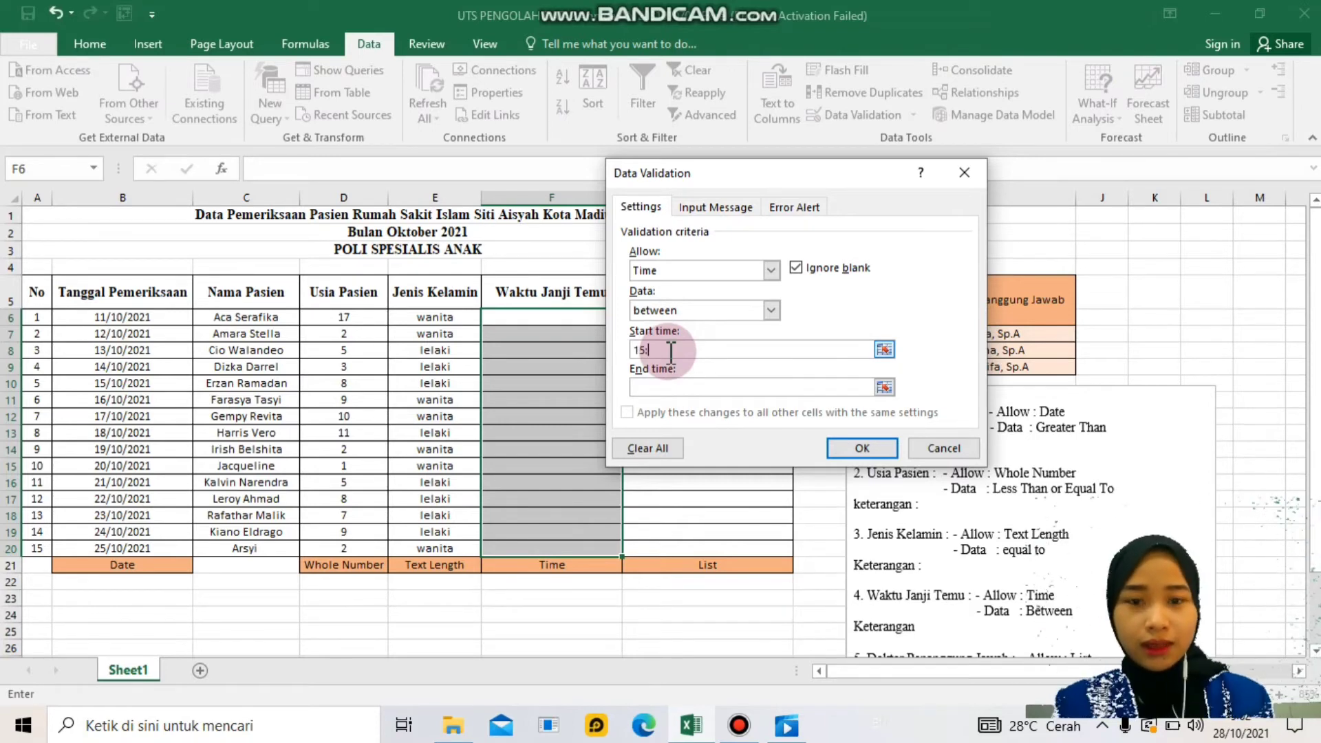
text(:00)
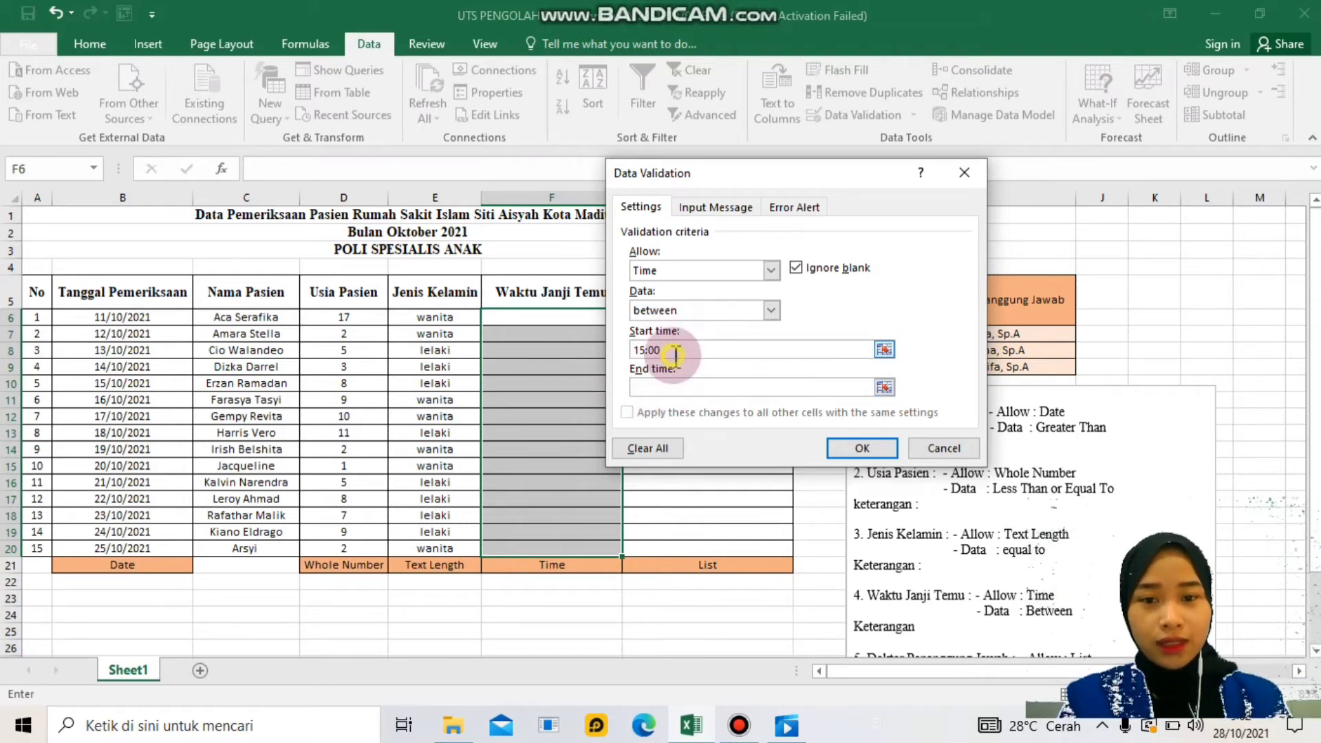
key(BackSpace)
key(BackSpace)
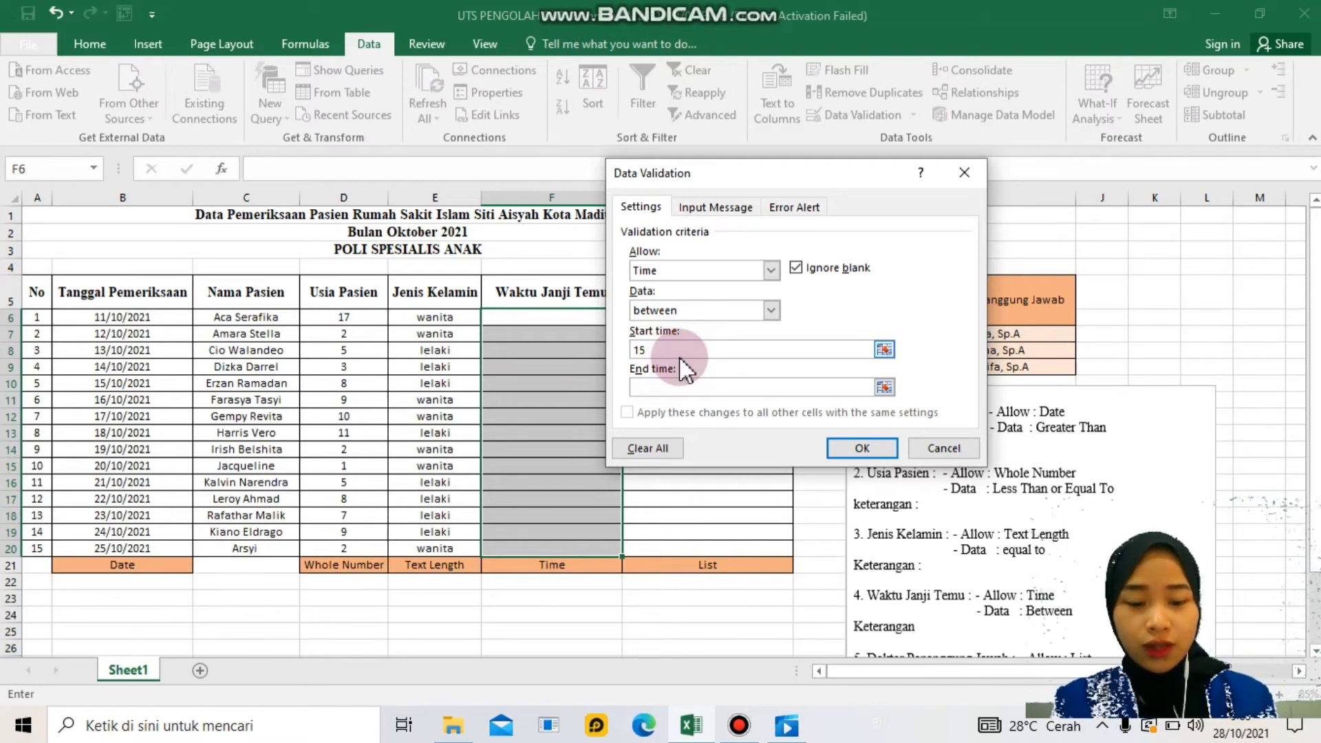
key(Return)
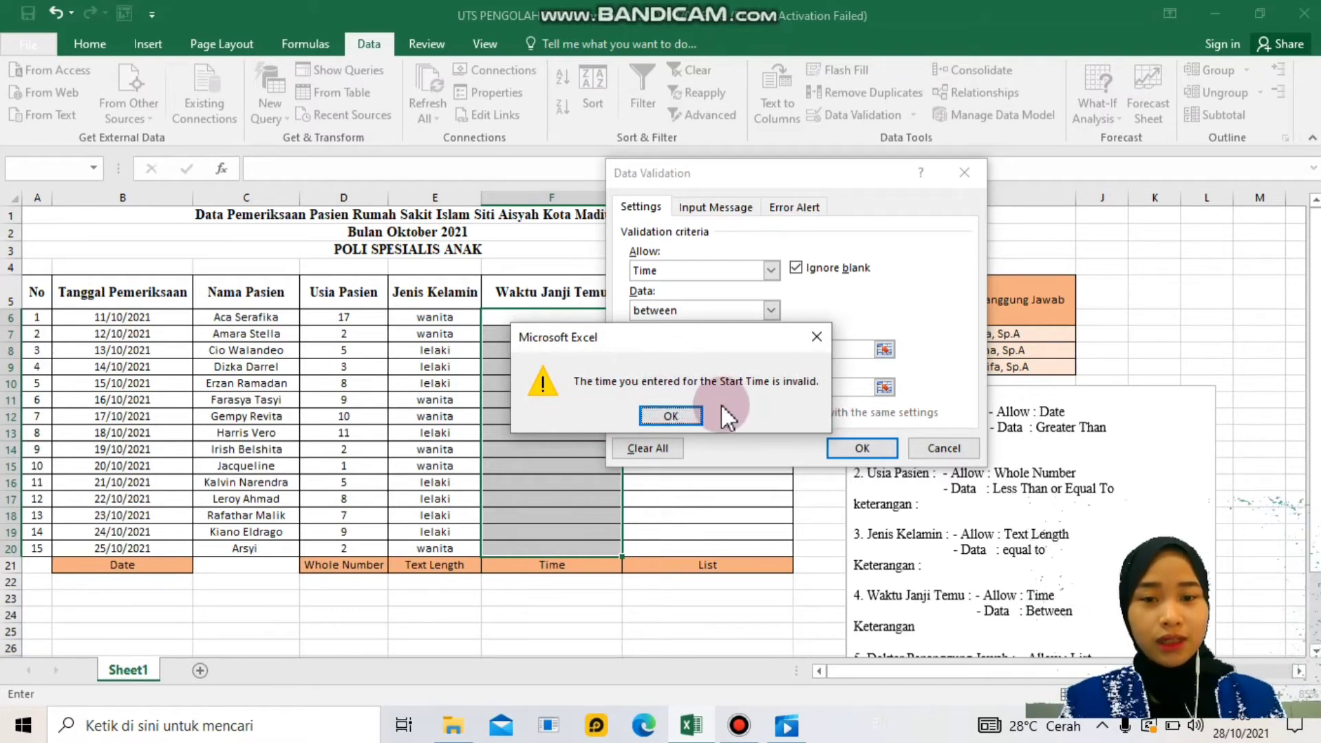
click(671, 416)
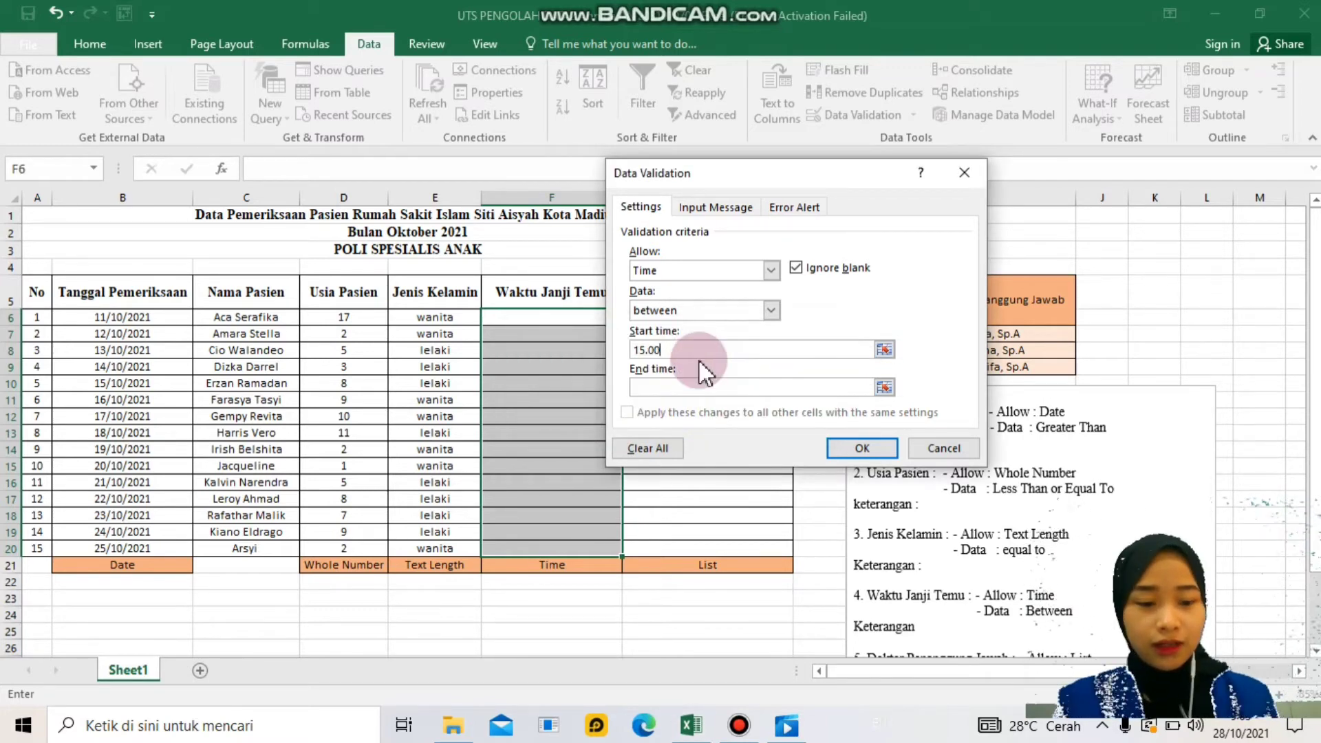
key(BackSpace)
key(BackSpace)
key(BackSpace)
text(:00)
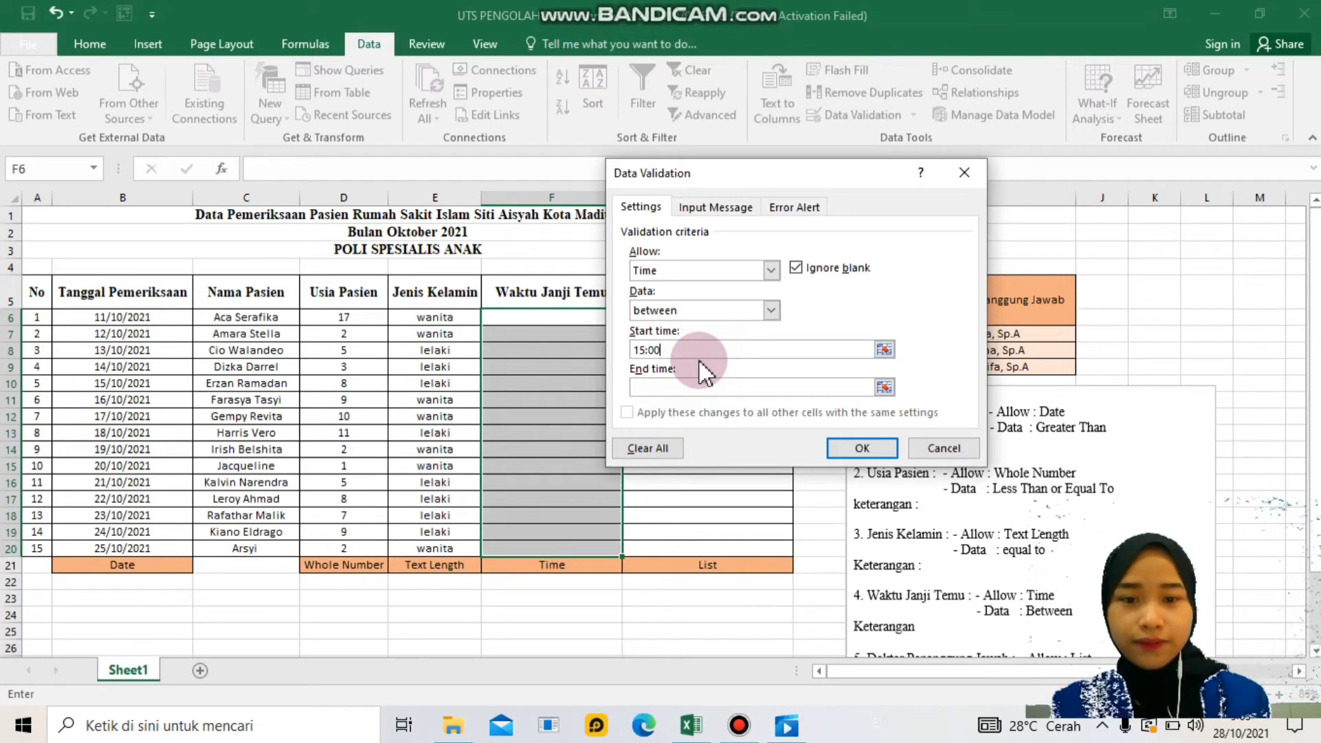
click(663, 389)
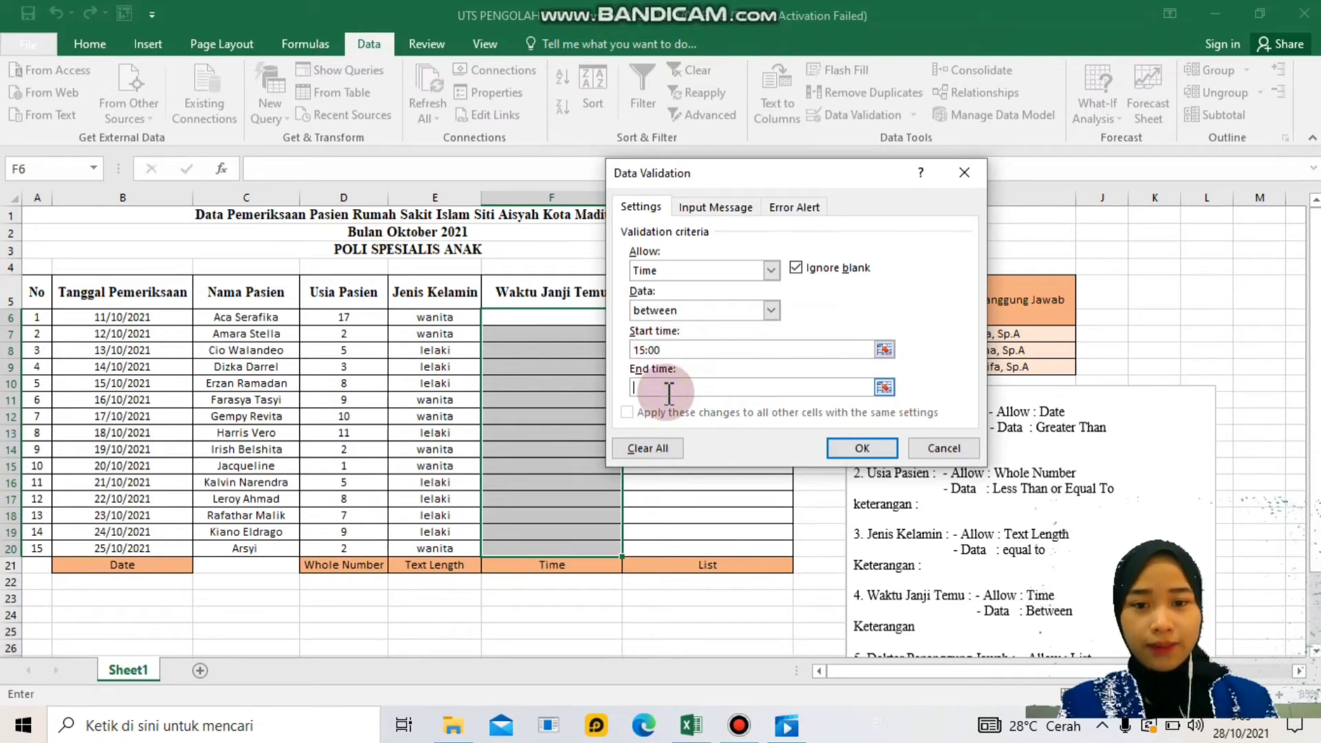
text(20:00)
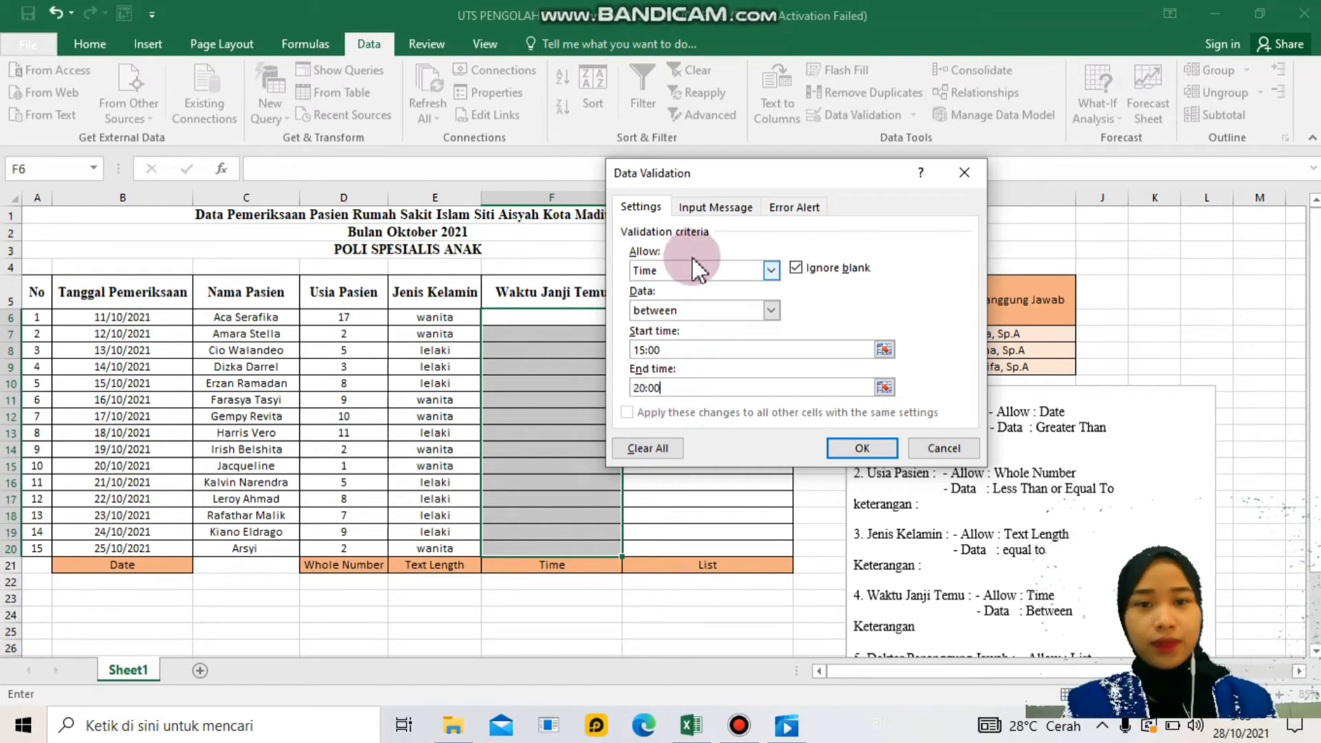
click(715, 207)
- Enter input title 'Masukkan Waktu Janji Temu' and message 'Hanya bisa diisi antara jam 15:00 sampai 20:00'
click(723, 296)
text(Ma)
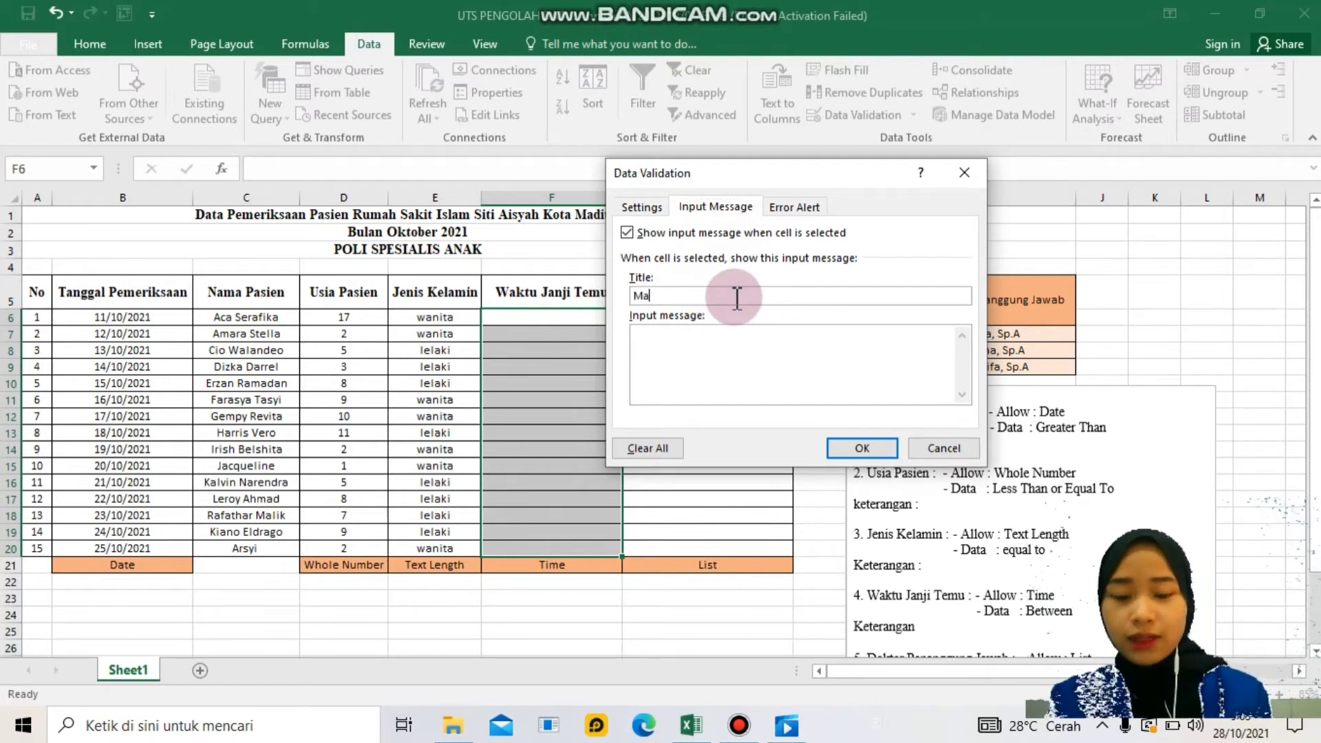
text(sukkan Wak)
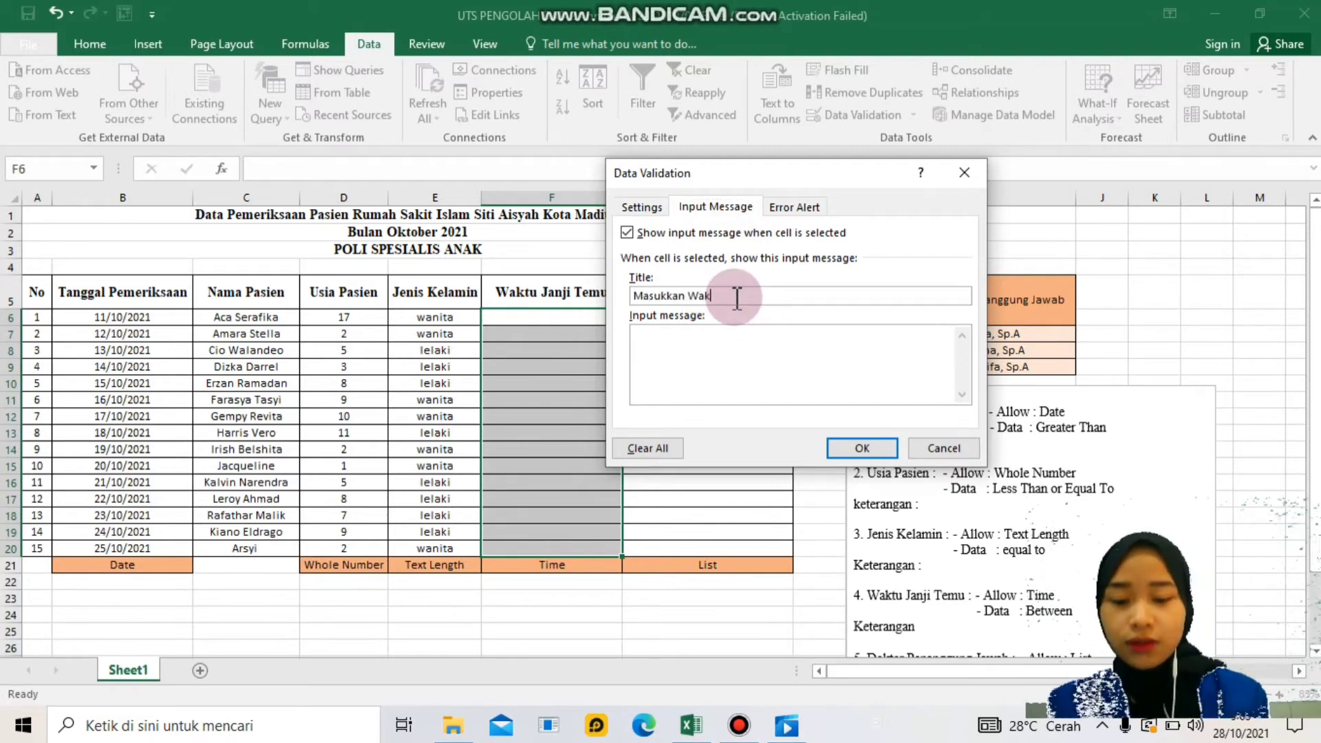
text(tu Janji Temu)
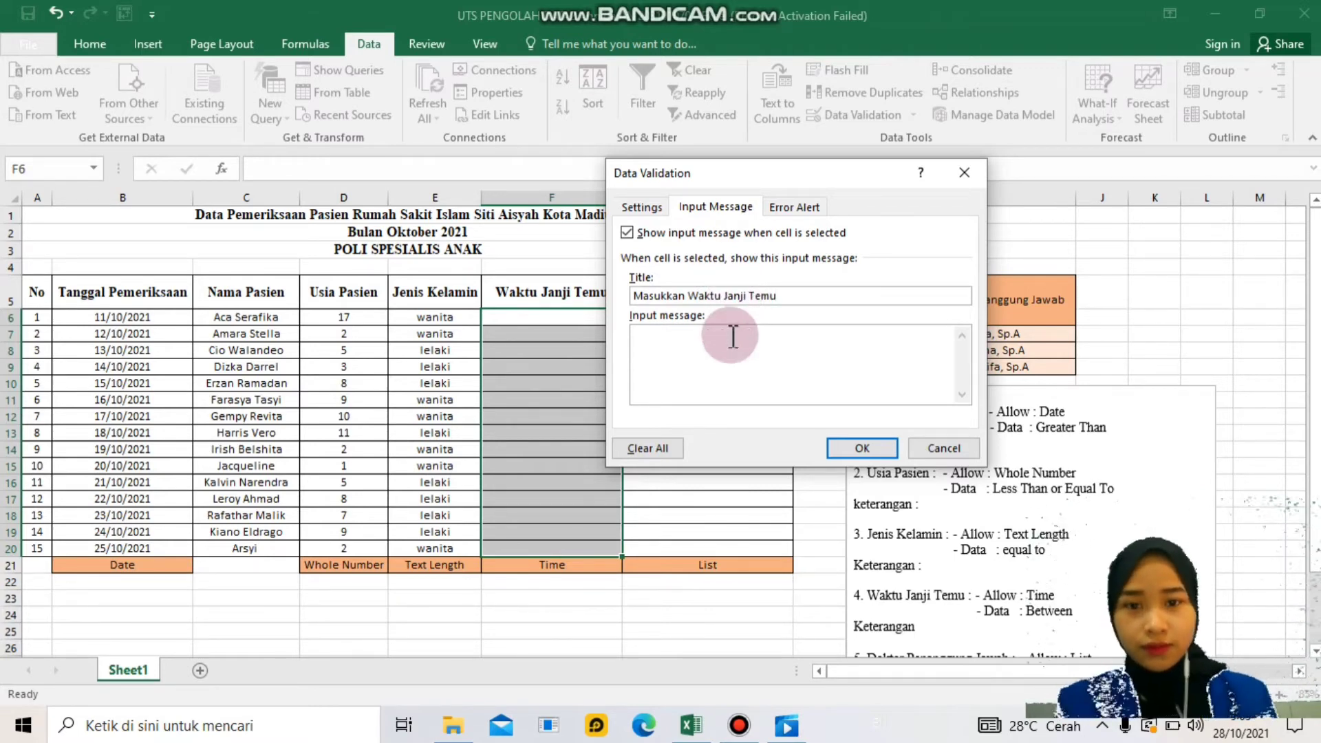
click(703, 365)
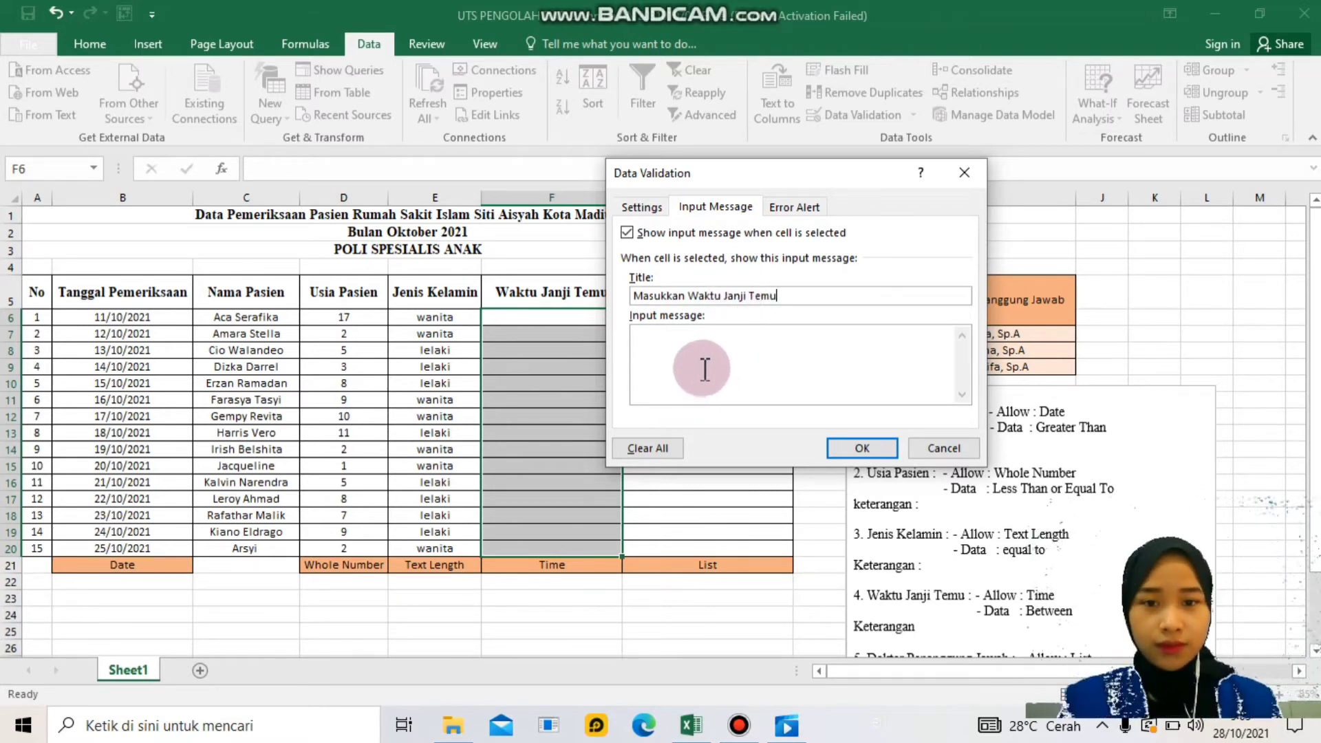
text(Hanya )
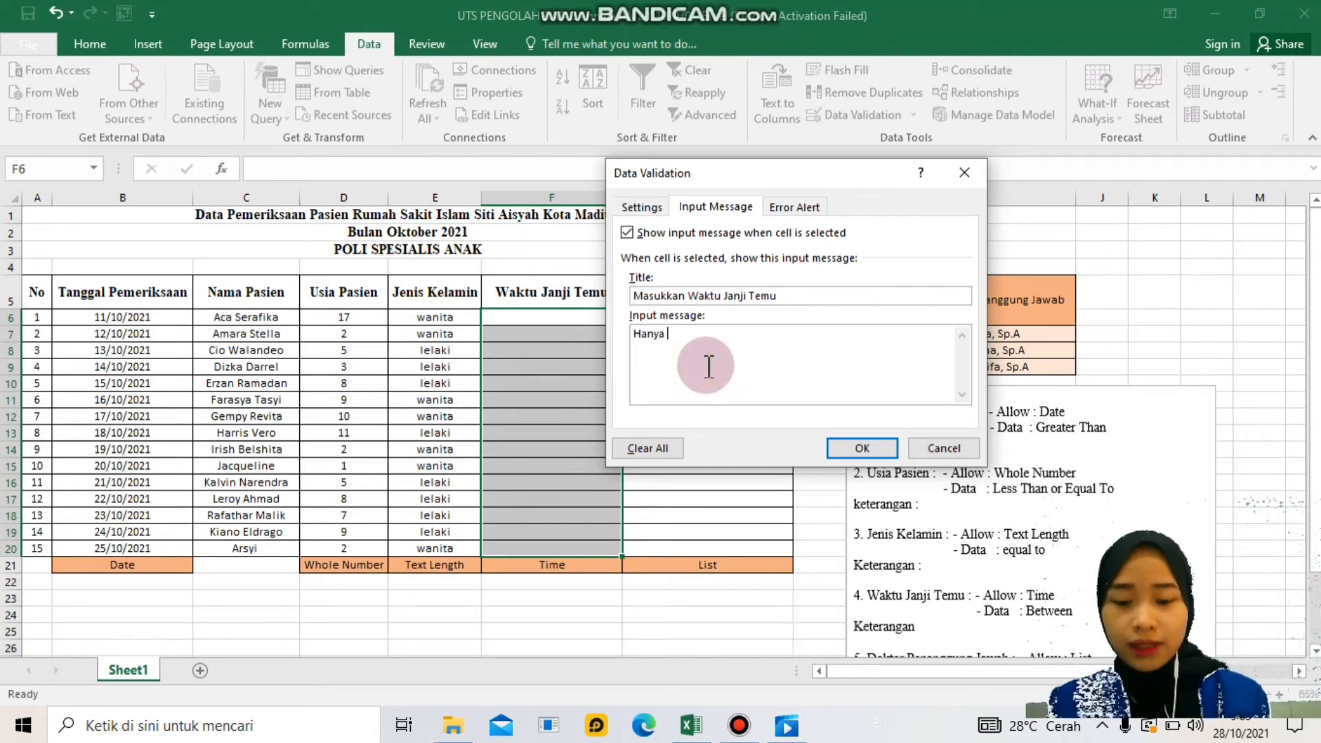
text(bisa diisi)
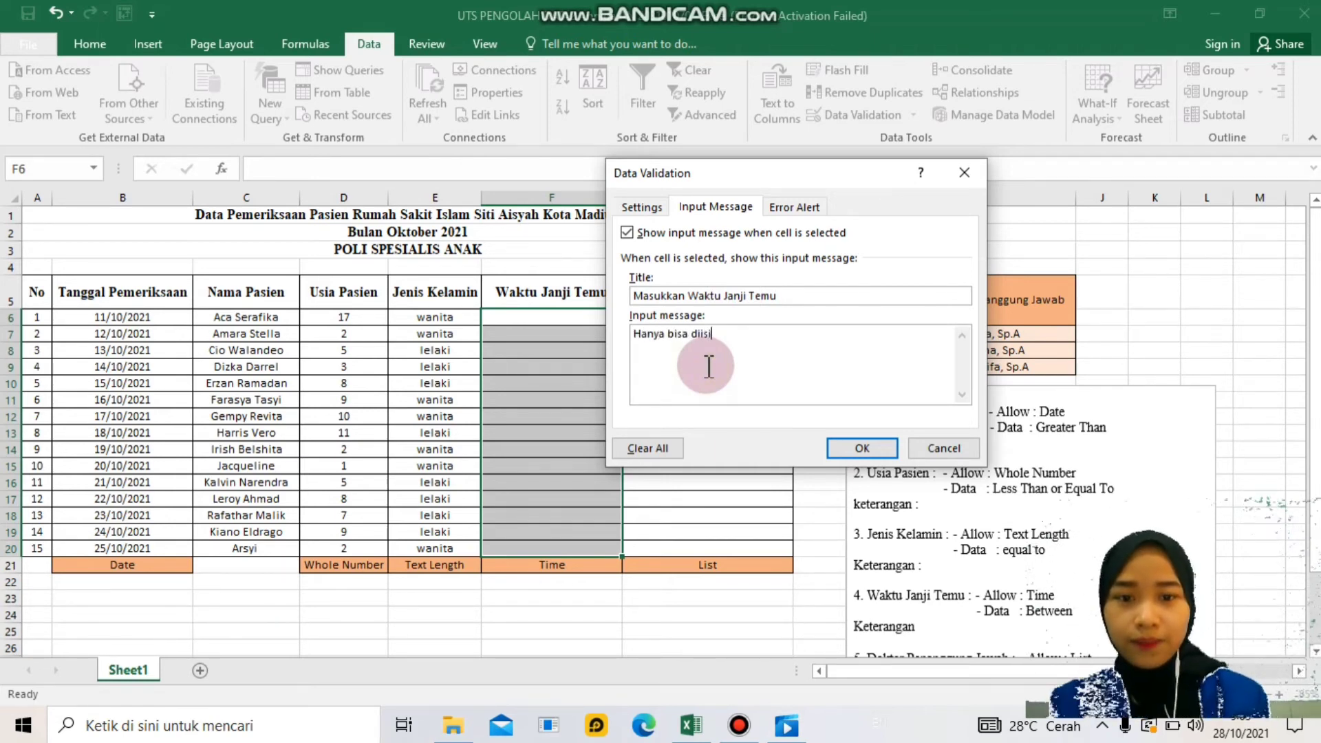
text( antara jam 15)
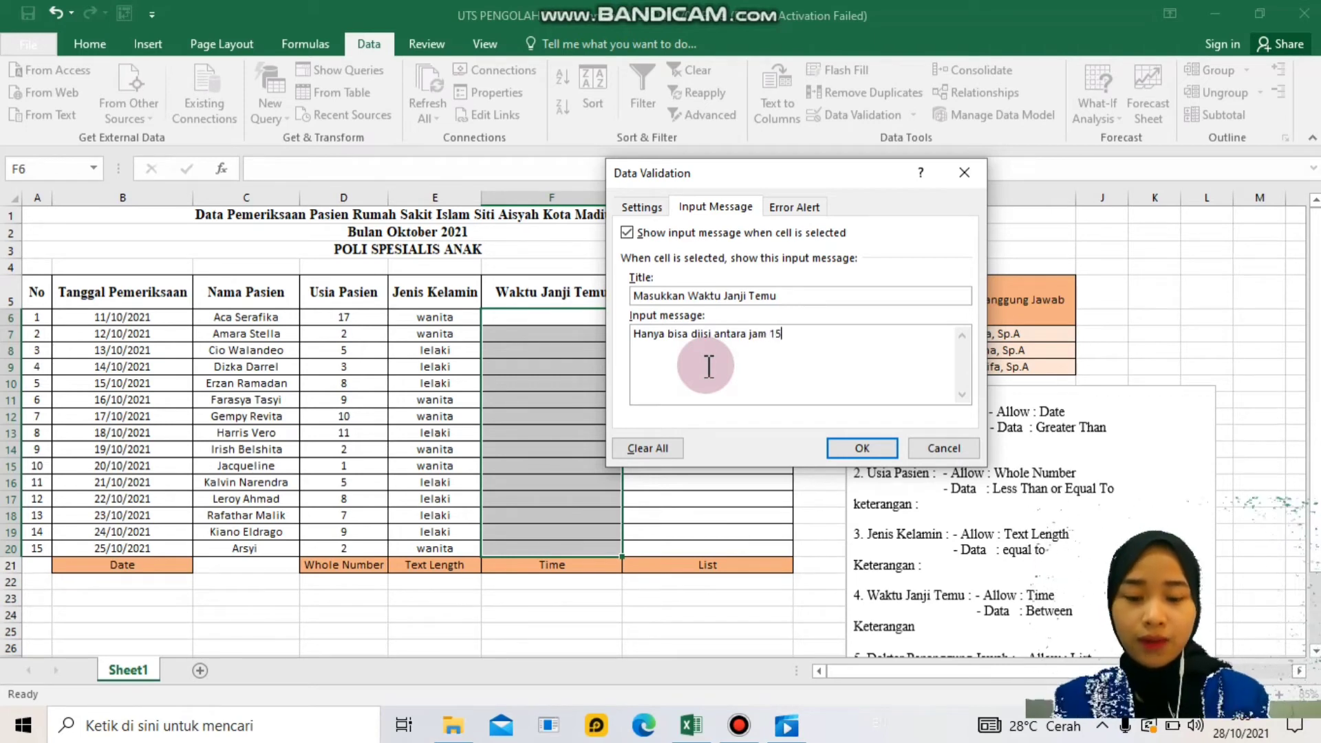
text(:00 sampai 20:00)
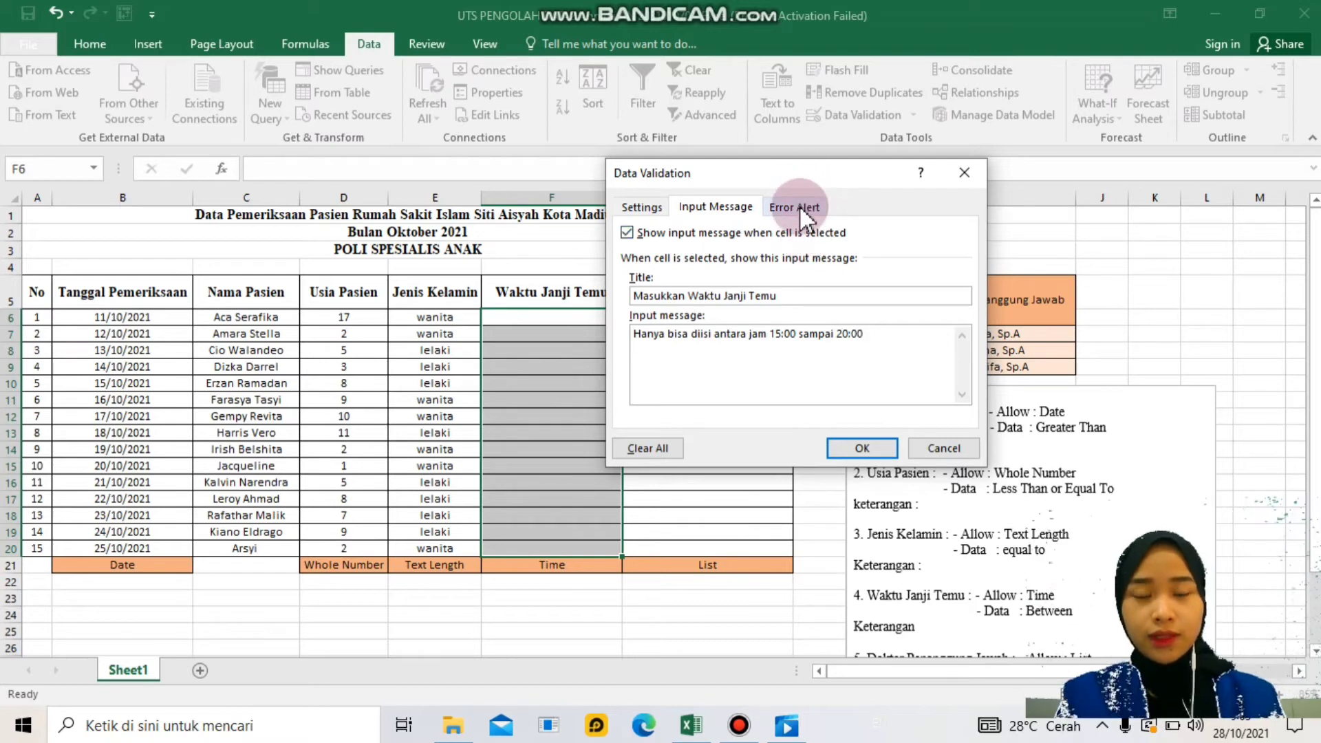
- Set an Information alert 'Data yang dimasukkan salah' explaining the 15:00-20:00 range, then apply
click(797, 207)
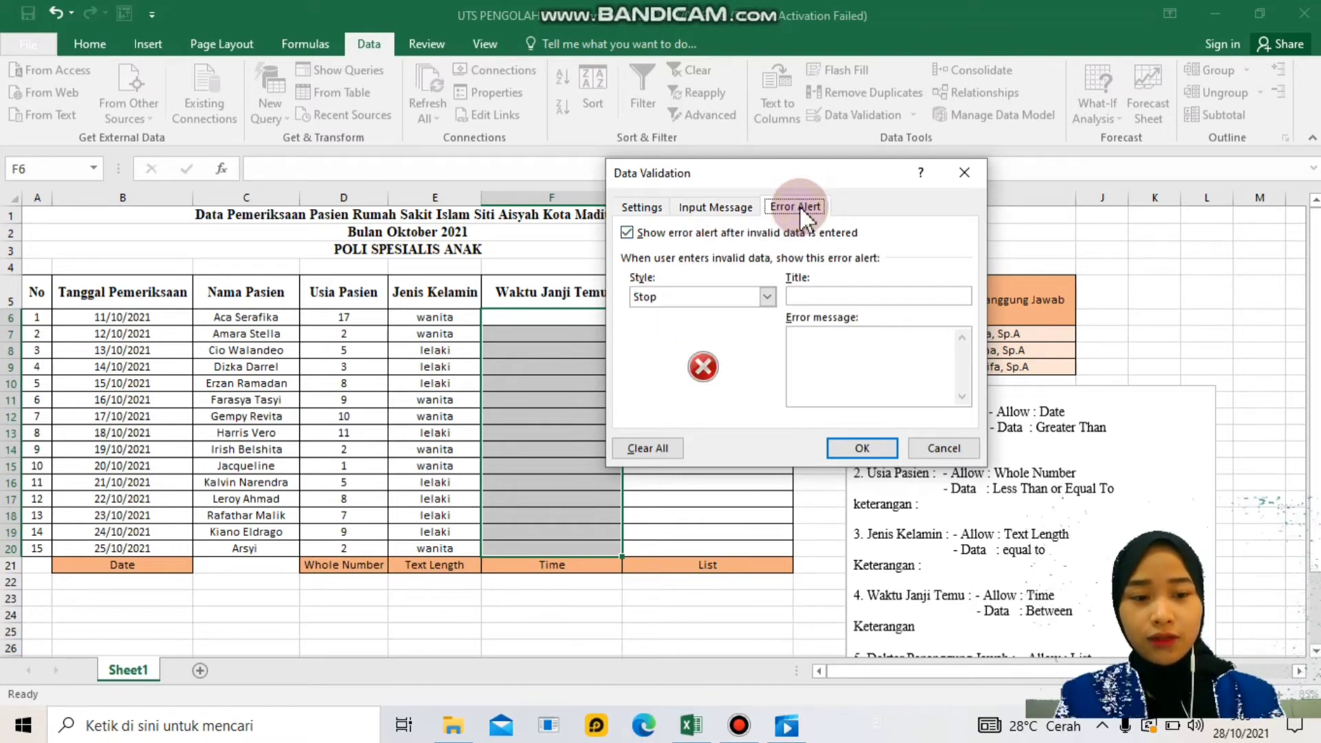
click(753, 297)
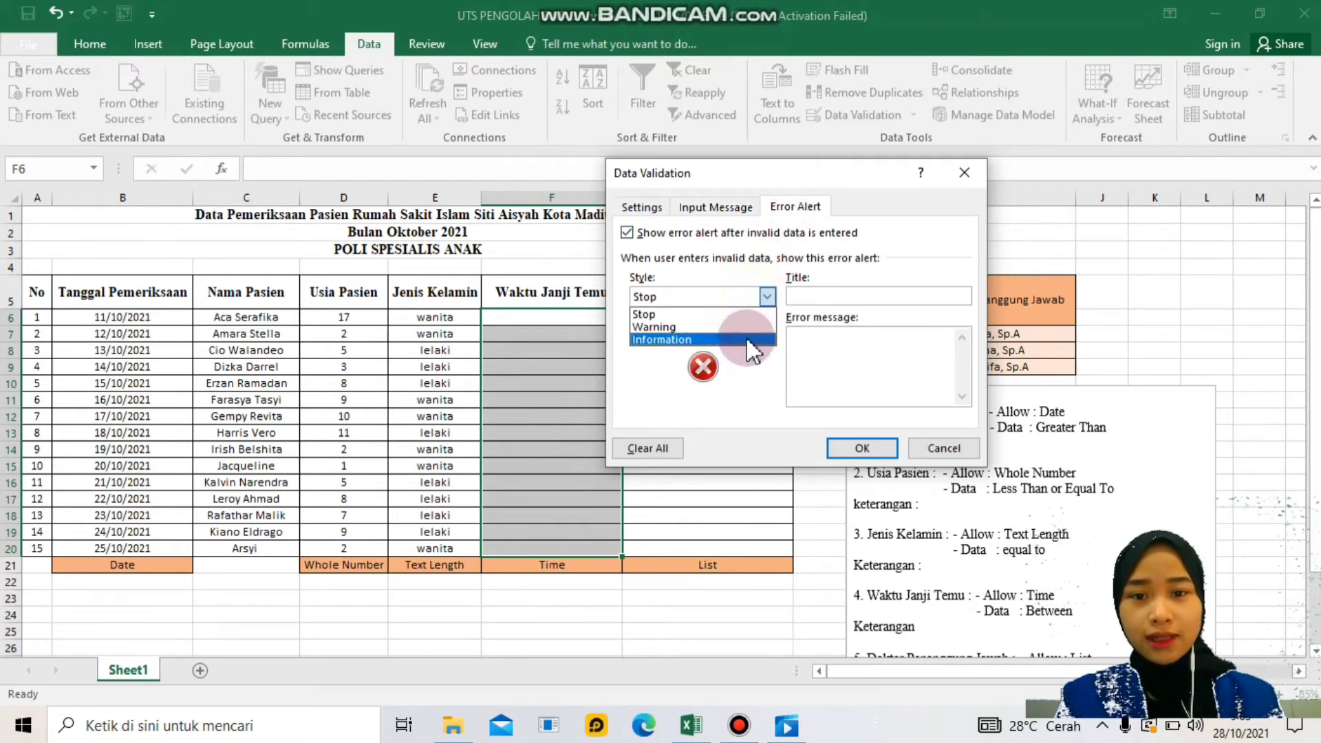
click(753, 342)
click(812, 297)
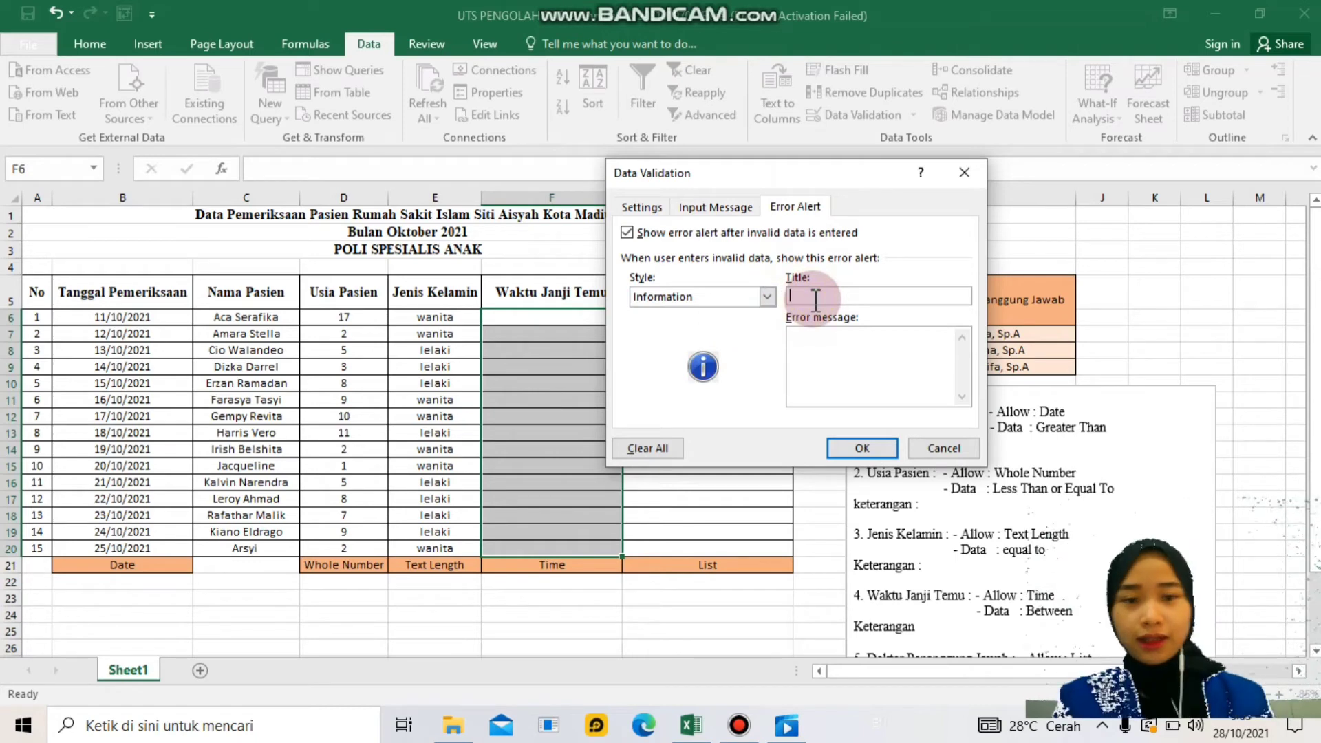
text(Data yang dimasukkan salah)
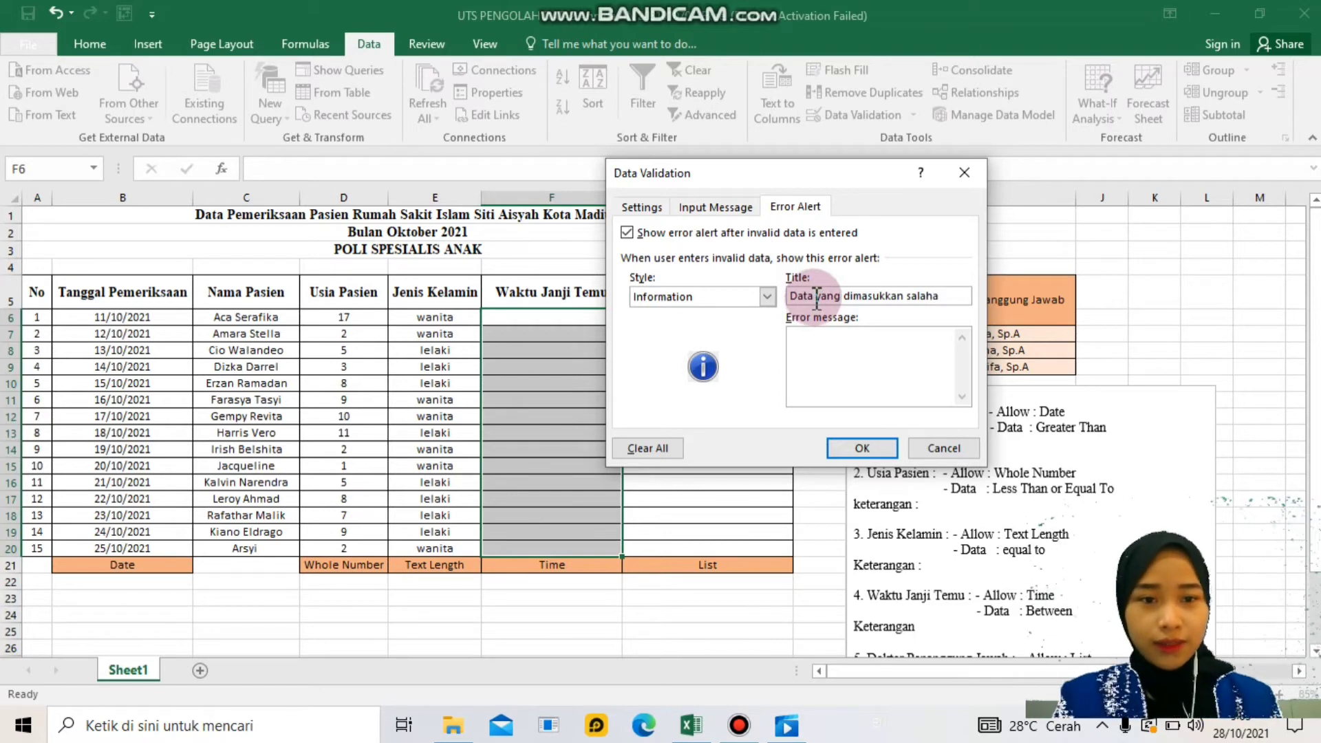
click(822, 343)
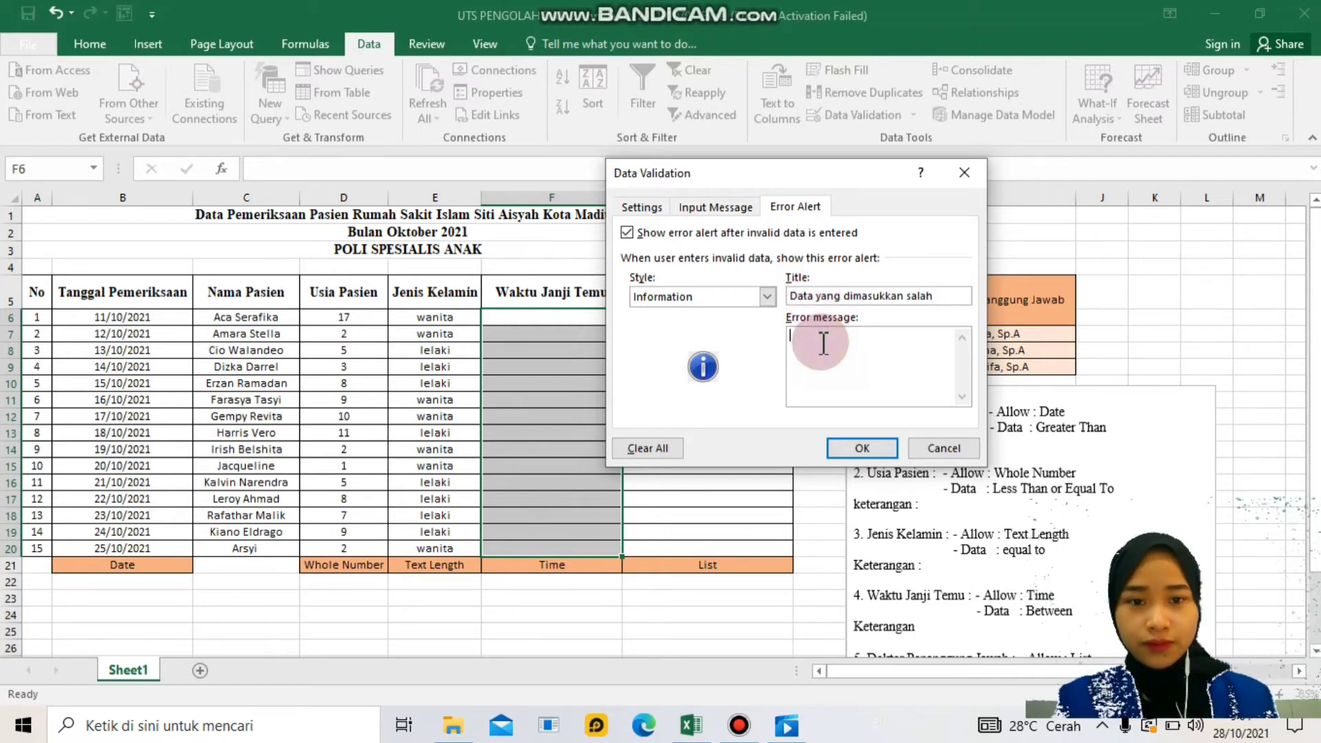
text(Data yang anda masukkan)
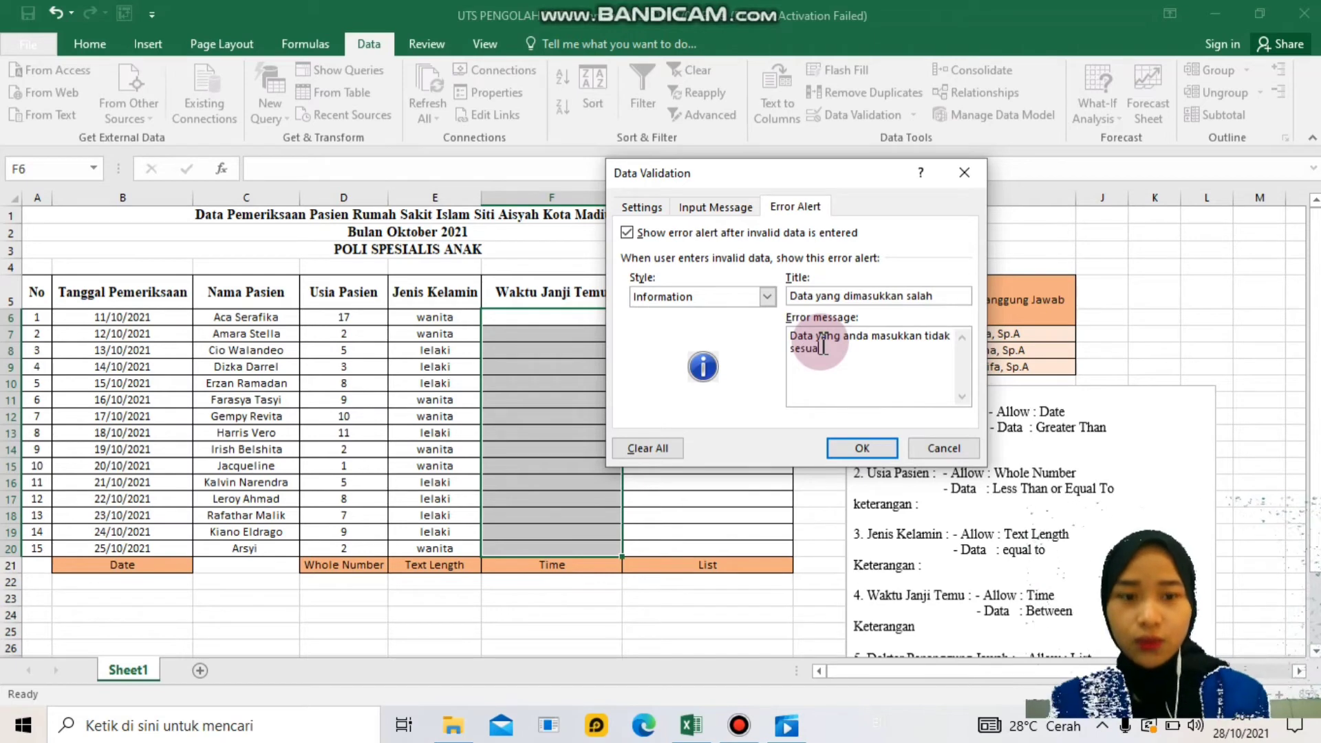
text(tidak sesuai dengan keten)
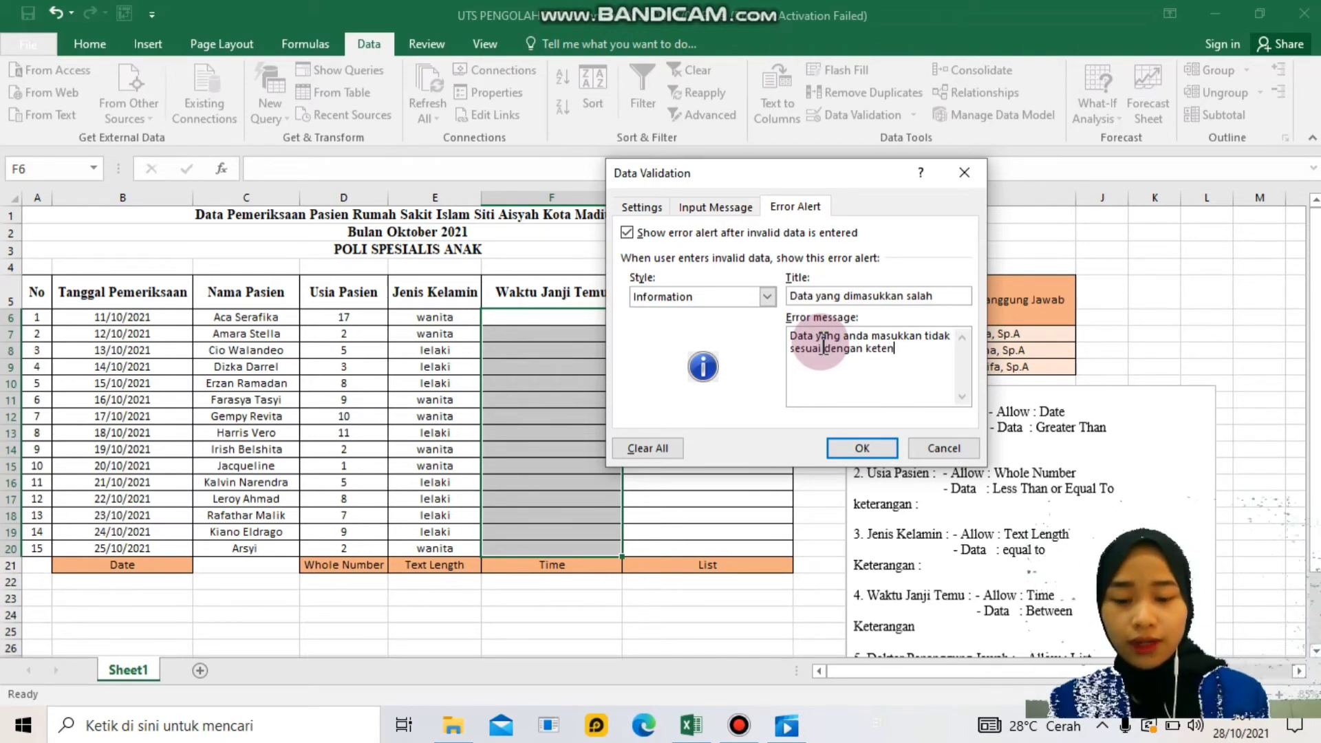
text(tuan yakni antara)
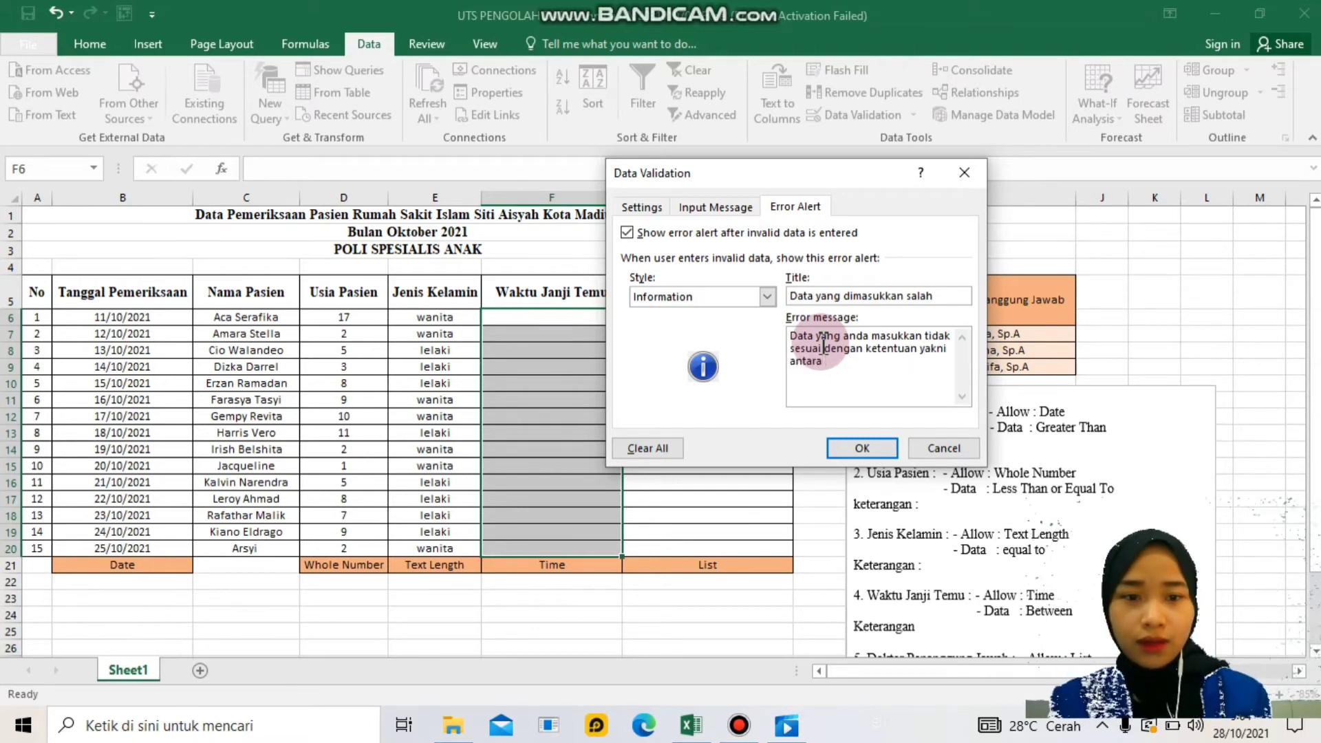
text( 15:00)
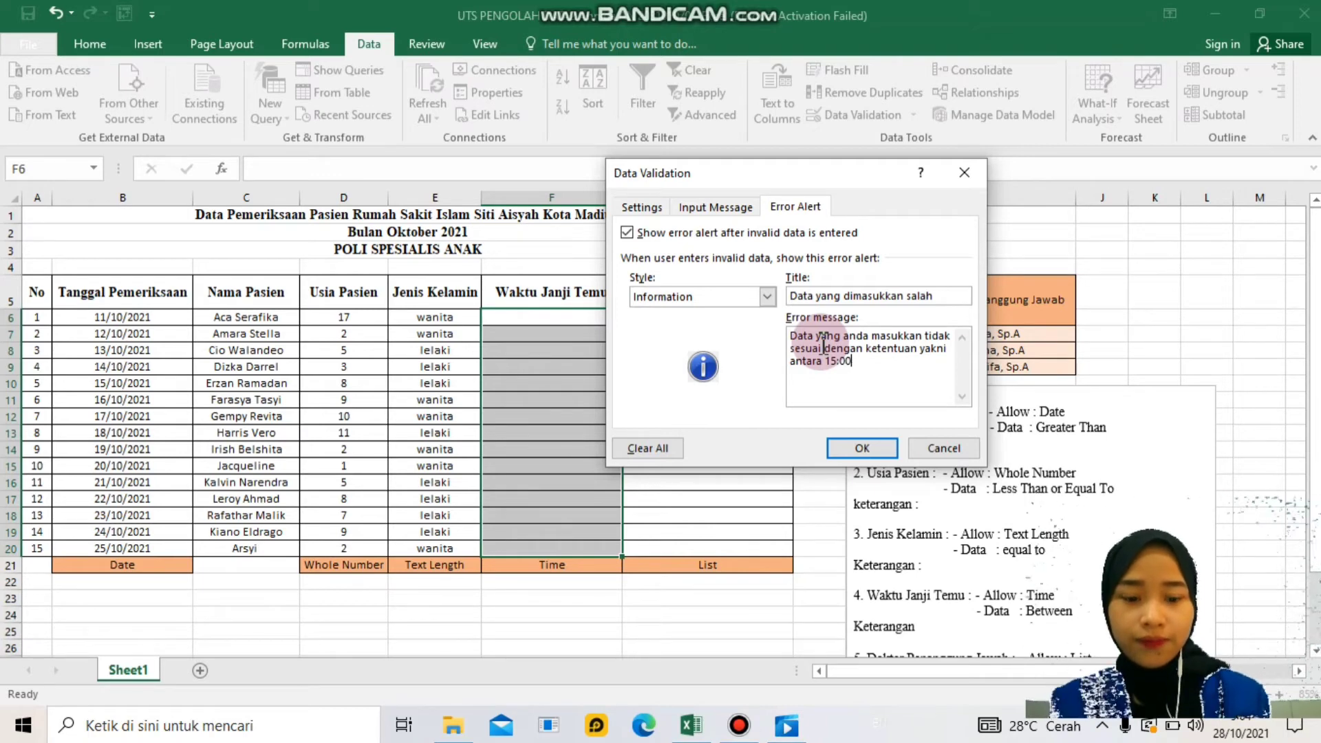
text(-20)
text(:00)
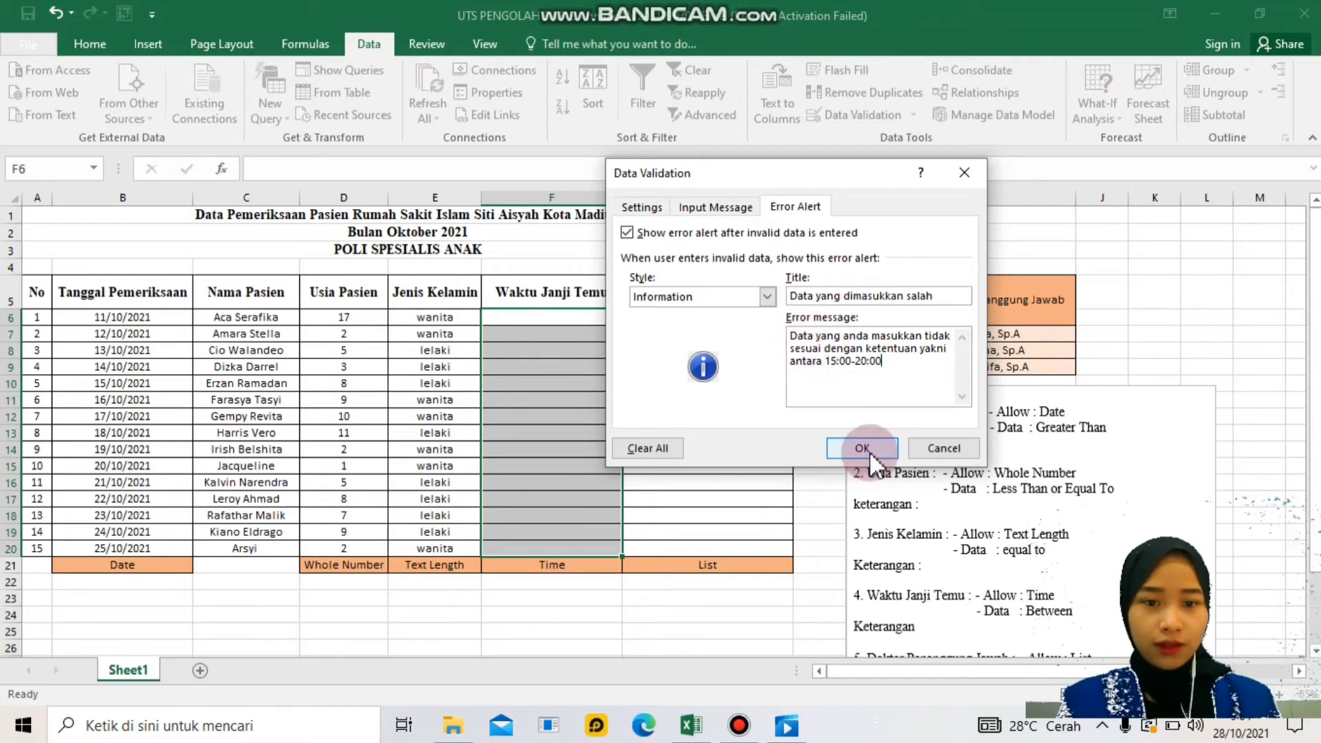
click(863, 448)
click(561, 321)
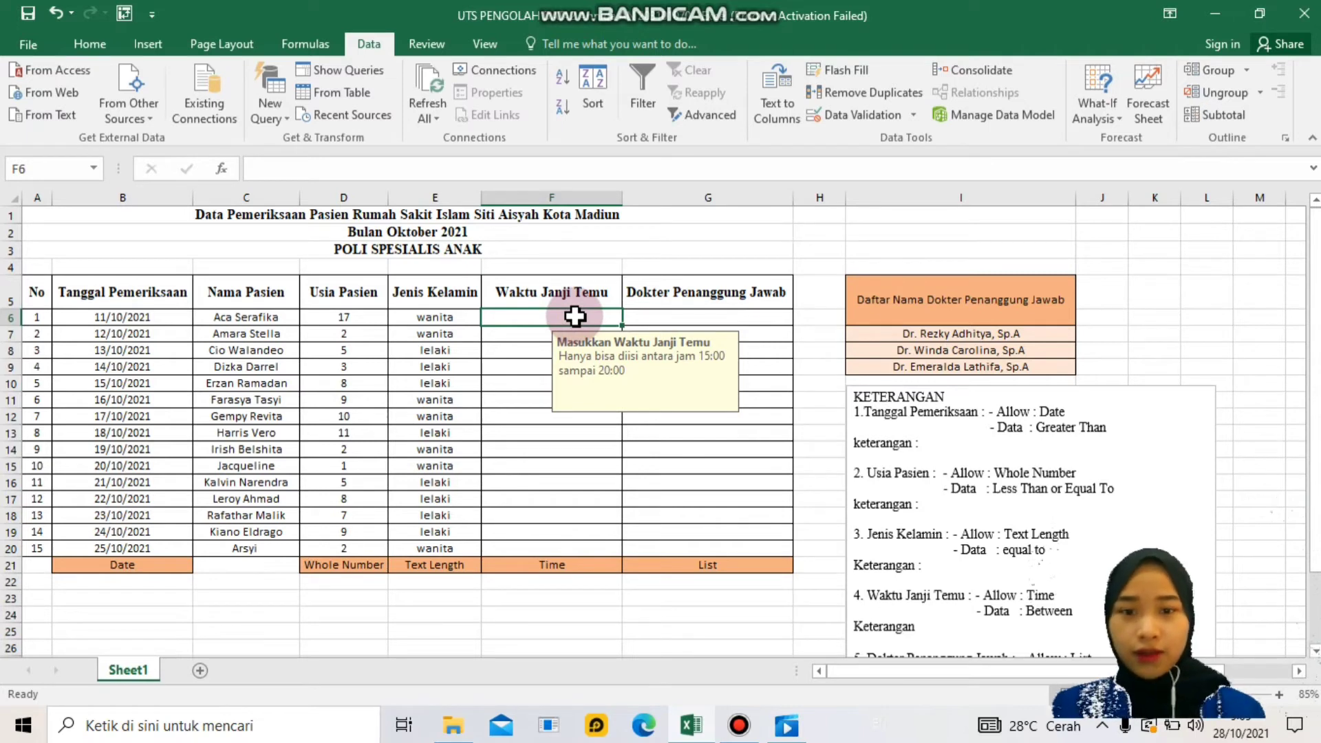
- Enter 15:00 and 15:15 in F6:F7, and confirm that 14:45 in F8 is rejected
text(15:00)
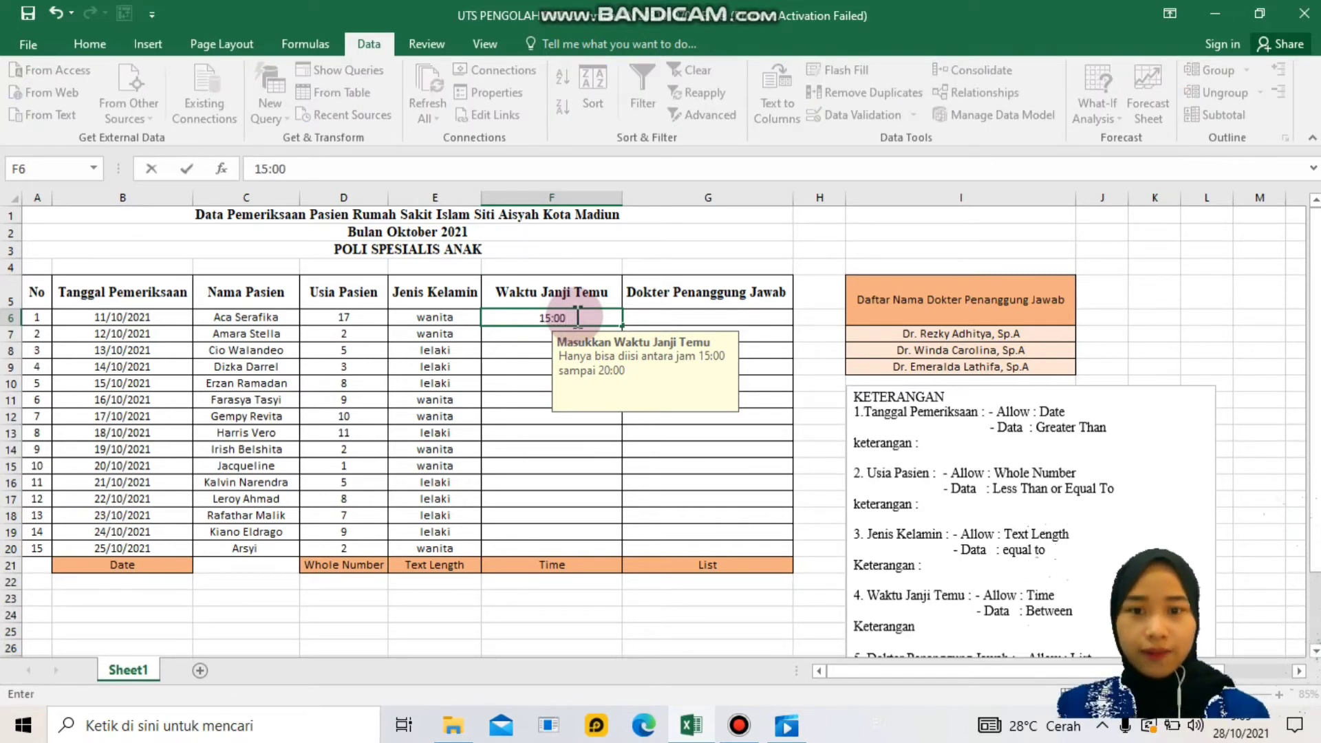
key(Return)
text(15:15)
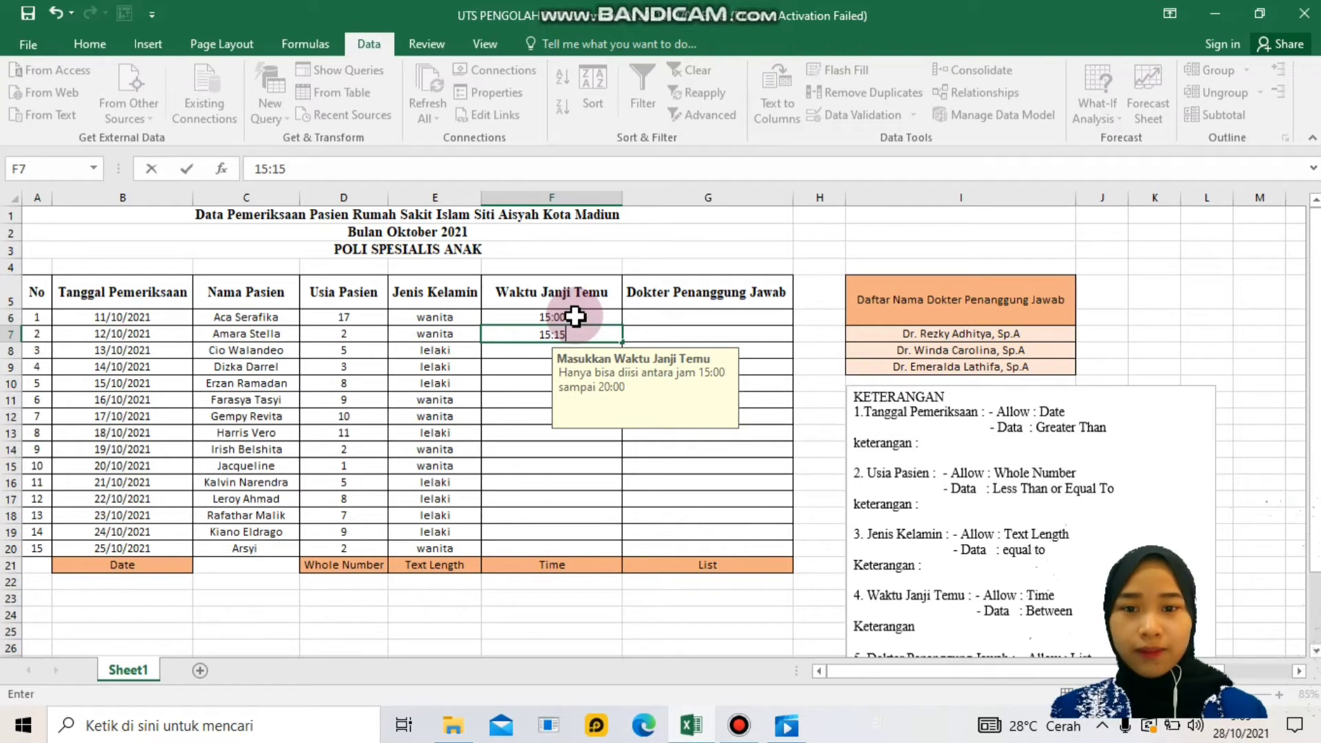
key(Return)
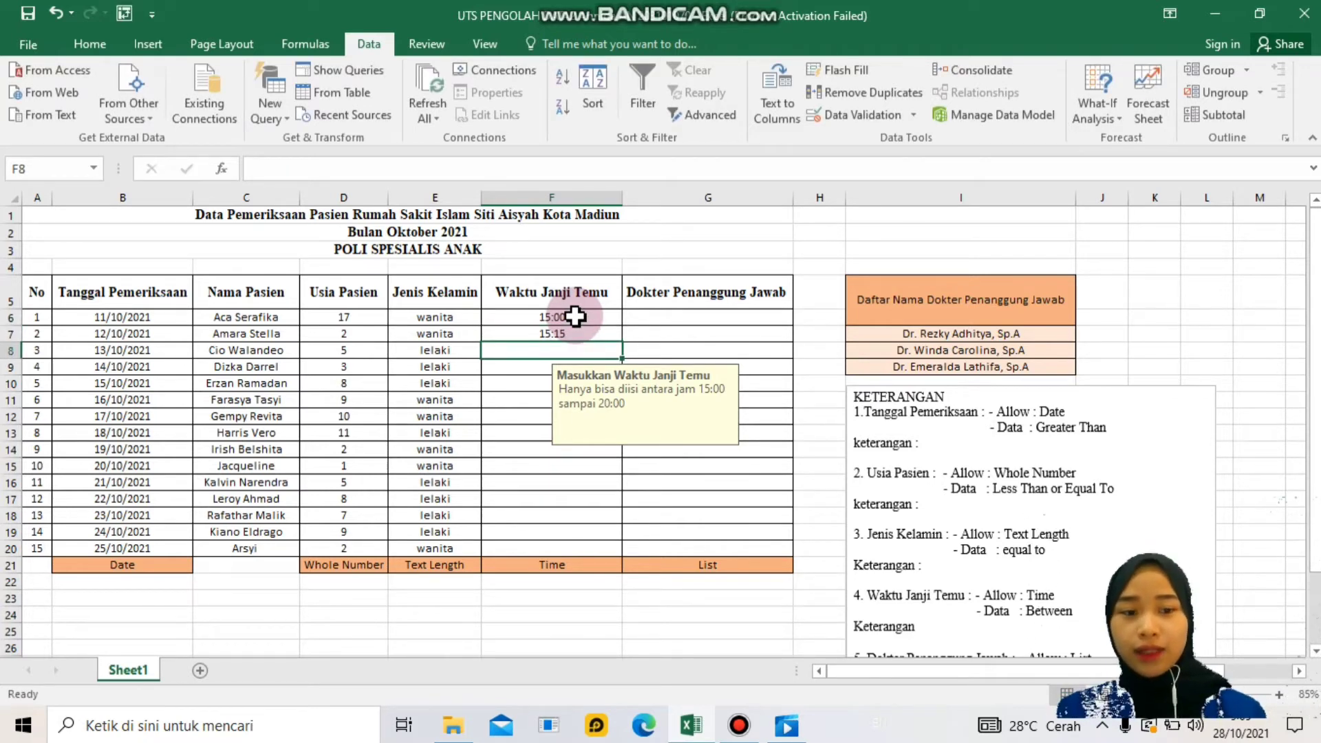
text(14:45)
key(Return)
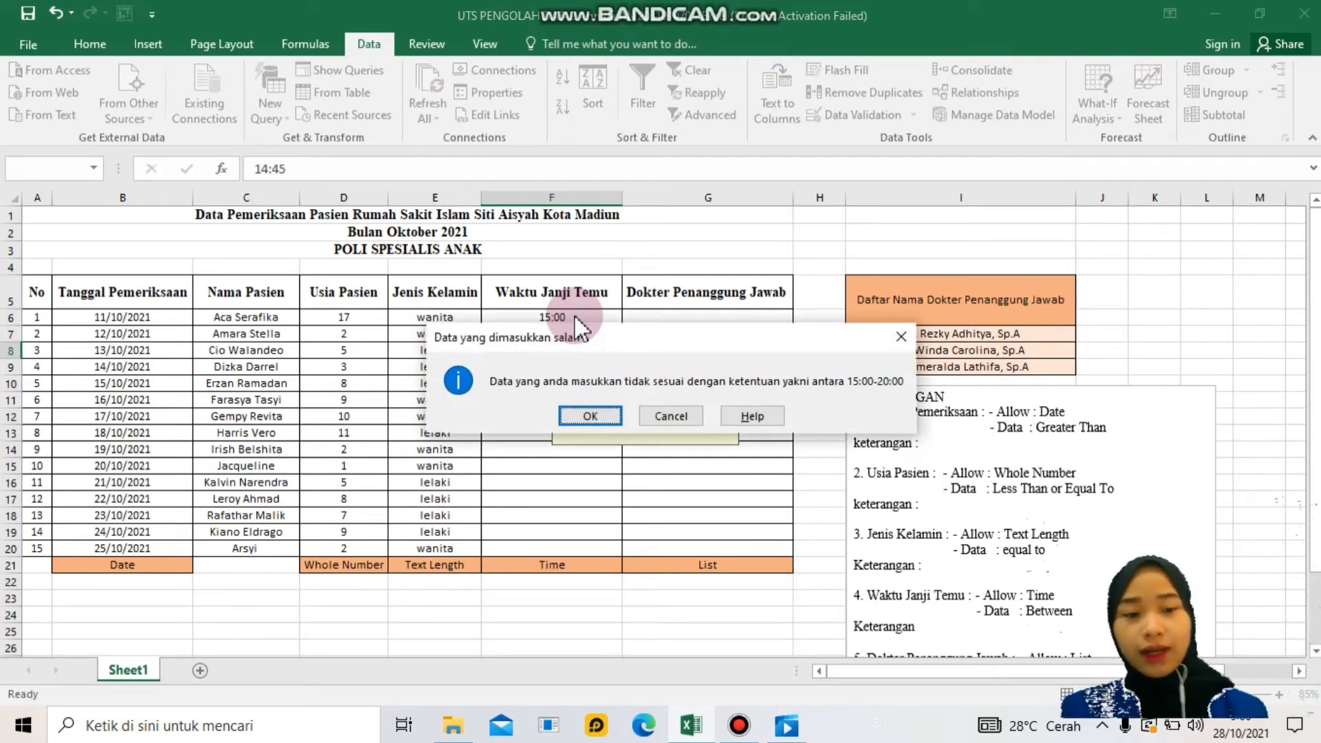
click(659, 417)
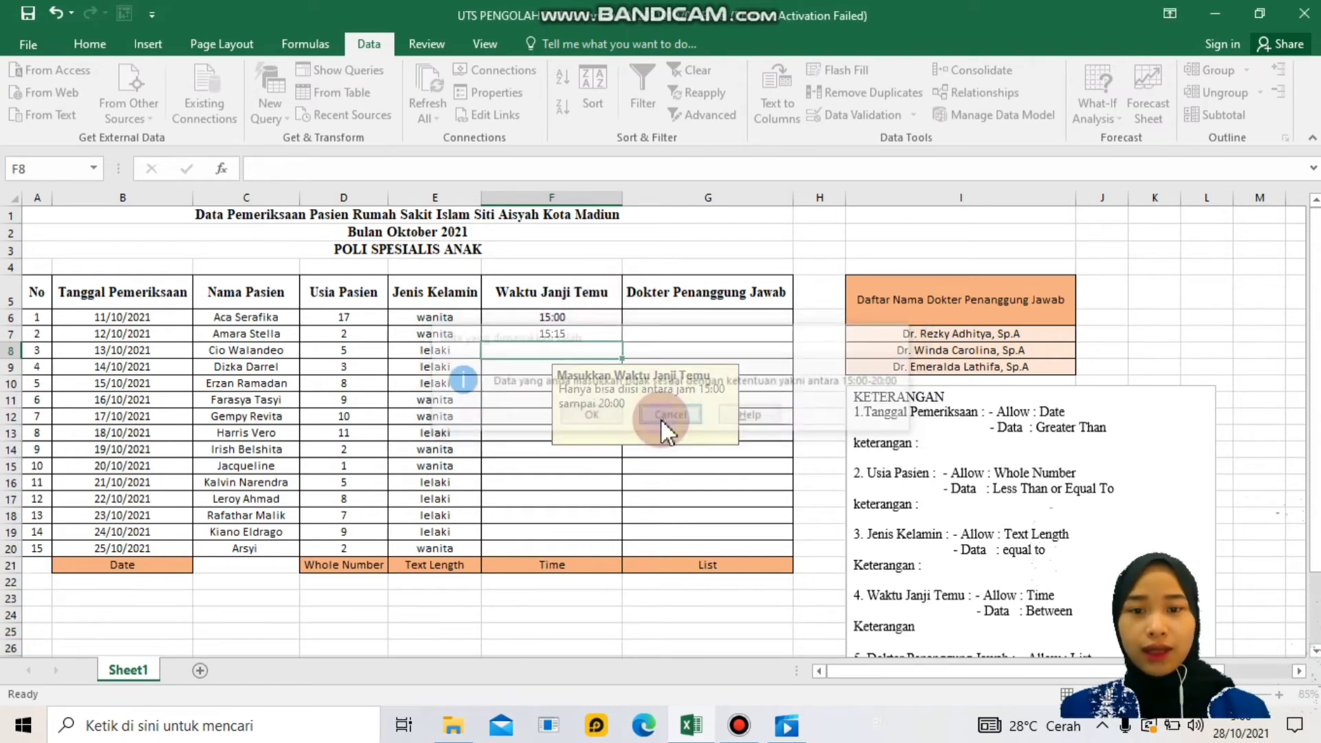
- Enter 15:45 and 16:00 in F8:F9, then test 20:30 in F10 against the limit
text(15)
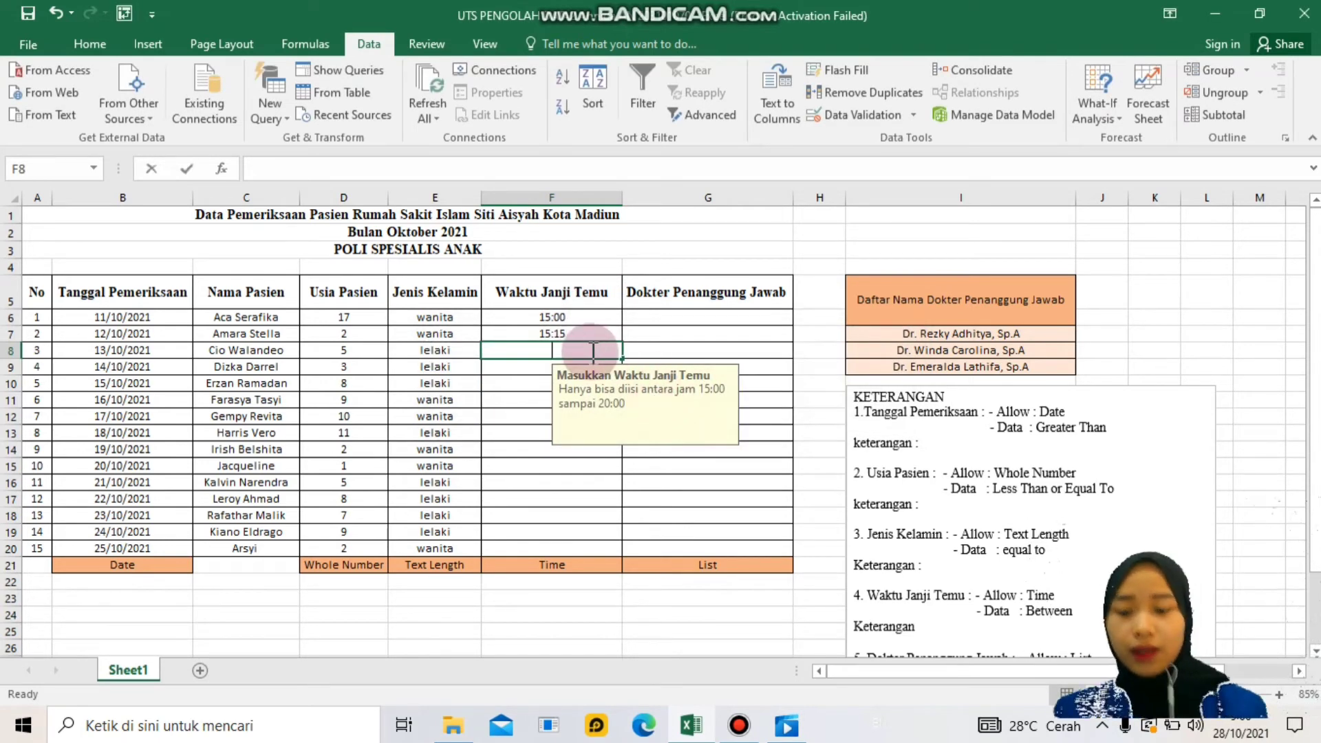
text(")
text(45)
key(BackSpace)
key(BackSpace)
key(BackSpace)
text(:45)
key(Return)
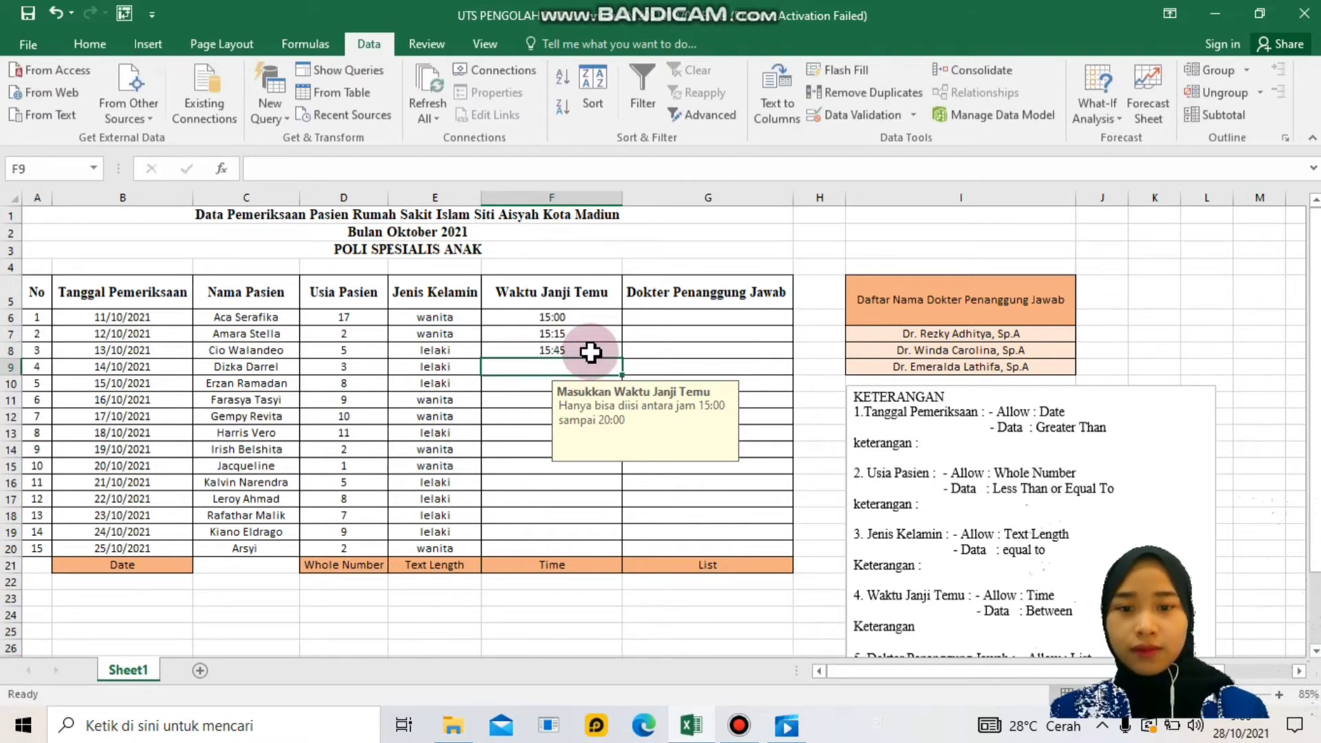
text(16:00)
key(Return)
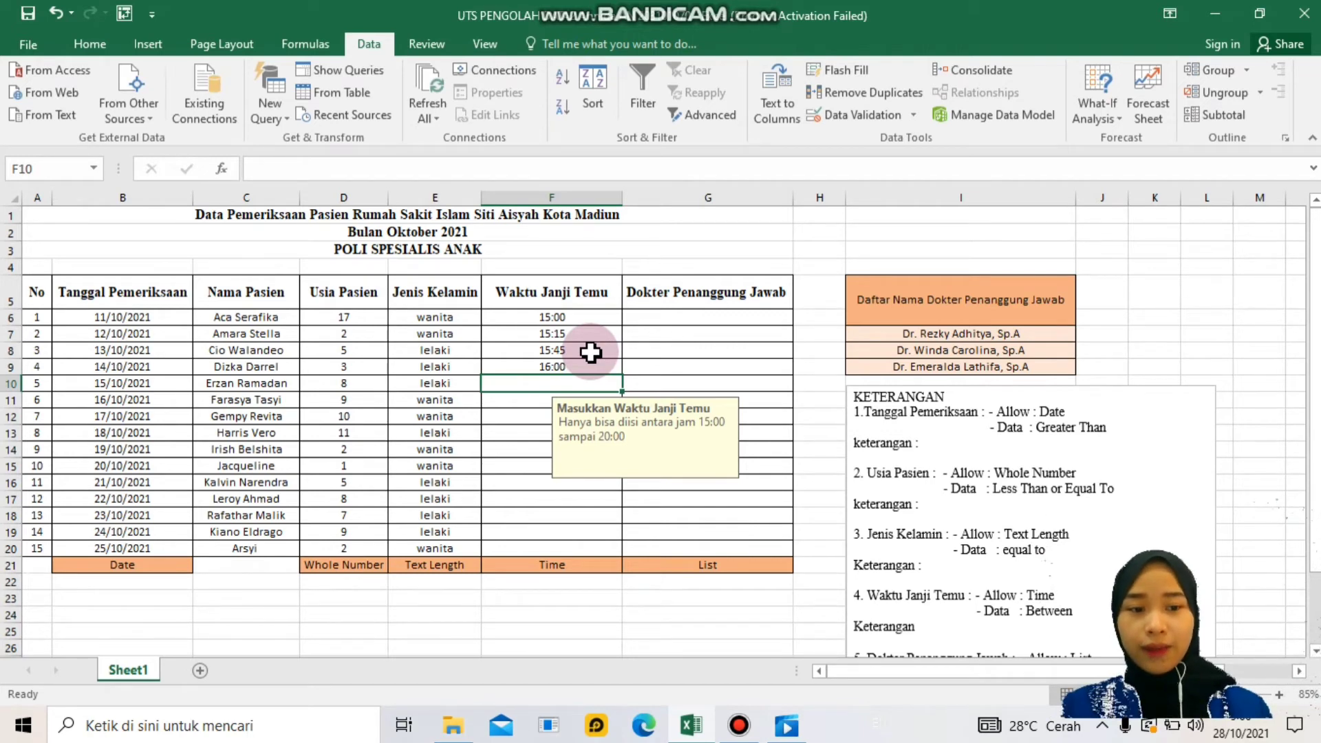
text(20)
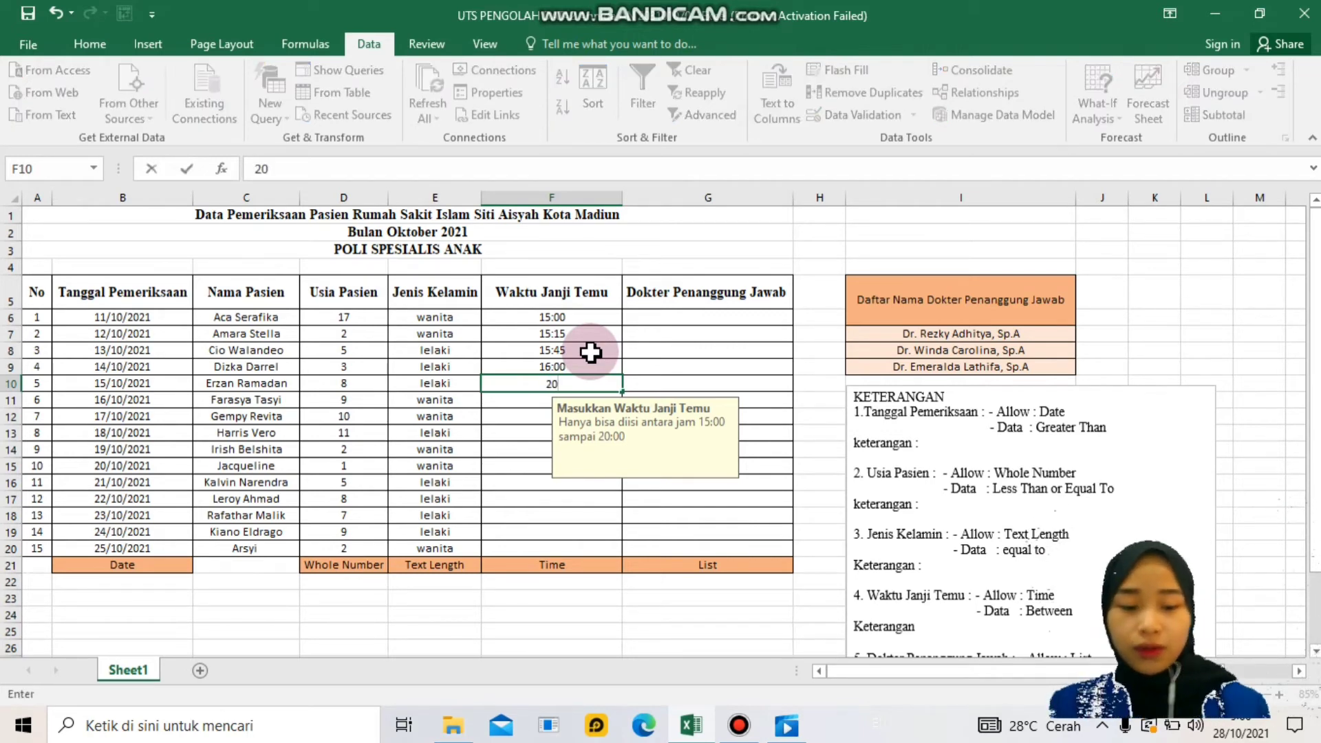
text(:30)
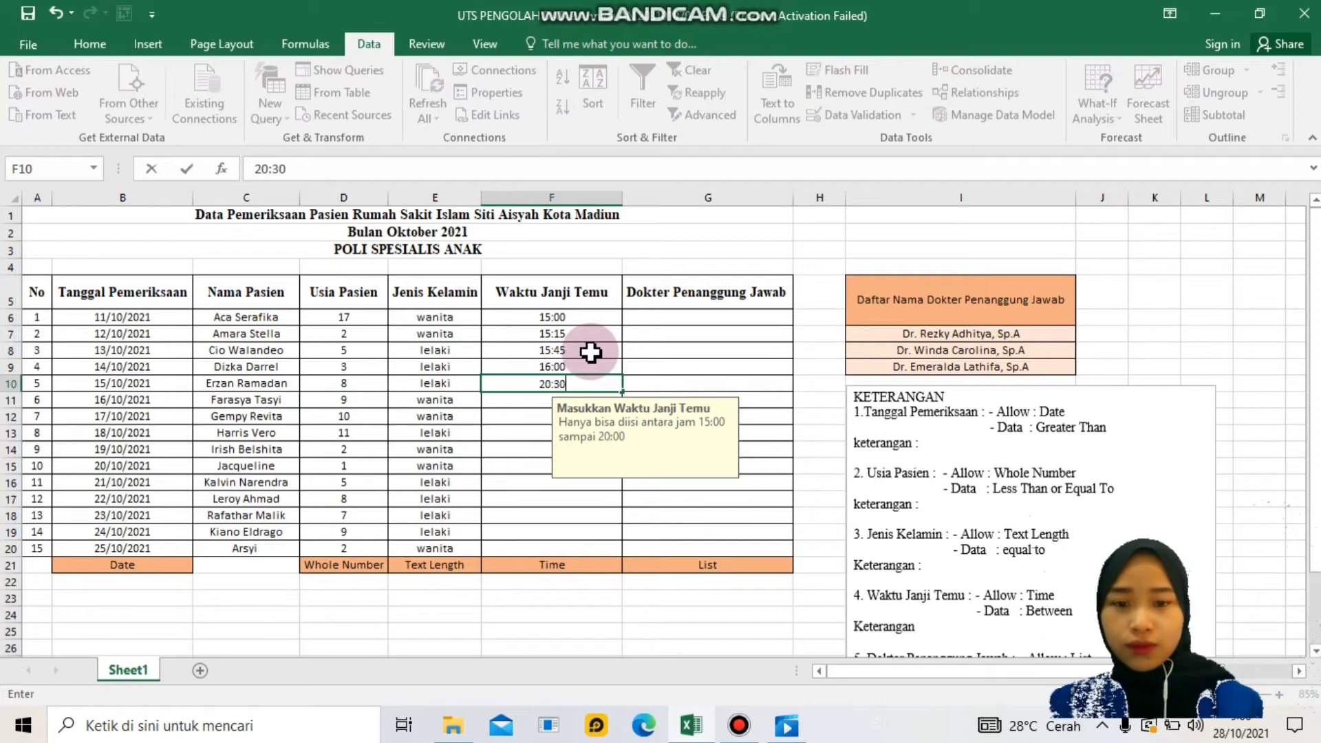
key(Return)
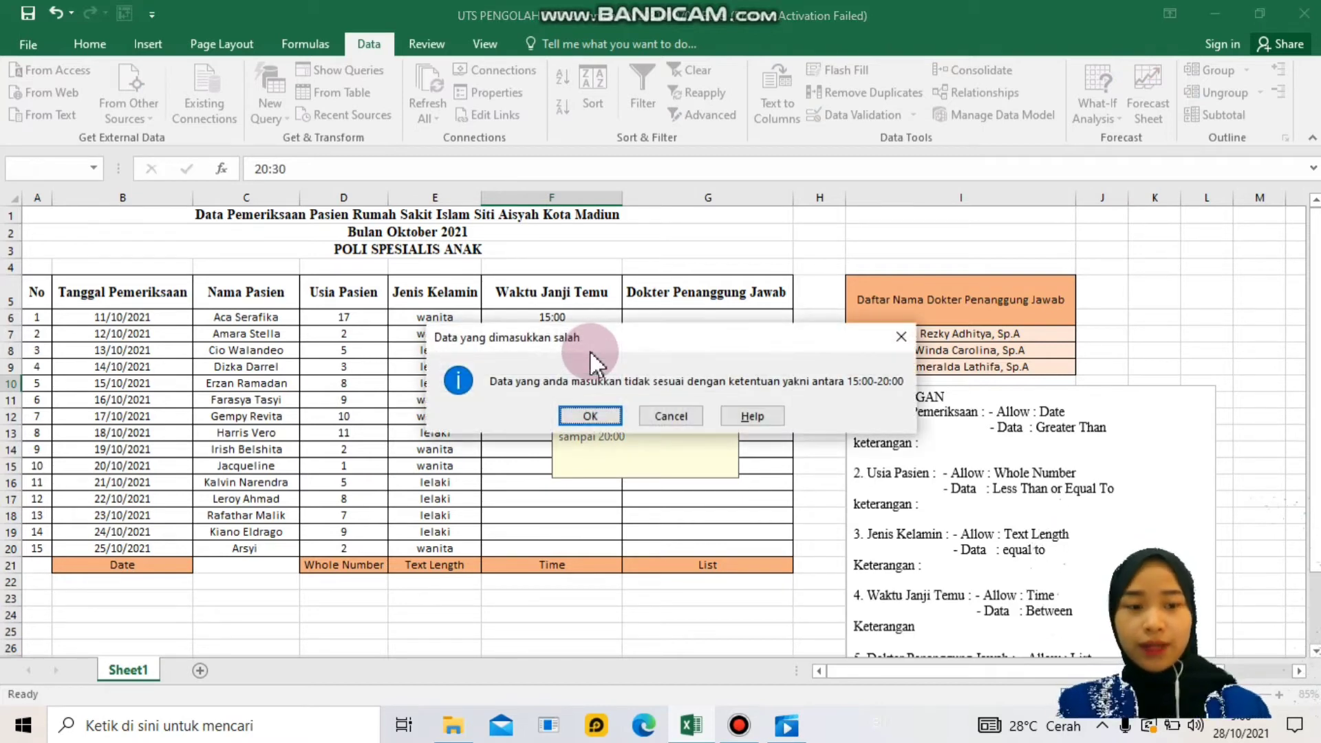
- Discard the rejected 20:30, then enter 16:30, 16:45, 17:00 and 17:20 in F10:F13
click(665, 416)
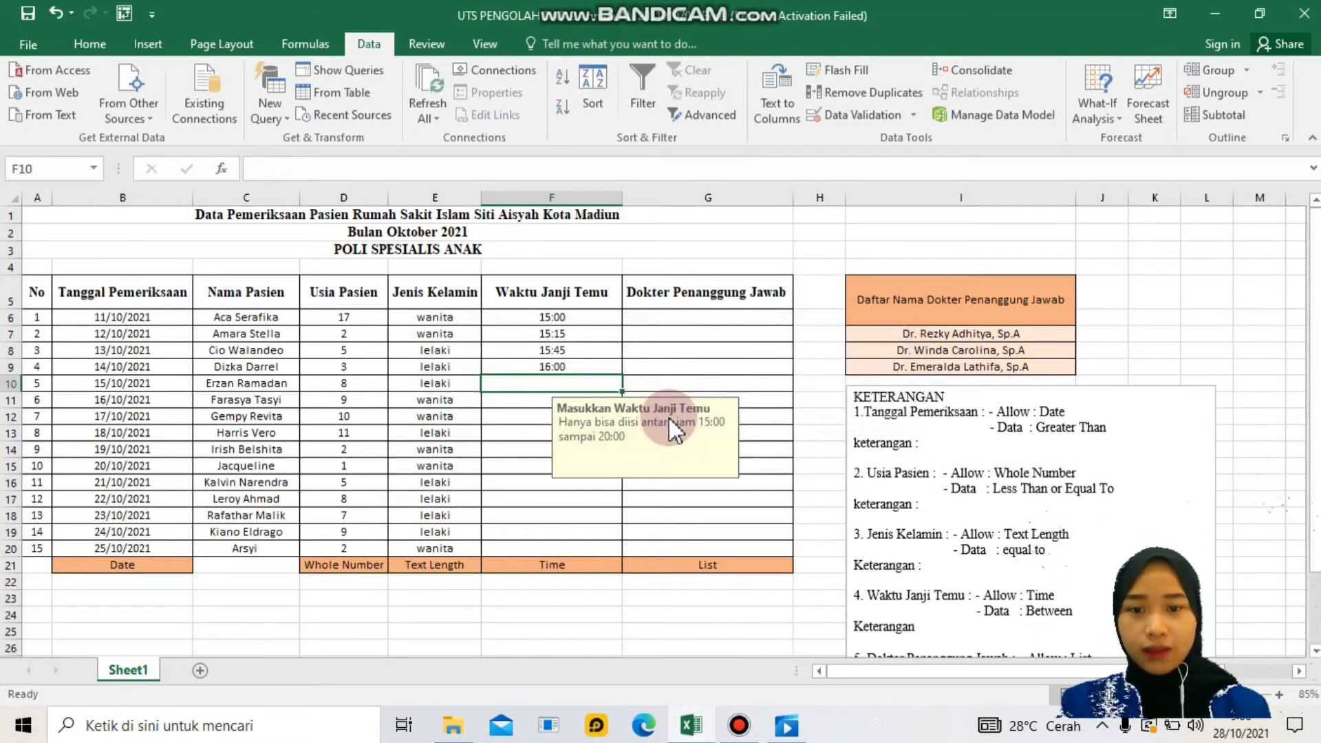
text(16:)
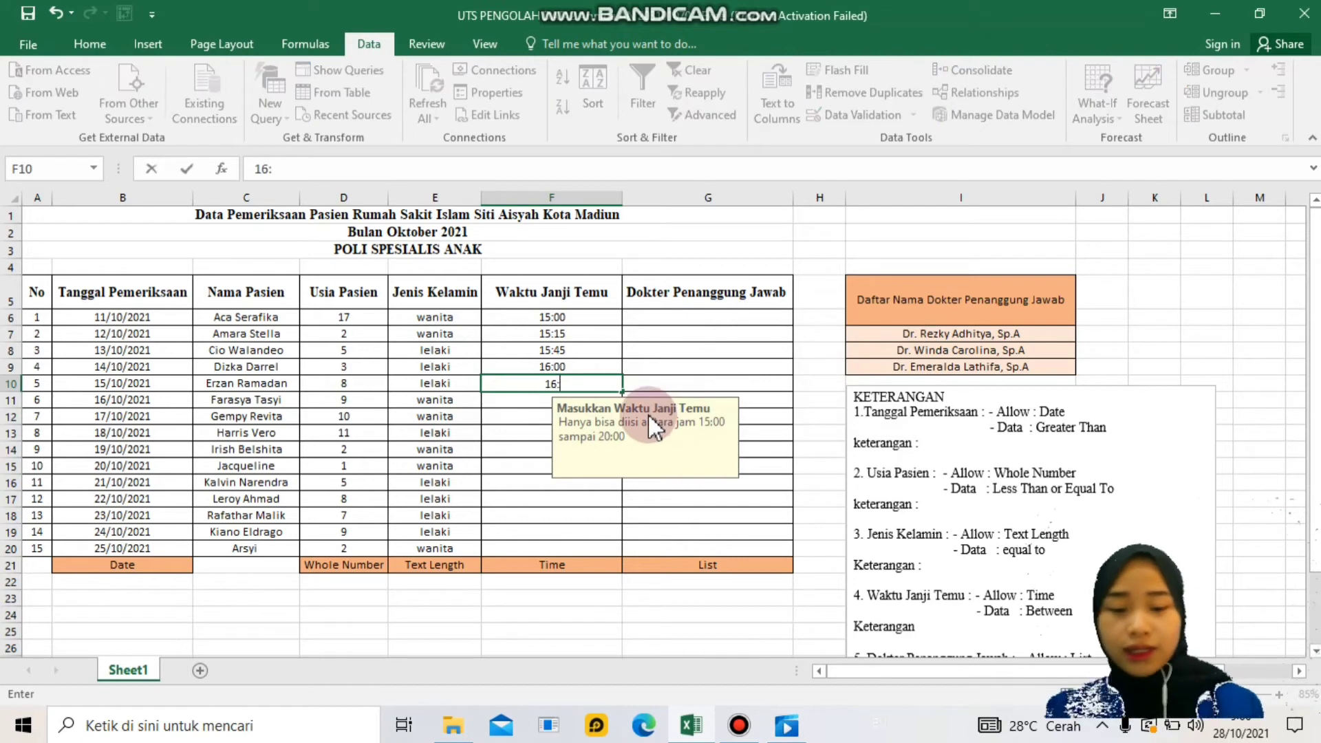
text(30)
key(Return)
text(1)
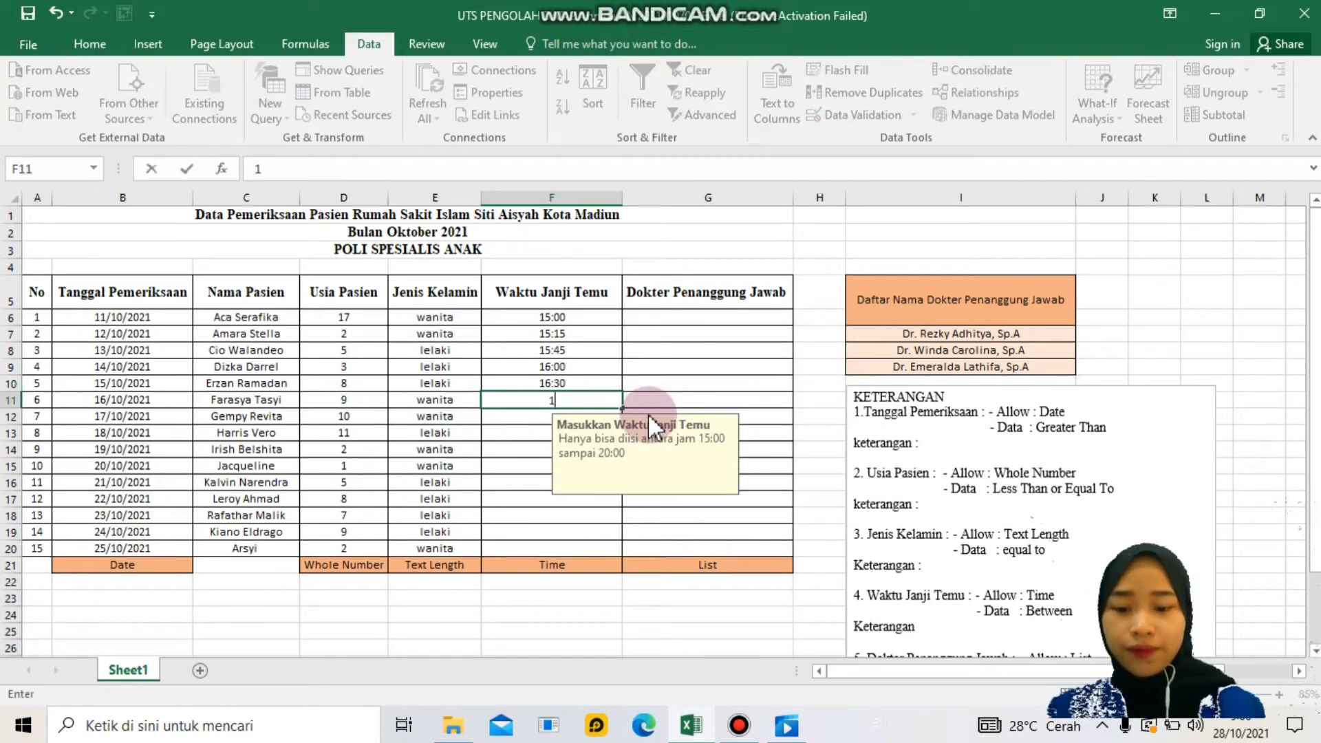
text(6:)
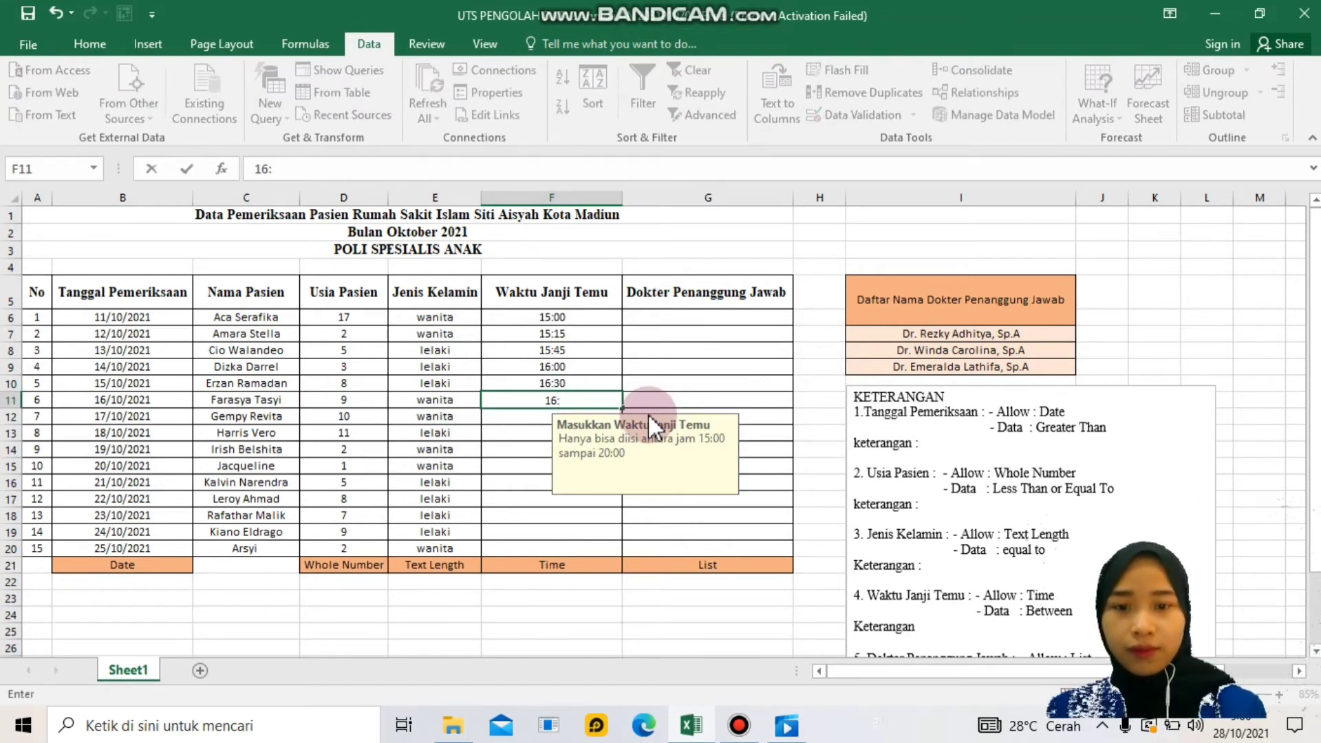
text(45)
key(Return)
text(1)
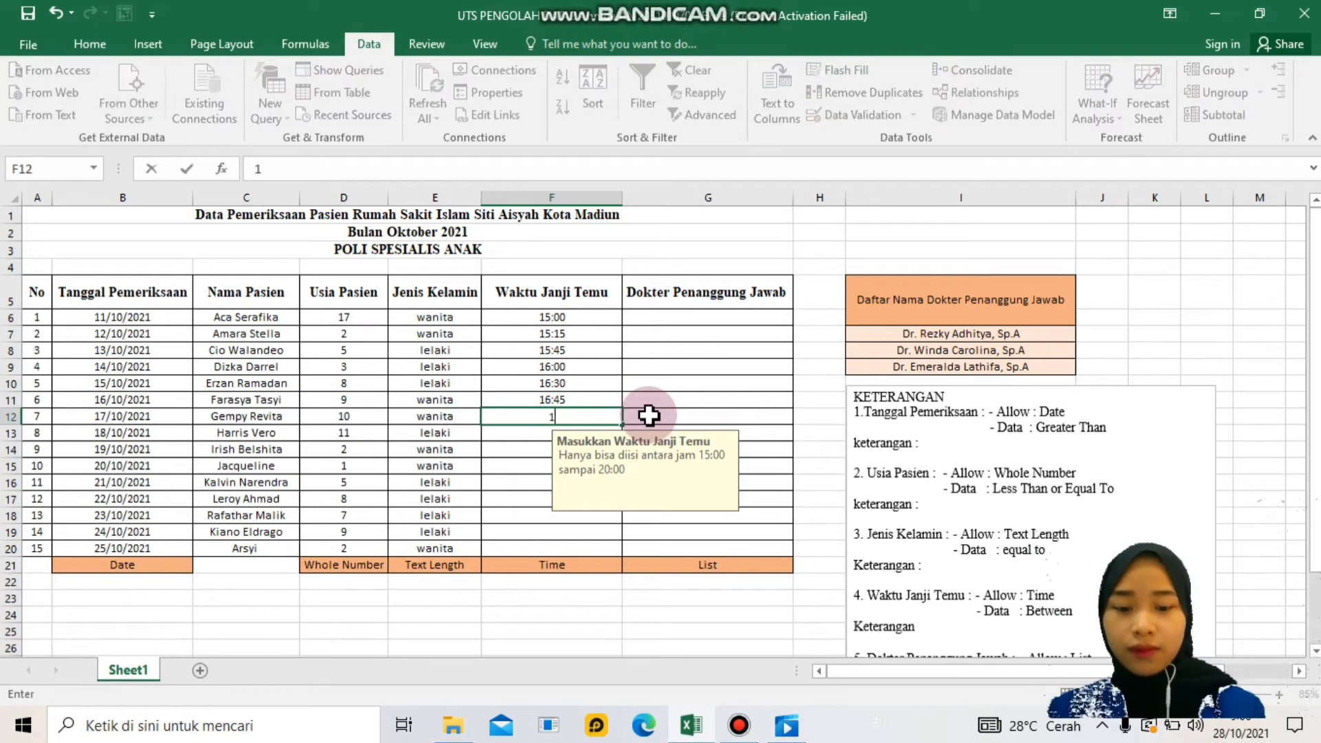
text(7:00)
key(Return)
text(17:)
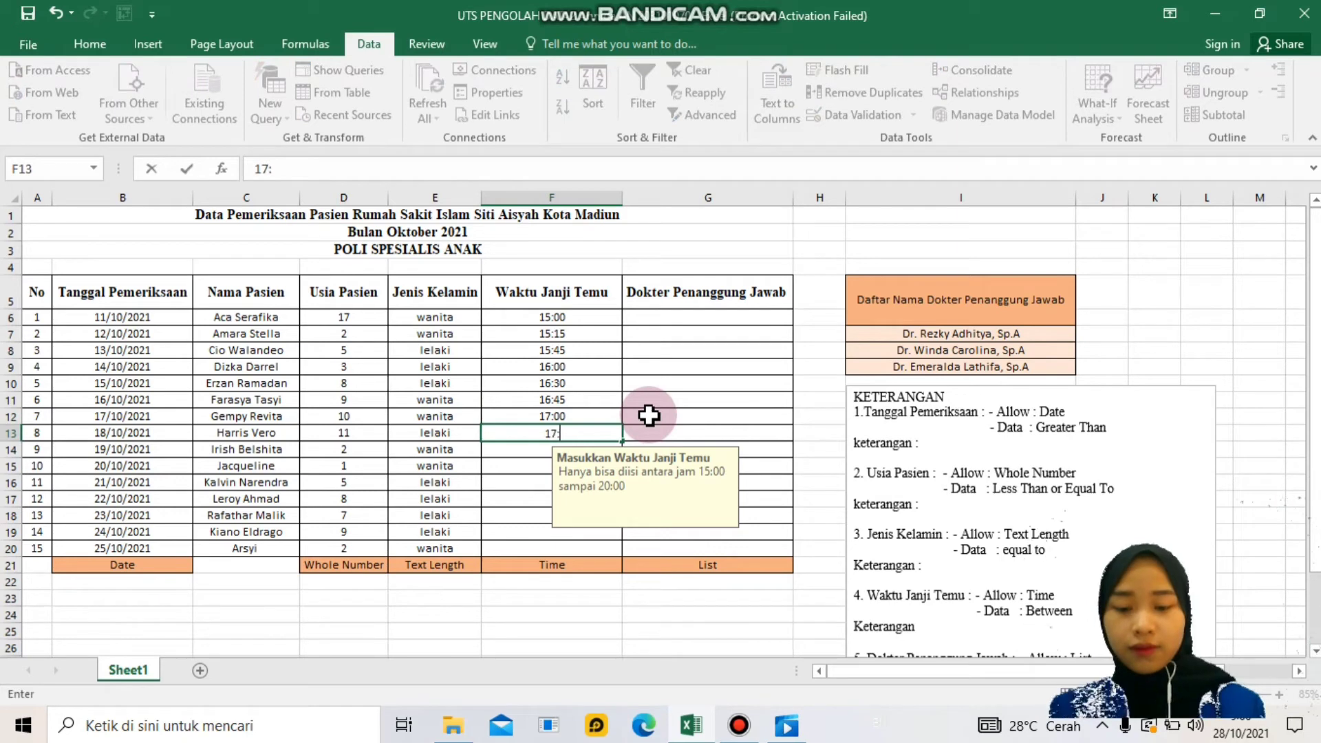
text(2)
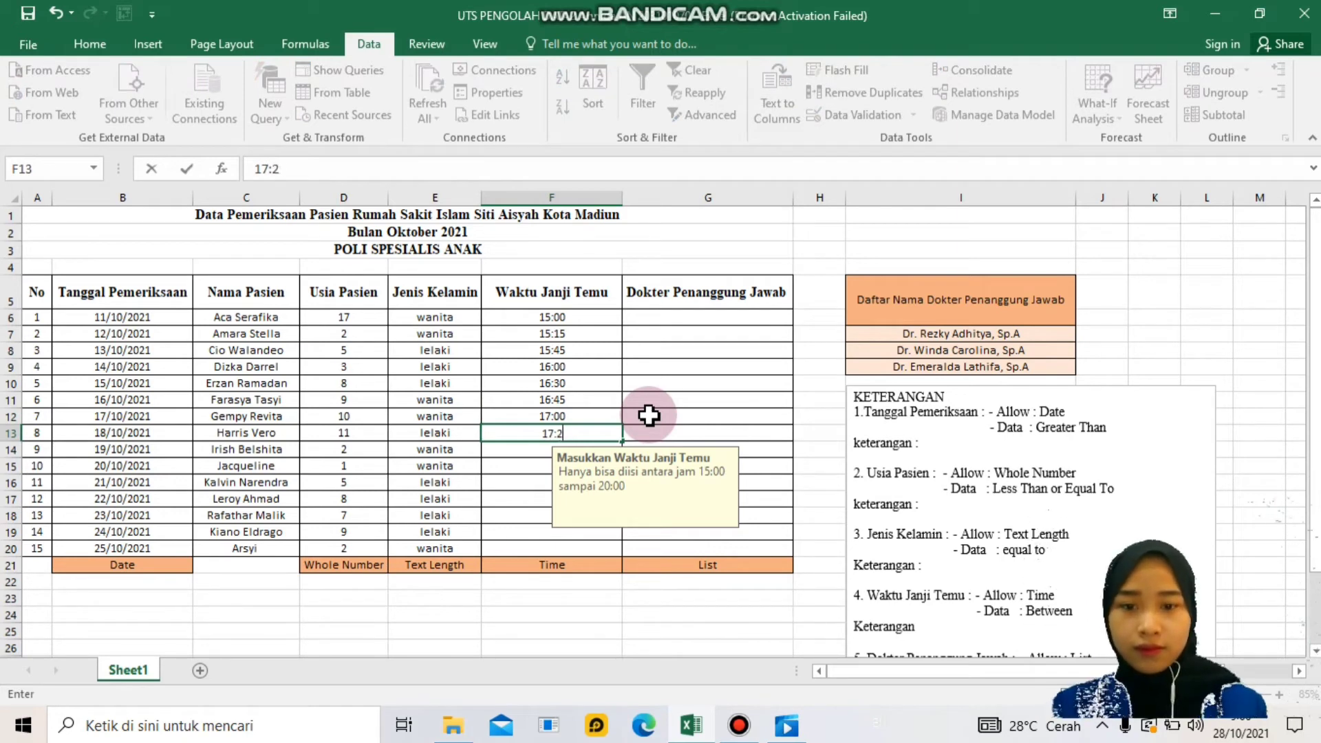
text(0)
key(Return)
- Enter 17:35, 17:55, 18:05, 18:25, 18:55 and 19:45, then type 20:00 for the last patient
text(17:35)
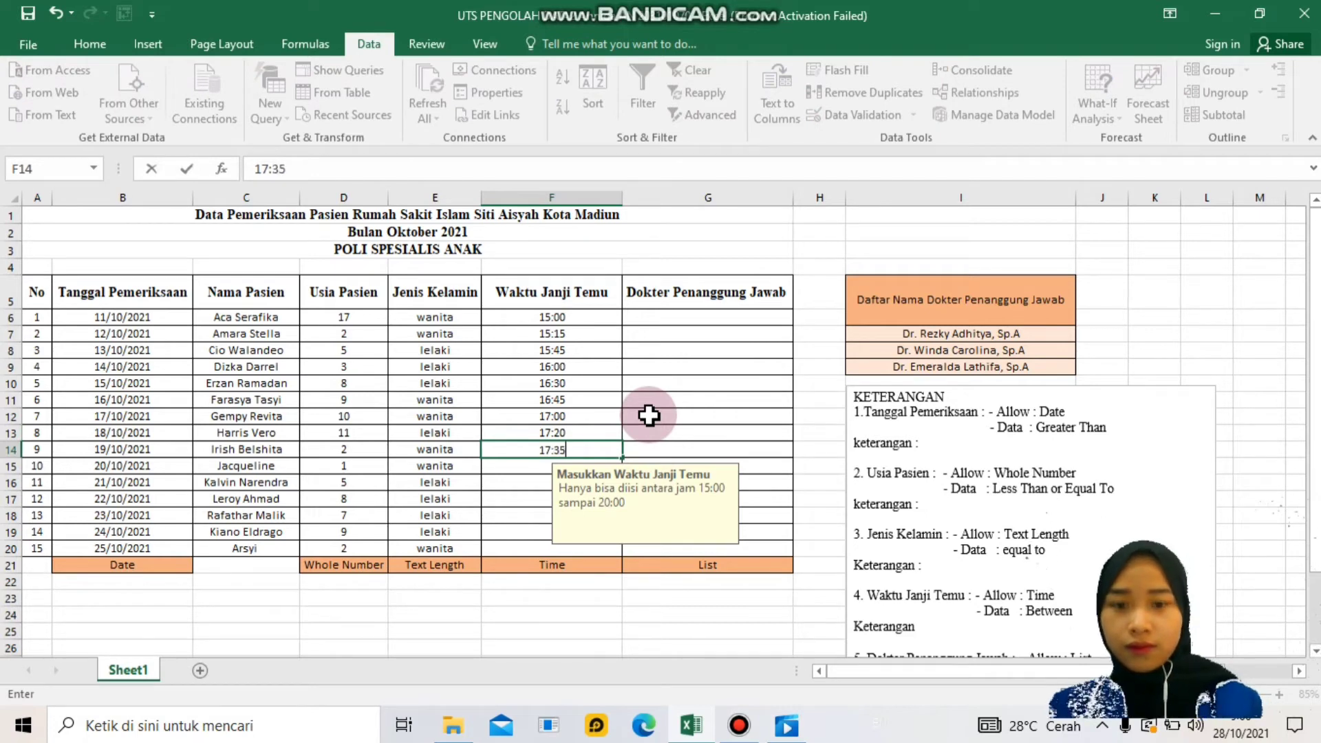
key(Return)
text(17:55)
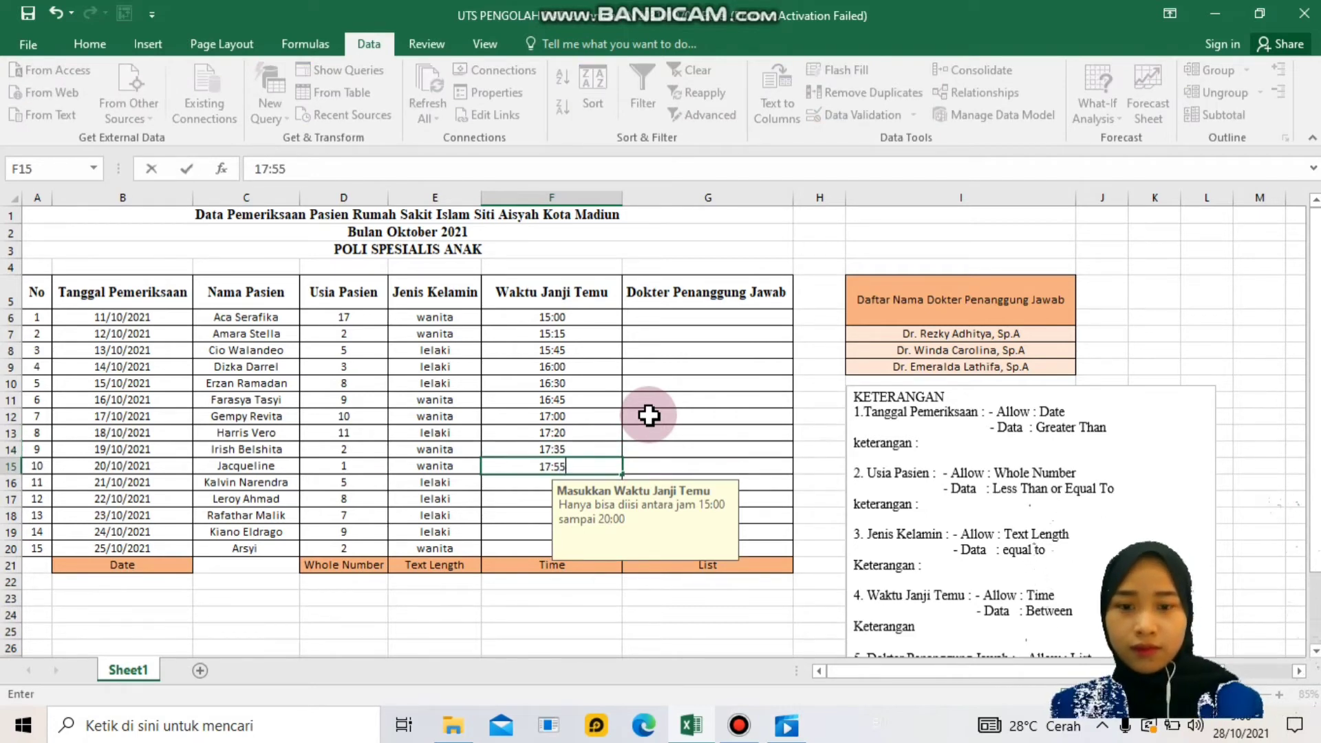
key(Return)
text(1)
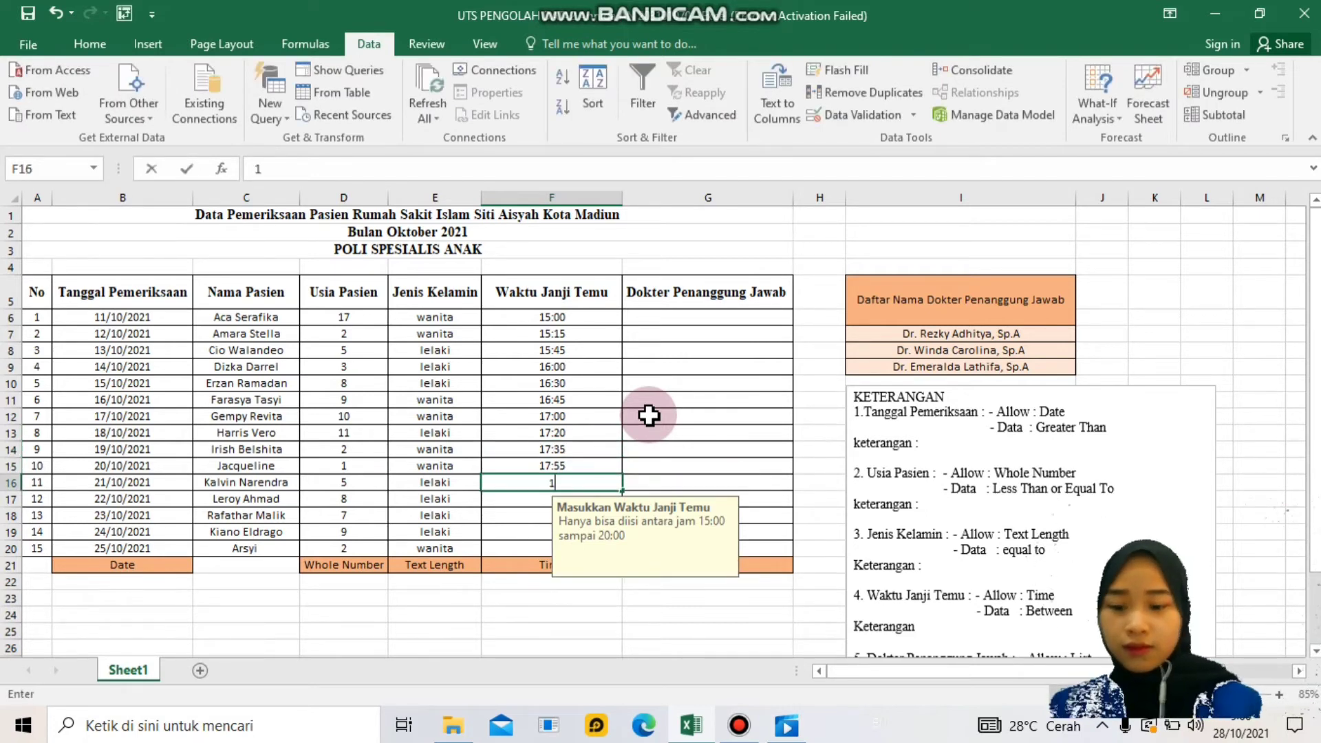
text(8:05)
key(Return)
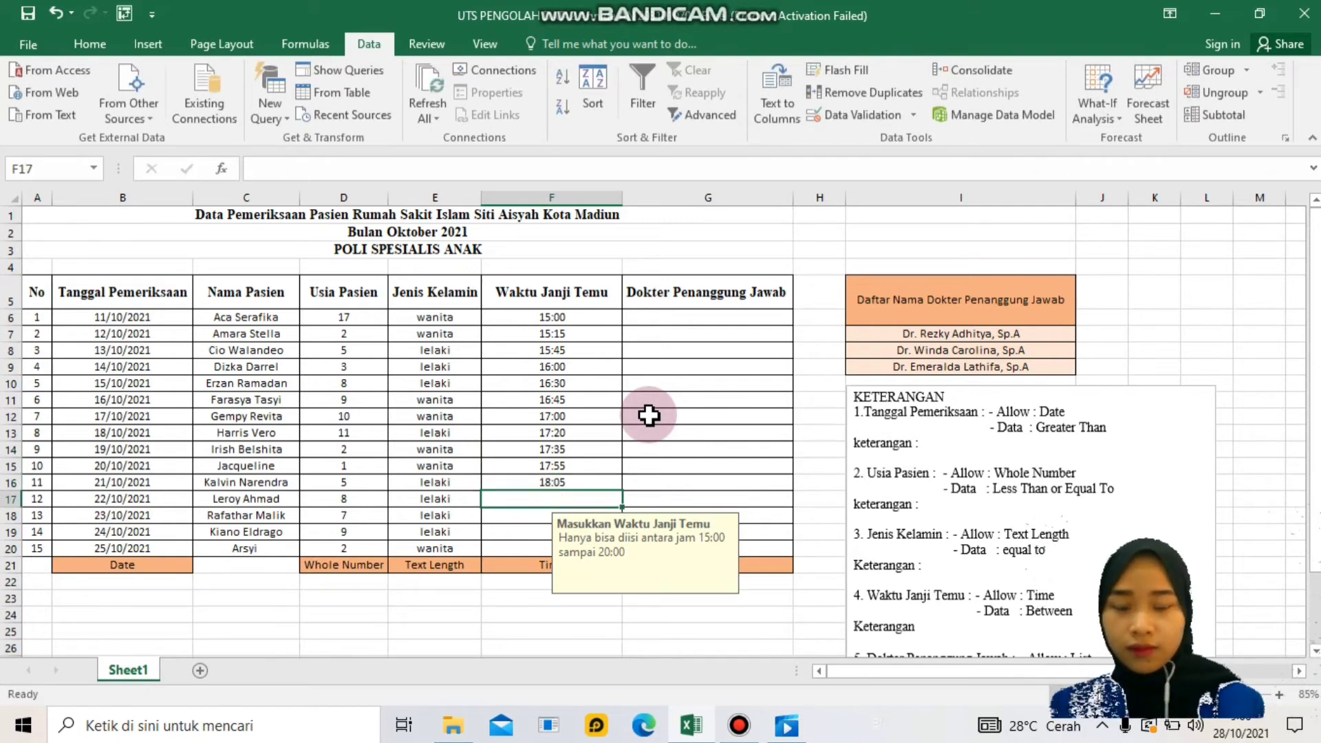
text(18:25)
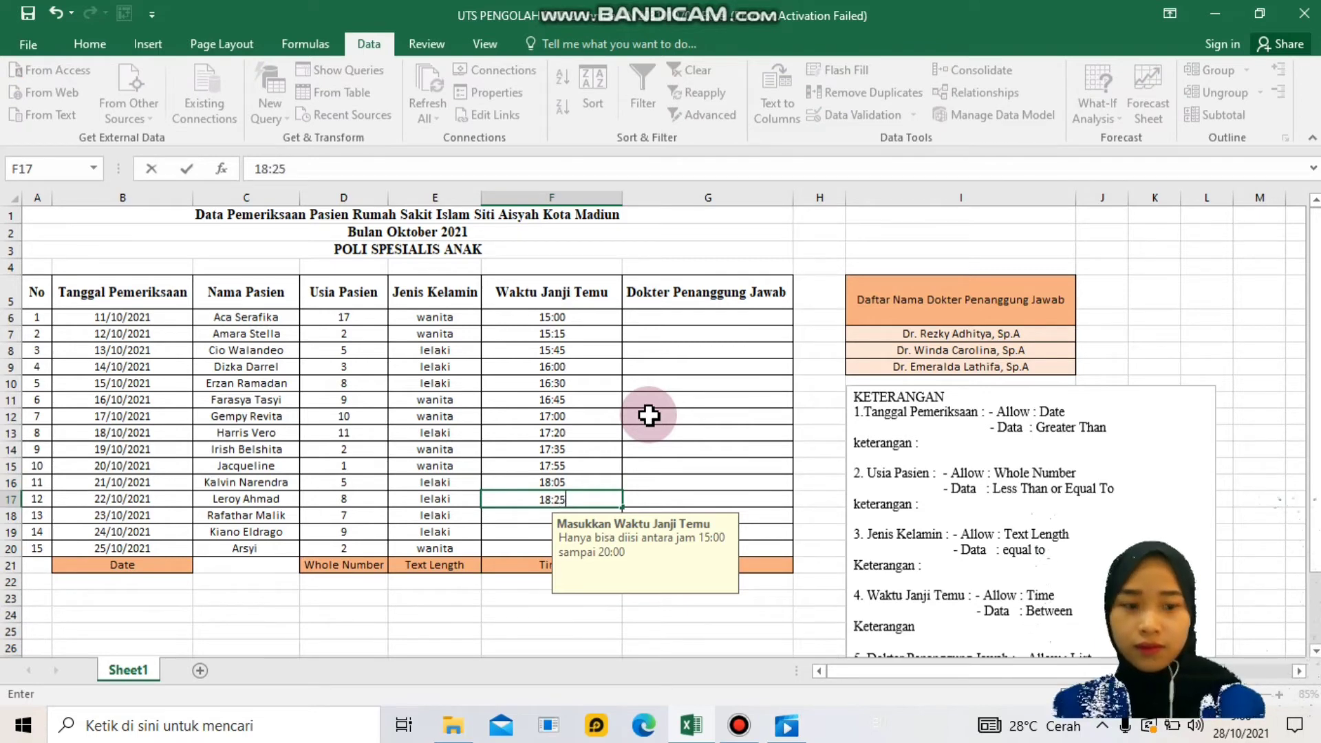
key(Return)
text(18)
text(:2)
text(55)
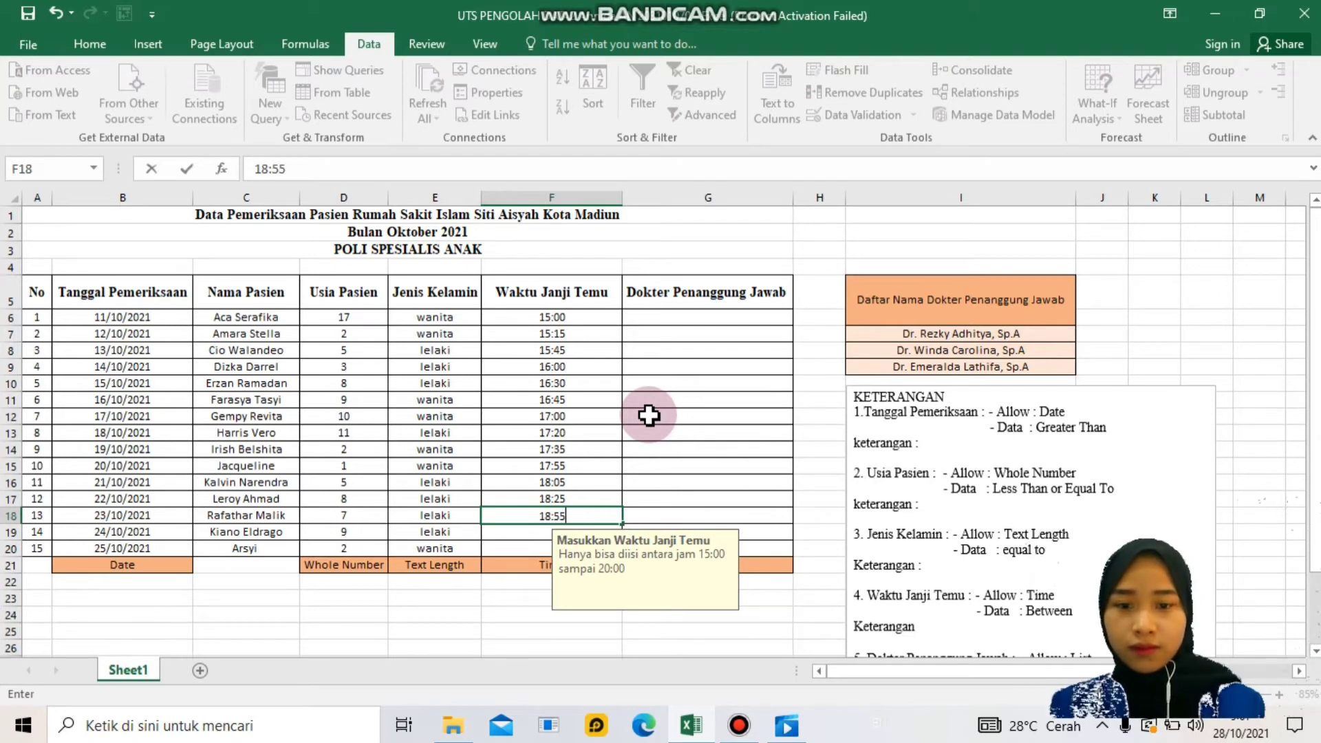
key(Return)
text(19)
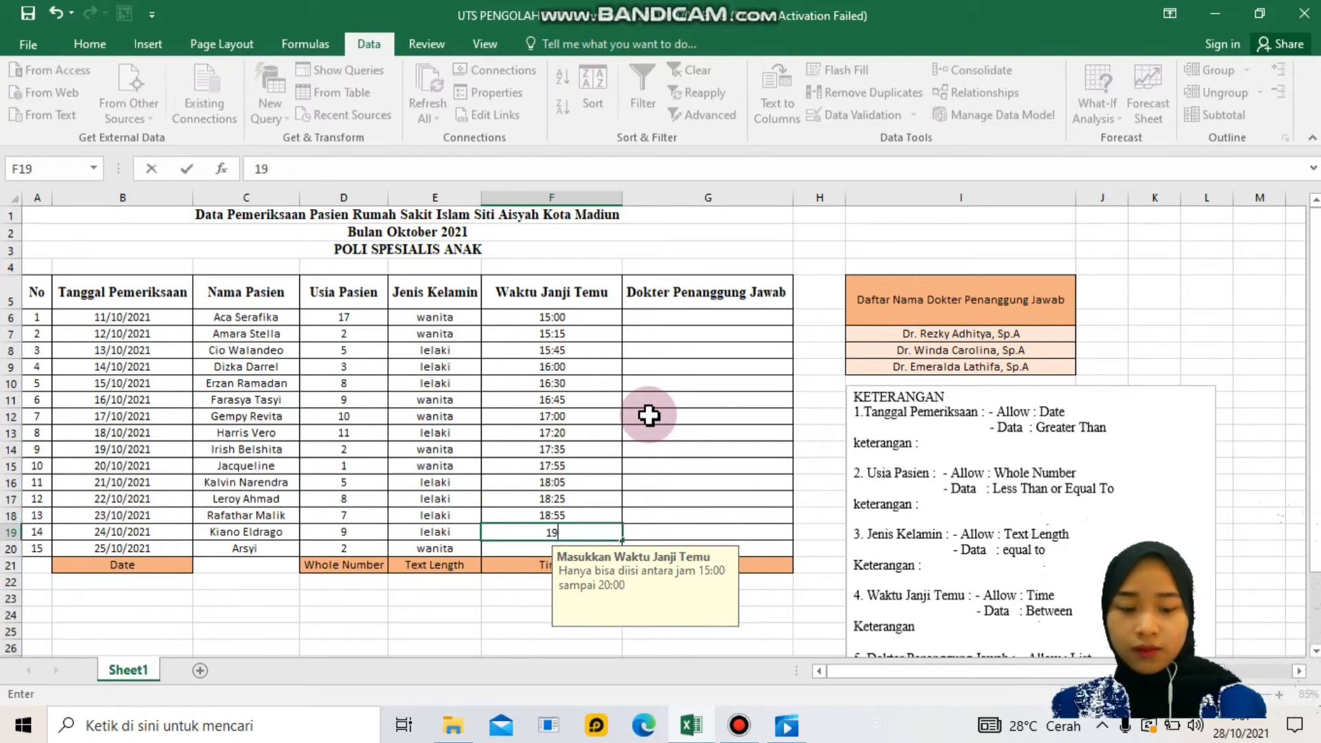
text(:45)
key(Return)
text(20:)
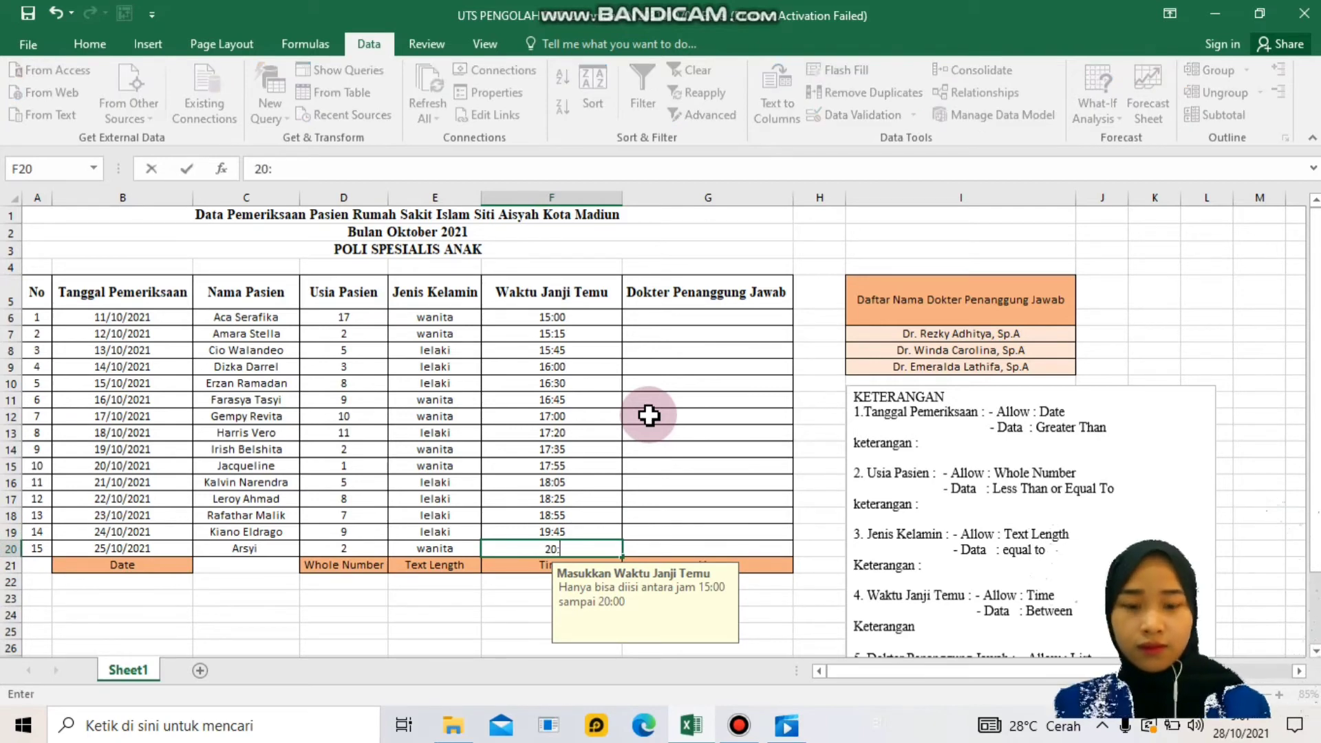
text(00)
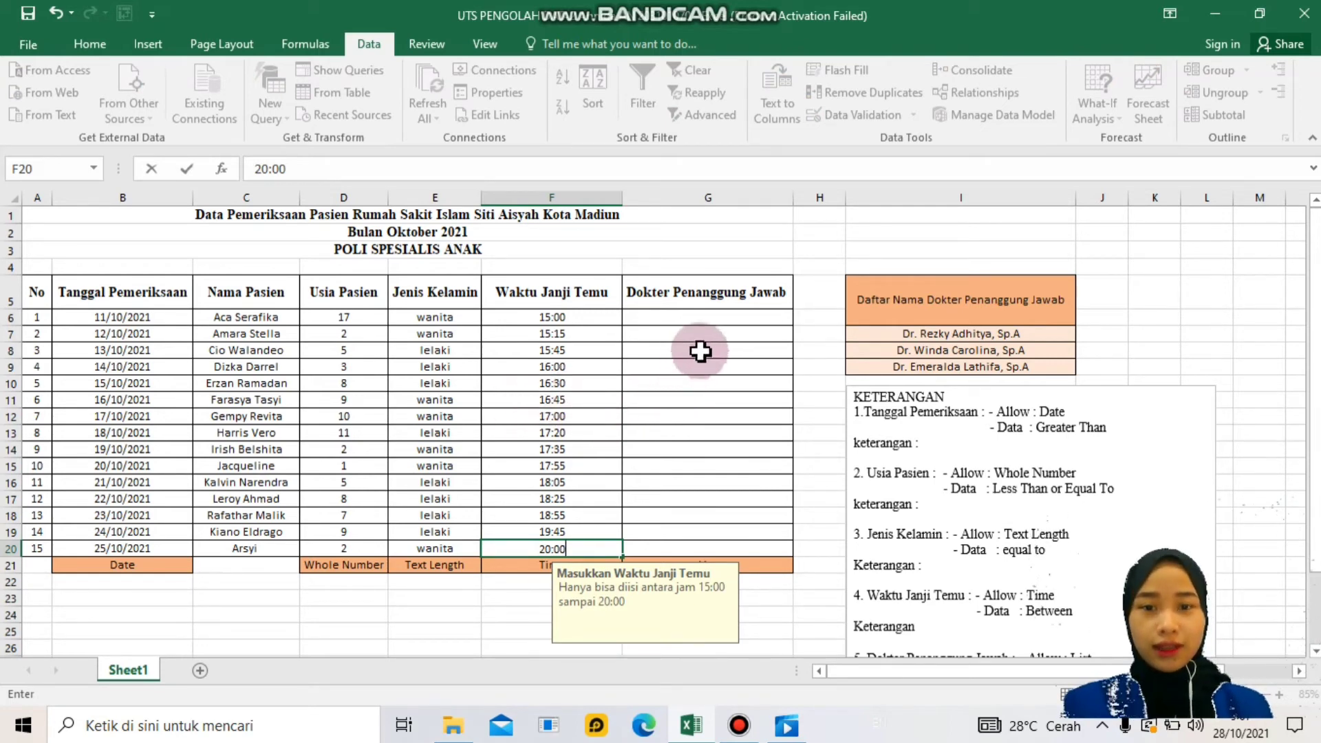
- Commit 20:00 in F20, then select doctor cells G6 through G12
click(726, 300)
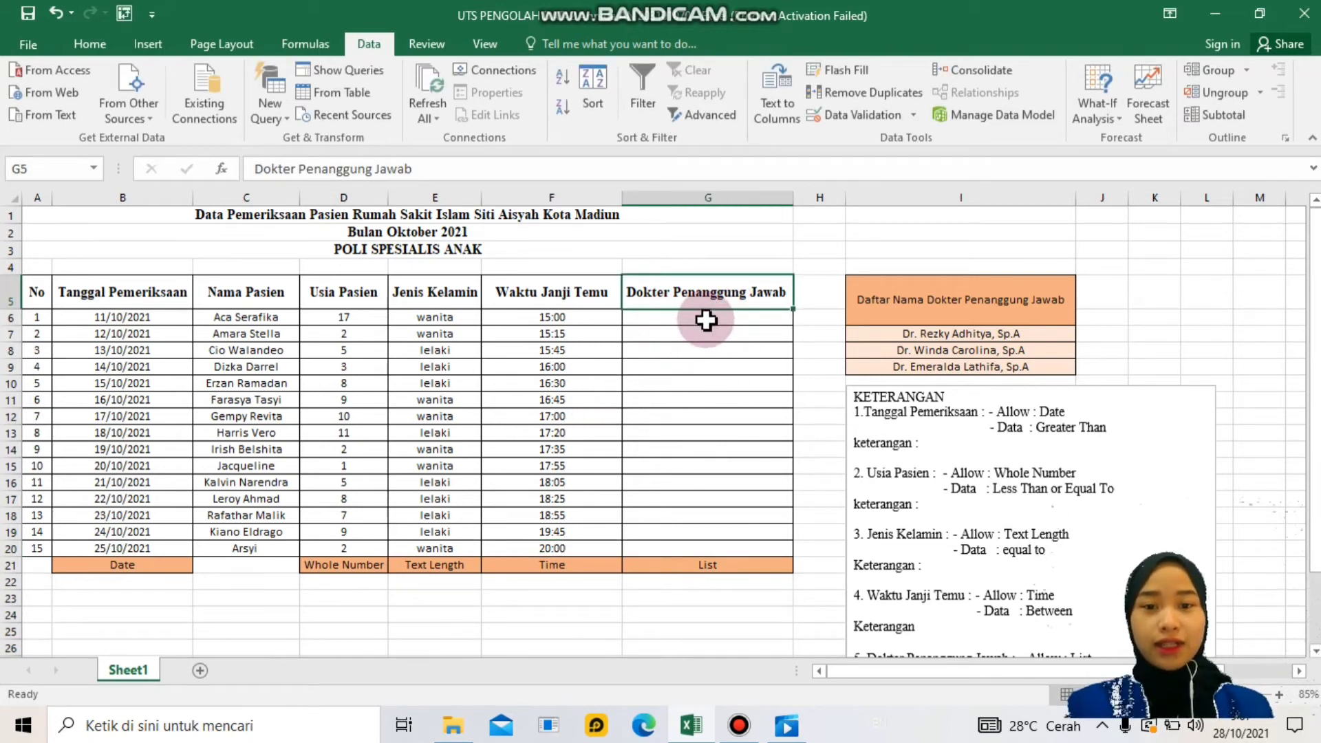
click(706, 319)
drag(706, 319, 726, 547)
click(722, 333)
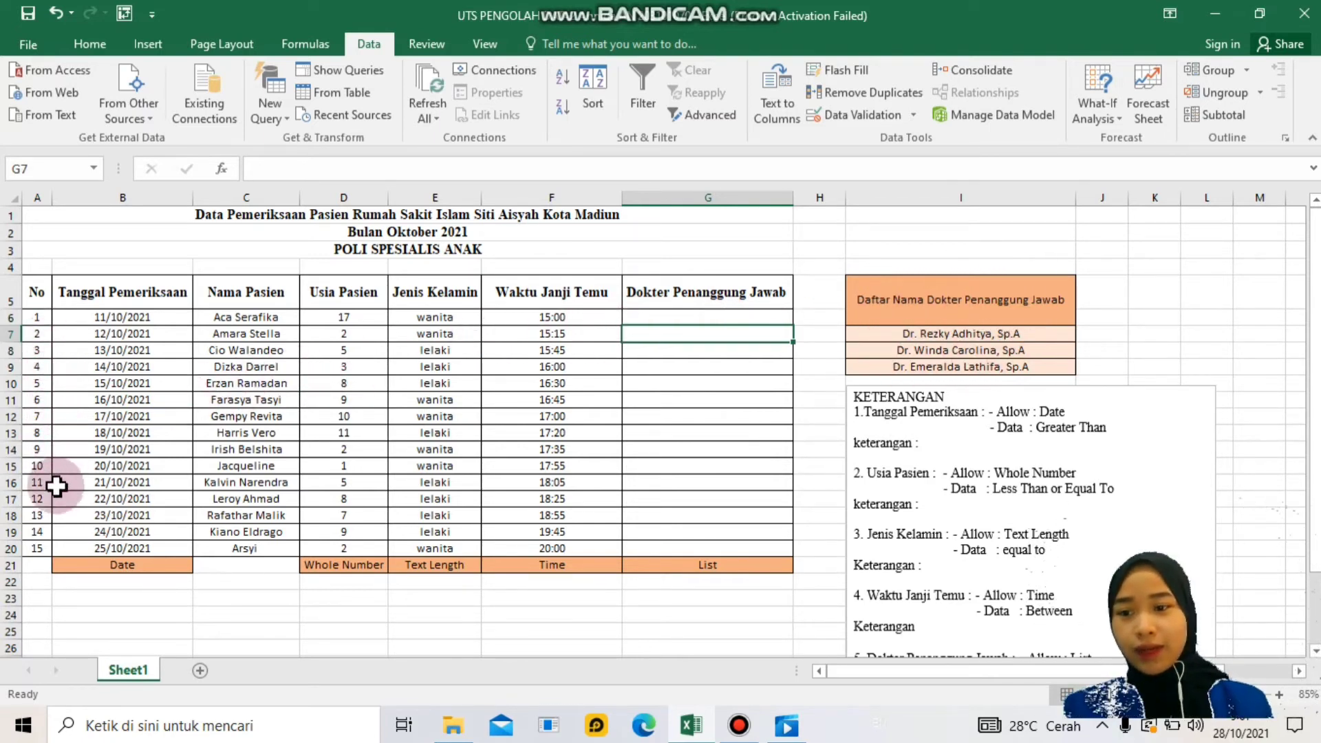
click(666, 320)
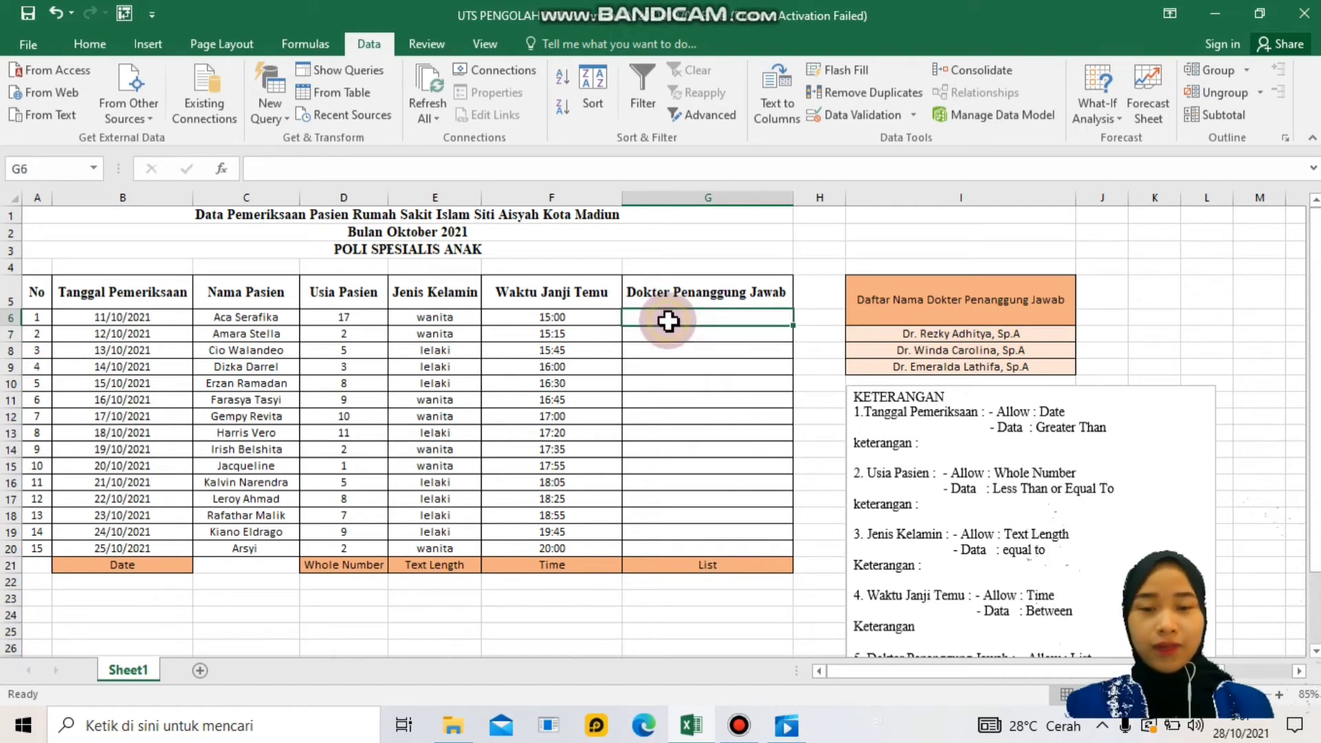
drag(675, 318, 671, 418)
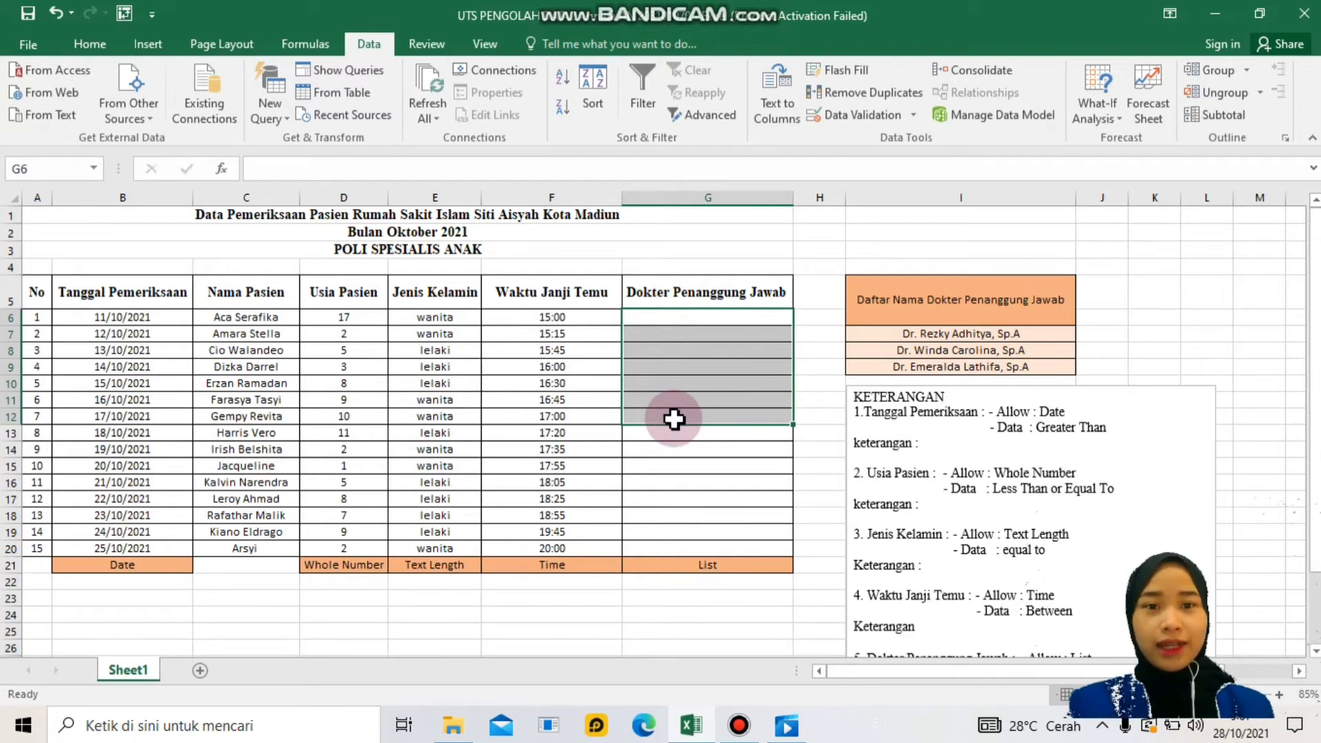
- Set the doctor cells' validation to Allow List with source =$I$7:$I$9
click(912, 115)
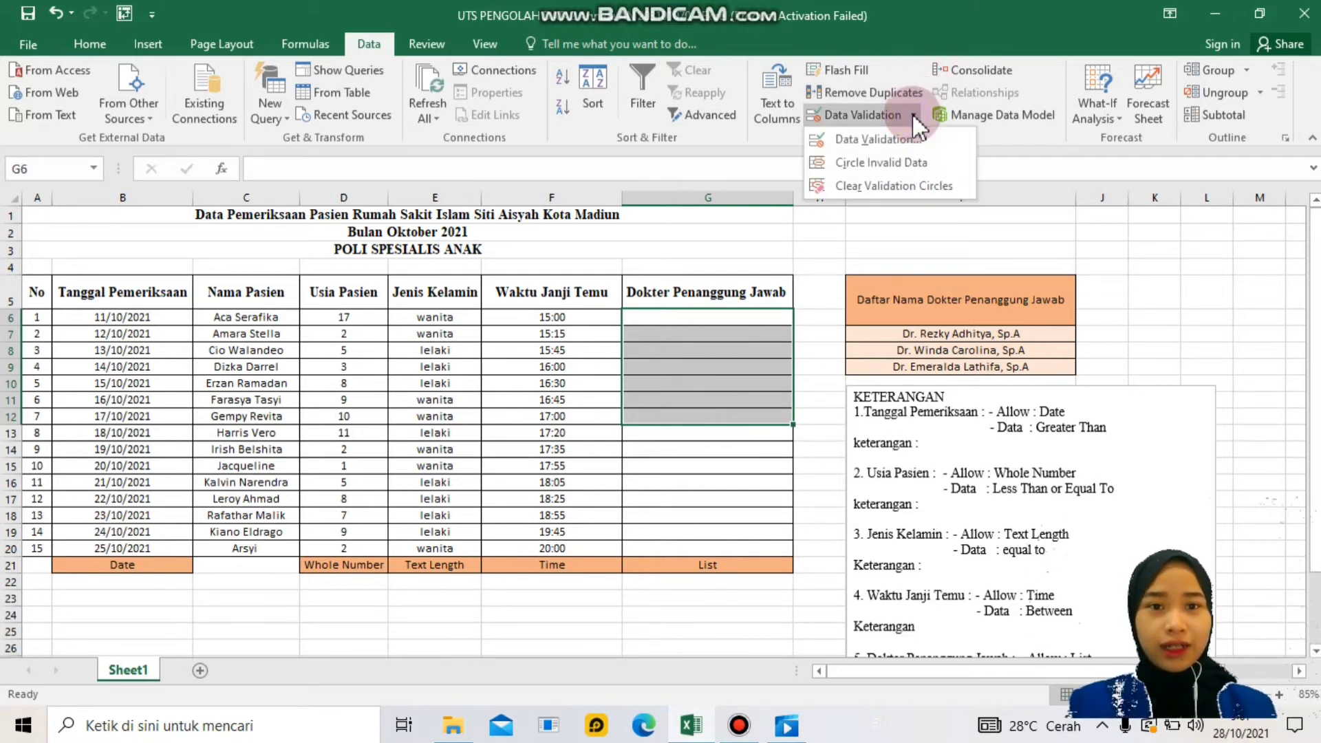
click(895, 135)
click(641, 208)
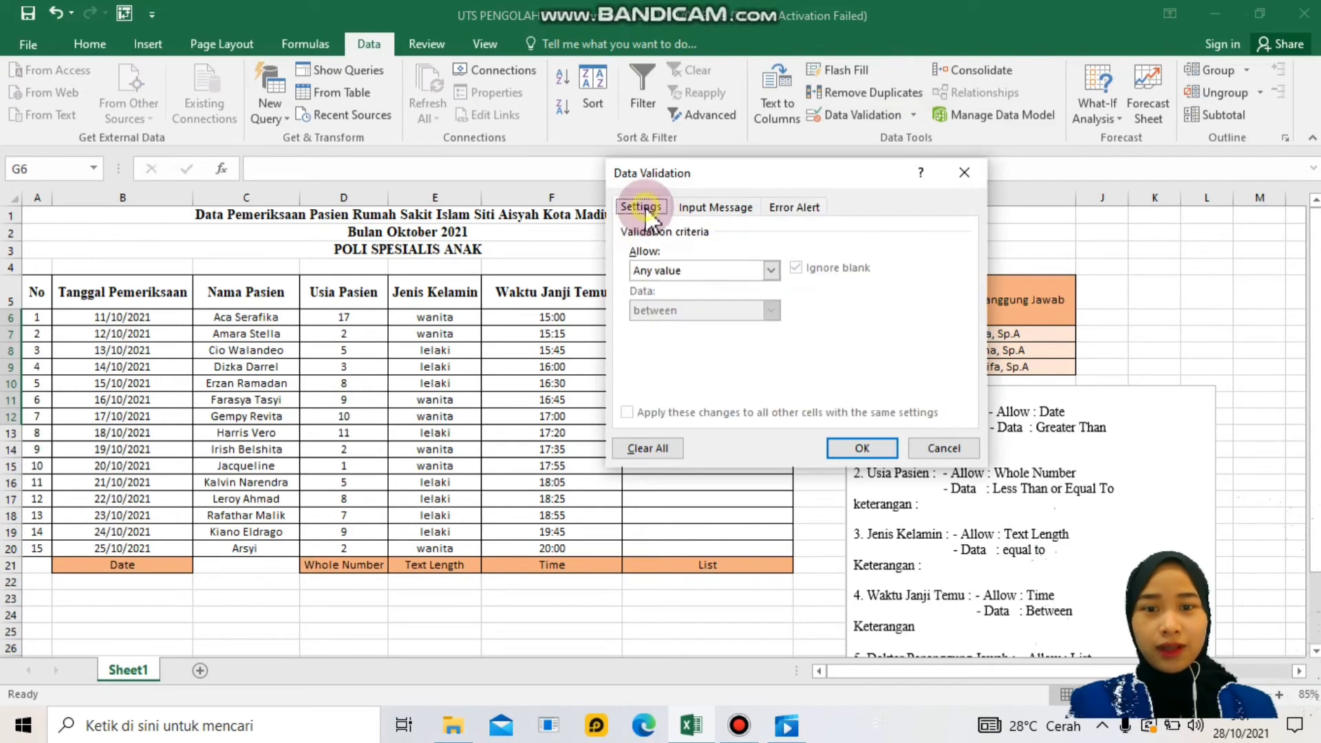
click(712, 270)
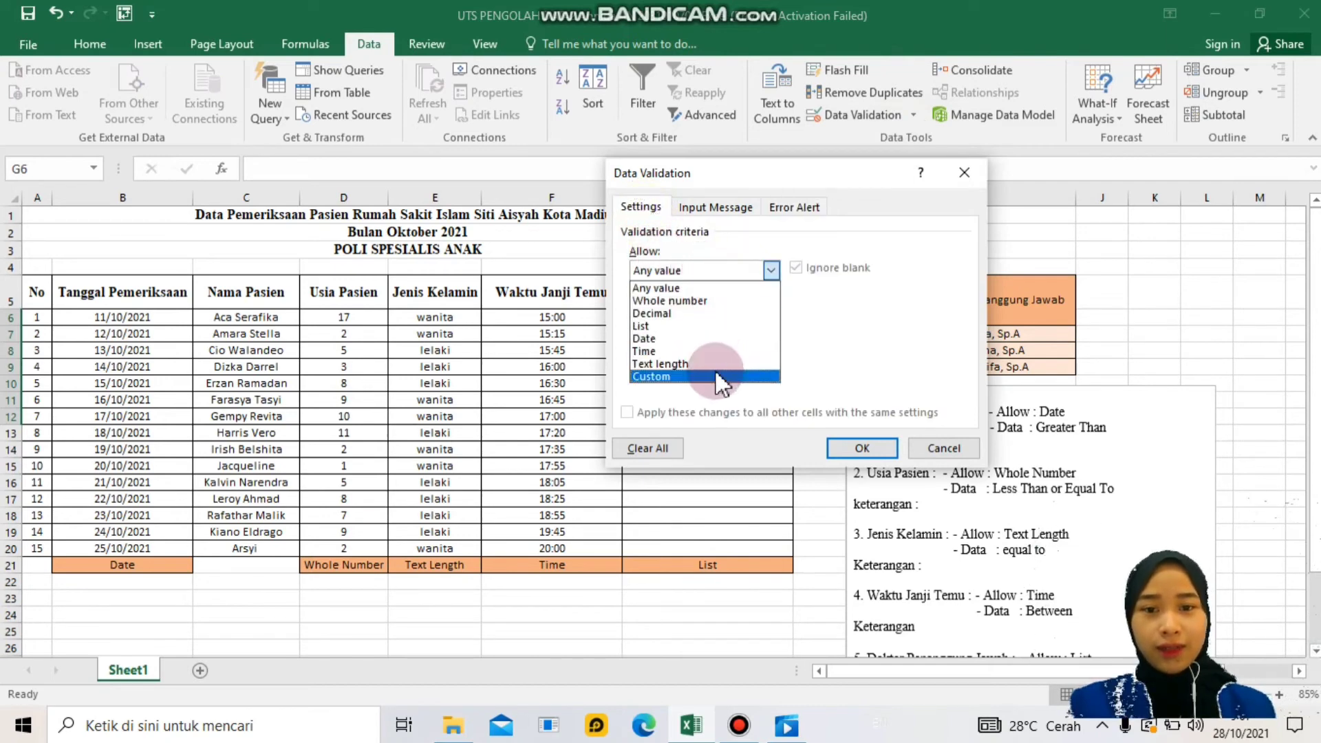
click(712, 329)
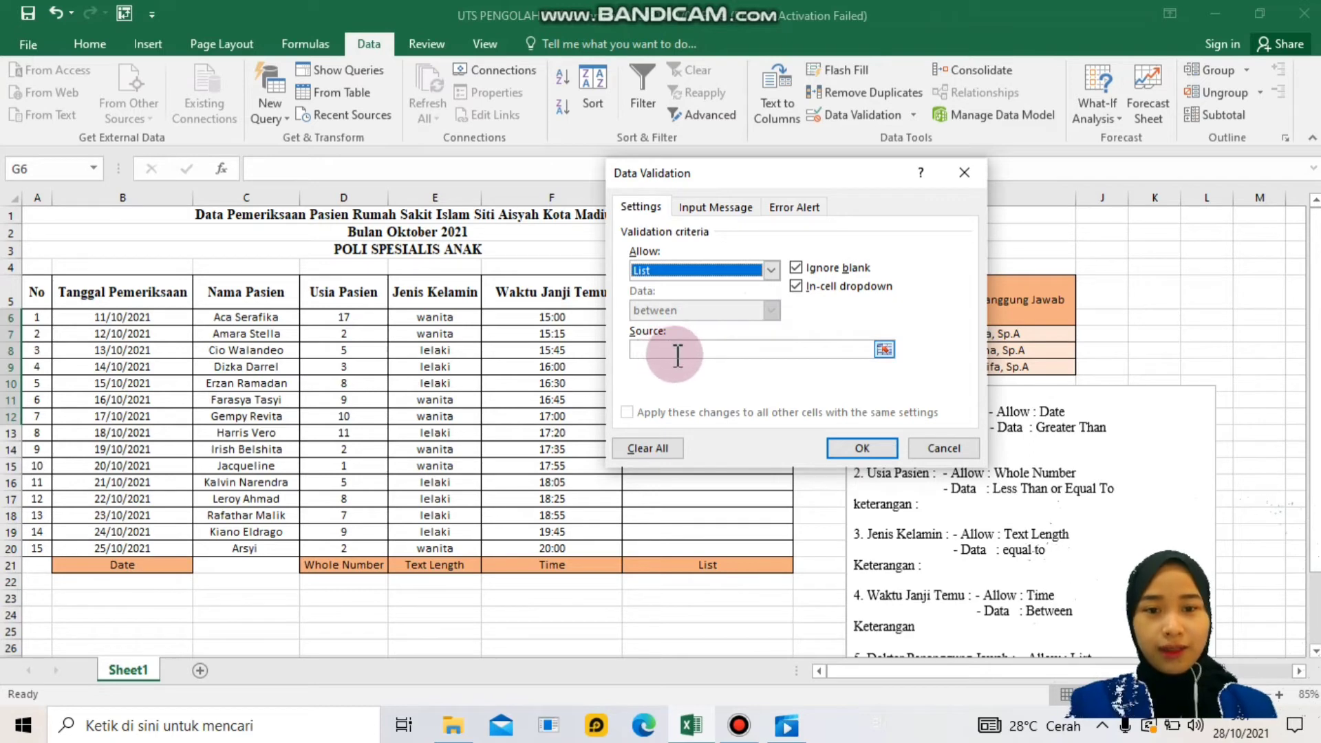
click(884, 350)
drag(873, 333, 903, 368)
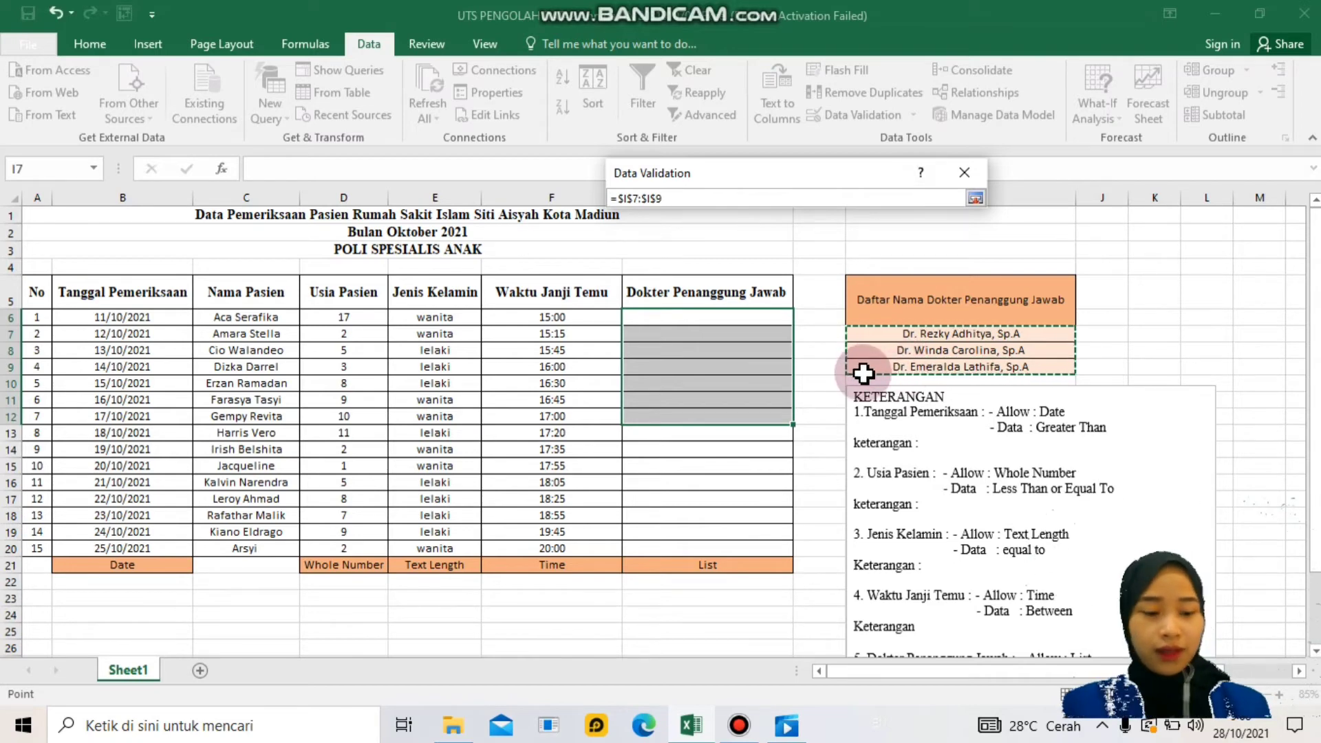
key(Return)
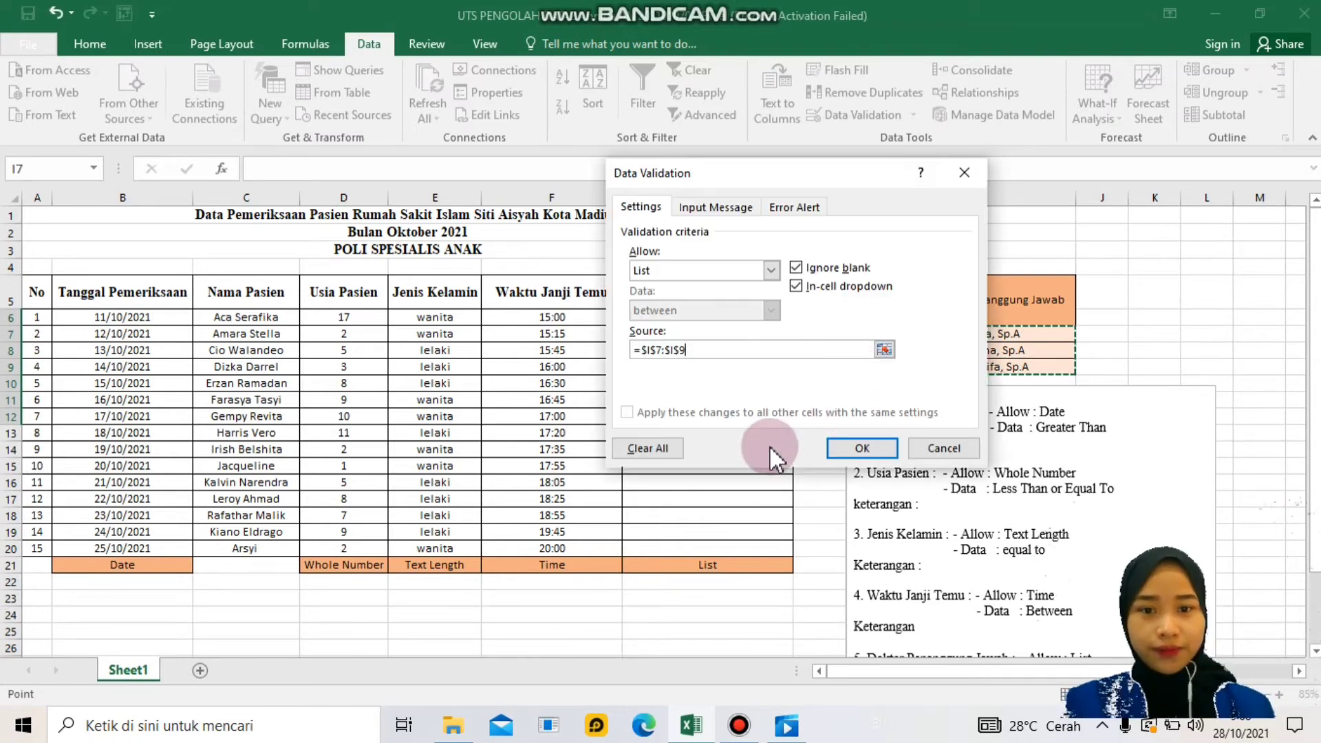
click(735, 200)
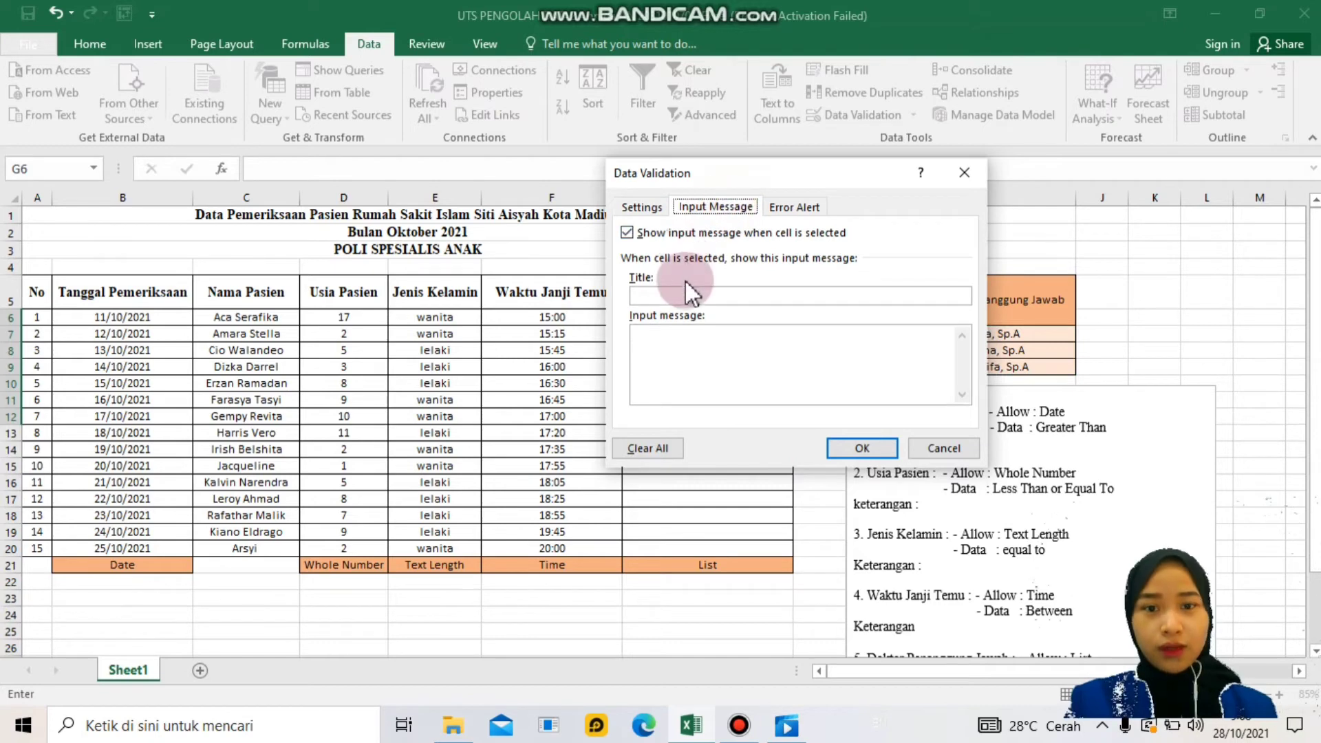
- Enter input message title 'Masukkan Nama Dokter' and text 'Hanya bisa diisi sesuai tabel acuan'
click(681, 294)
click(784, 206)
click(716, 207)
click(695, 285)
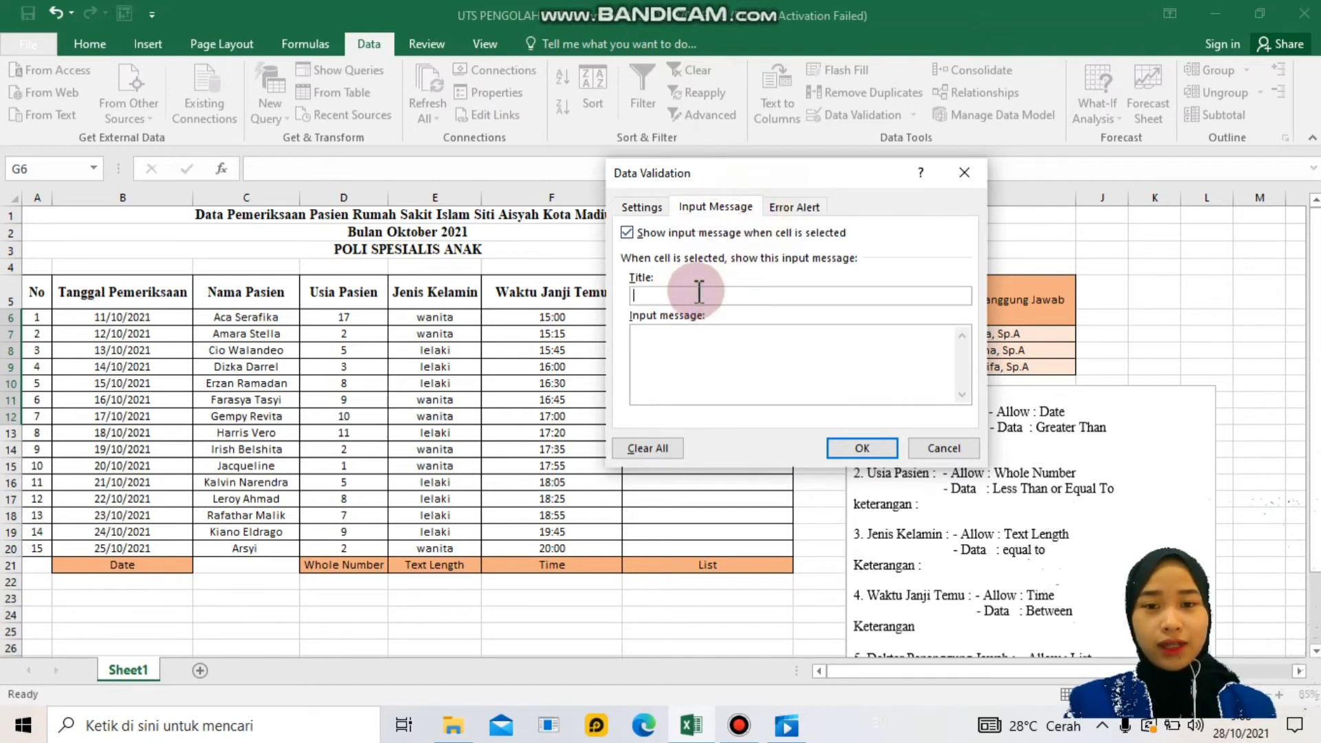
drag(729, 178, 845, 146)
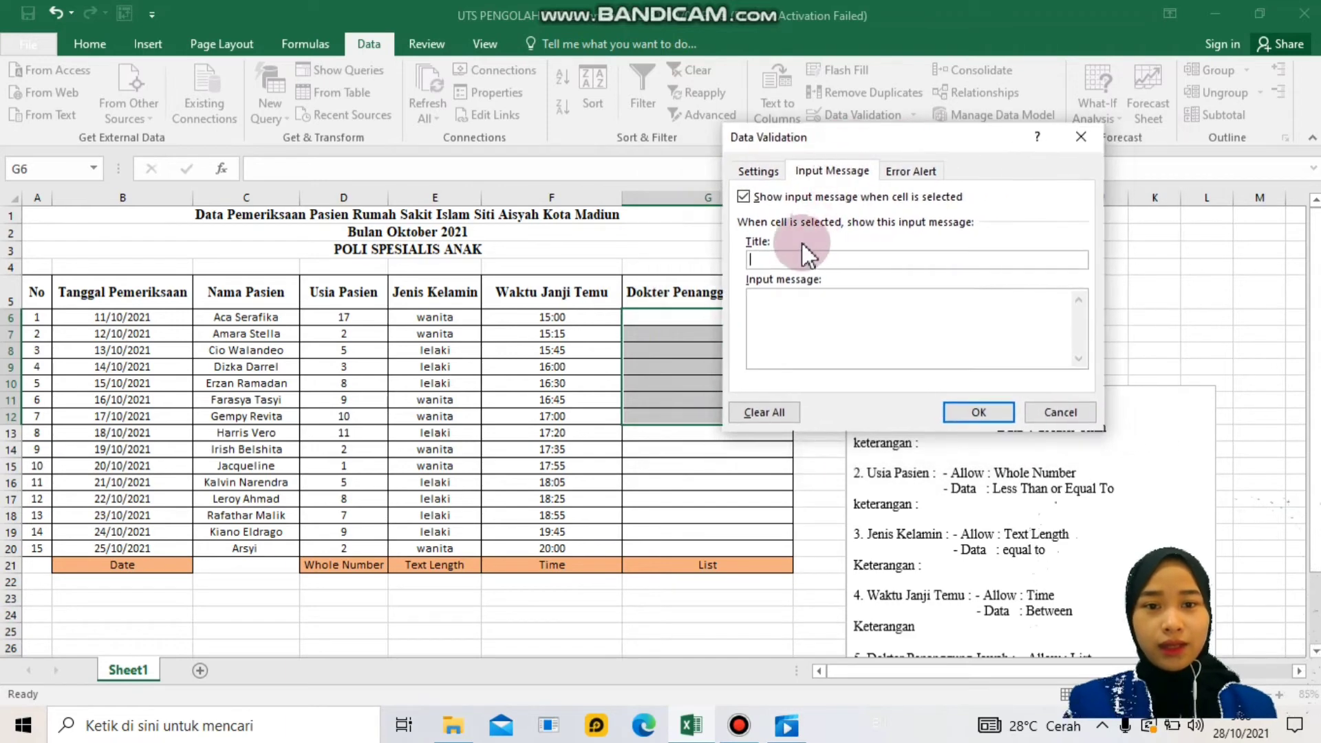
text(Masu)
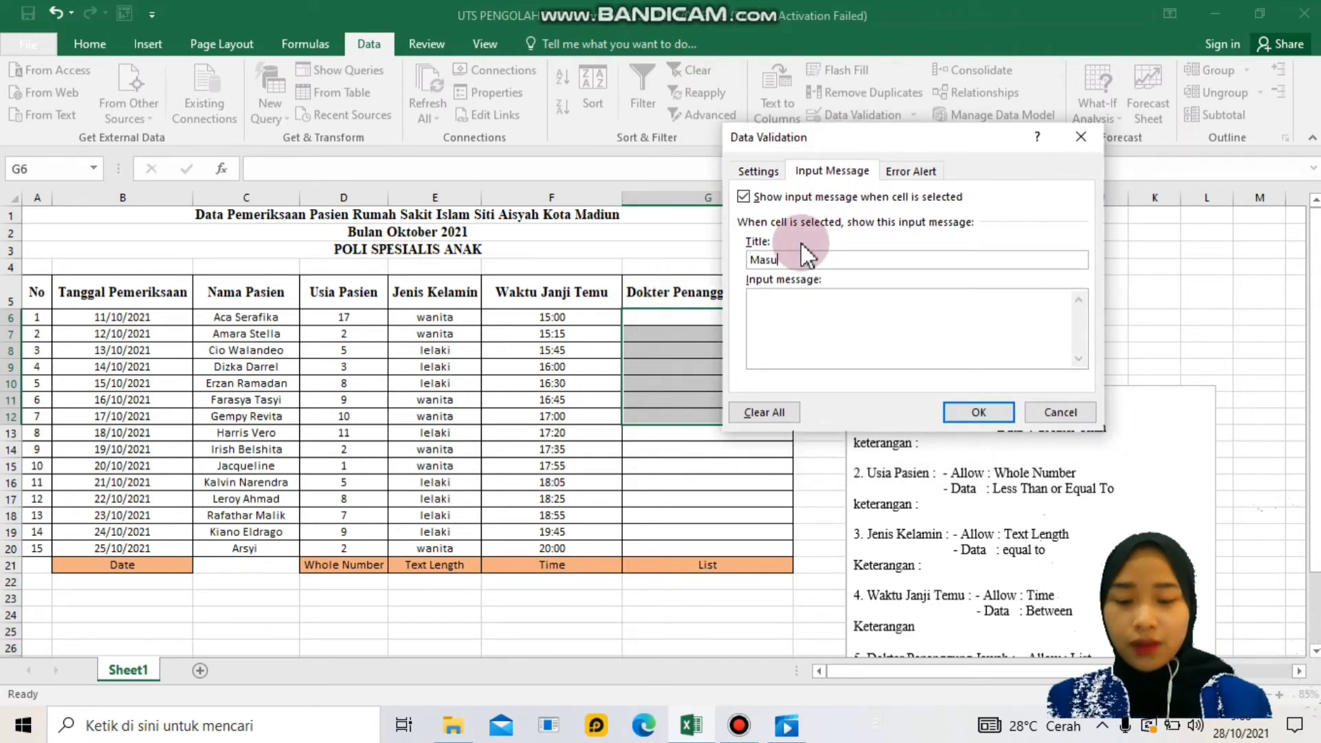
text(kkan)
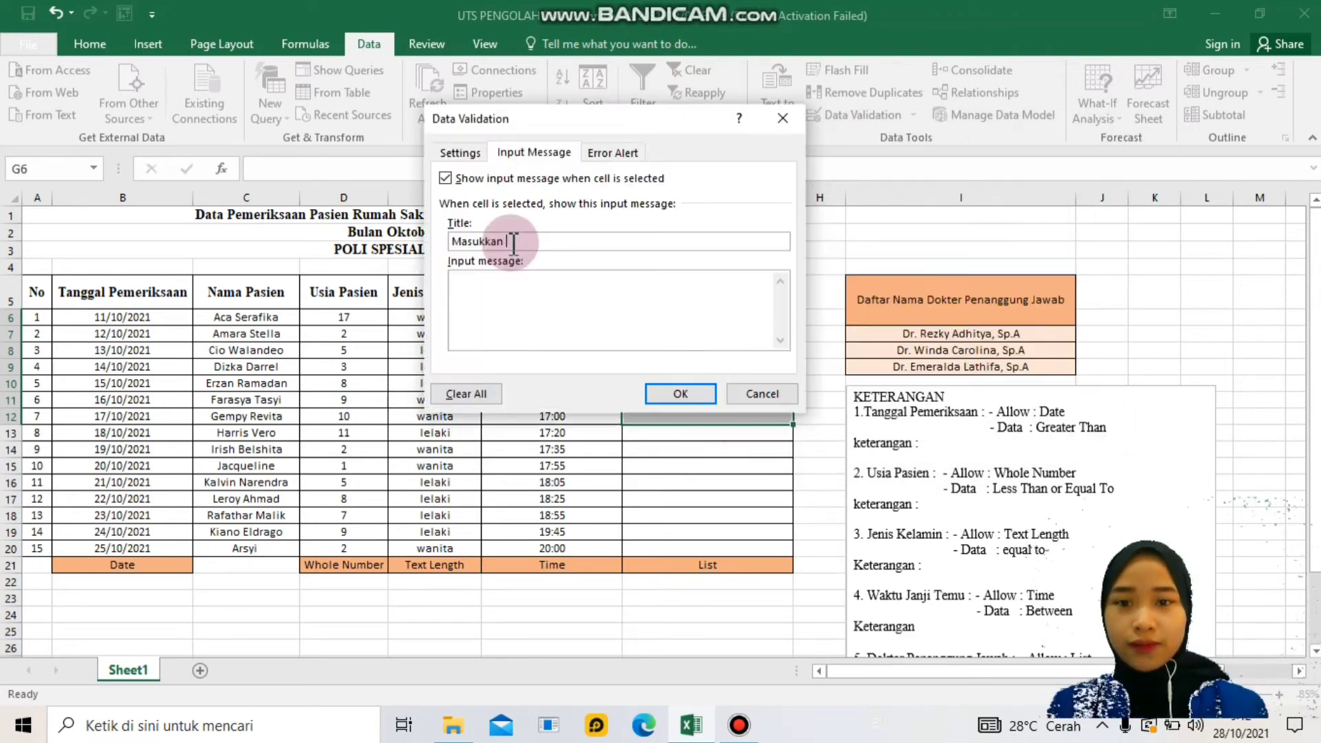
text(Nama Dokter)
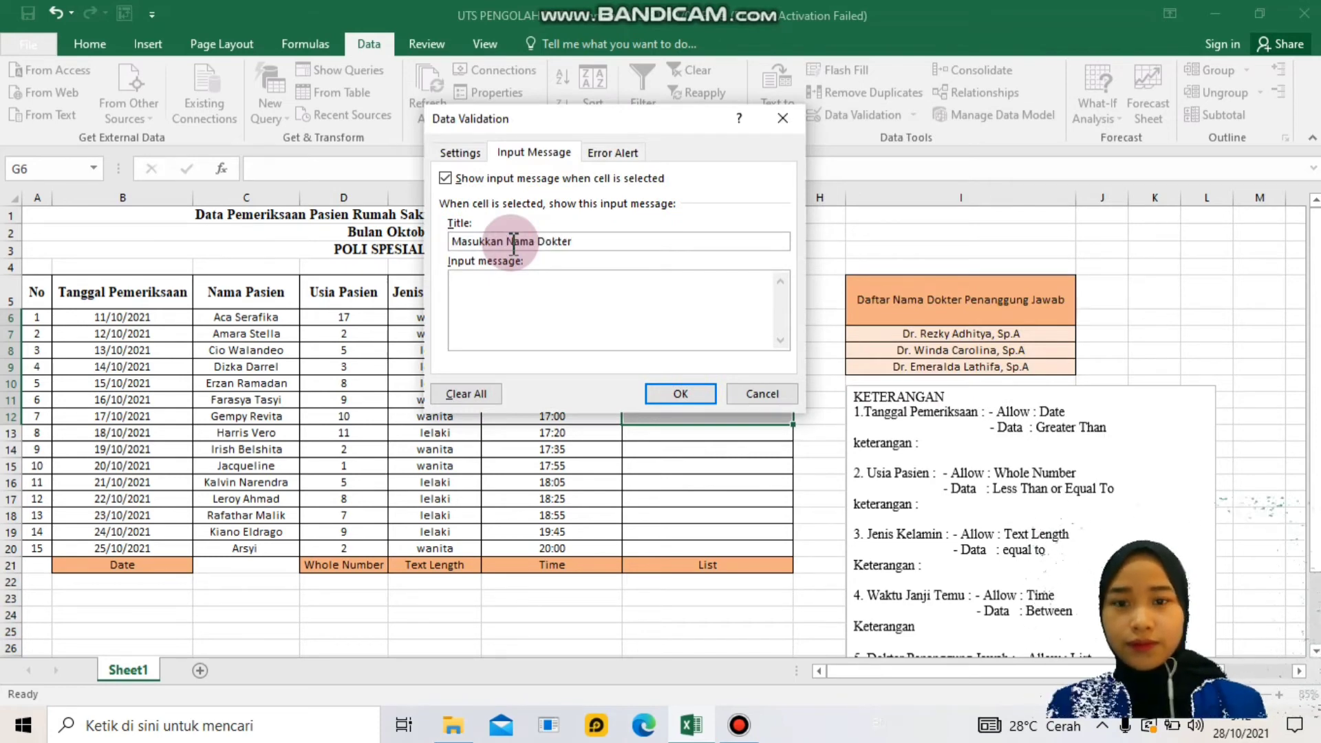
click(499, 296)
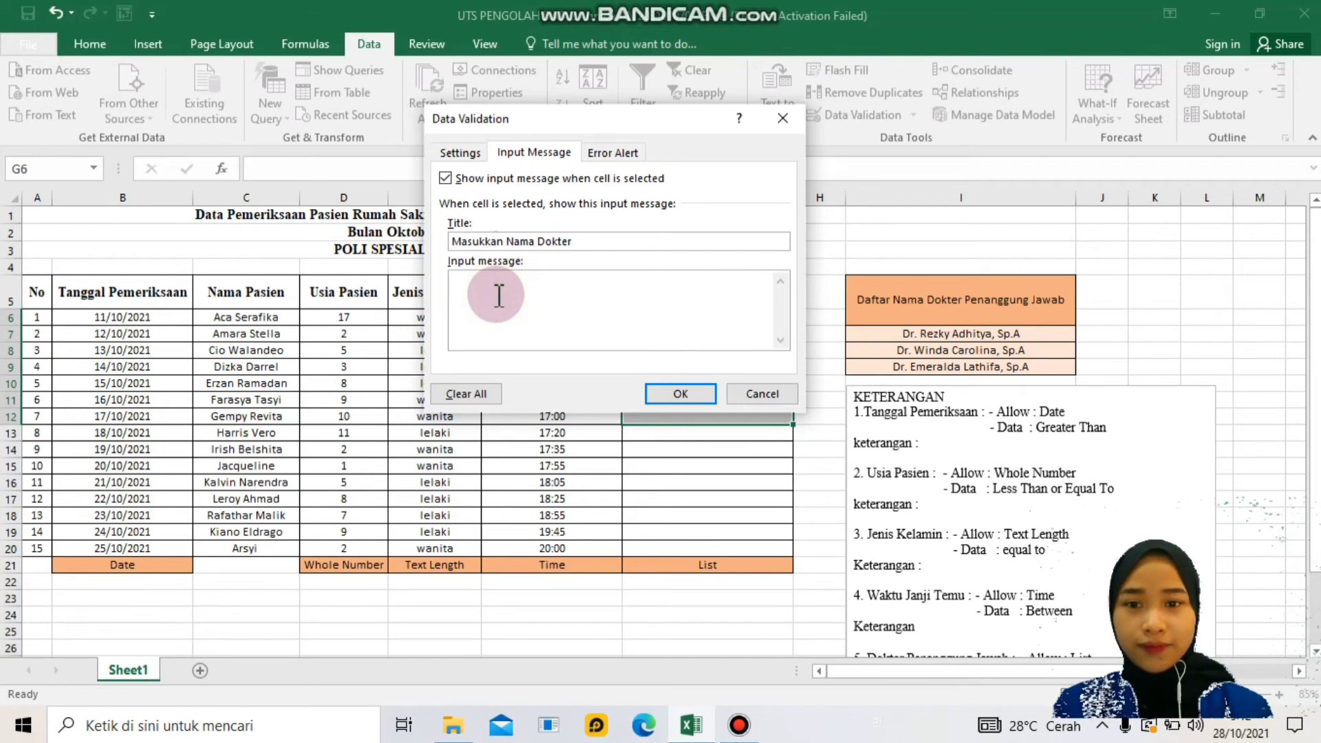
text(Hanya bisa d)
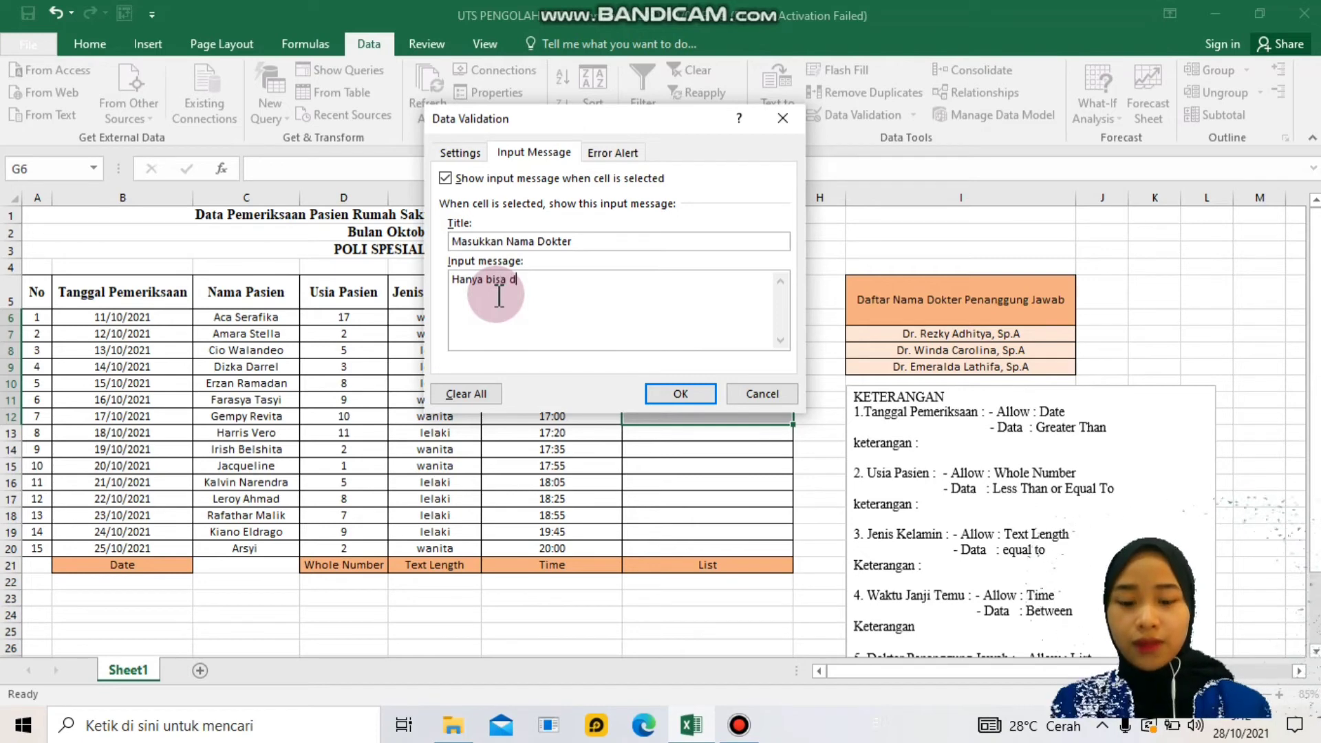
text(iisi sesuai tabel acuan)
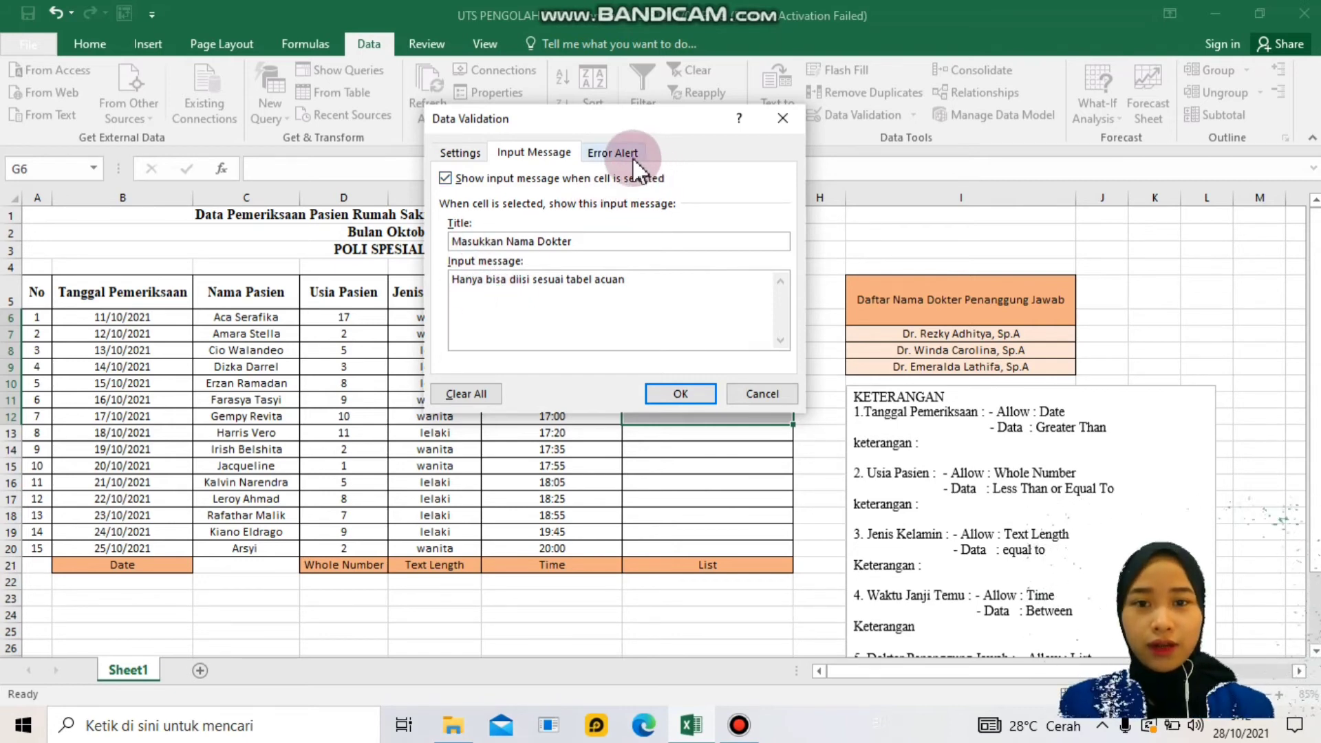
click(615, 152)
- Make the error alert Information style, titled 'Data yang dimasukkan salah', message 'Data yang diisi tidak sesuai dengan tabel acuan'
click(586, 242)
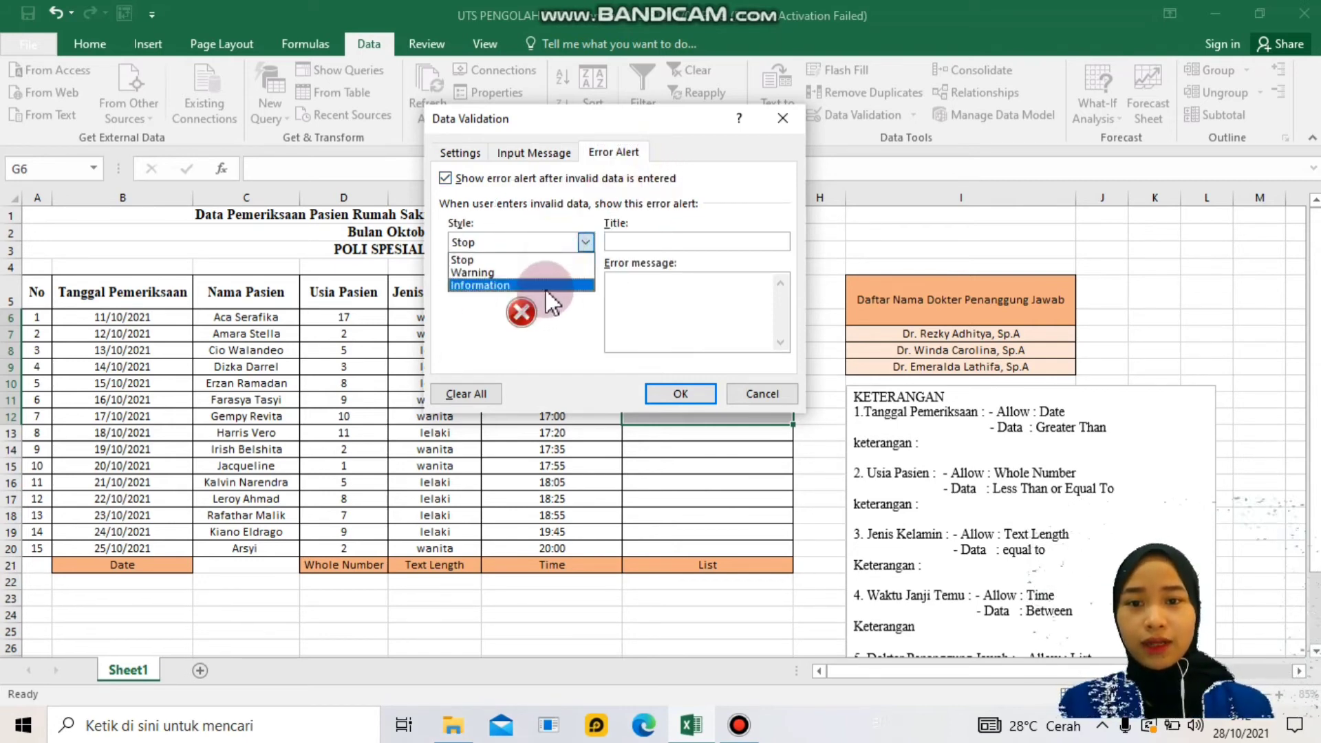
click(546, 297)
click(650, 243)
text(data)
key(BackSpace)
key(BackSpace)
key(BackSpace)
key(BackSpace)
key(BackSpace)
text(Data yang dimasukkan salah)
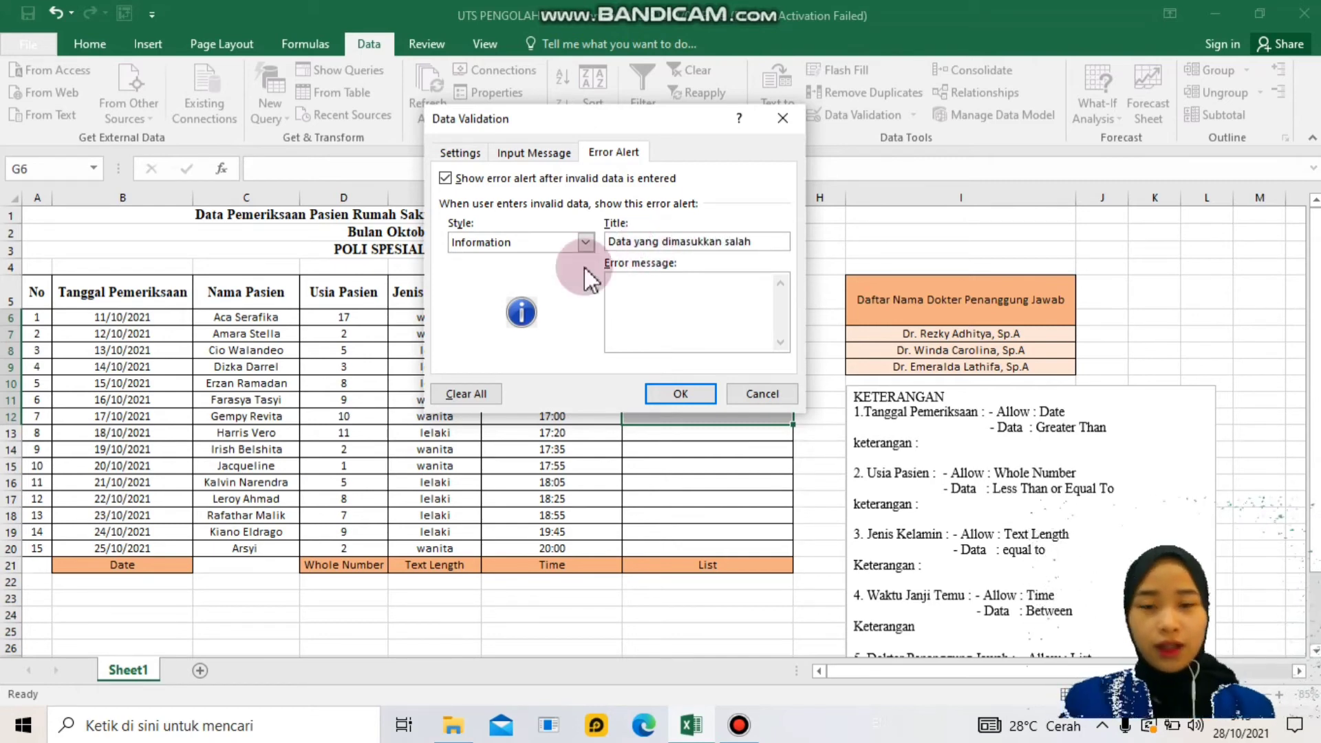
click(636, 292)
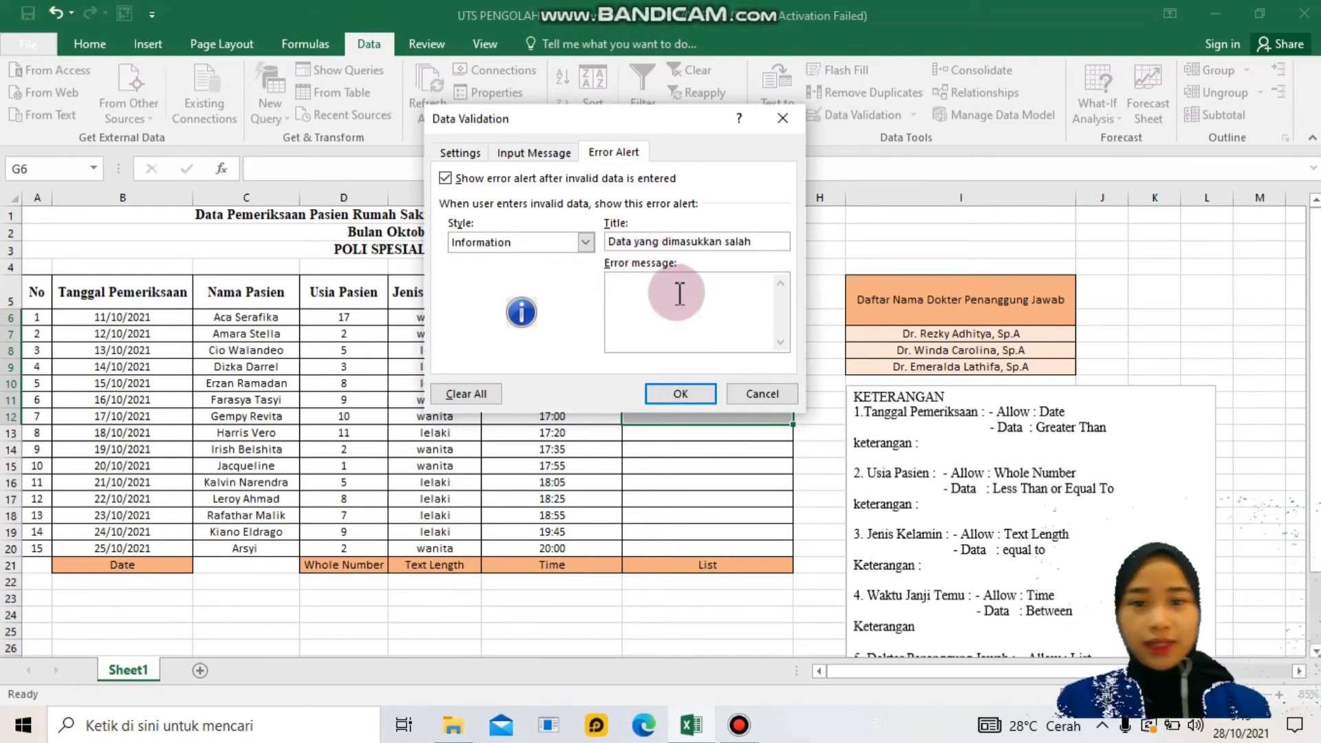
text(Data yang)
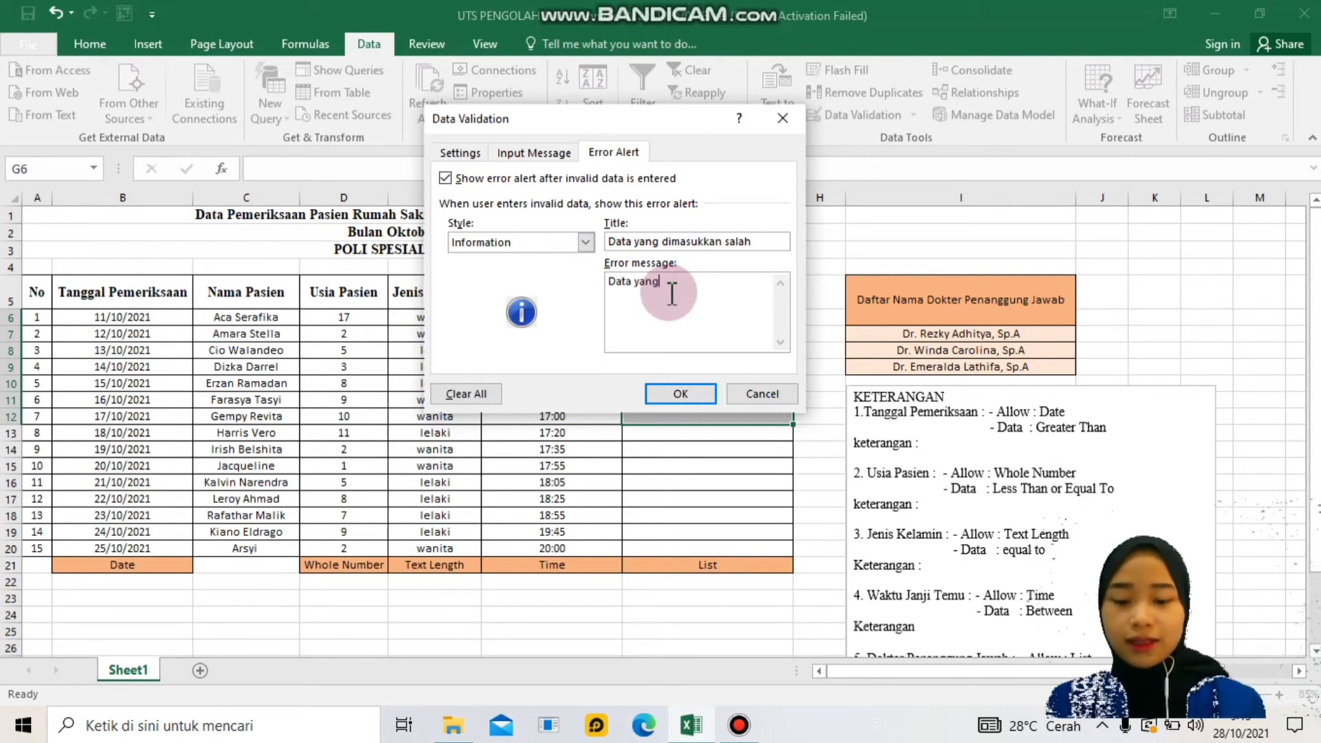
text( diisi tidak sesuai dengan tabel acuan)
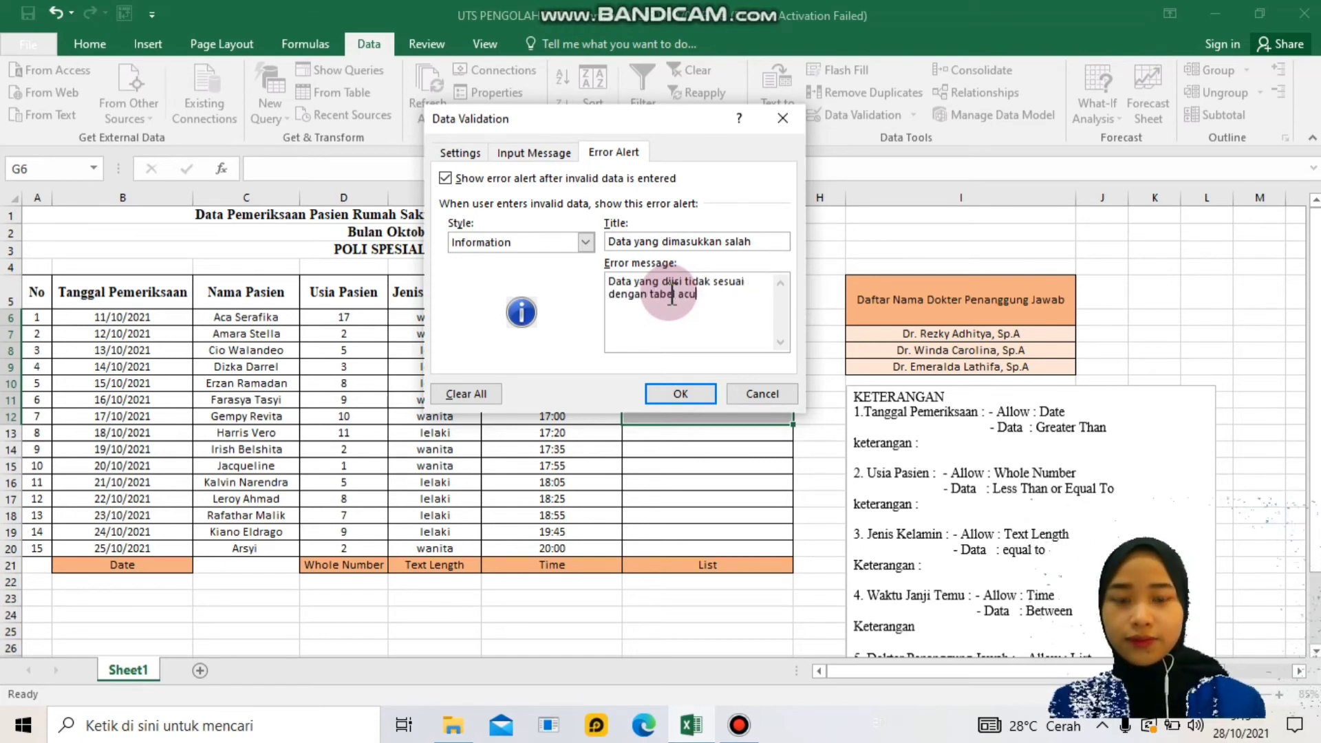
- Apply the validation, then pick doctors from the dropdown for G6, G7 and G8
click(663, 394)
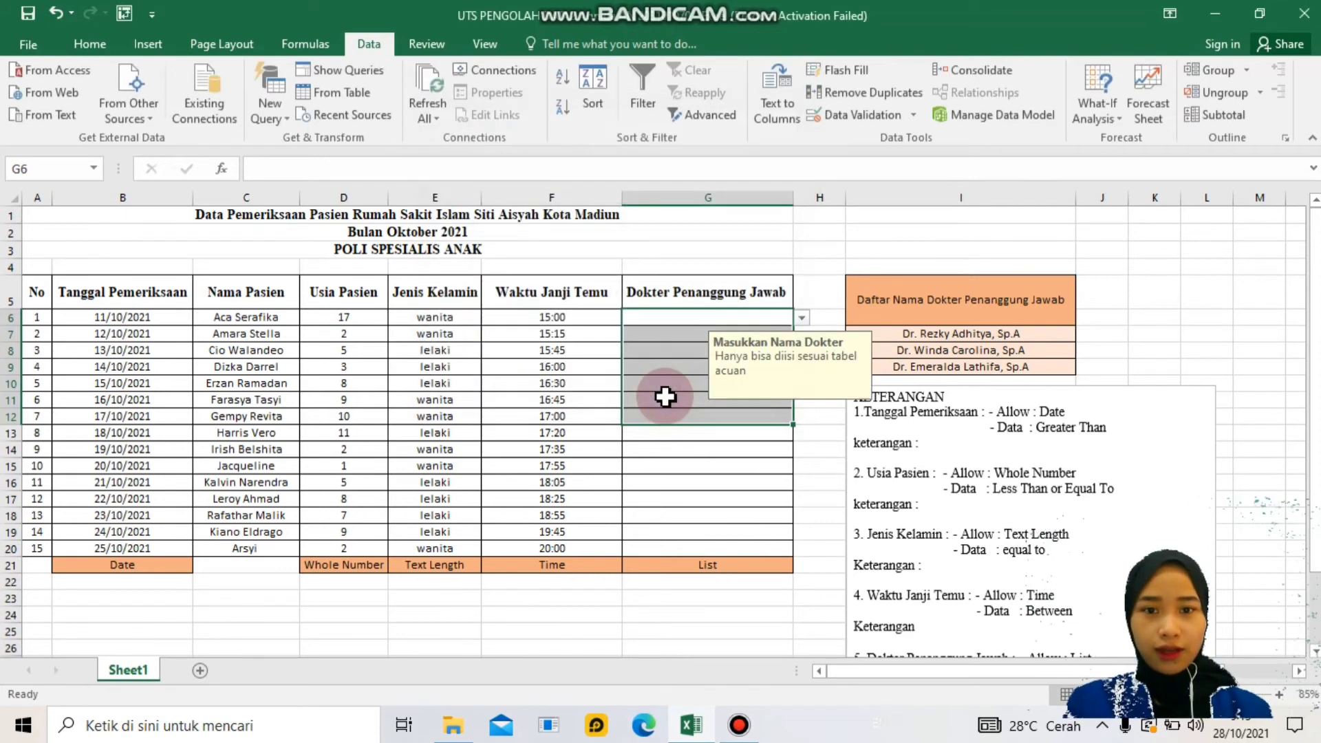
click(804, 326)
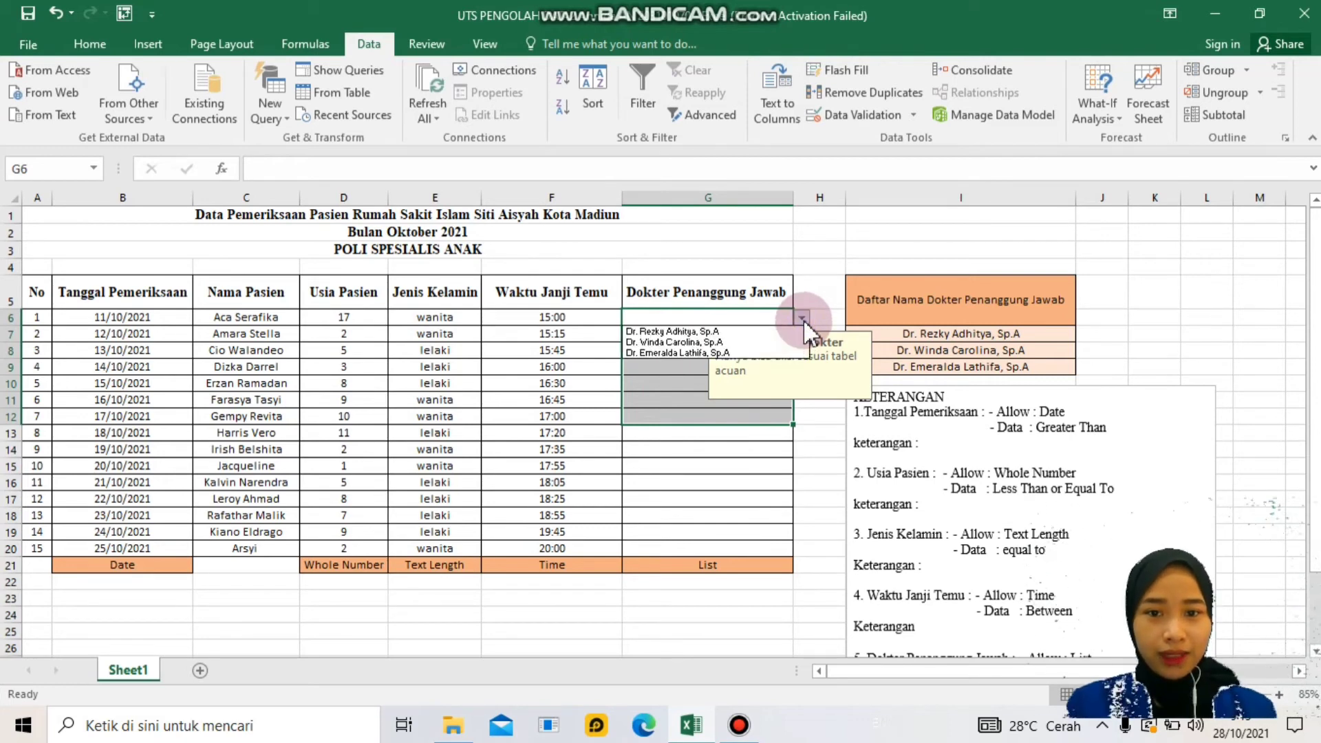
click(803, 321)
click(802, 321)
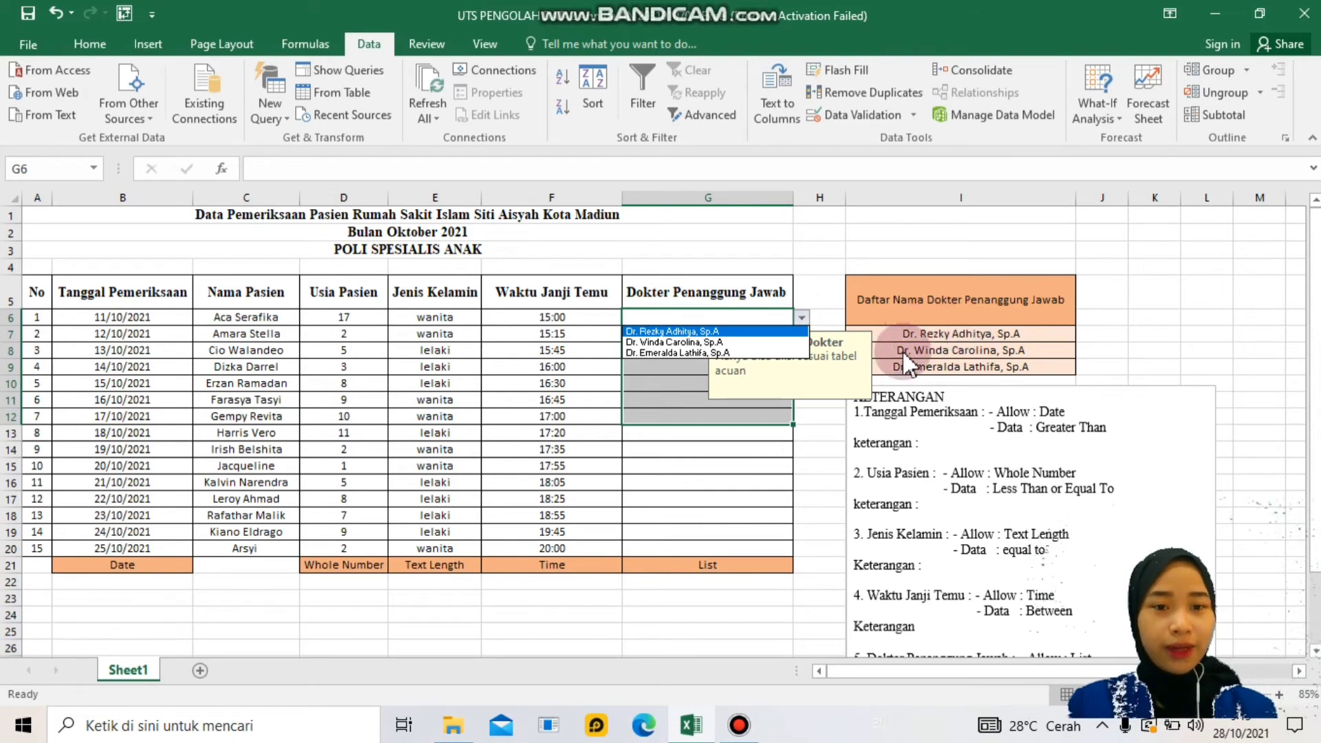
click(727, 332)
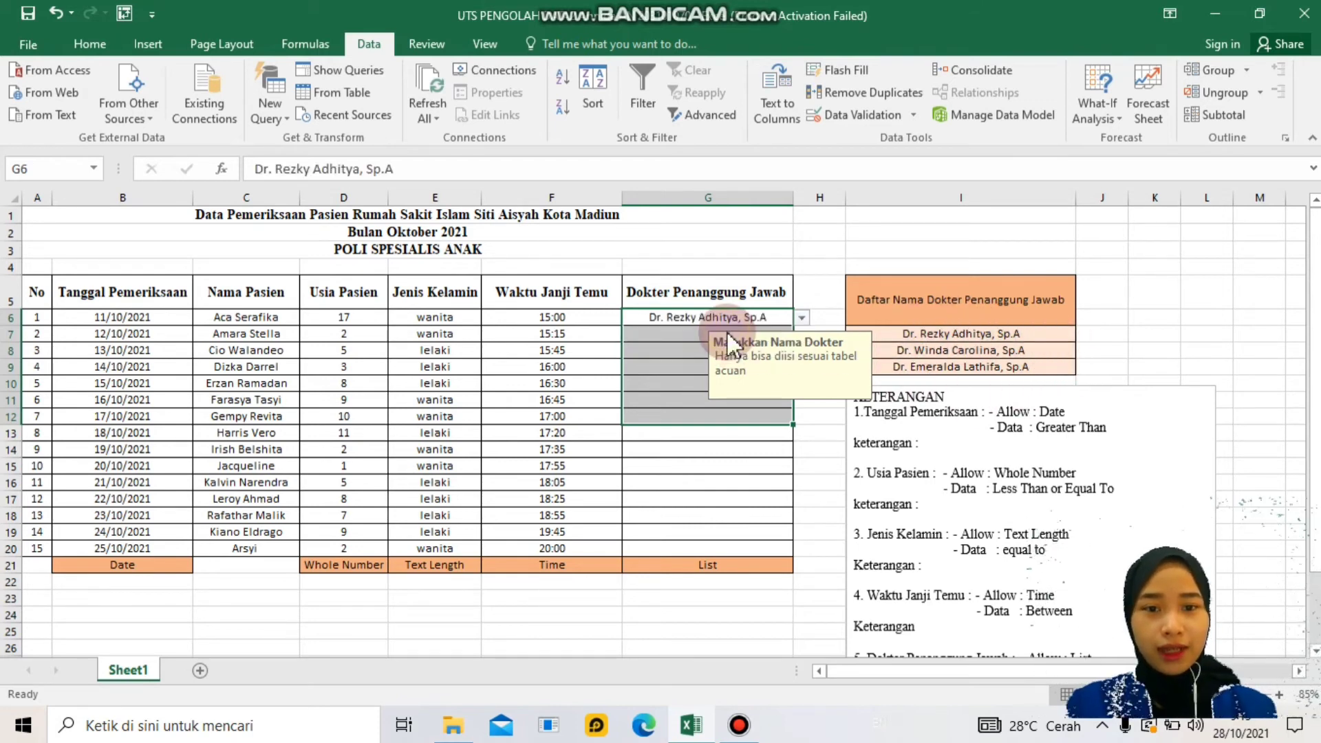
click(698, 333)
click(802, 333)
click(768, 358)
click(688, 350)
click(801, 350)
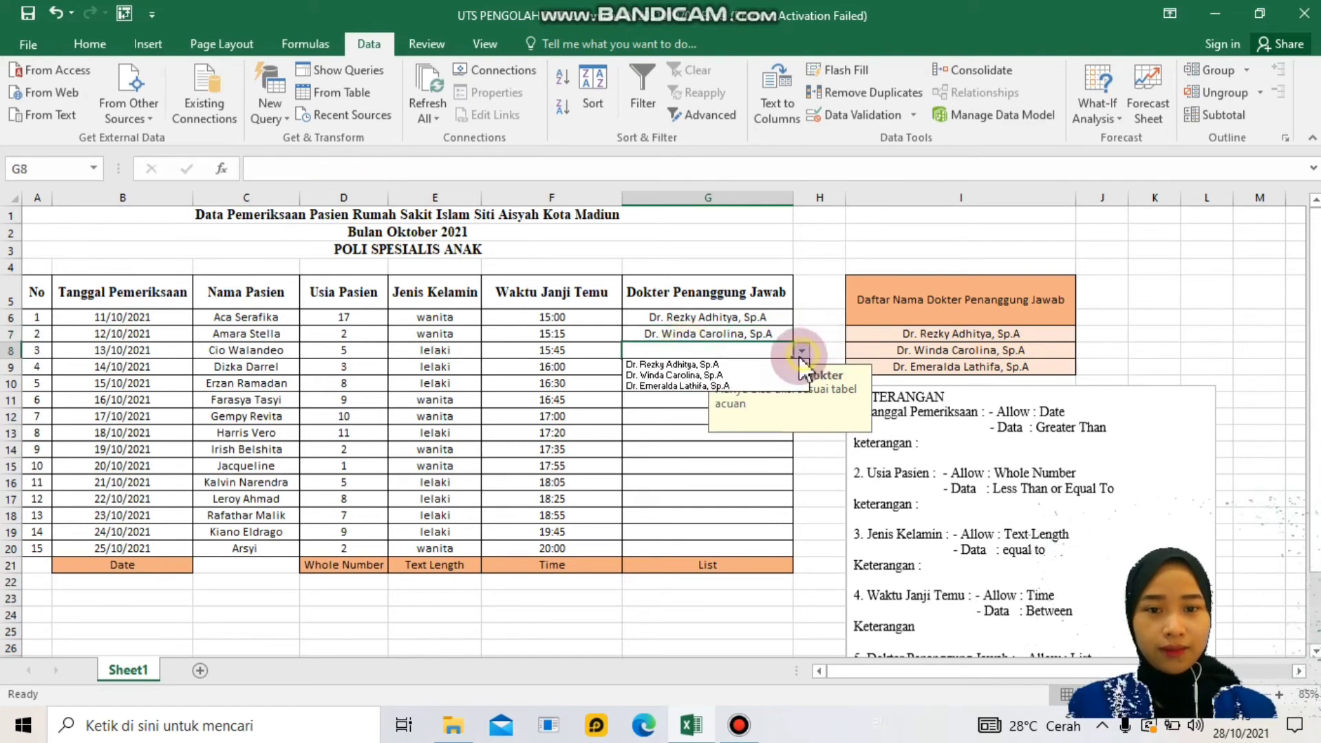
click(715, 386)
- Pick doctors from the dropdown for G9, G10, G11 and G12
click(784, 367)
click(802, 367)
click(757, 383)
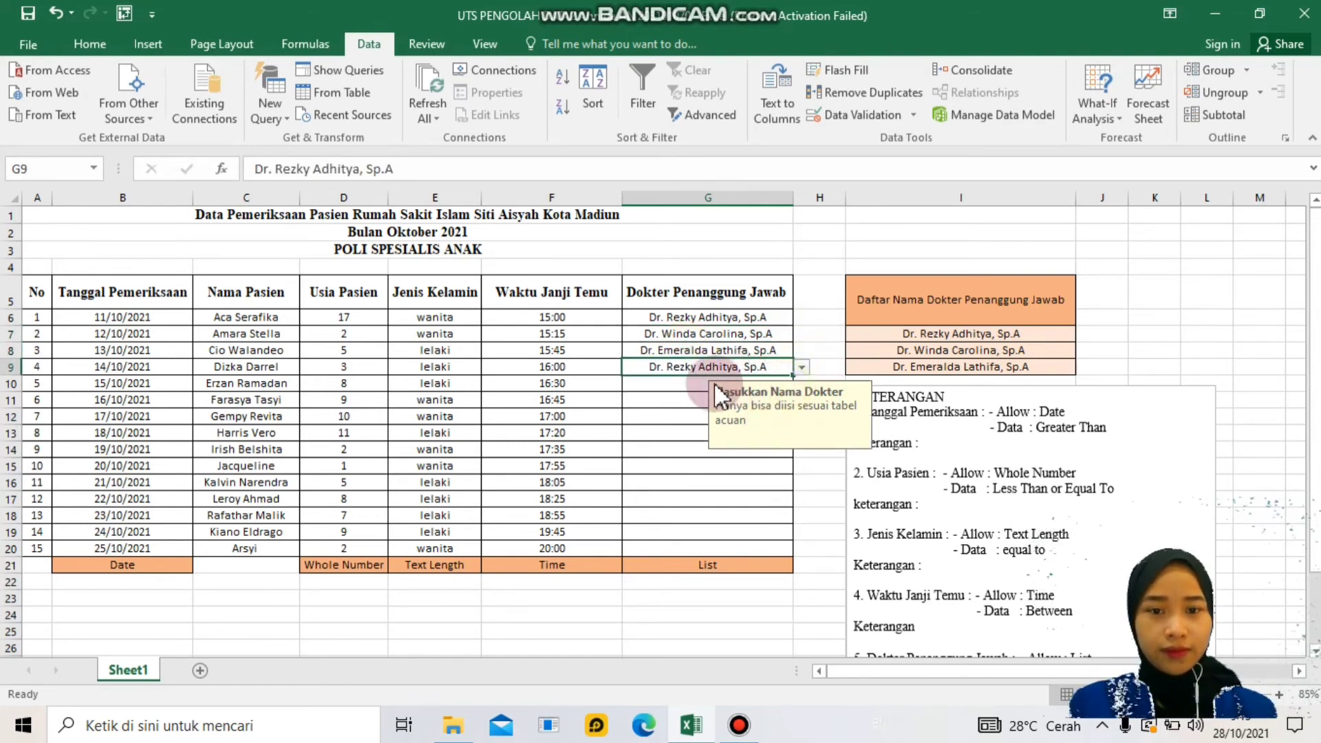
click(684, 384)
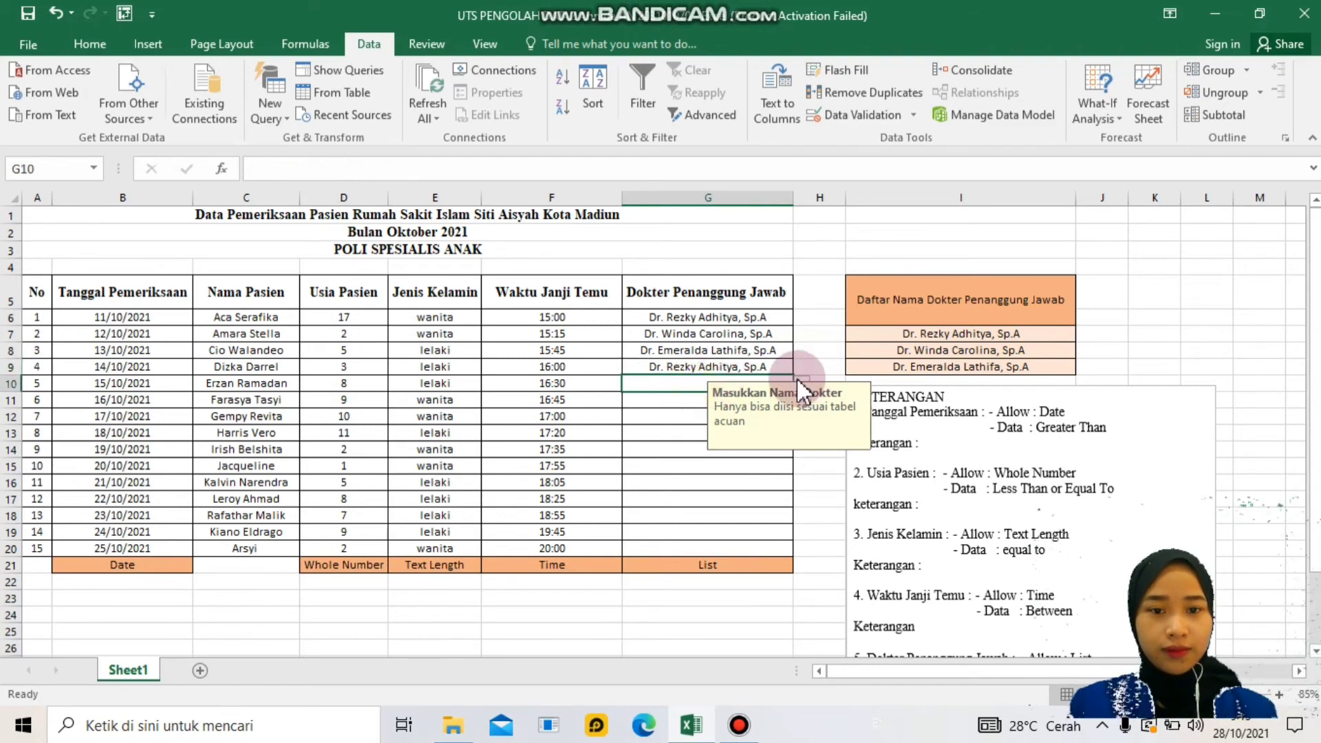
click(801, 384)
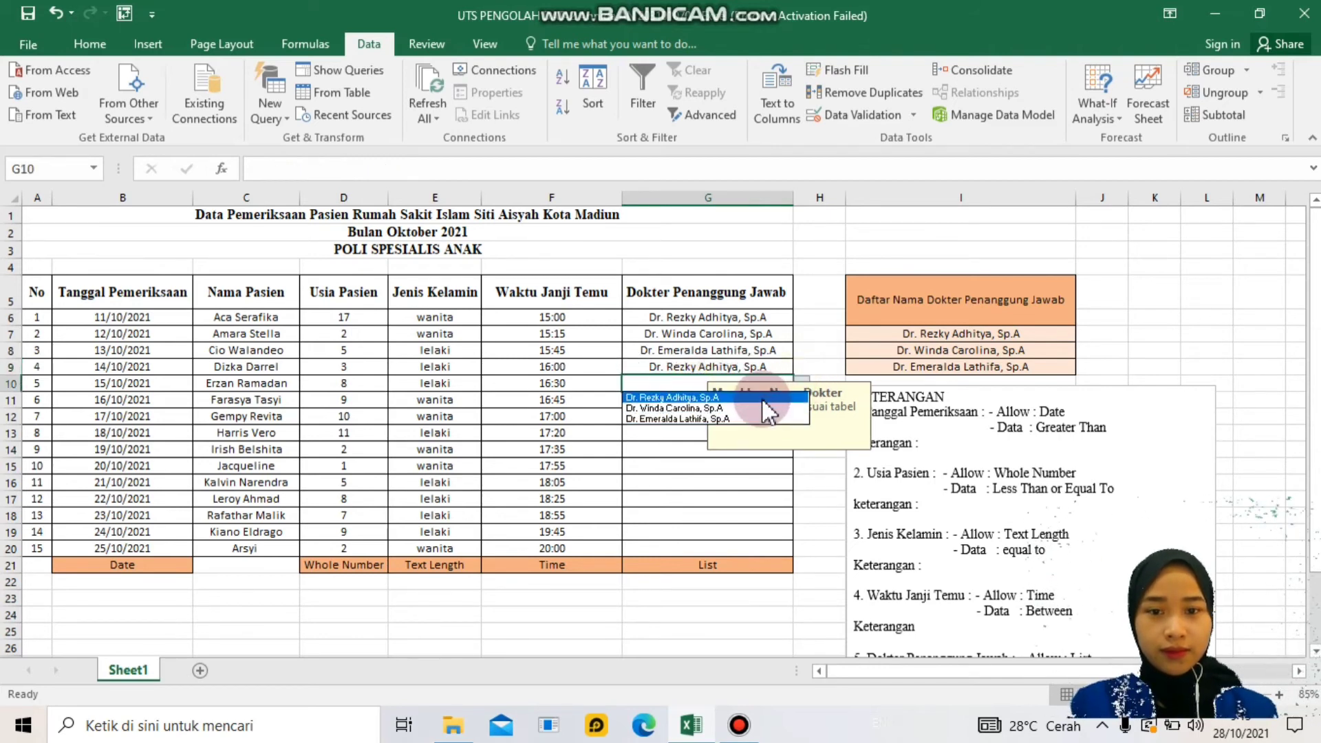
click(695, 408)
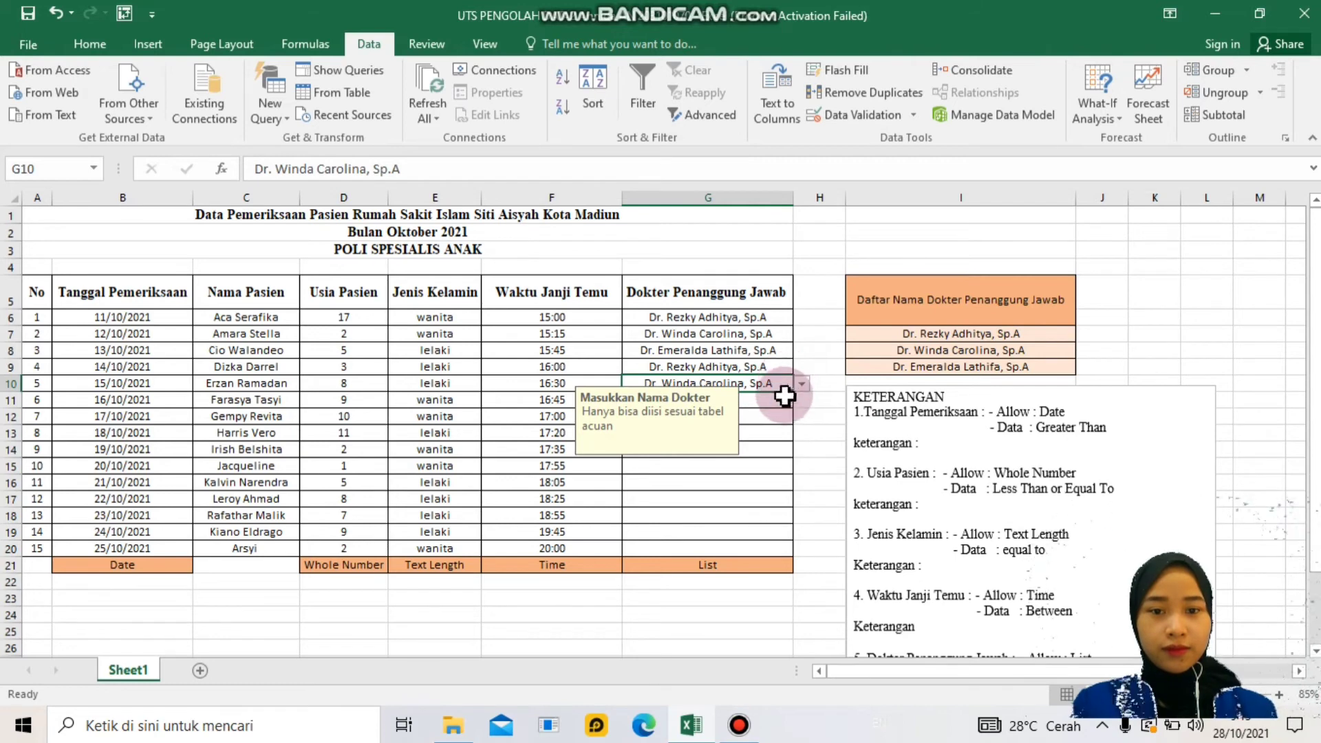
click(787, 402)
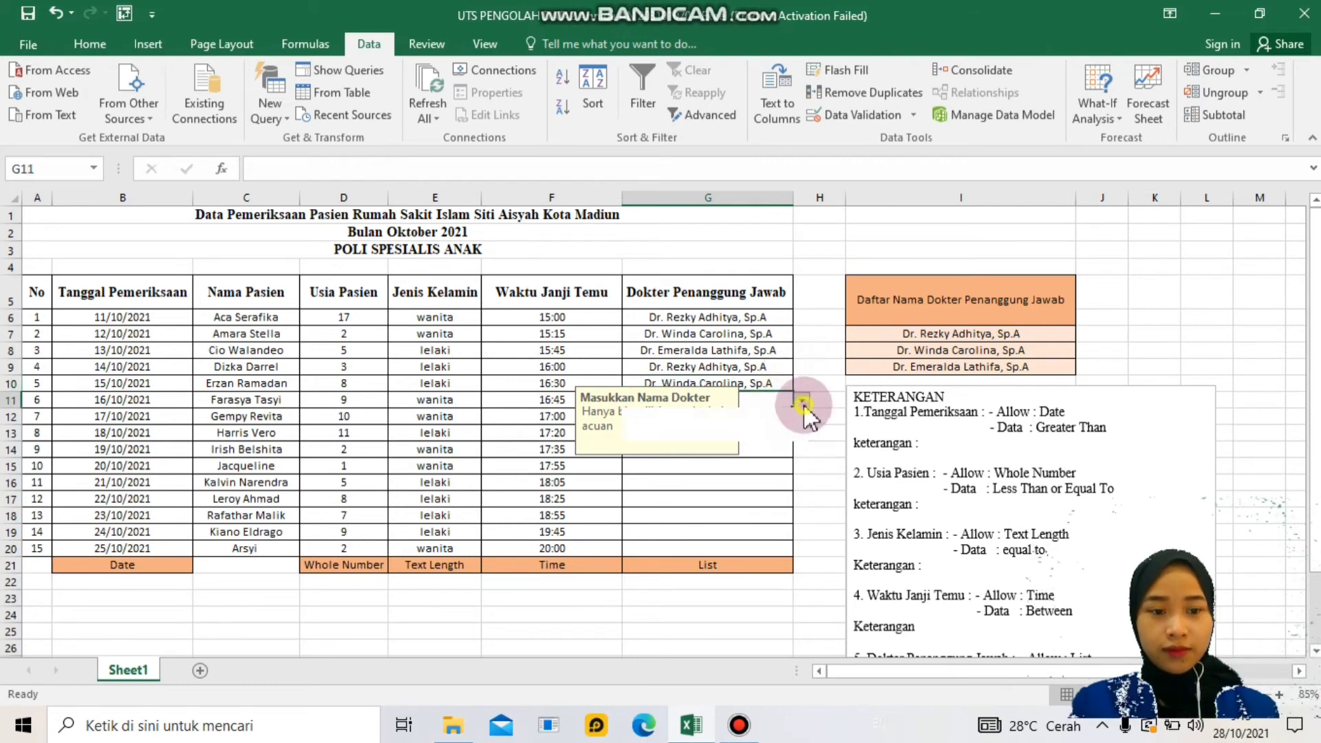
click(803, 401)
click(795, 436)
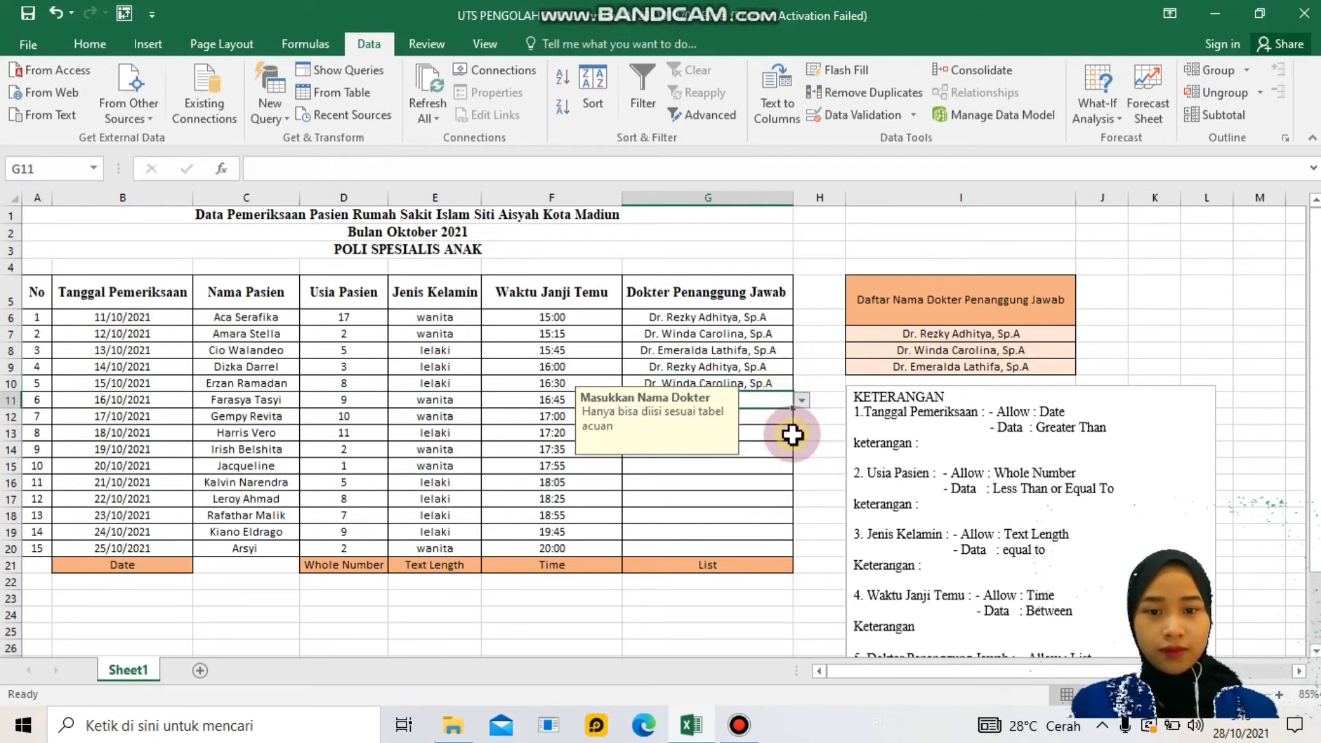
click(795, 418)
click(801, 417)
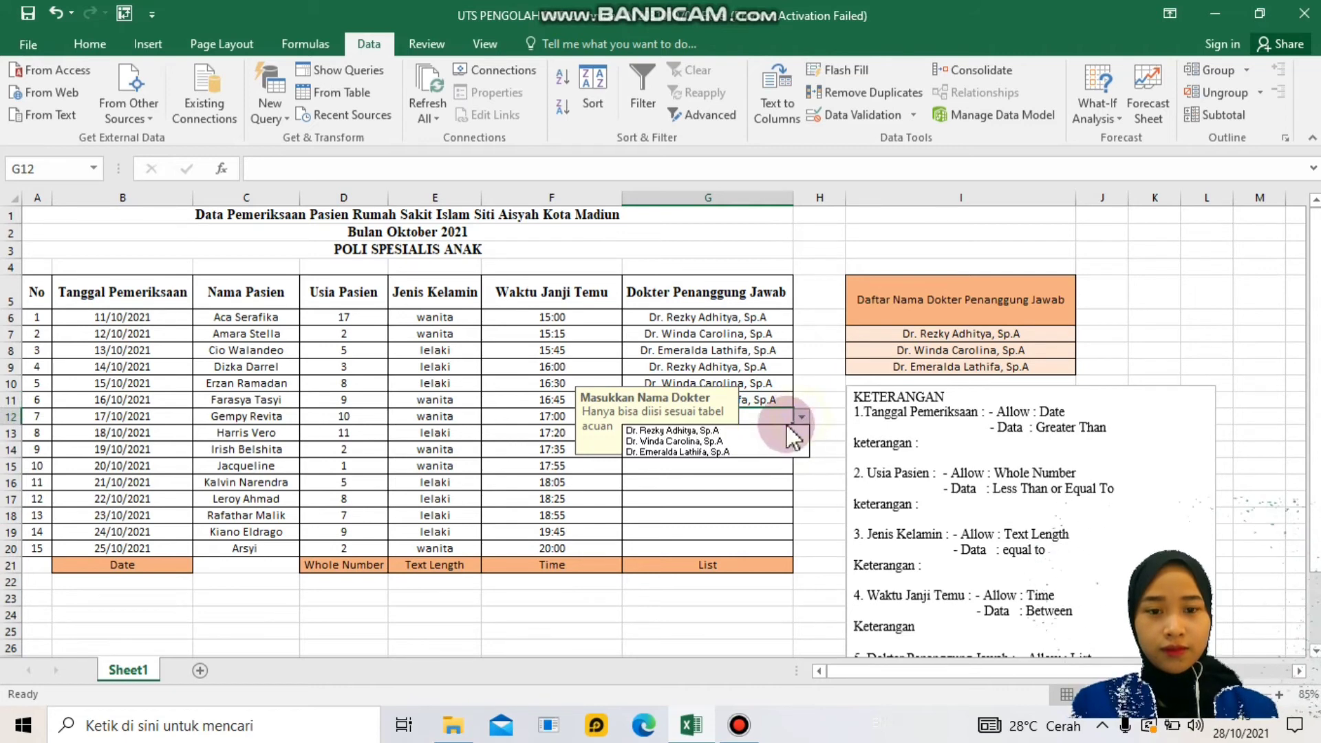
click(773, 431)
click(803, 435)
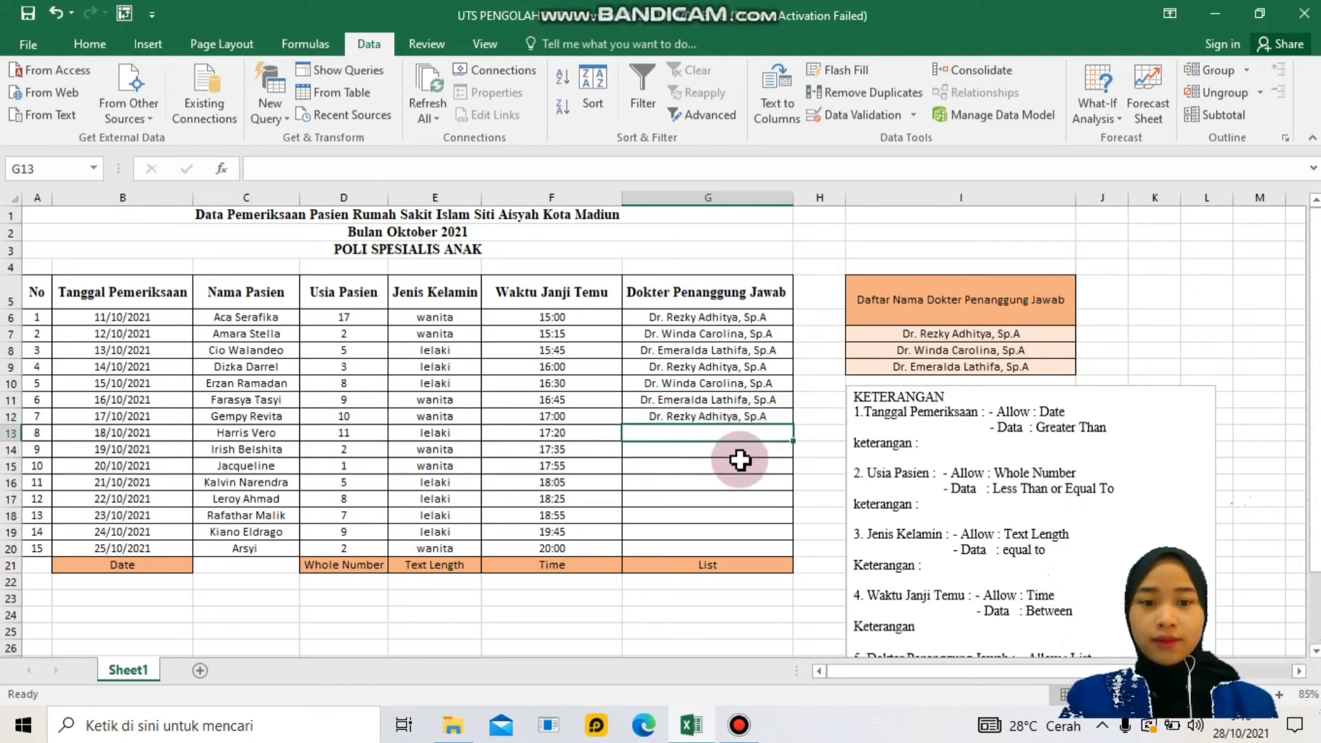
- Select the empty doctor cells G13:G20 and open their Data Validation settings
drag(724, 438, 726, 548)
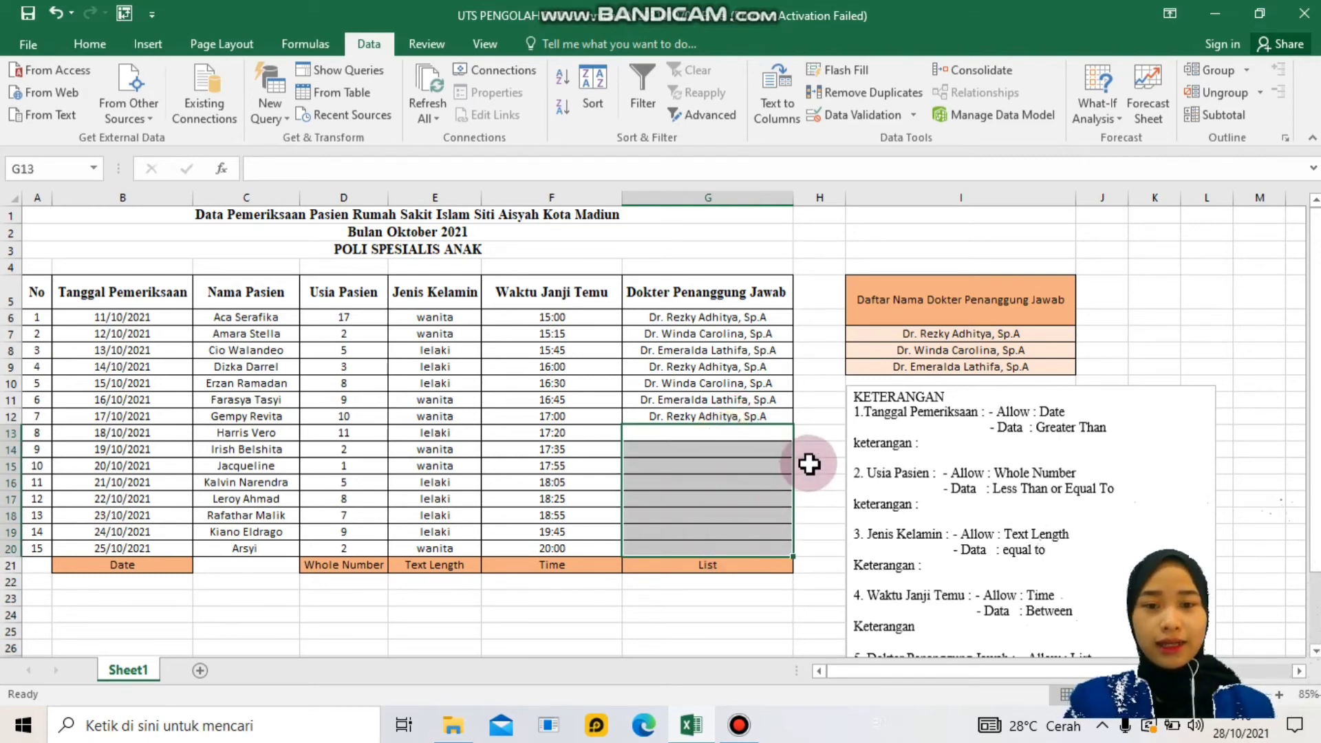
click(911, 114)
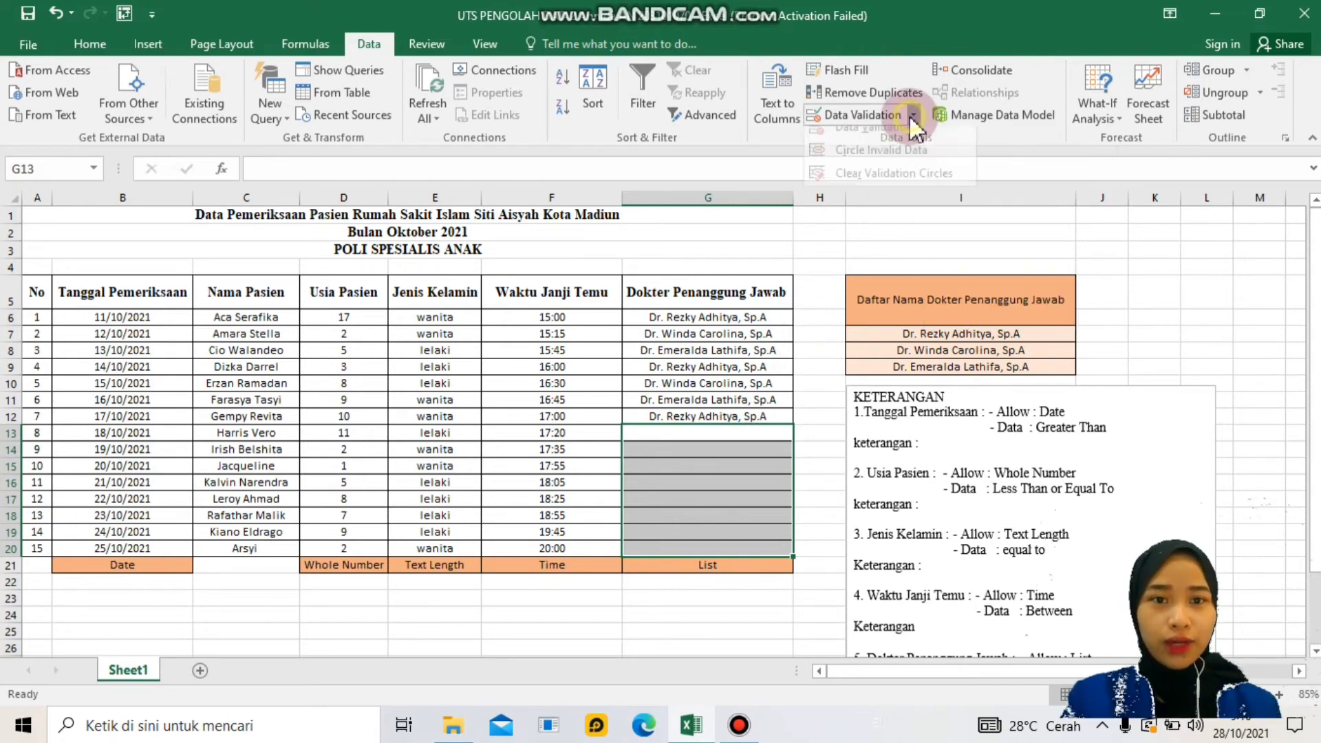
click(890, 138)
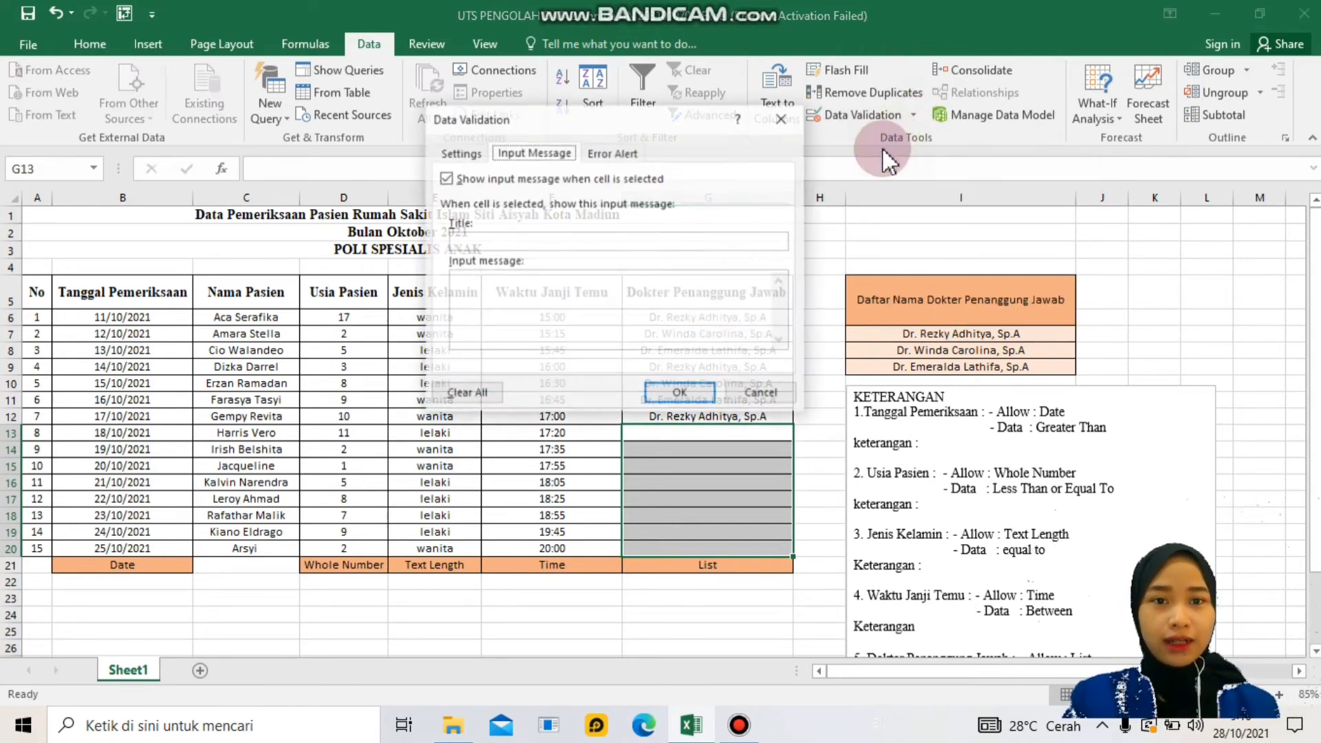
click(460, 152)
- Set G13:G20 validation to List and type the first doctor's name as the source
click(496, 216)
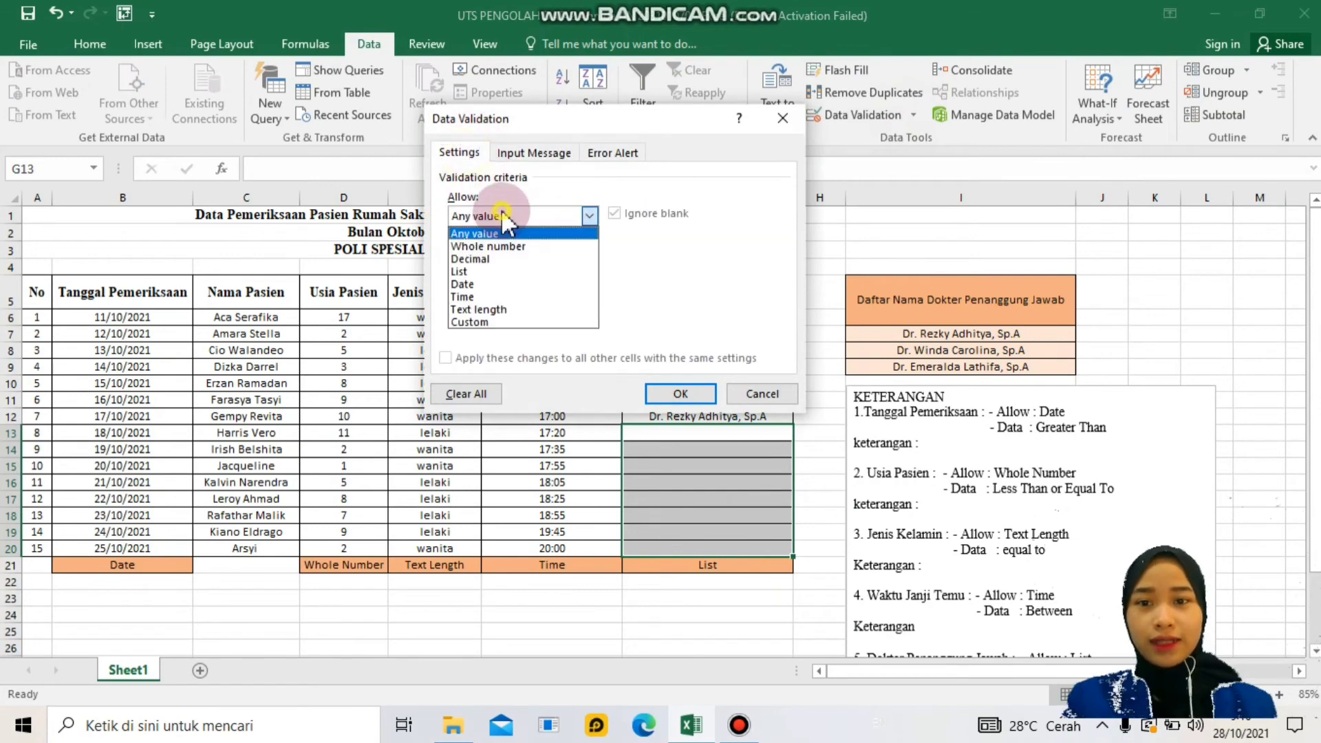
click(523, 272)
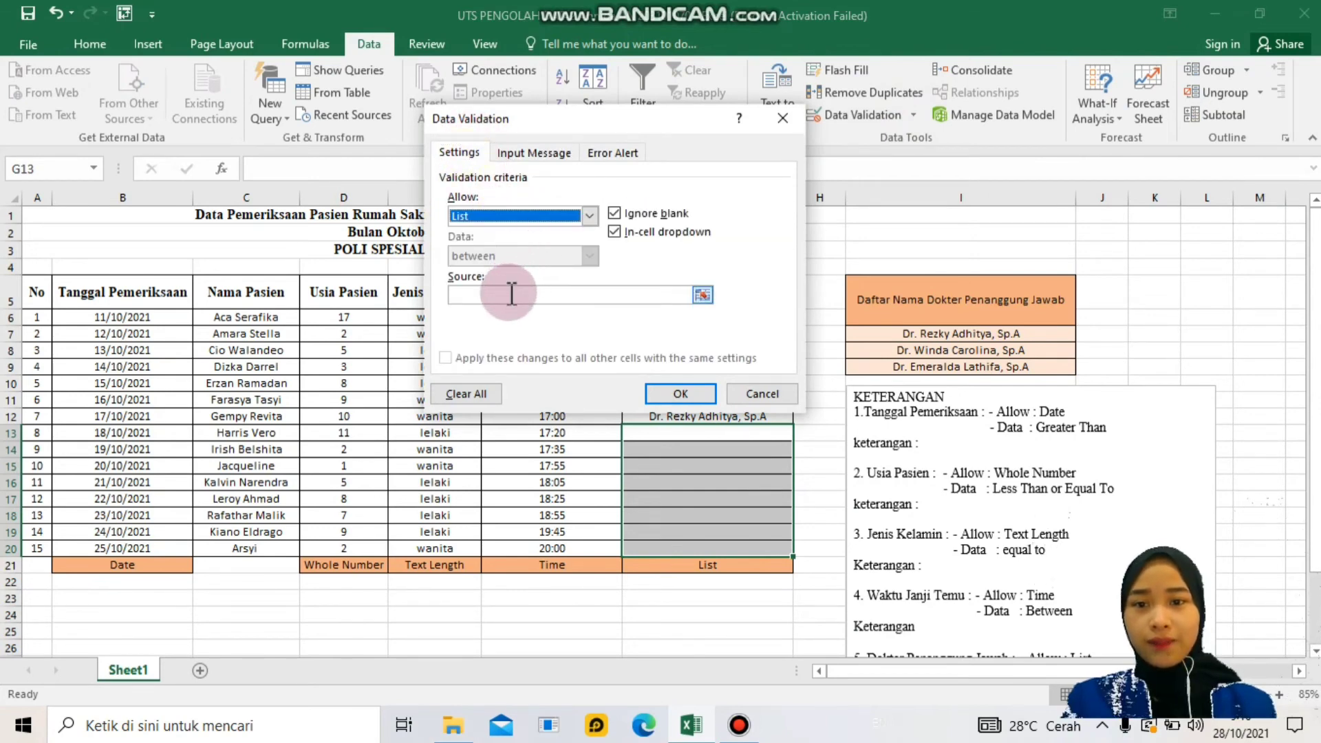
click(590, 296)
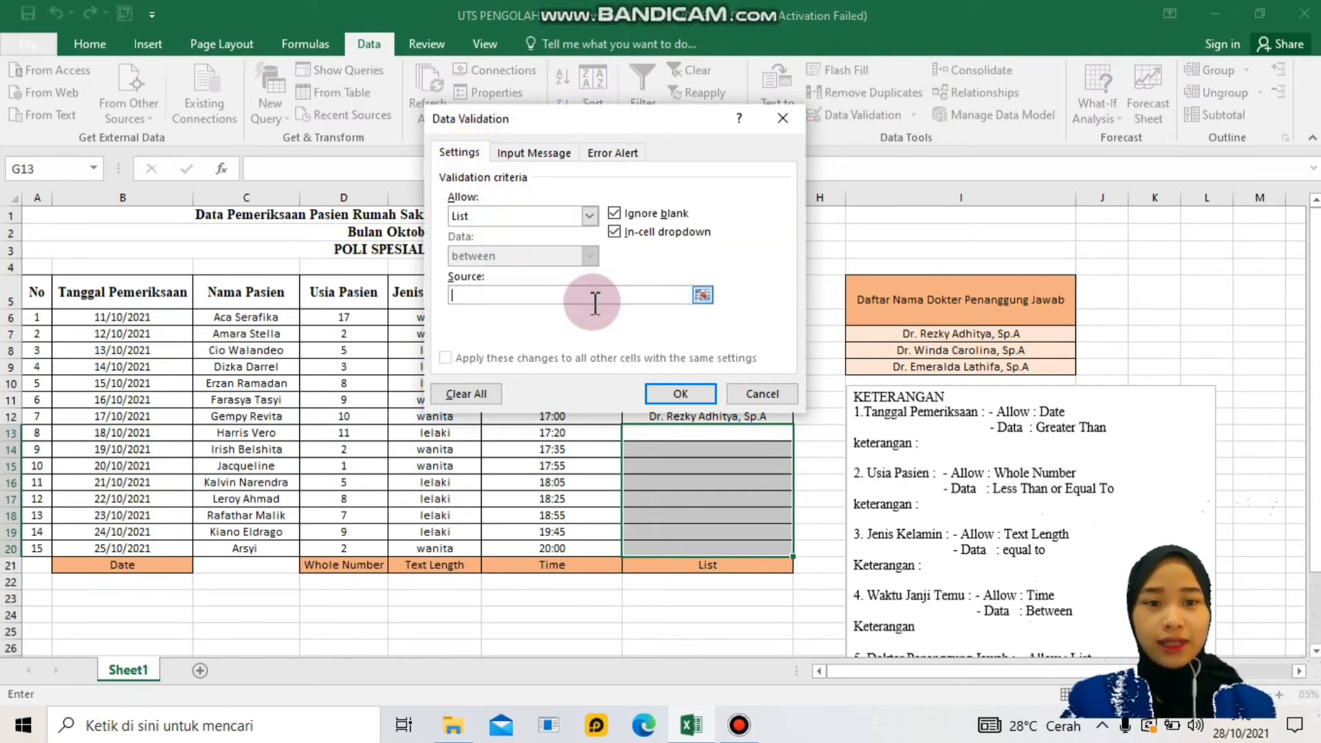
text(Dr)
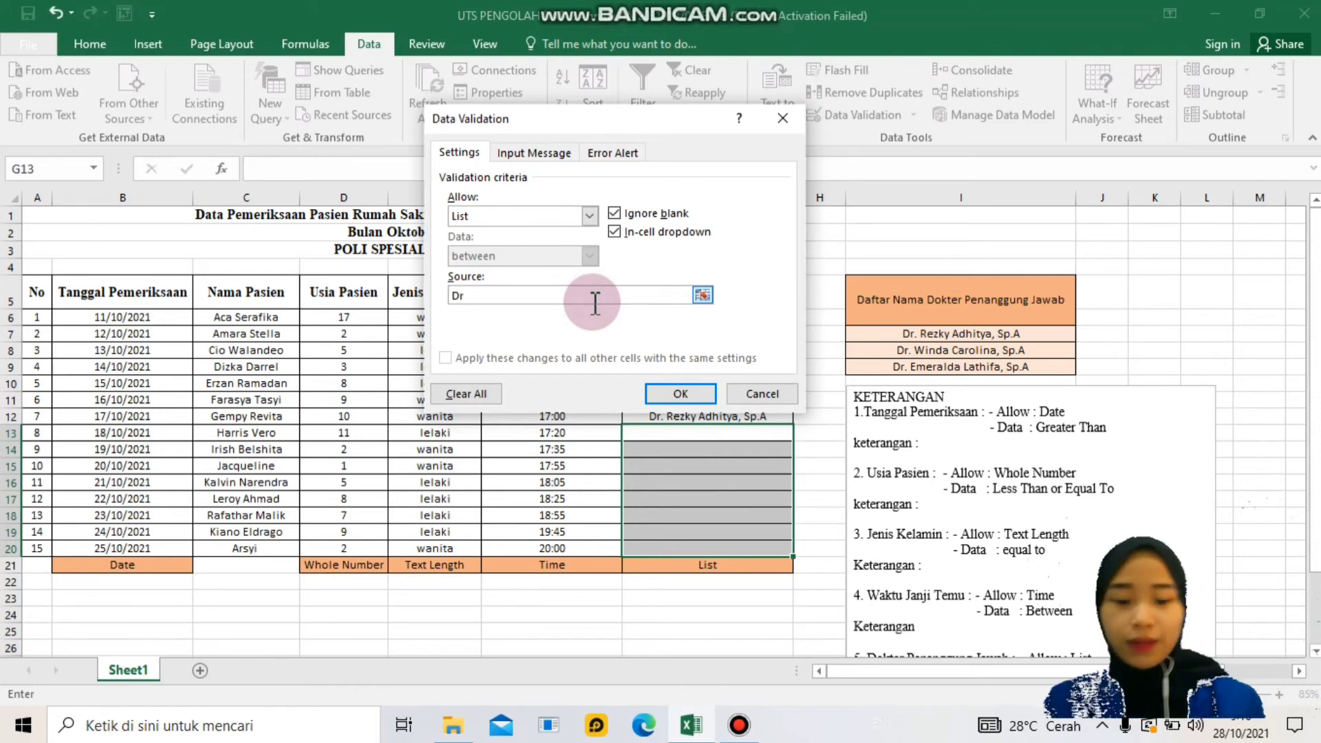
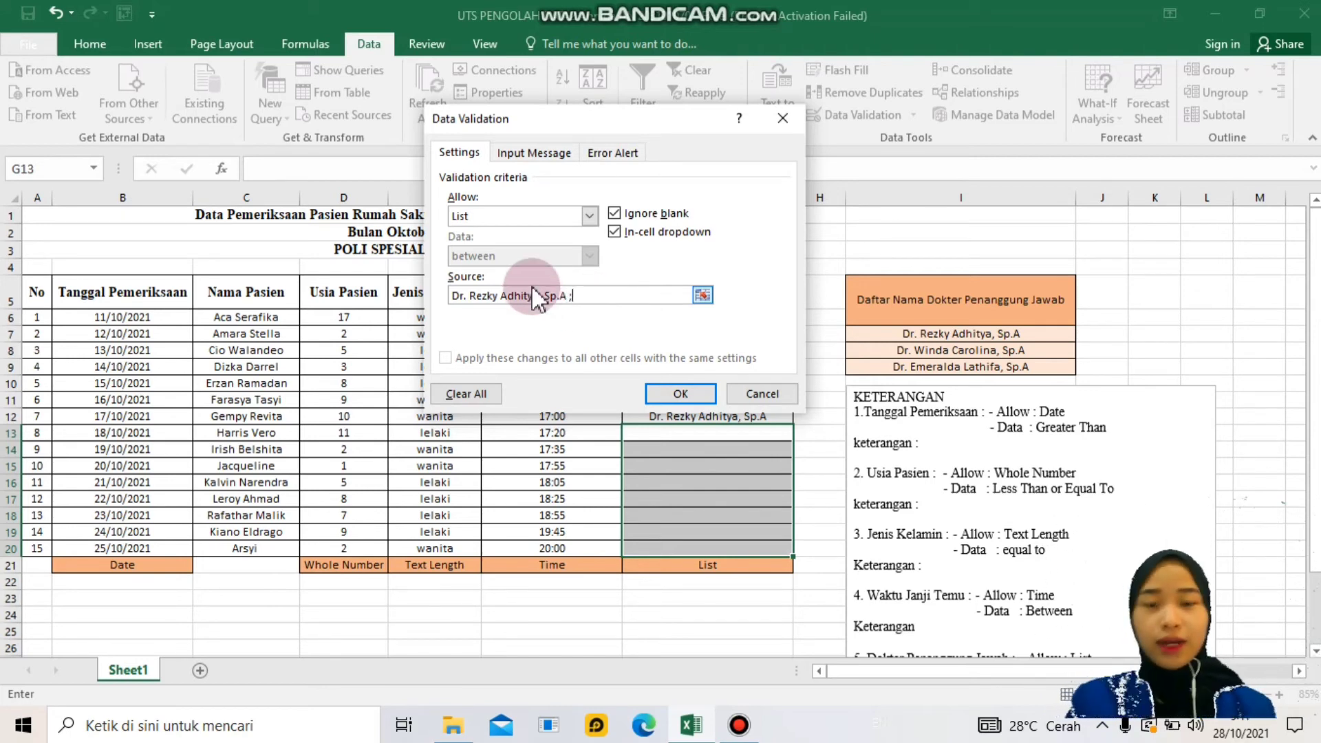
click(592, 295)
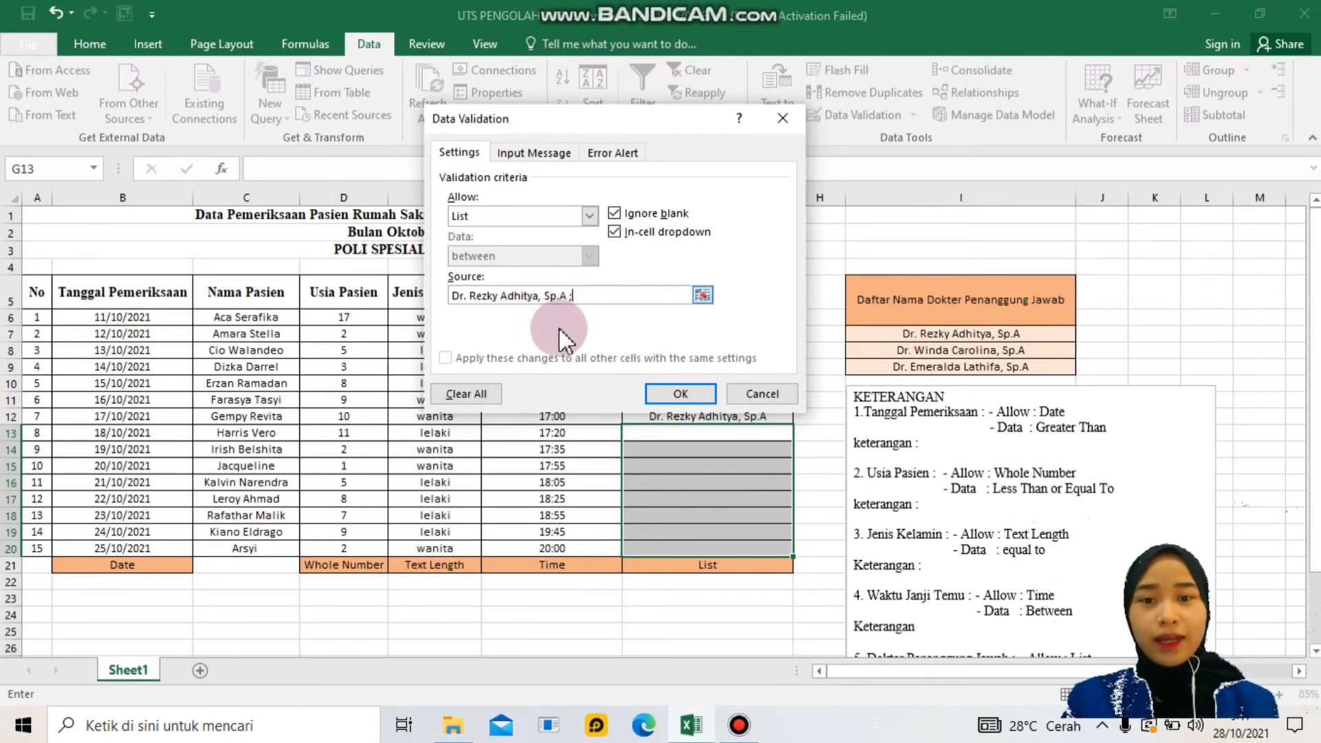
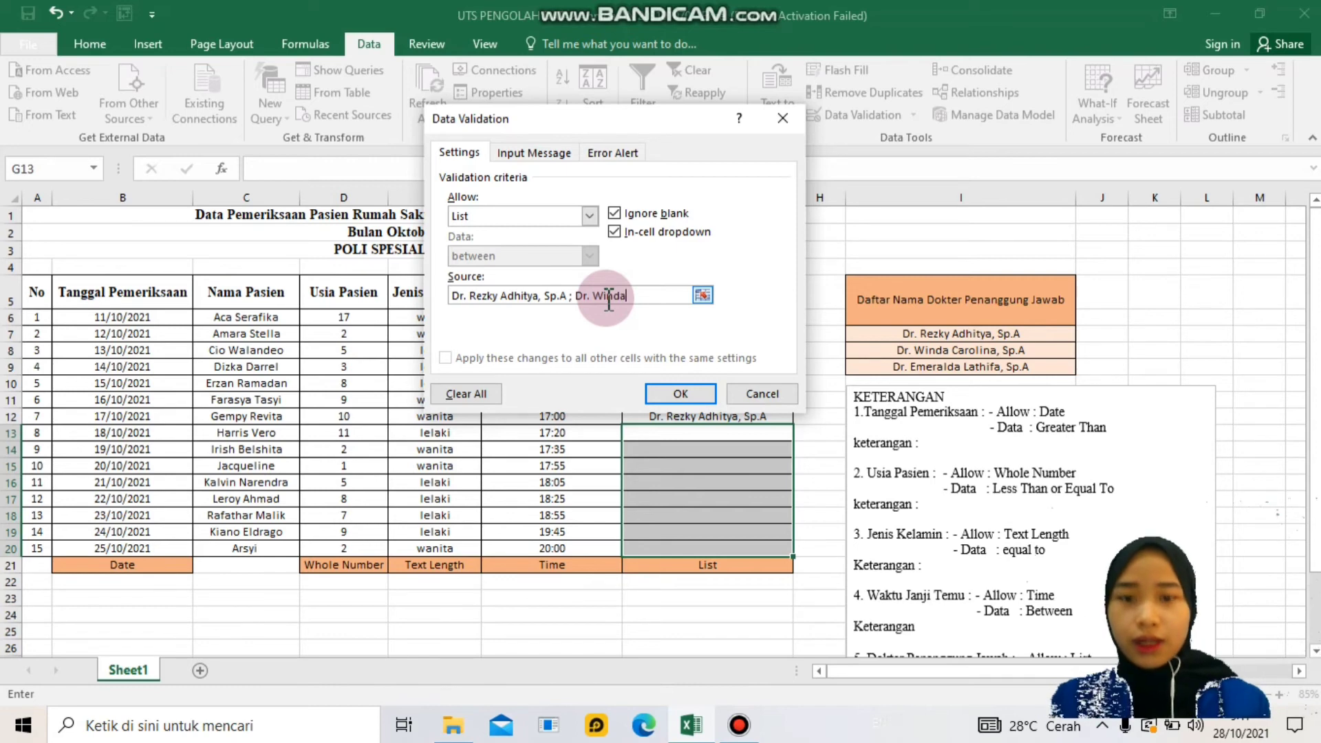
- Finish the G13:G20 list source with the remaining two doctor names and confirm the validation
text(arolin)
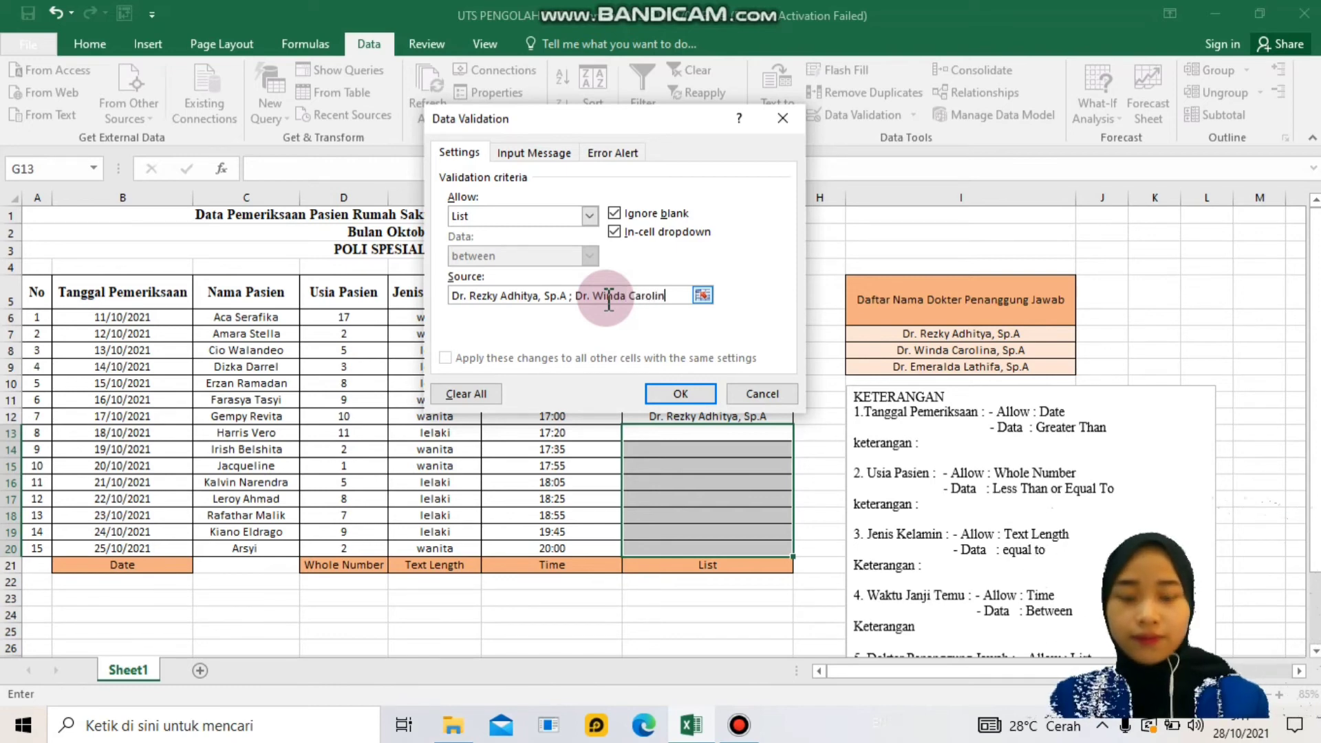
text(a, Sp.A ; Dr)
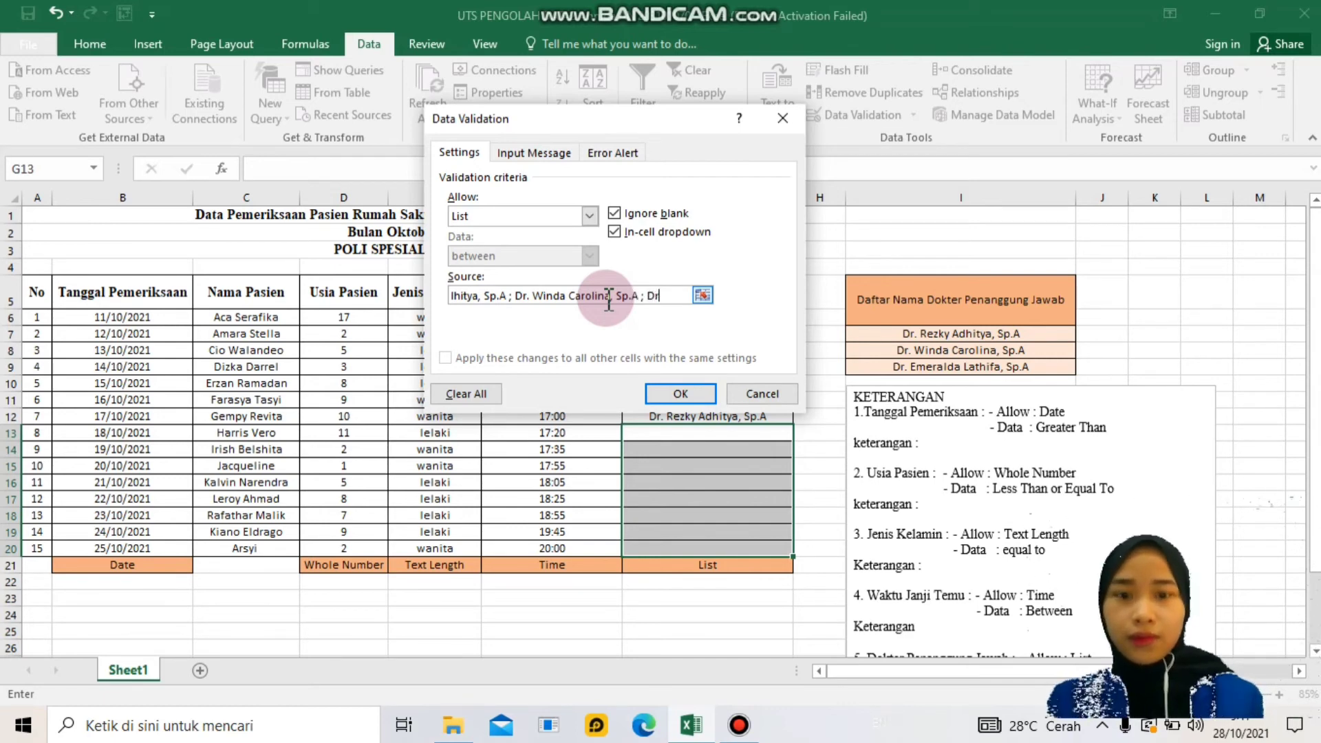
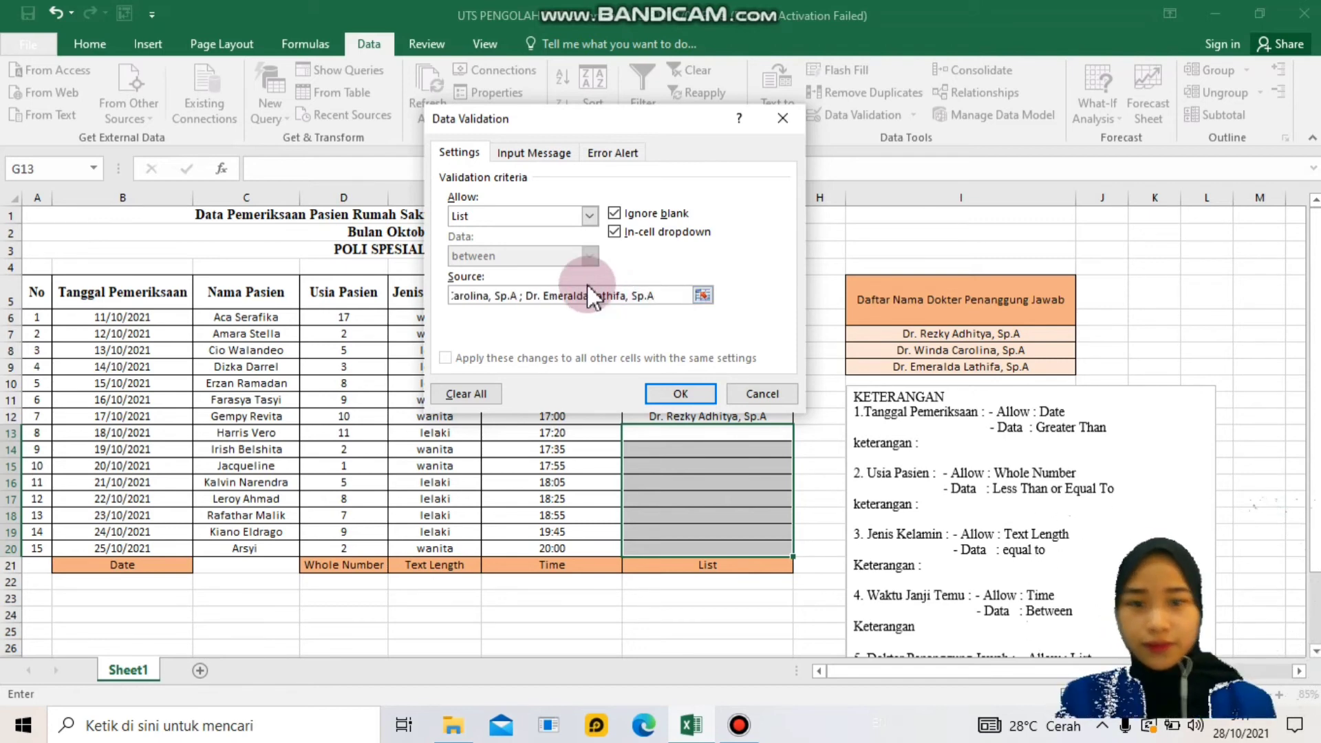
click(688, 398)
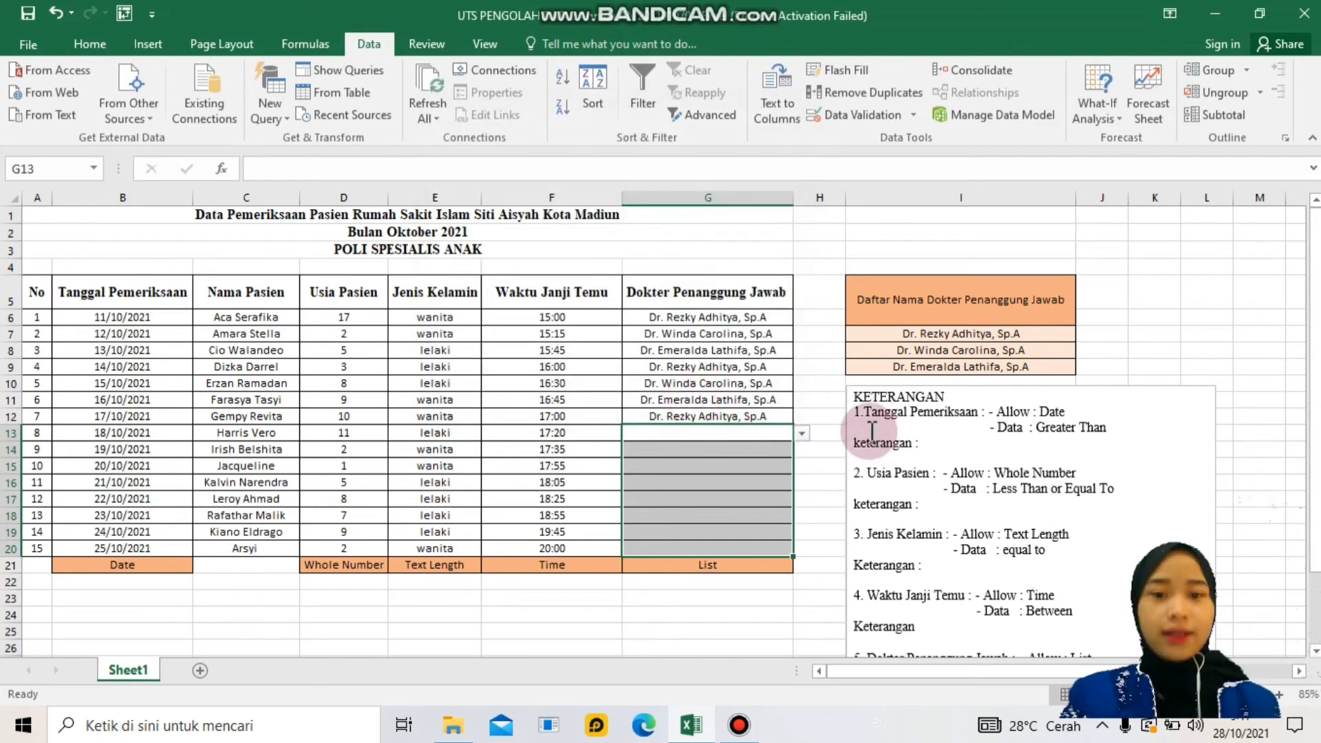
- Pick doctors from the dropdown for G13, G14 and G15 (second, third, first listed)
click(802, 433)
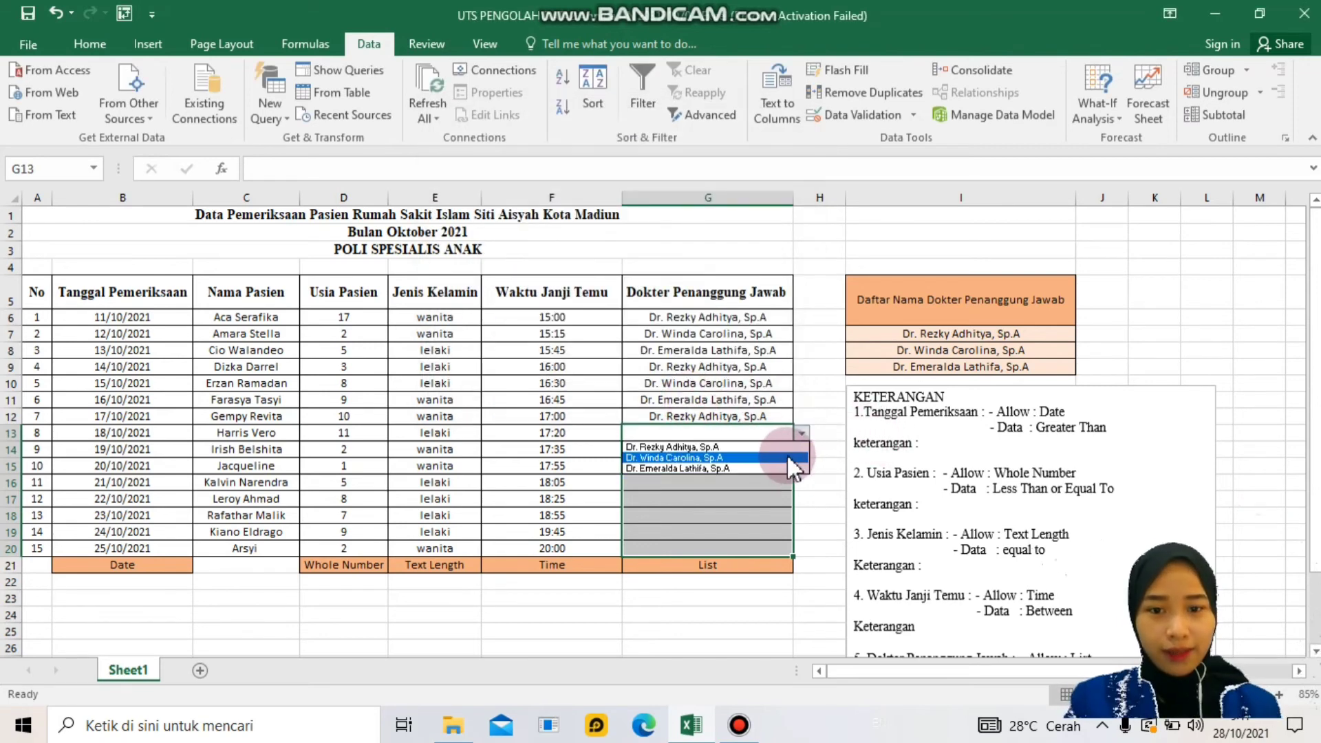
click(769, 417)
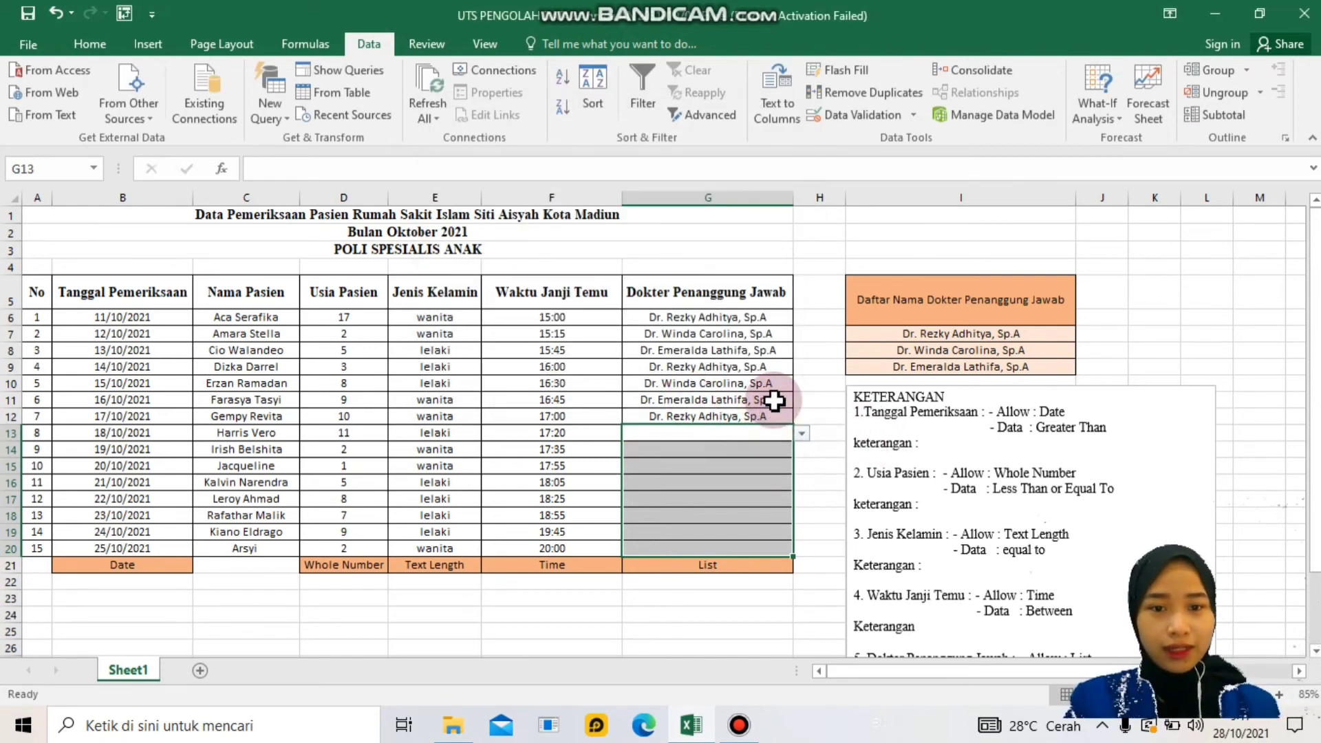
click(777, 417)
click(777, 436)
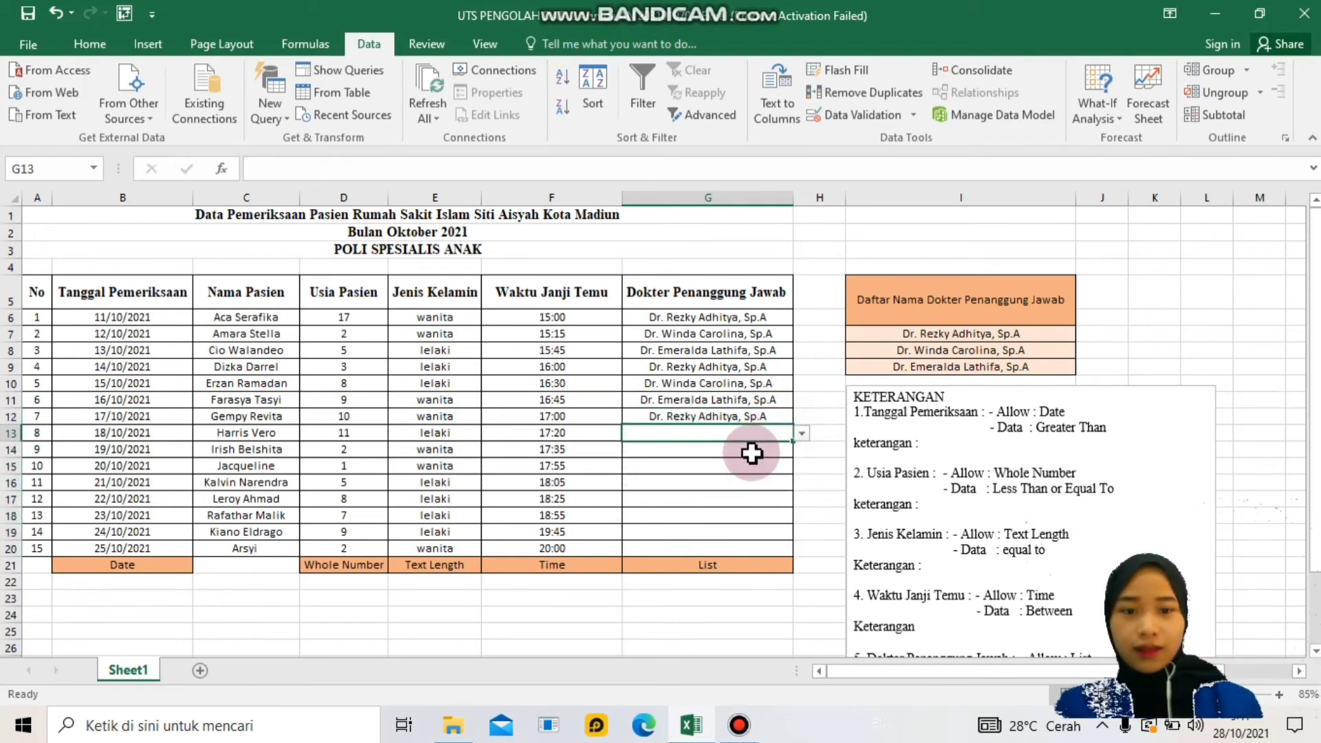
click(802, 435)
click(791, 453)
click(785, 457)
click(802, 449)
click(788, 483)
click(777, 470)
click(802, 466)
click(789, 477)
- Pick doctors from the dropdown for G16 through G20, then go to the KETERANGAN box
click(793, 484)
click(802, 482)
click(773, 504)
click(794, 505)
click(802, 499)
click(764, 534)
click(798, 519)
click(802, 516)
click(771, 530)
click(791, 532)
click(802, 532)
click(761, 556)
click(784, 548)
click(800, 550)
click(767, 583)
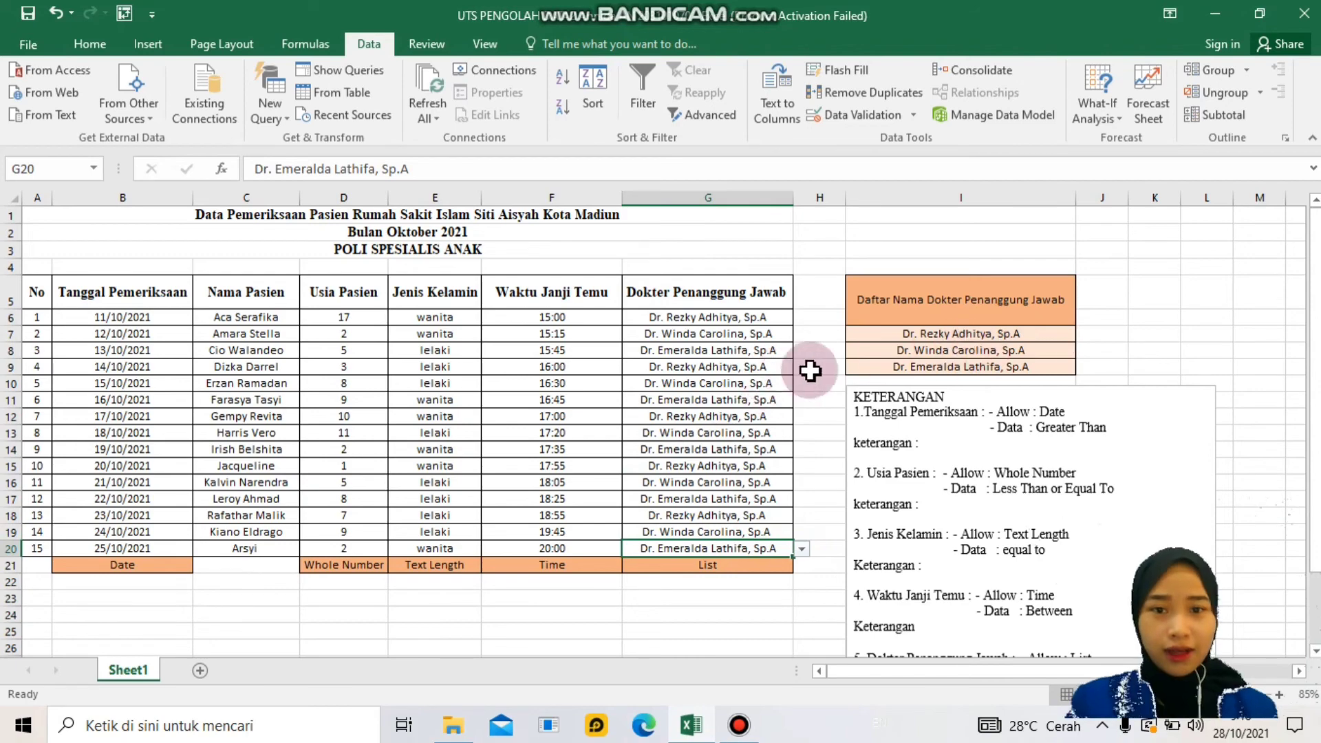
click(829, 368)
click(937, 441)
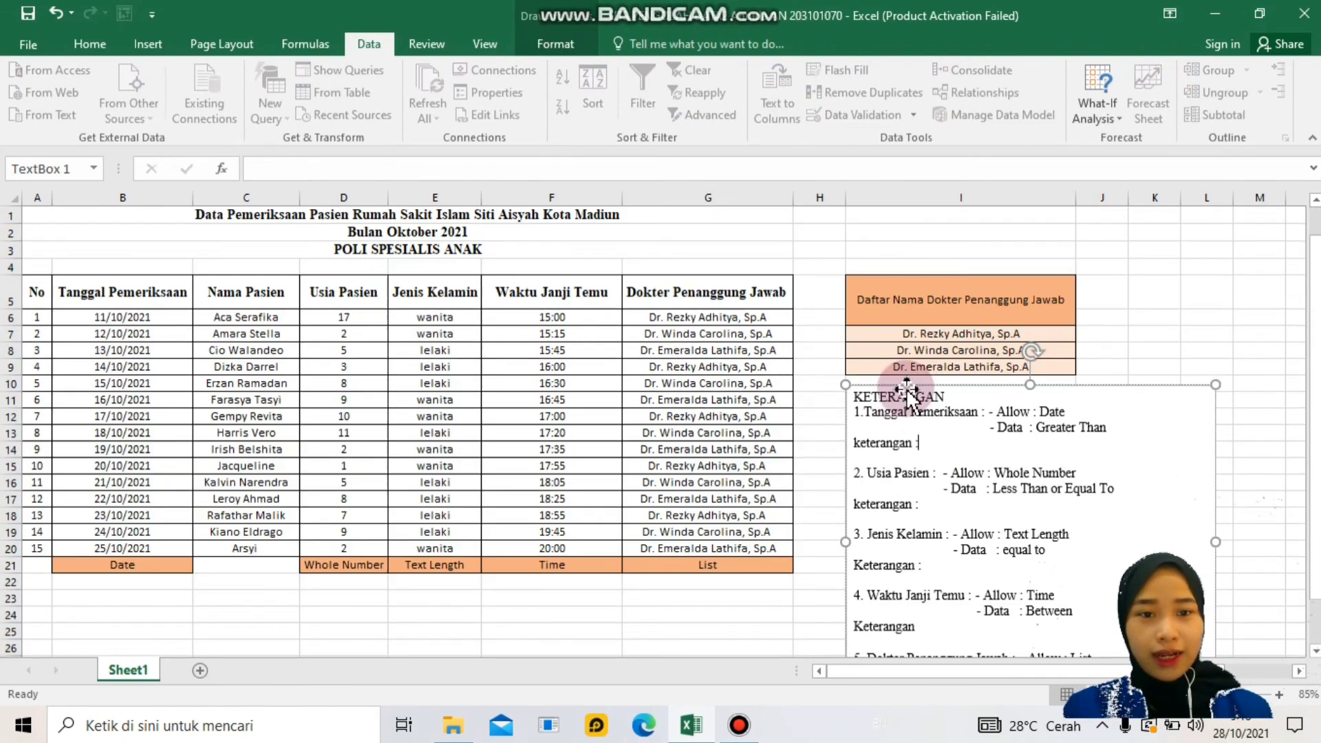
- Write item 1's note: 'Hanya bisa diisi dengan tanggal setelah 10/10/2021'
scroll(916, 473, down, 1)
scroll(922, 465, up, 1)
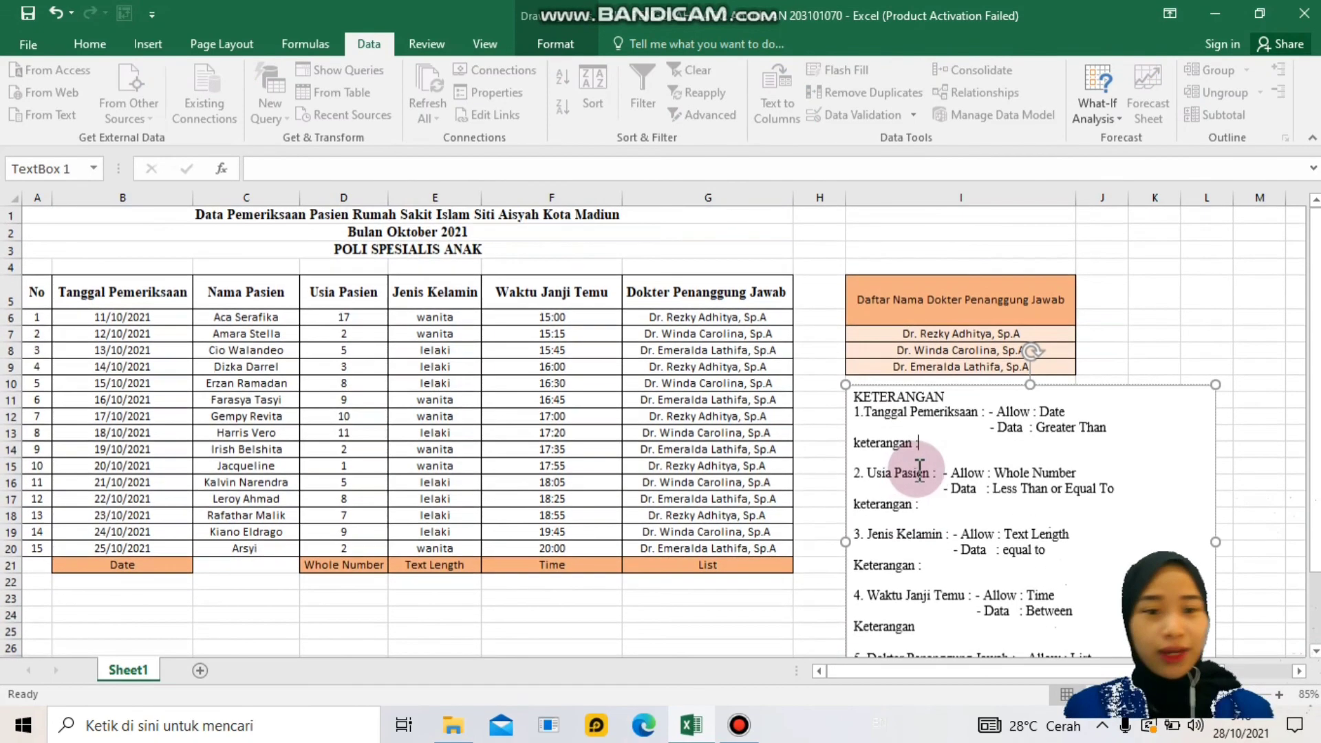
text(H)
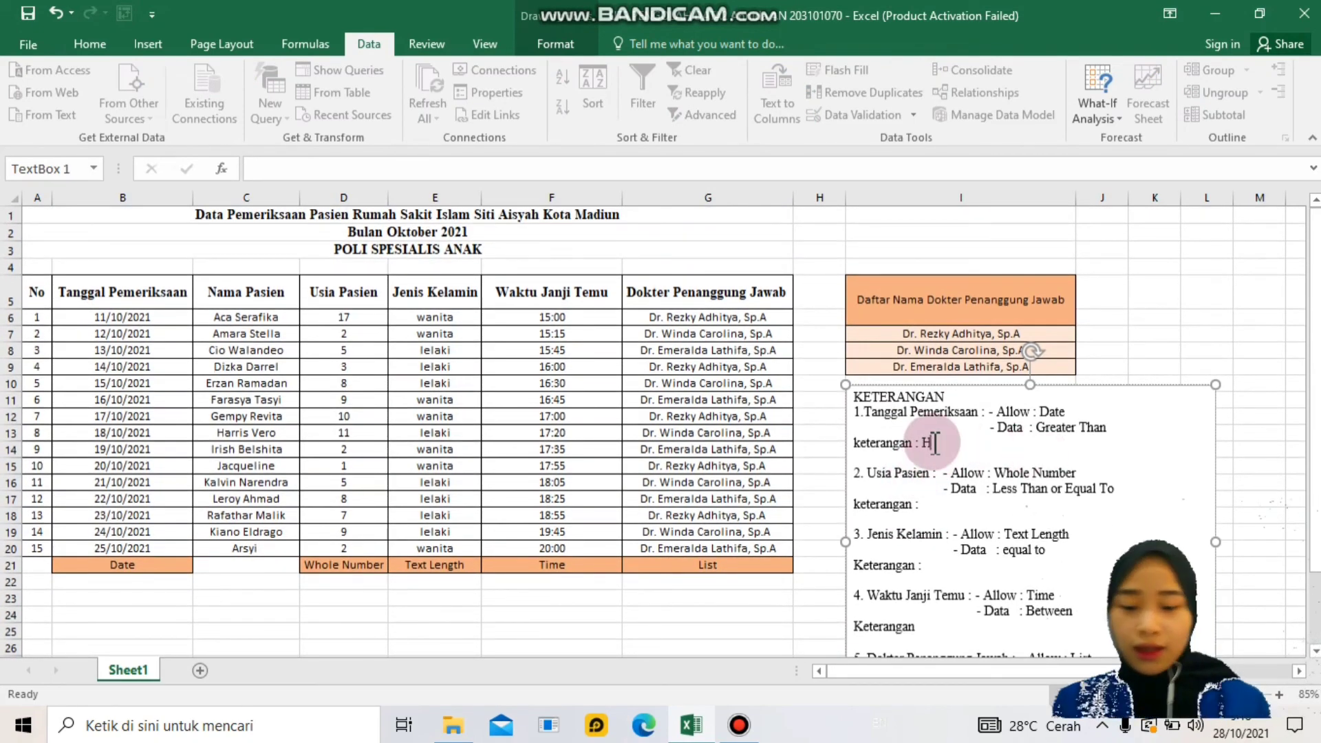
text(anya bisa diisi deng)
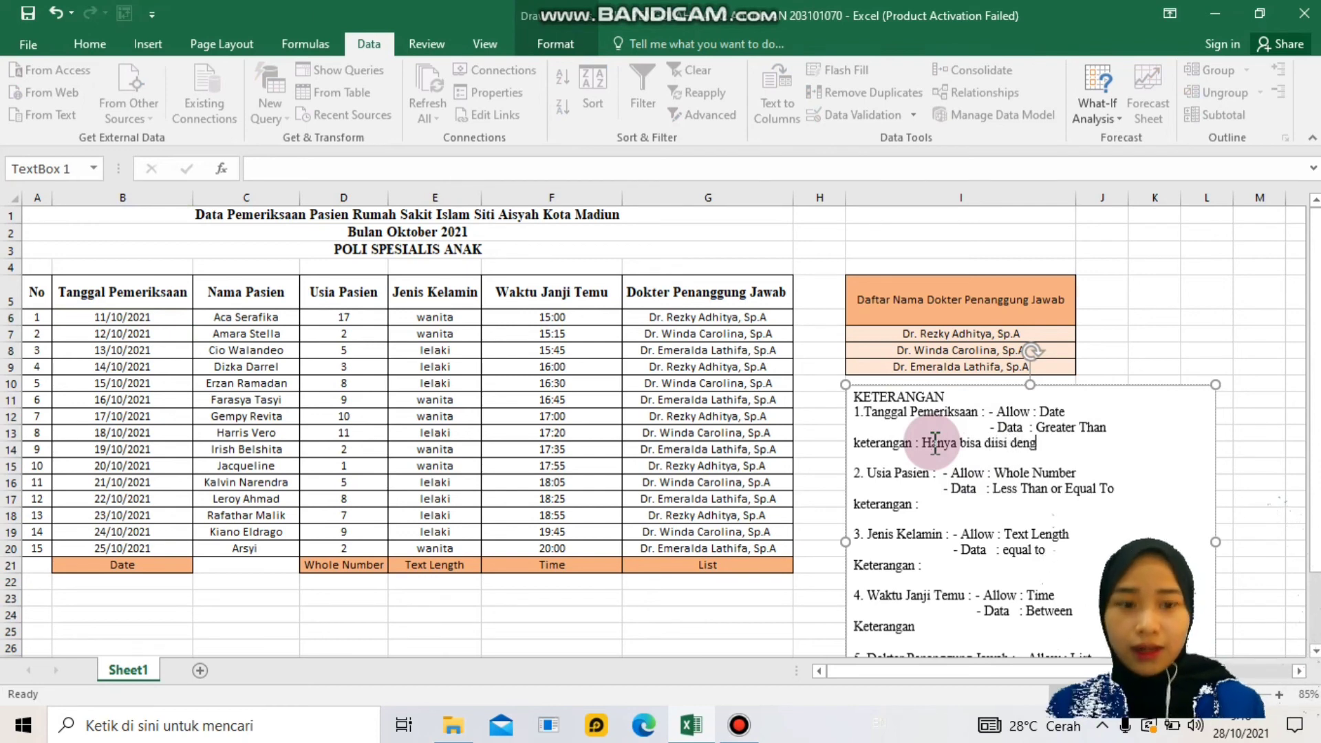
text(an tang)
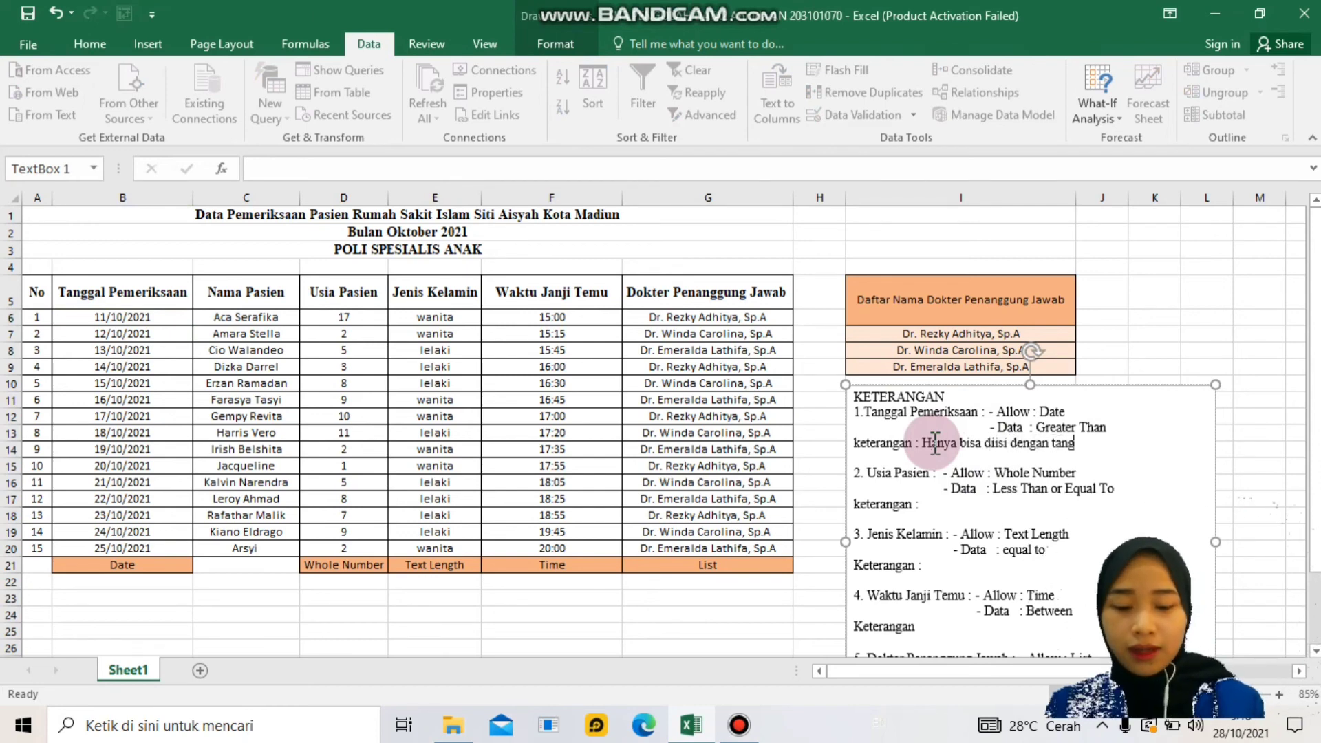
text(gal setelah 10/10/2021)
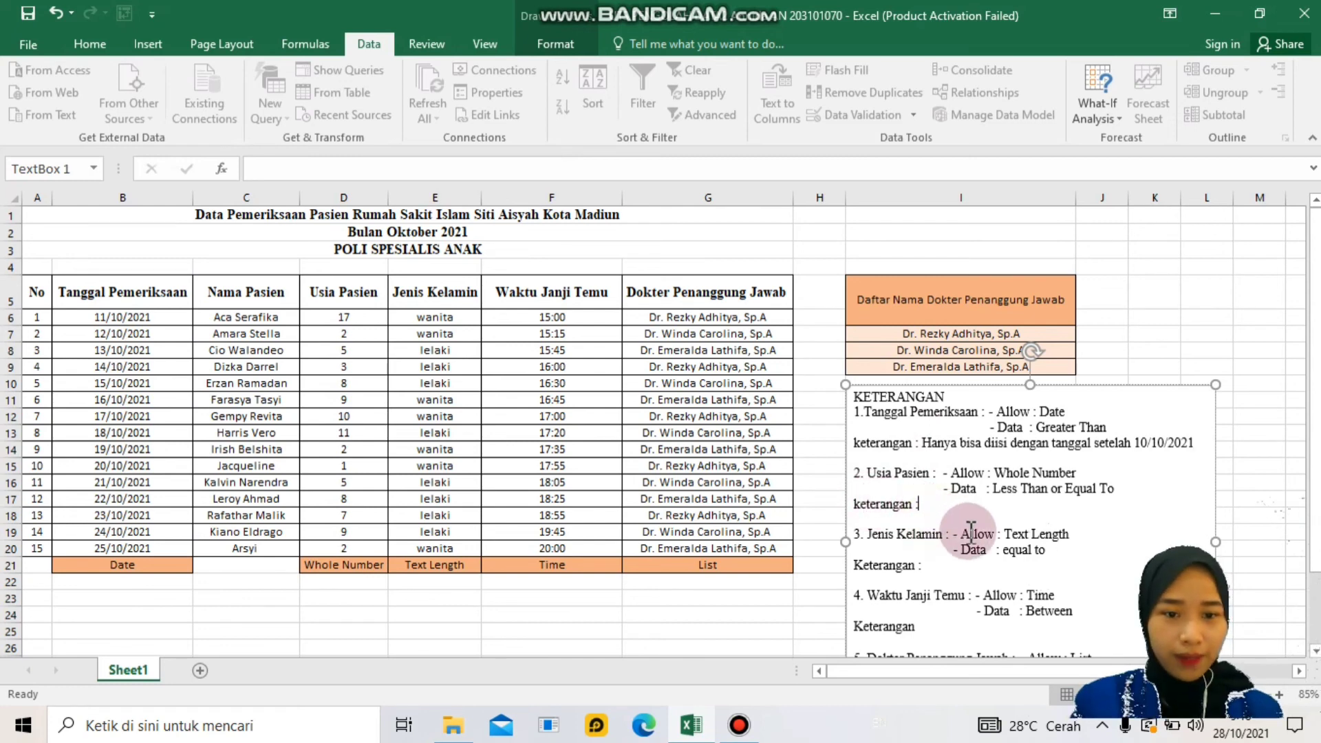
- Write item 2's note: 'Usia Maksimal 17 tahun'
click(943, 523)
key(BackSpace)
text(Usia)
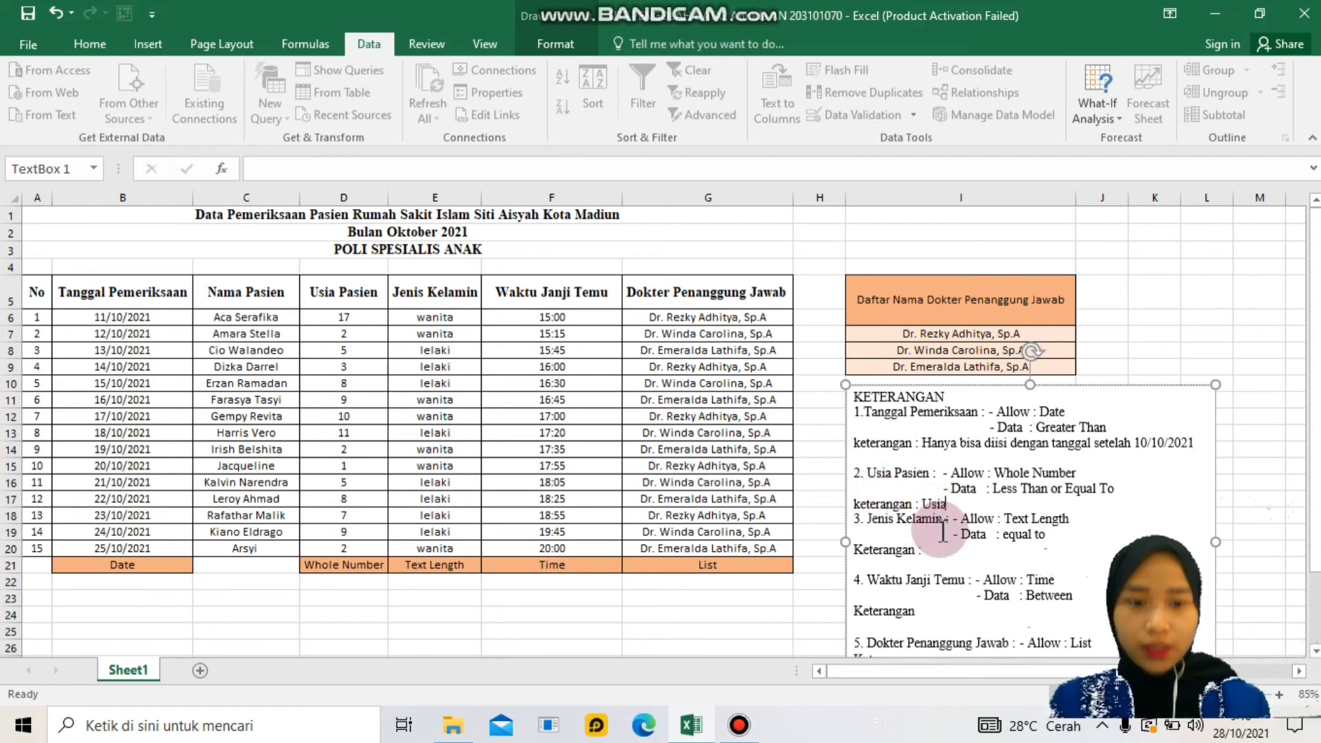
text( Maksimal)
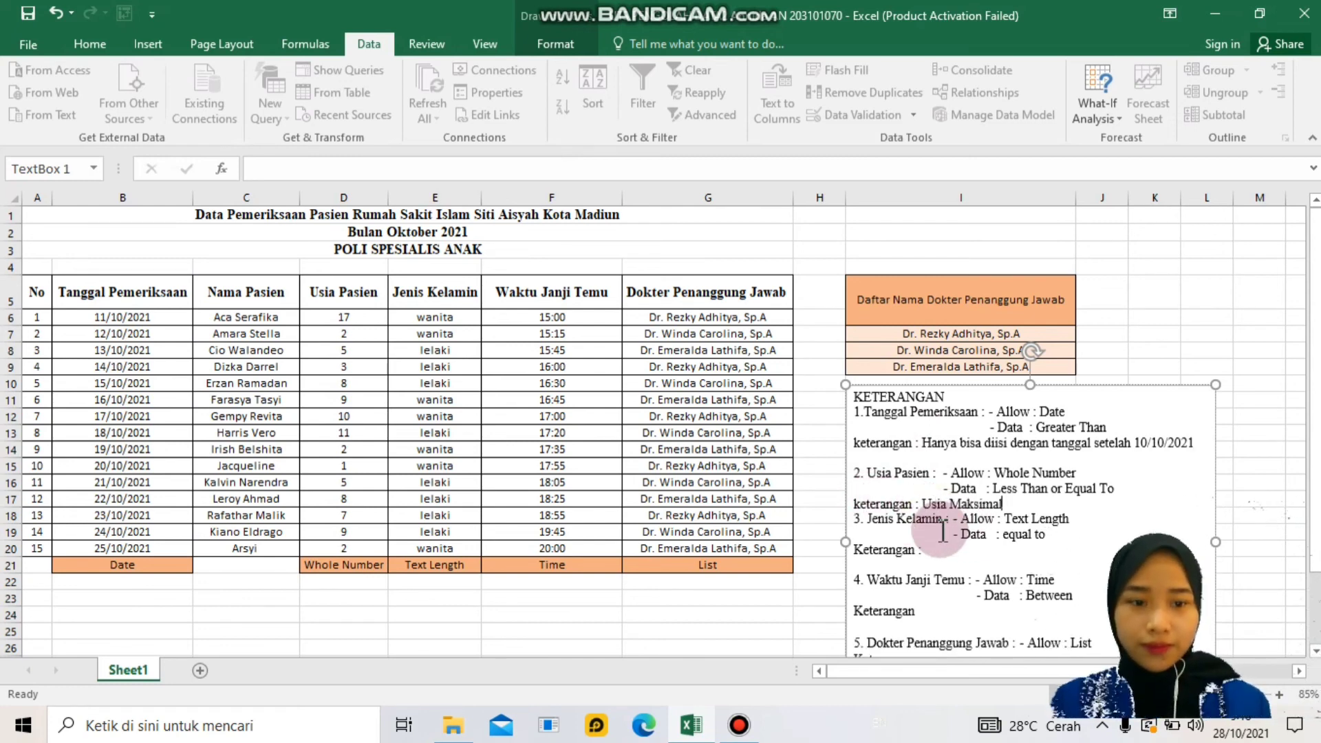
text( 17 ta)
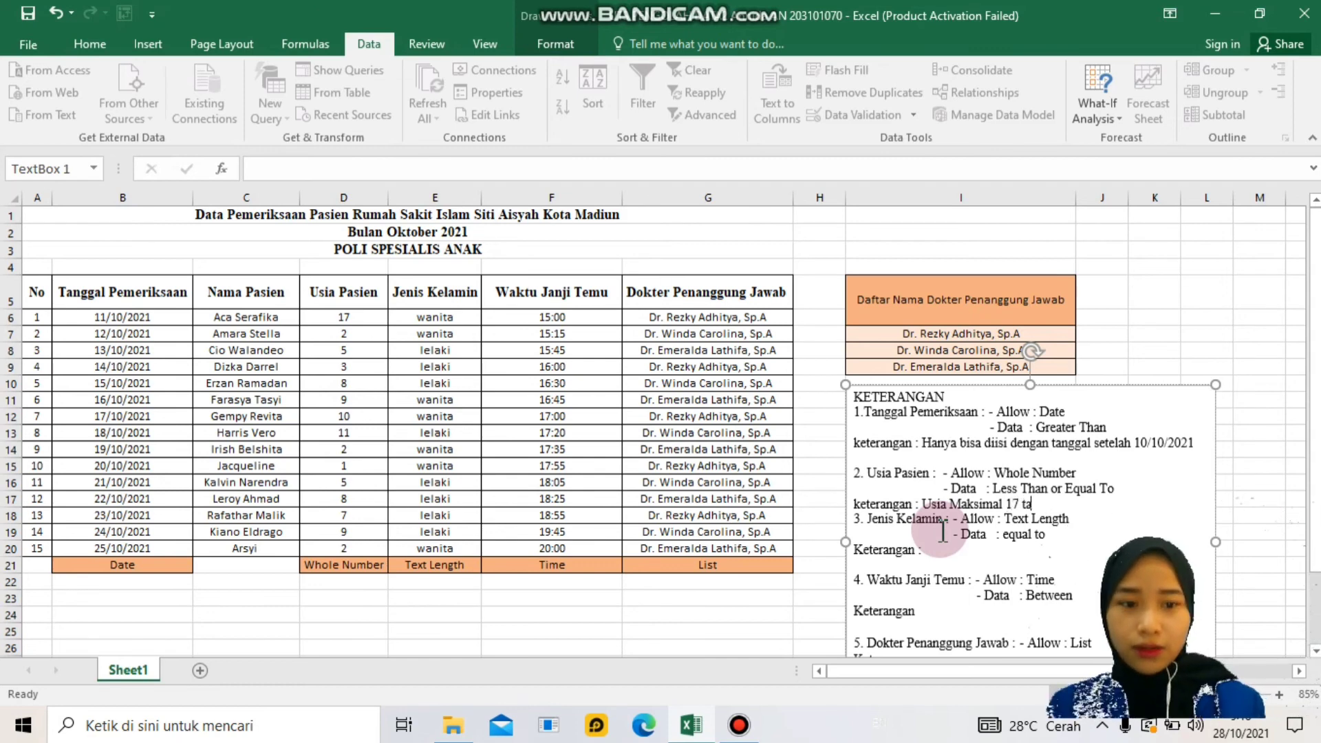
text(hu)
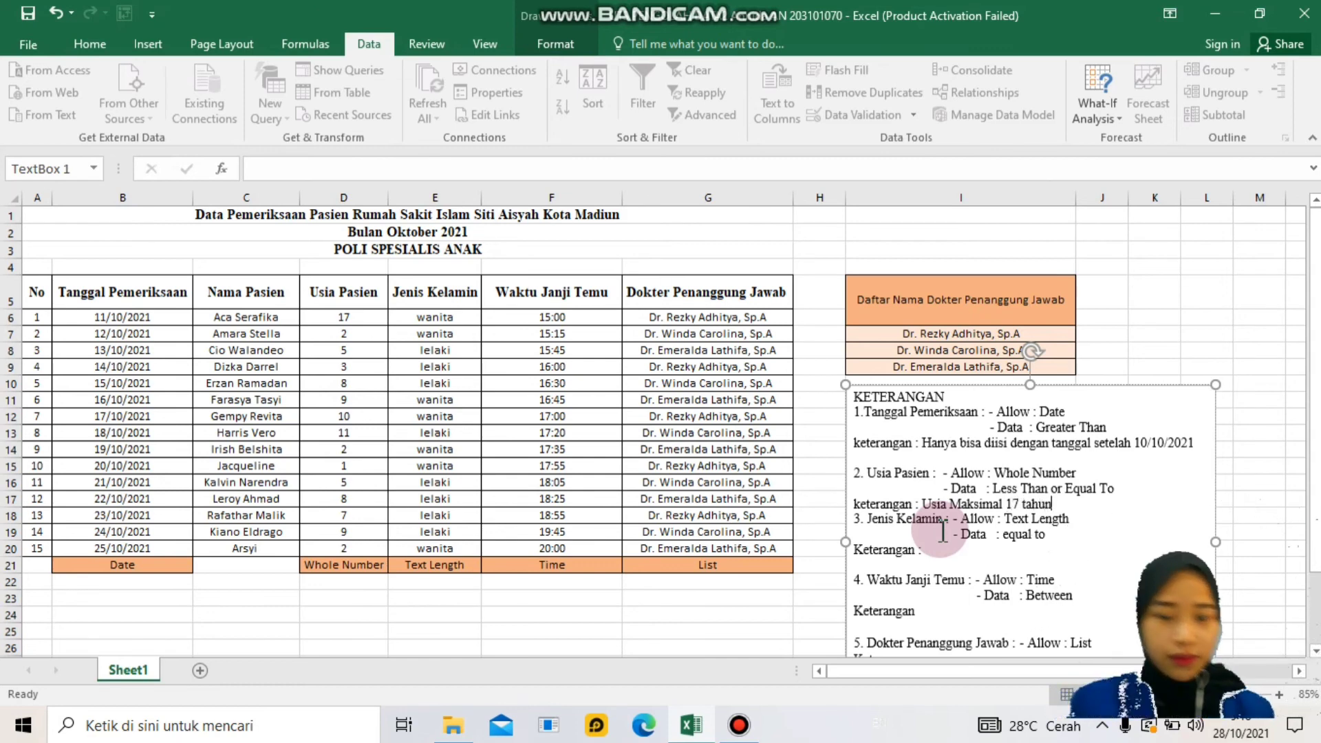
text(n)
key(Return)
- Write item 3's note limiting the entry to 6 characters ('Hanya bisa memuat 6 karakter')
scroll(948, 556, down, 1)
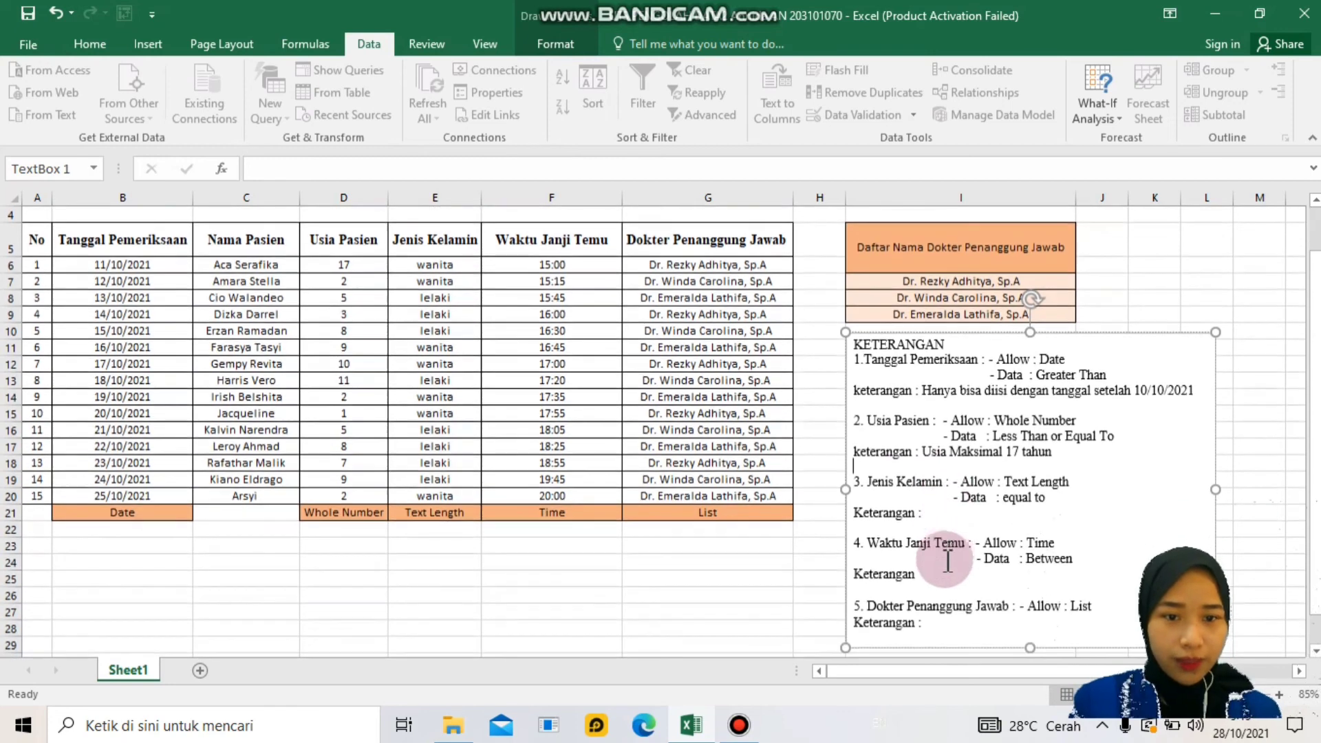
click(917, 524)
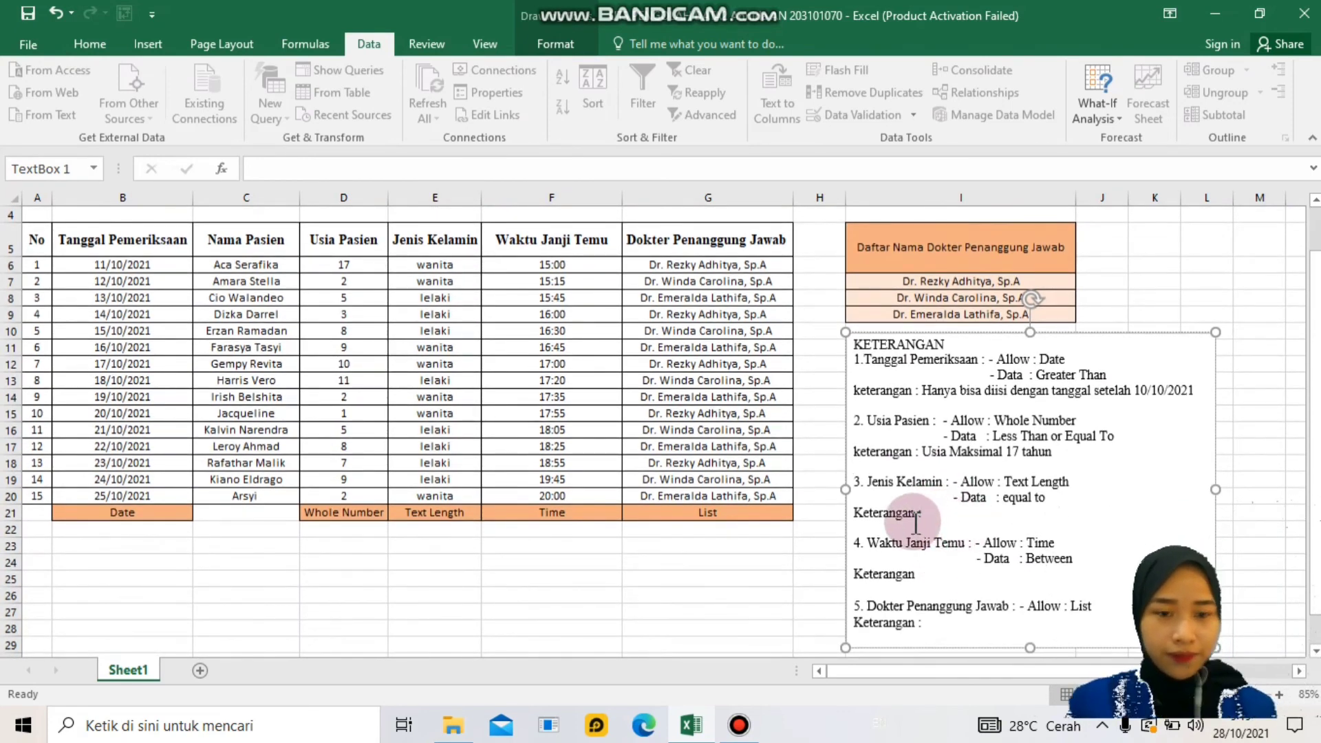
text(hanya)
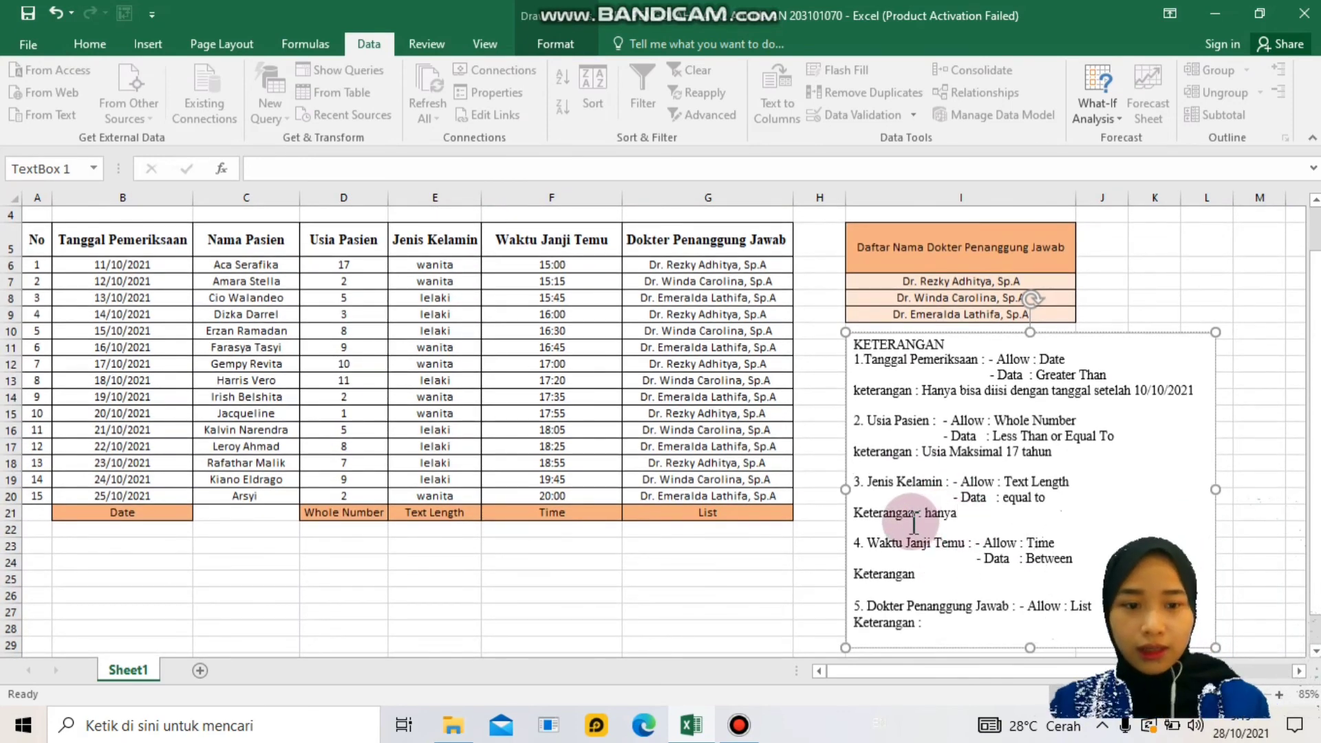
key(BackSpace)
key(BackSpace)
key(BackSpace)
key(BackSpace)
key(BackSpace)
text(Hanya bisa memuat 6 karakter)
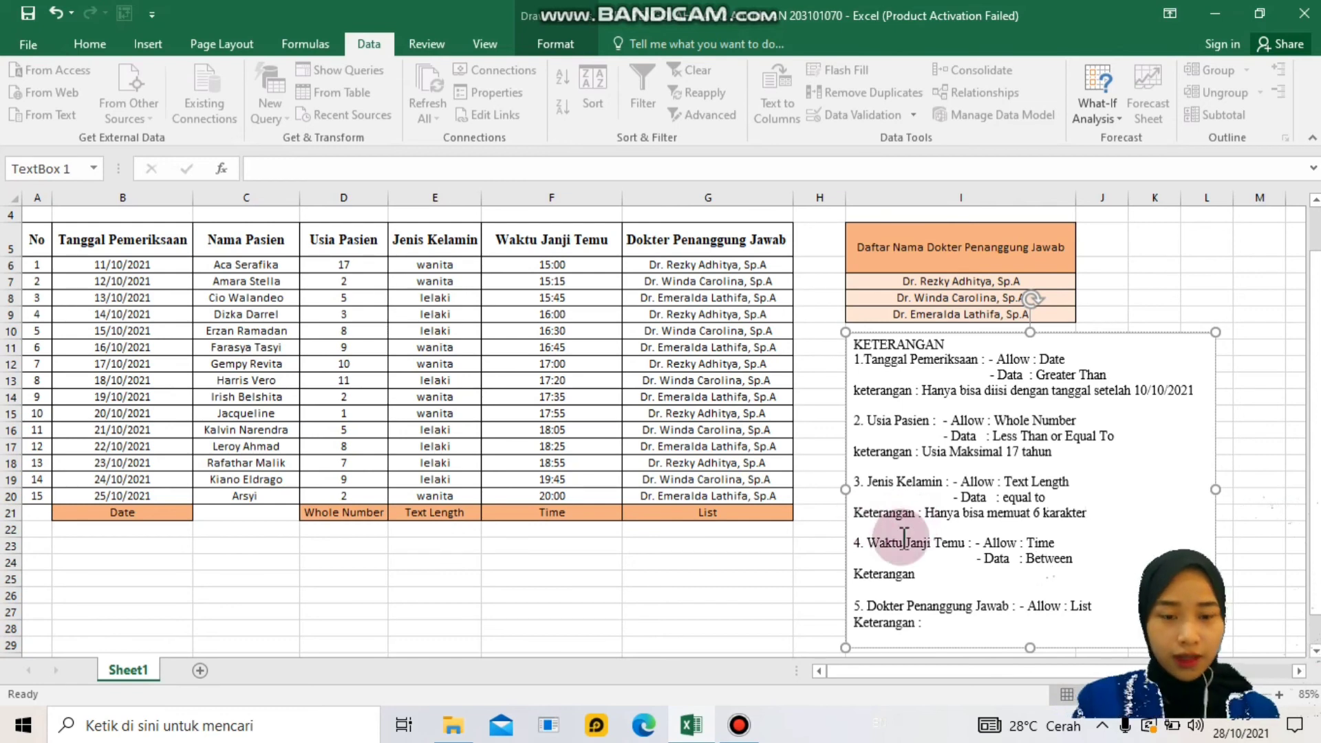
- Write item 4's note restricting times to between 15:00 and 20:00
click(928, 576)
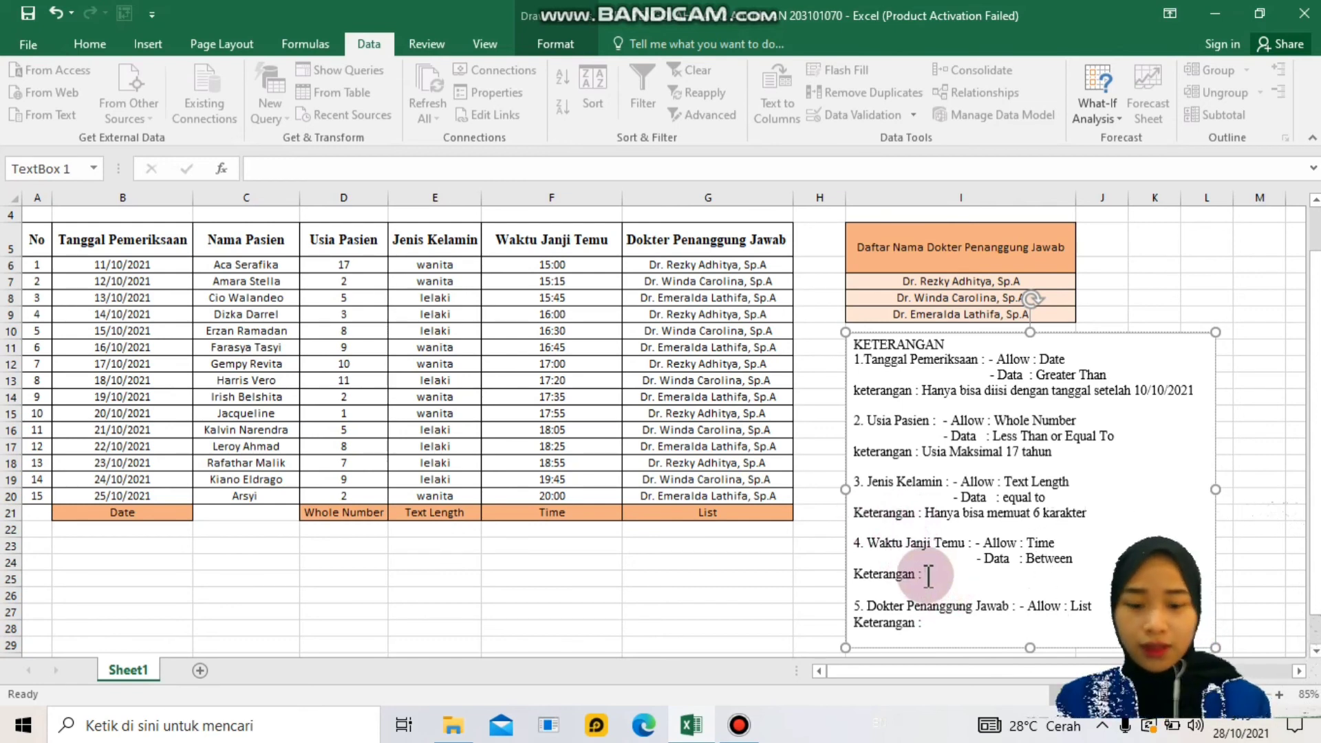
text(Hany)
key(BackSpace)
key(BackSpace)
key(BackSpace)
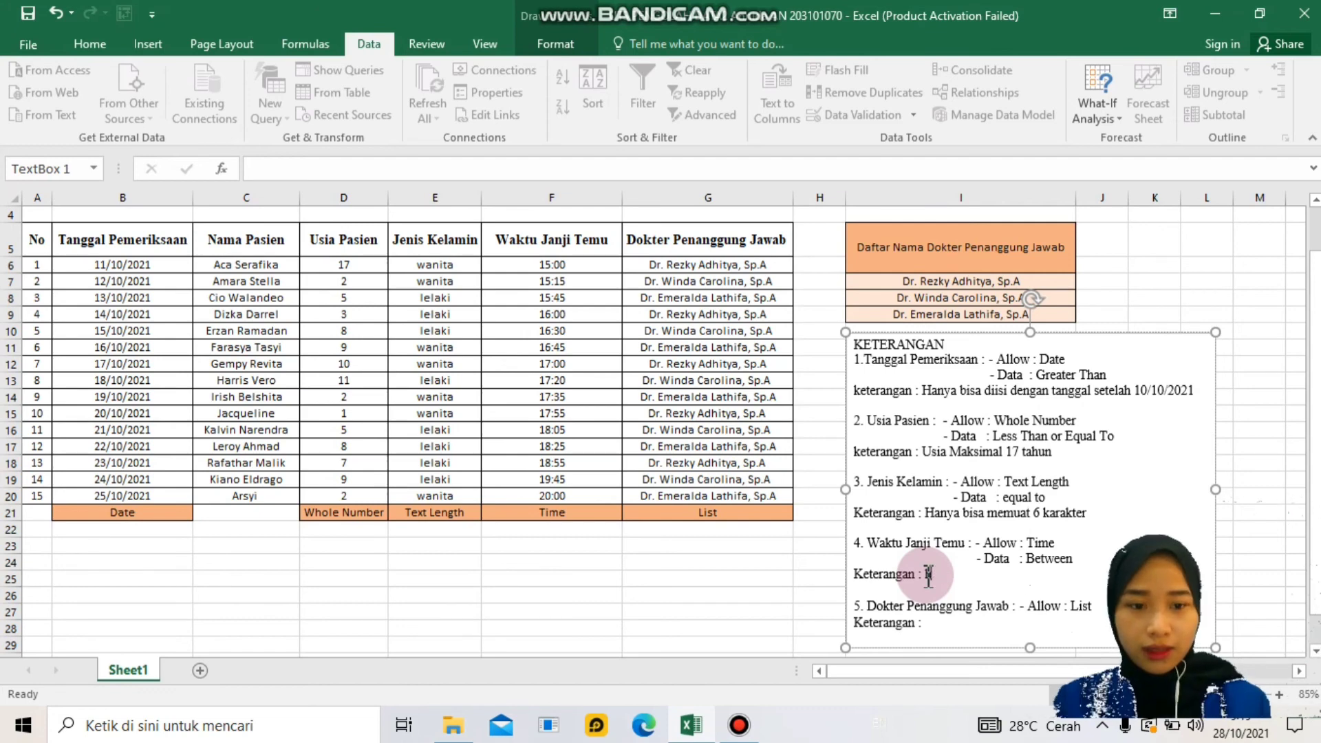
text(Hanya)
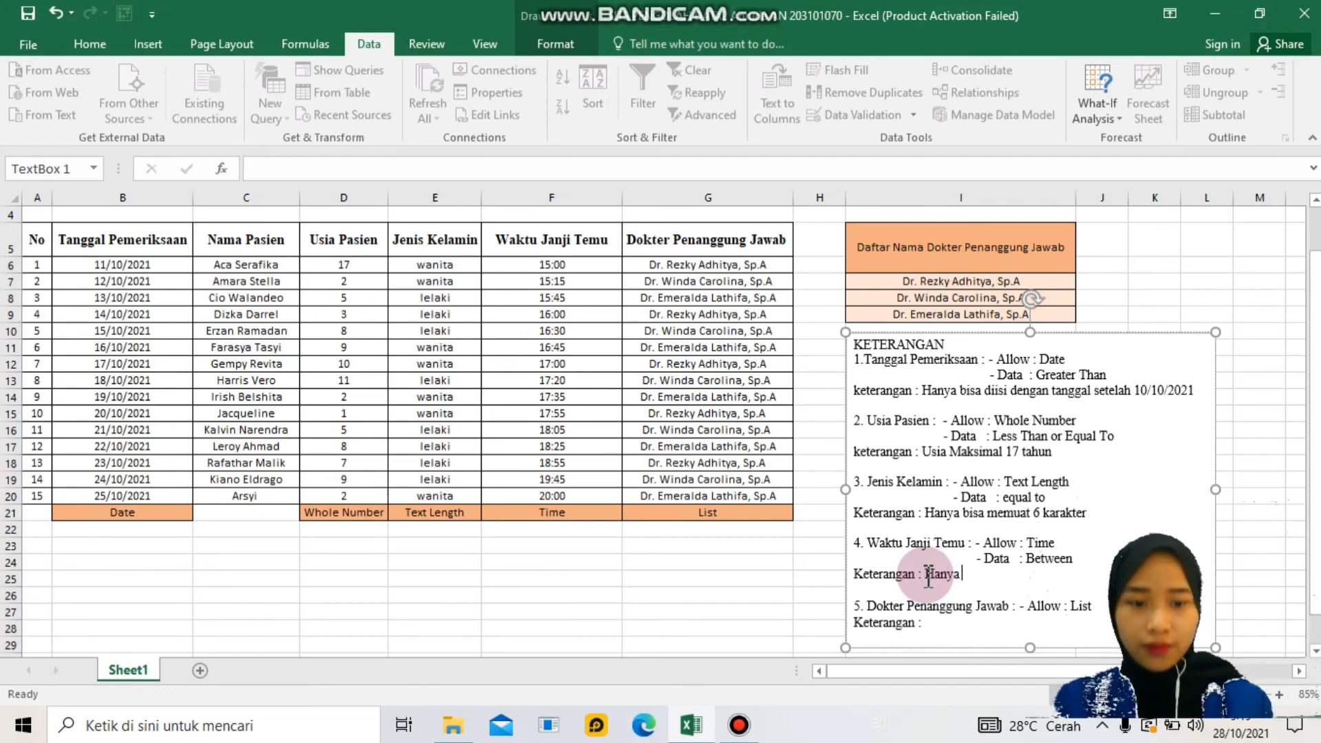
text( bisa pada jam an)
text(tara pukul 15:00 sa)
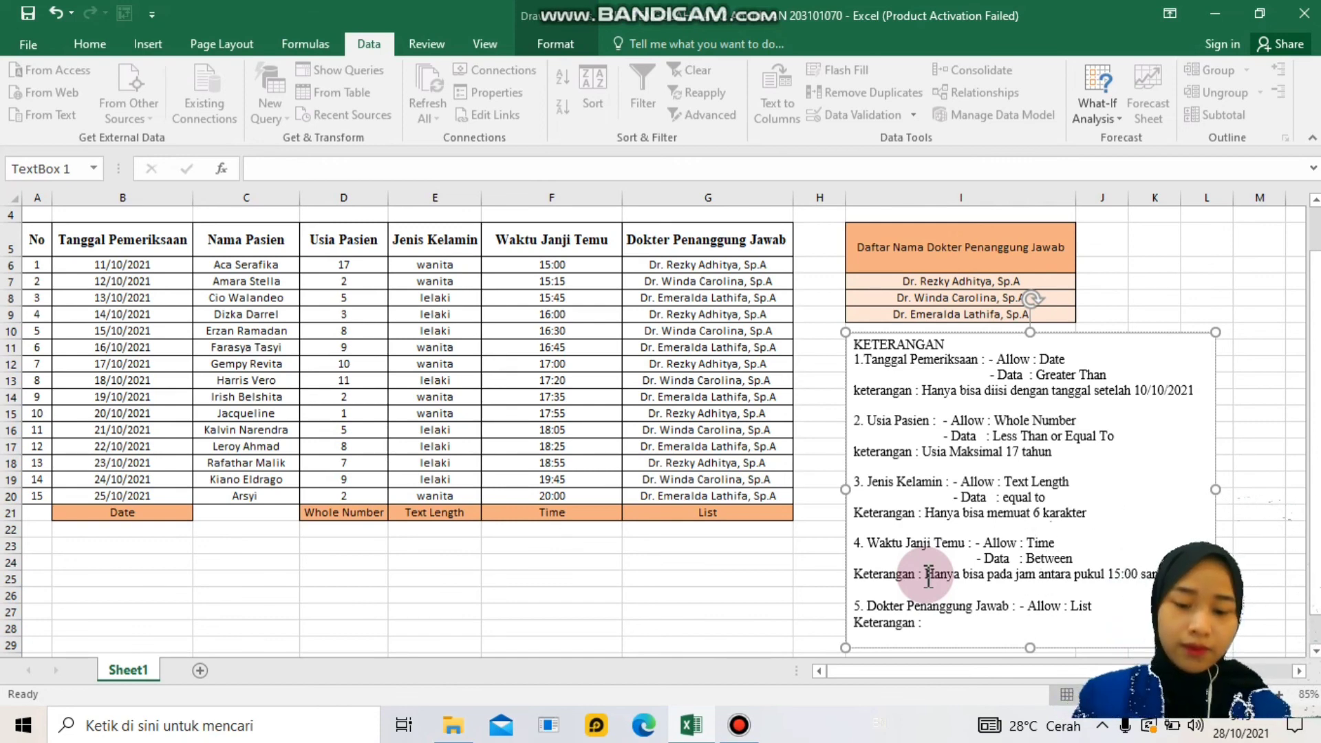
text(pukul 20:00)
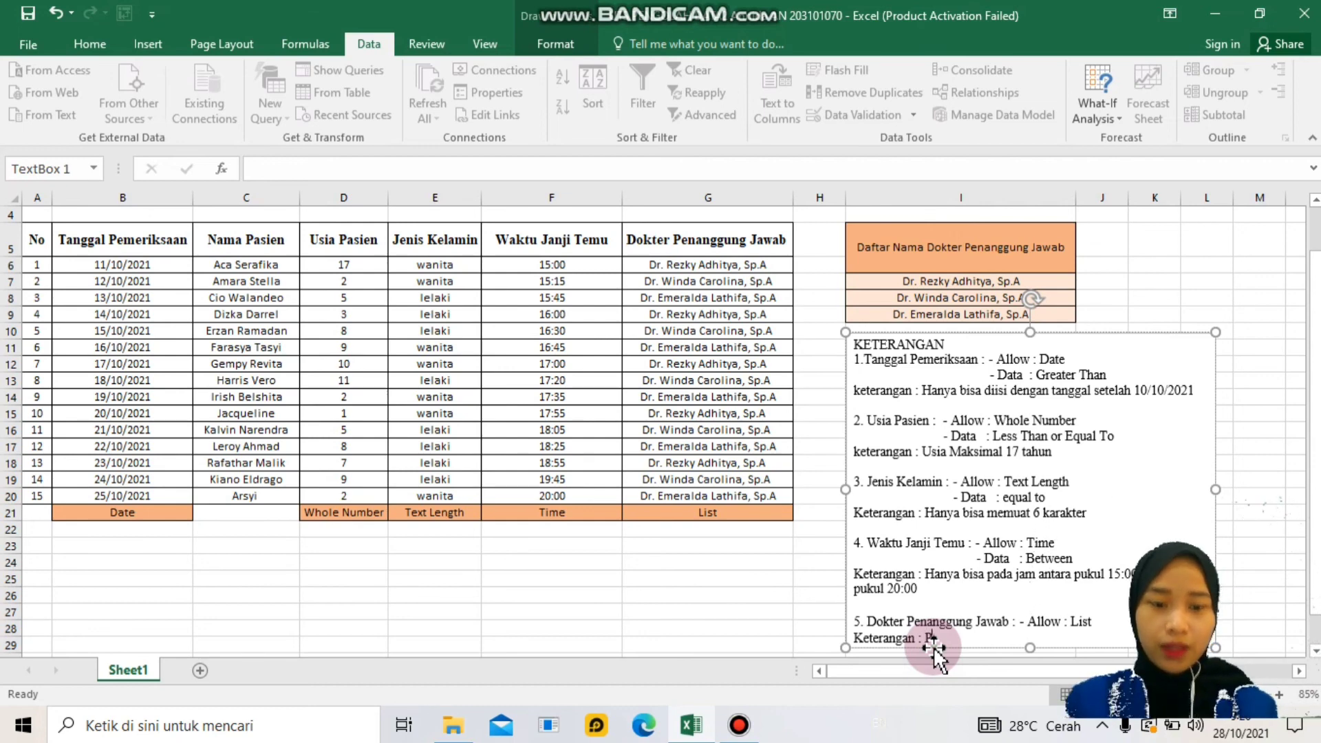
- Write item 5's note: rows 1-7 use the reference table, rows 8-15 entered manually
text(kolom no.1)
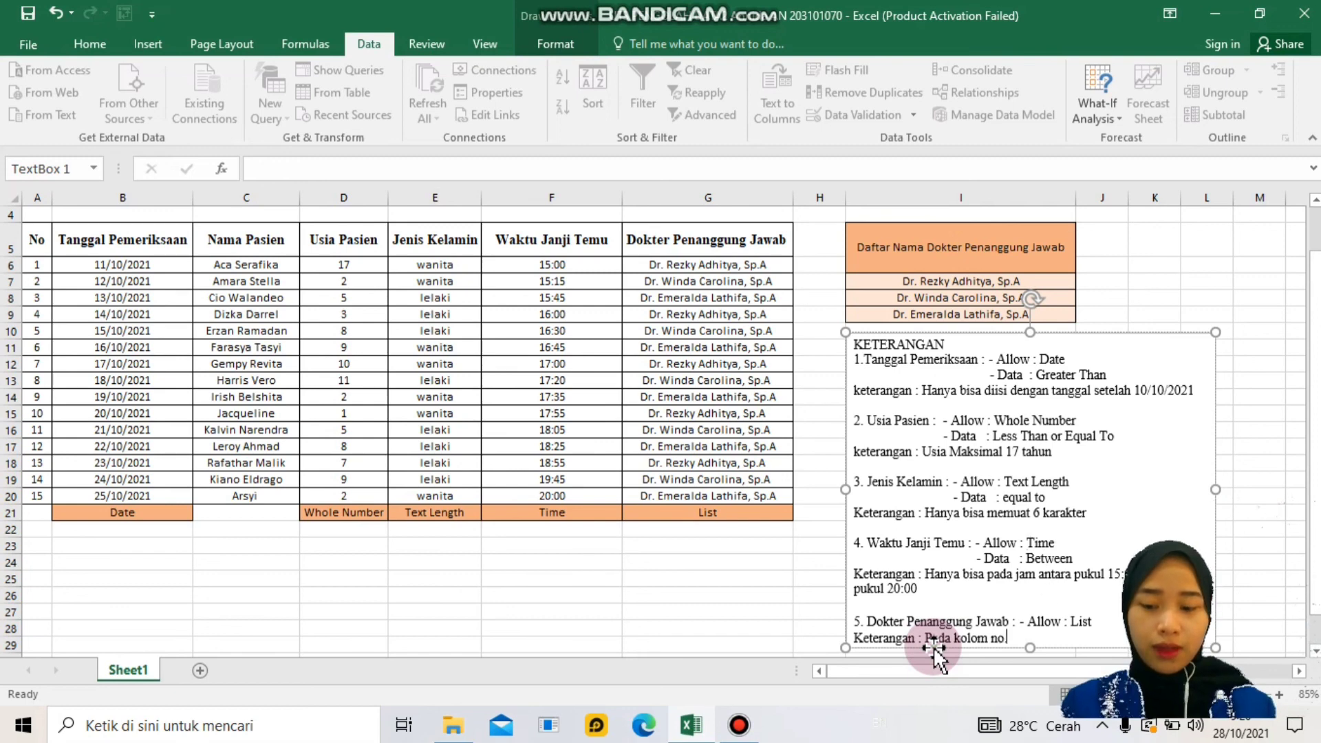
text( -)
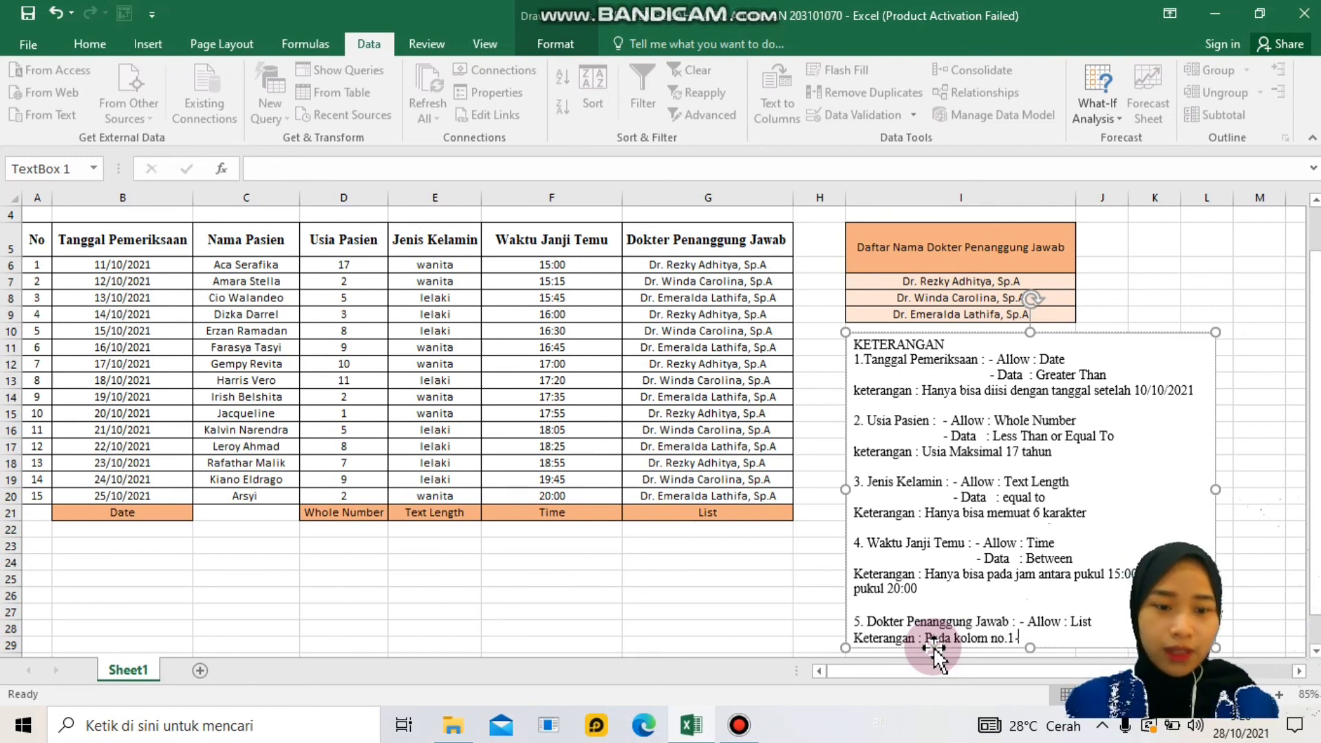
text(7)
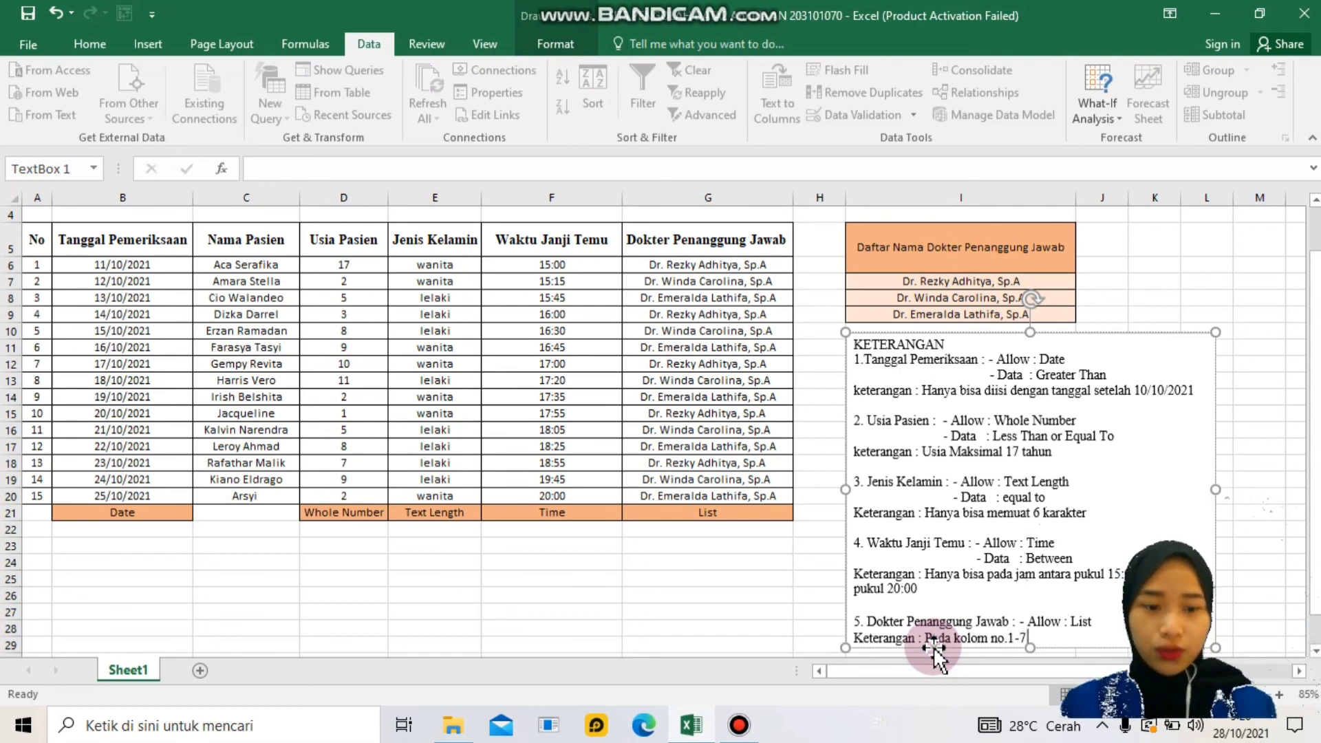
text( menggunakan)
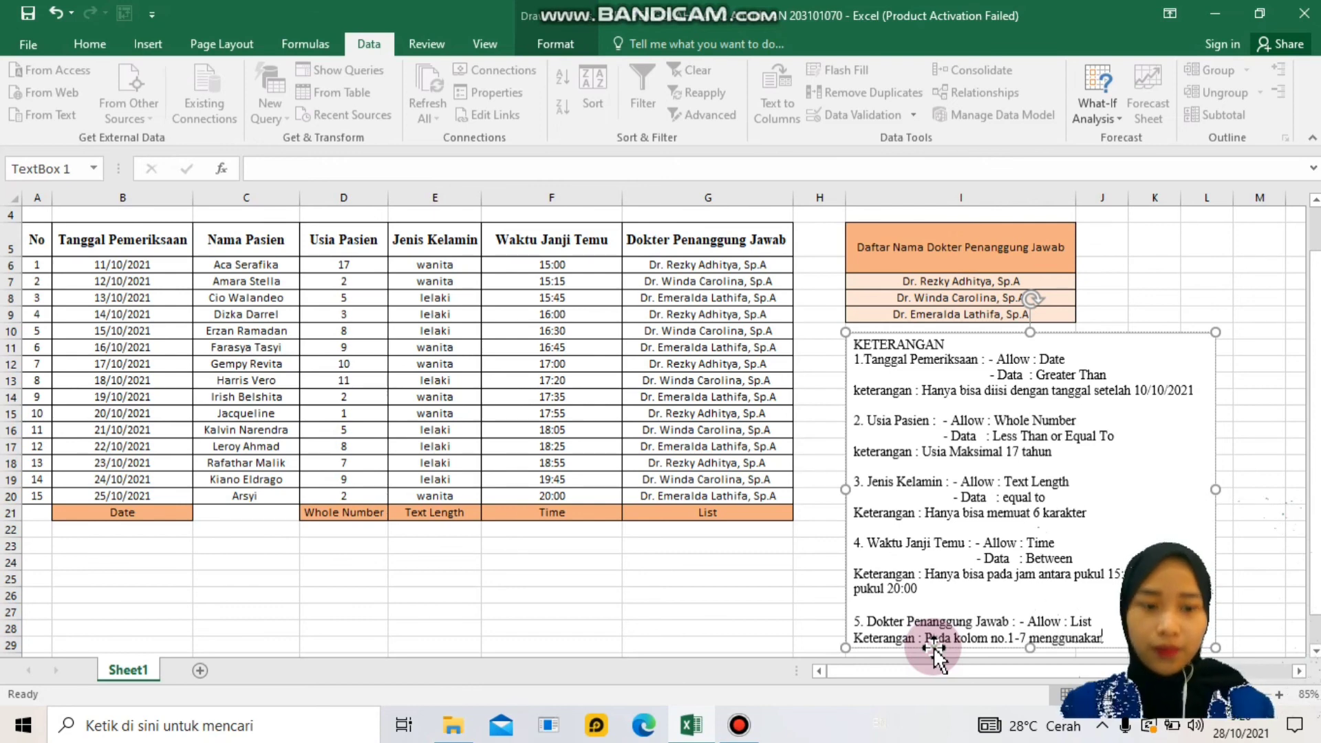
text( tab)
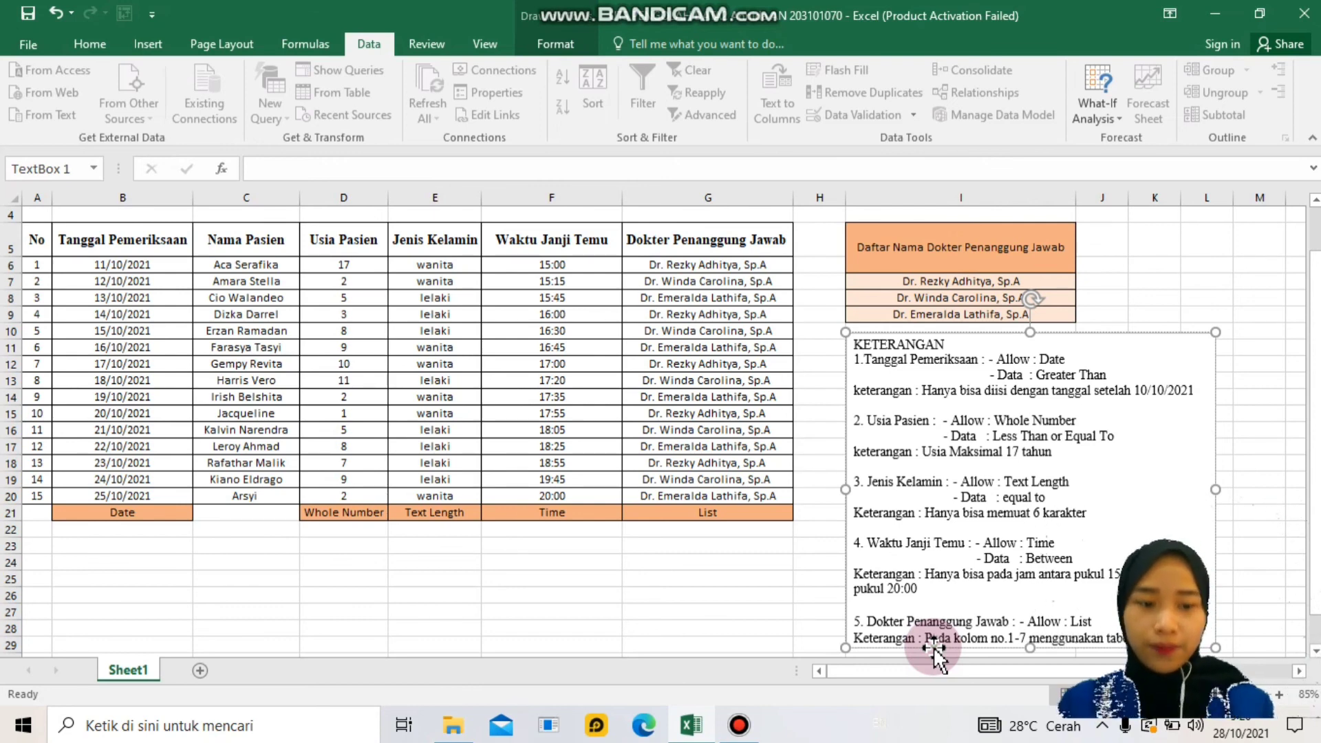
text(el acuan)
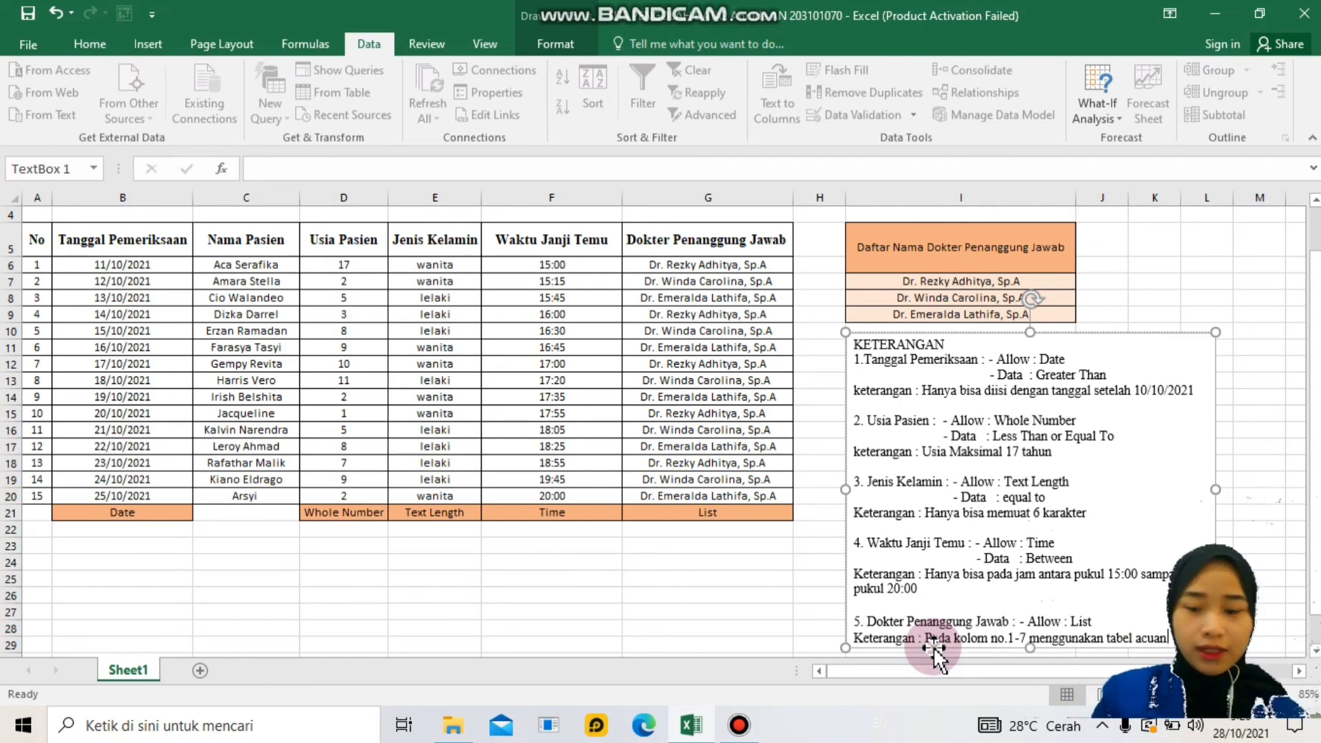
key(Return)
text(sedangkan )
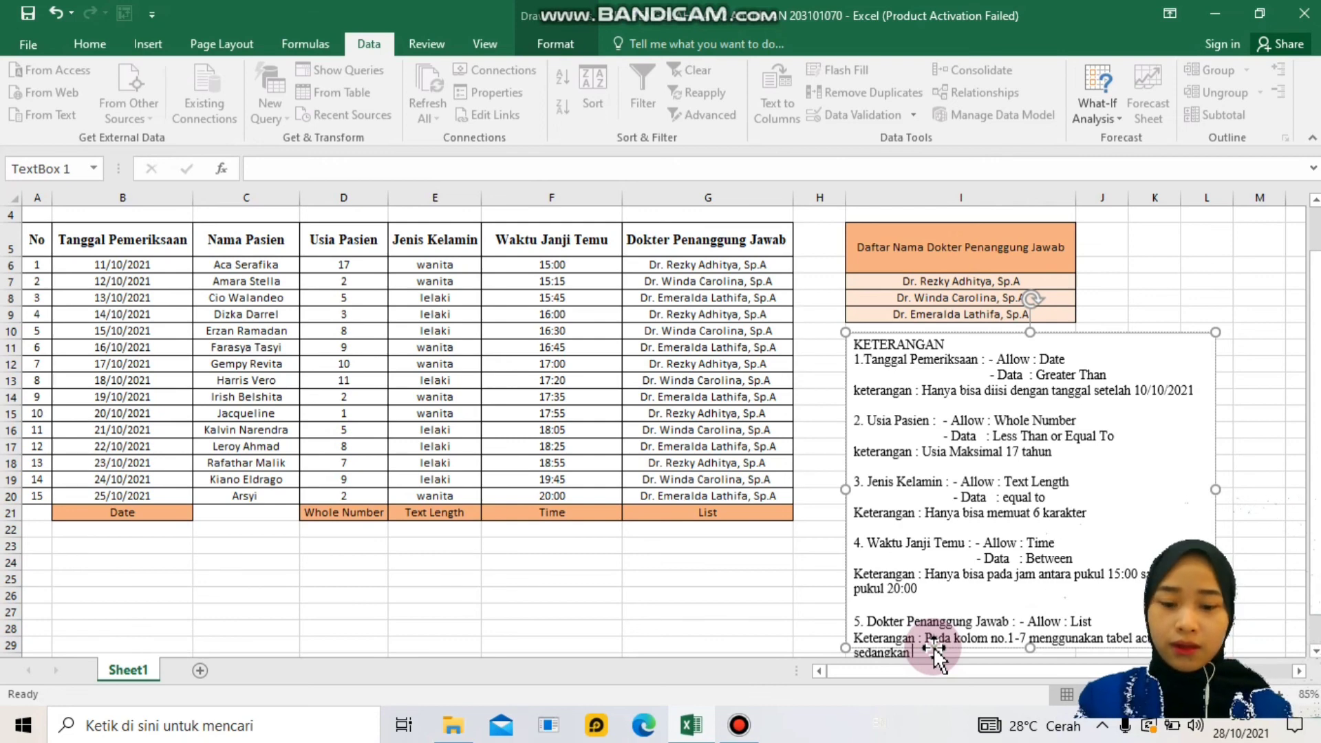
text(m)
text(o)
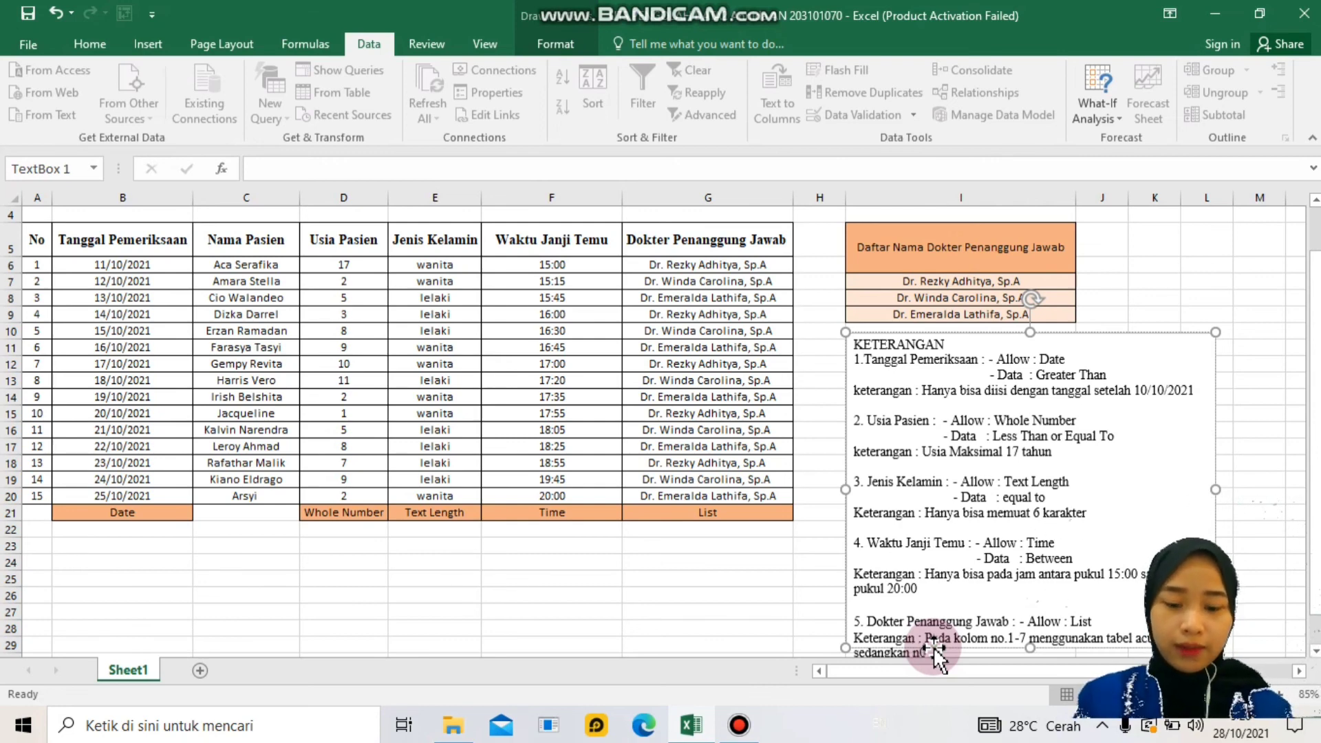
text( 8-)
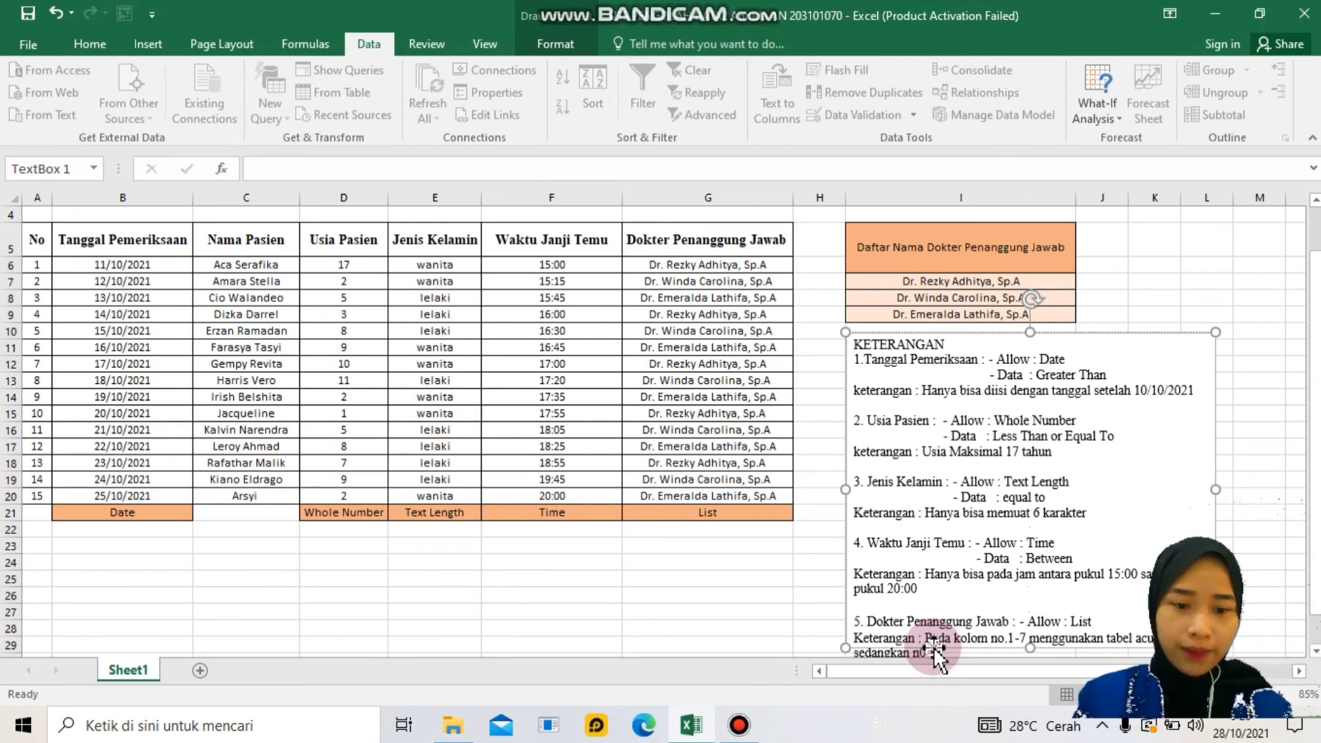
text(15 me)
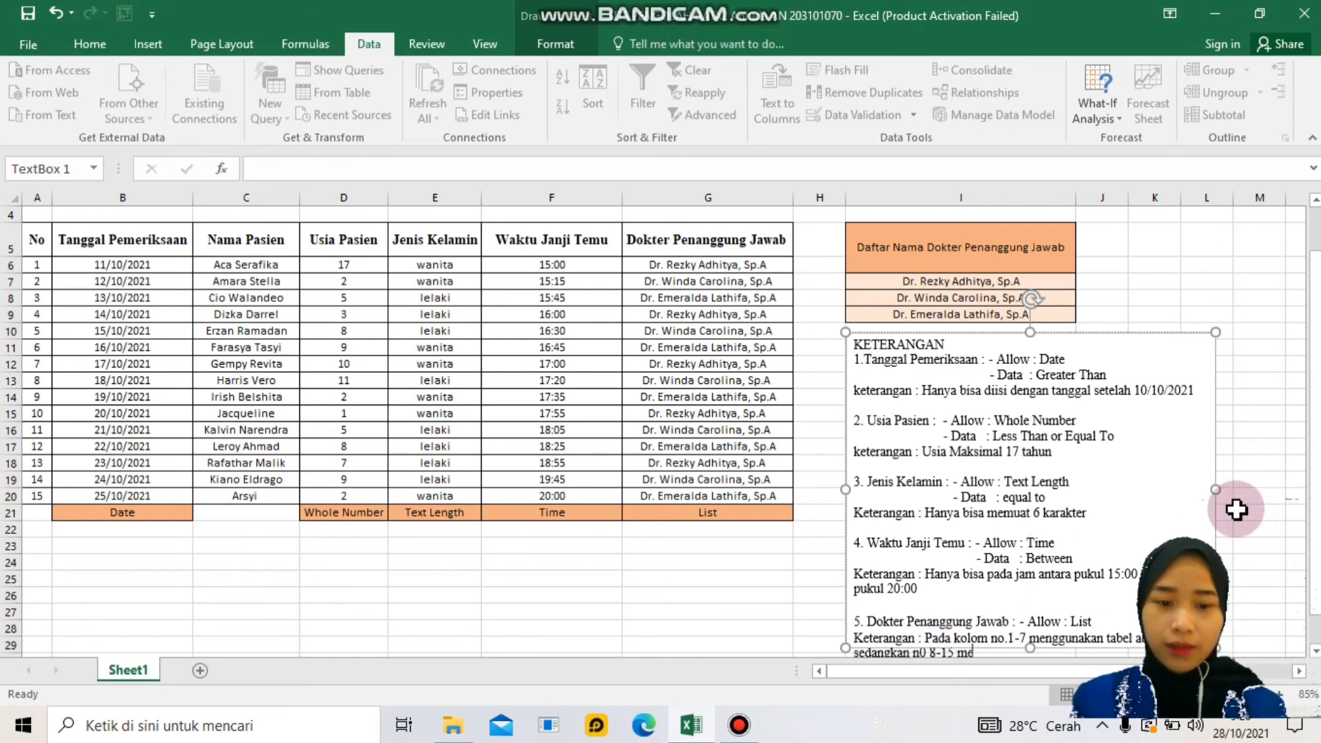
text(nggunakan)
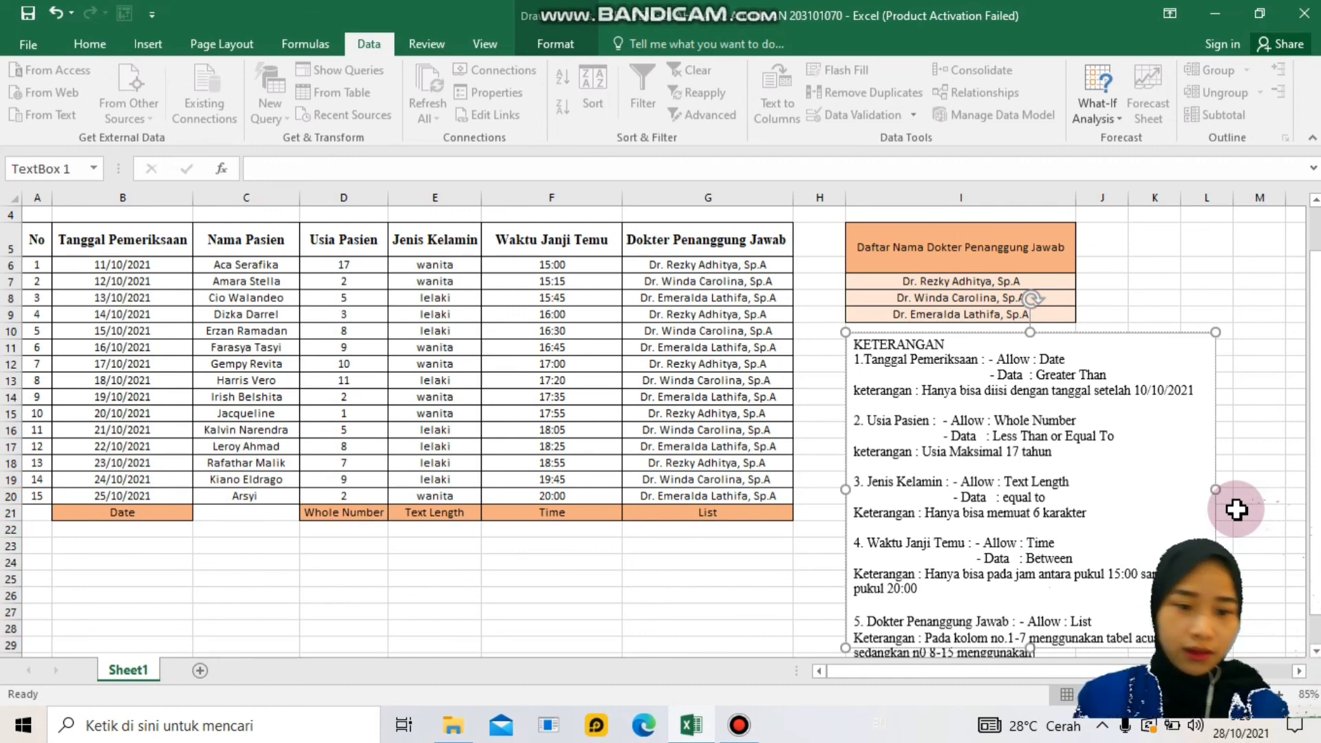
text( cara manual)
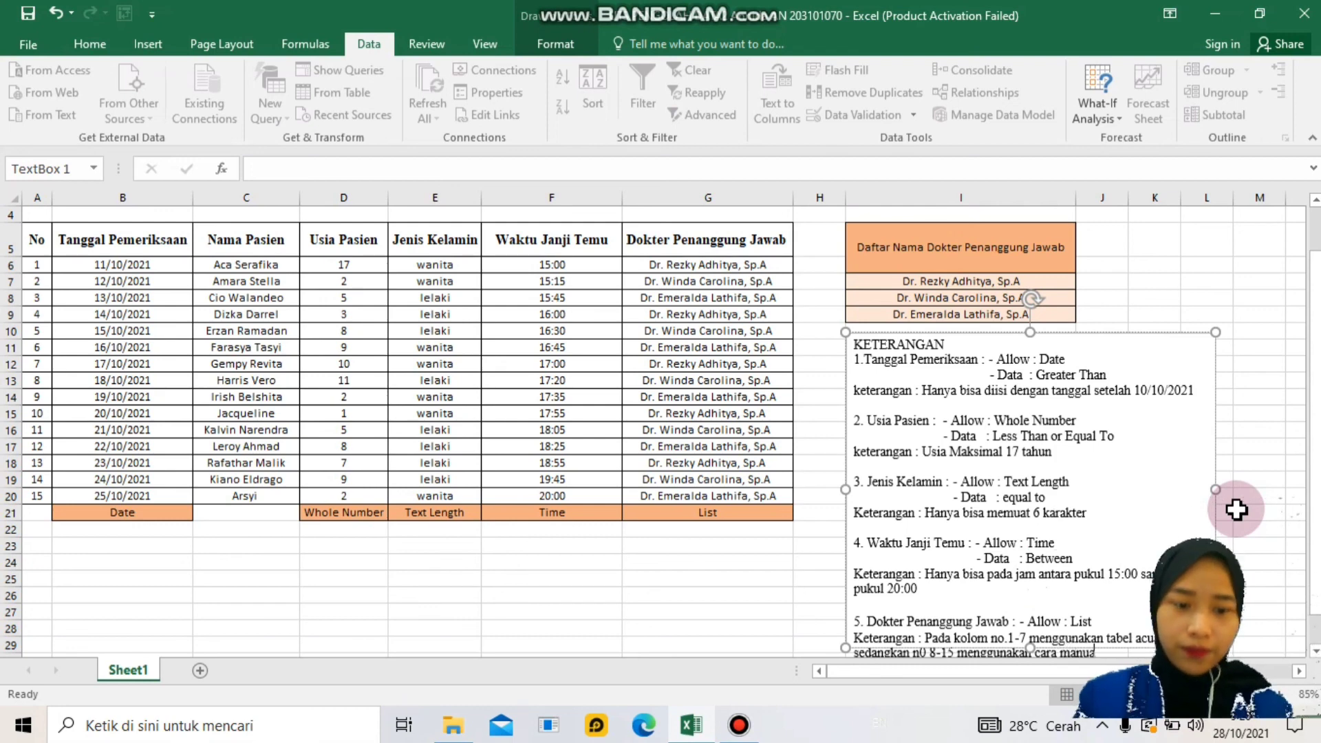
text( ( sec)
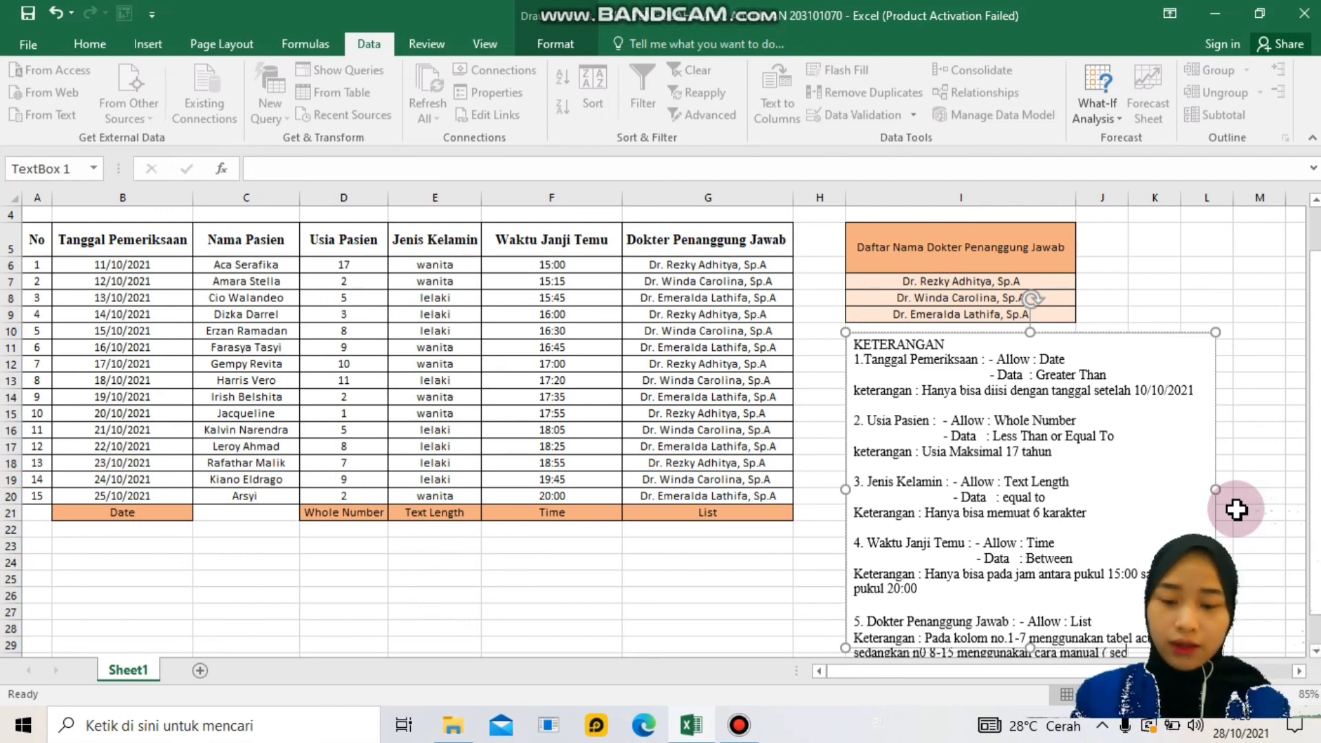
text(ara la)
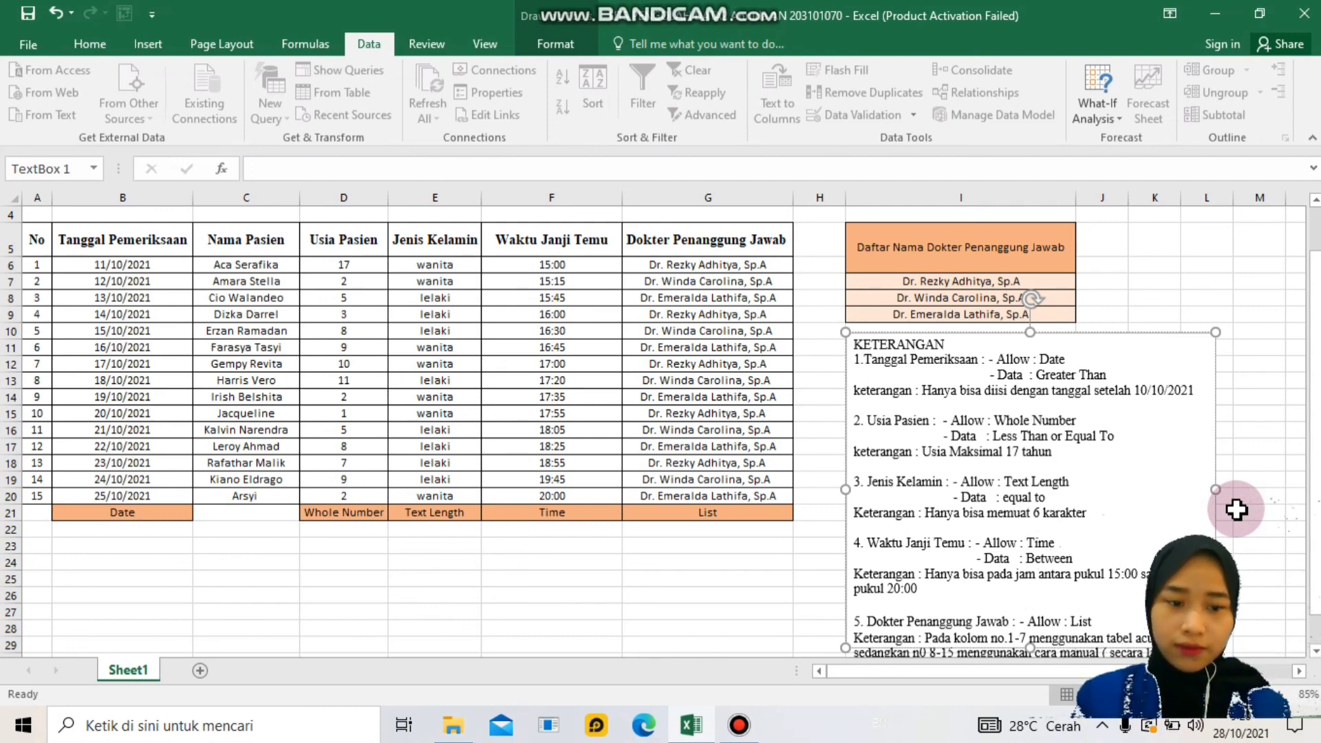
scroll(870, 220, up, 1)
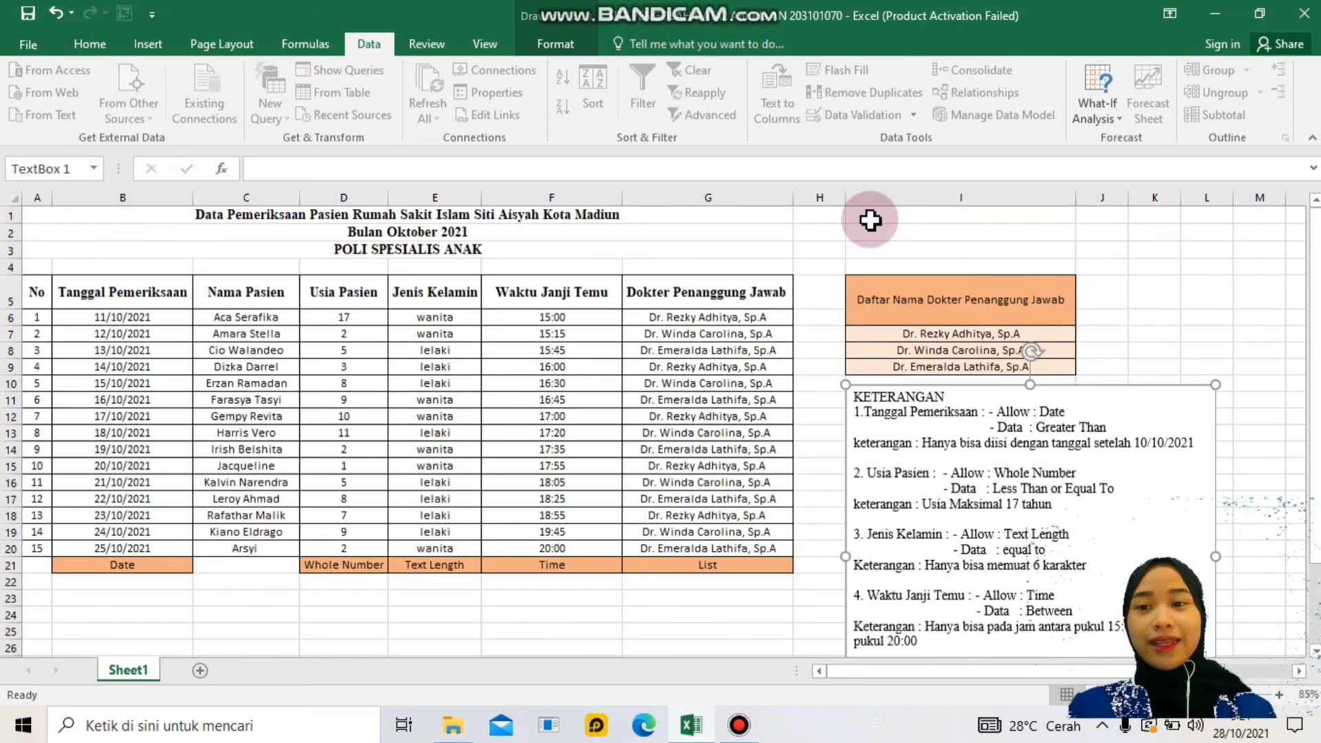